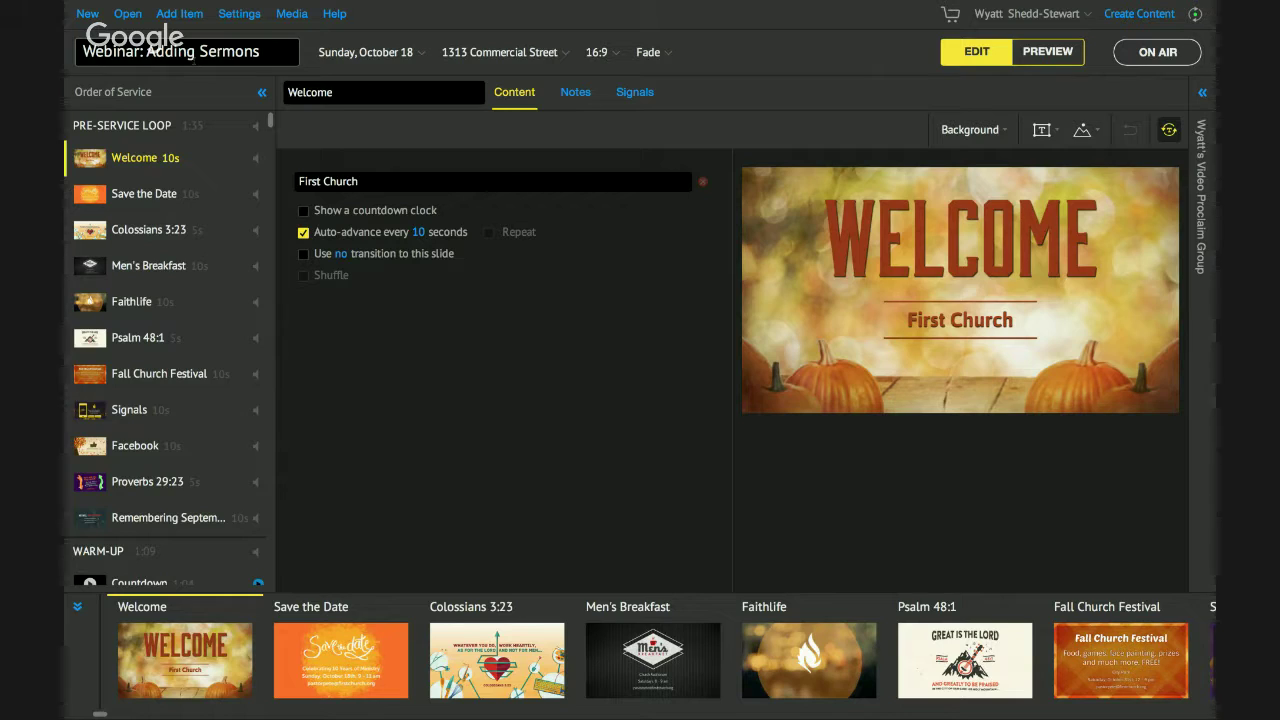
Move the Survey item below Sermon Outline in the service order, then open Sermon Outline.
scroll(131, 250, down, 8)
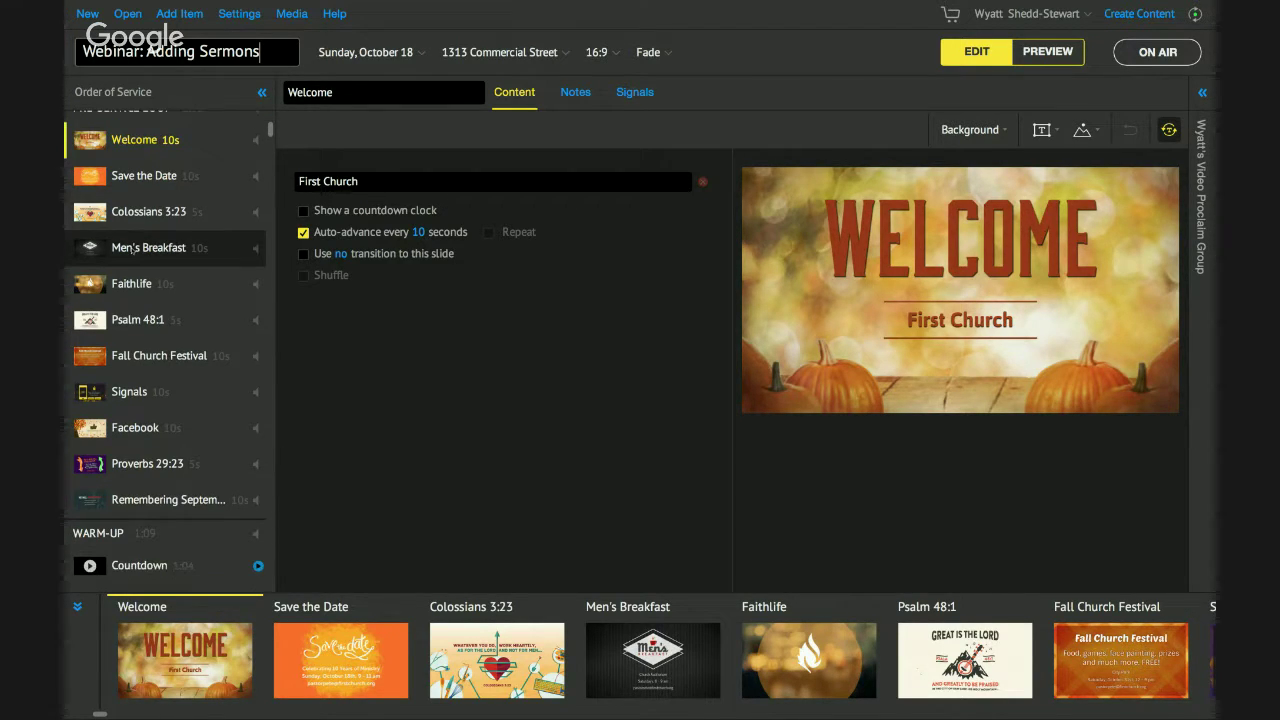
scroll(131, 250, down, 4)
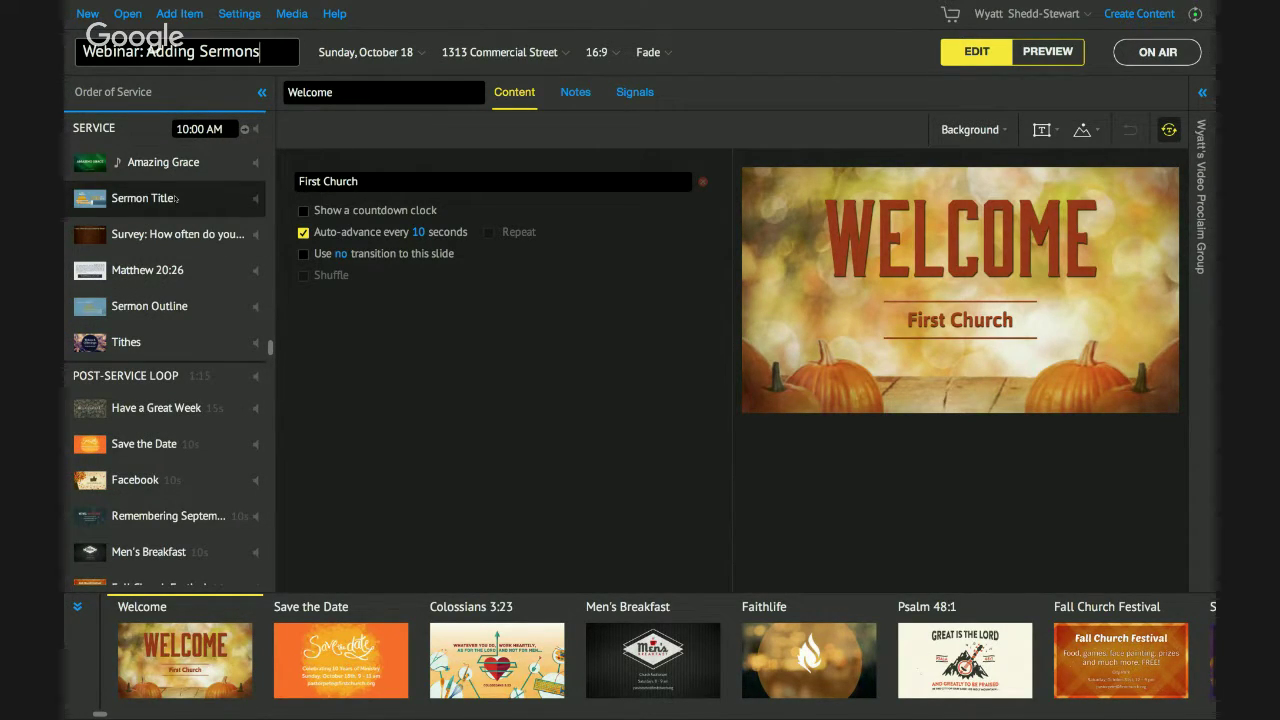
click(175, 198)
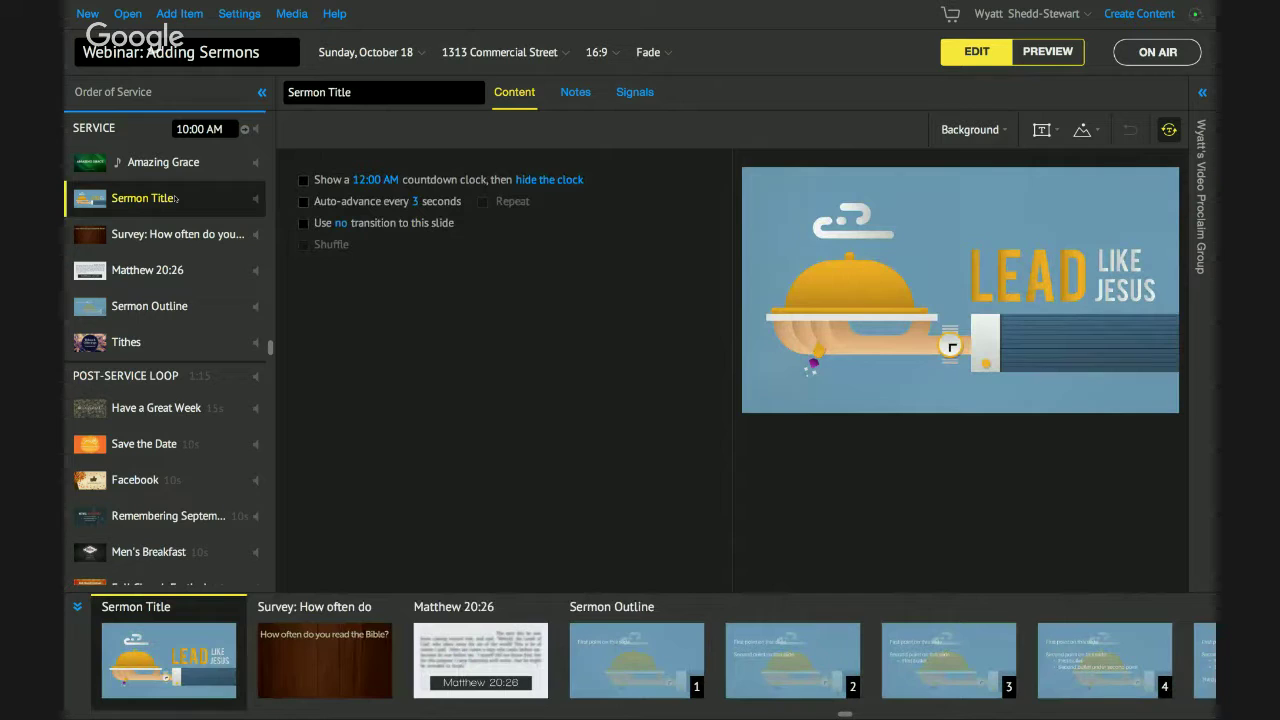
click(163, 272)
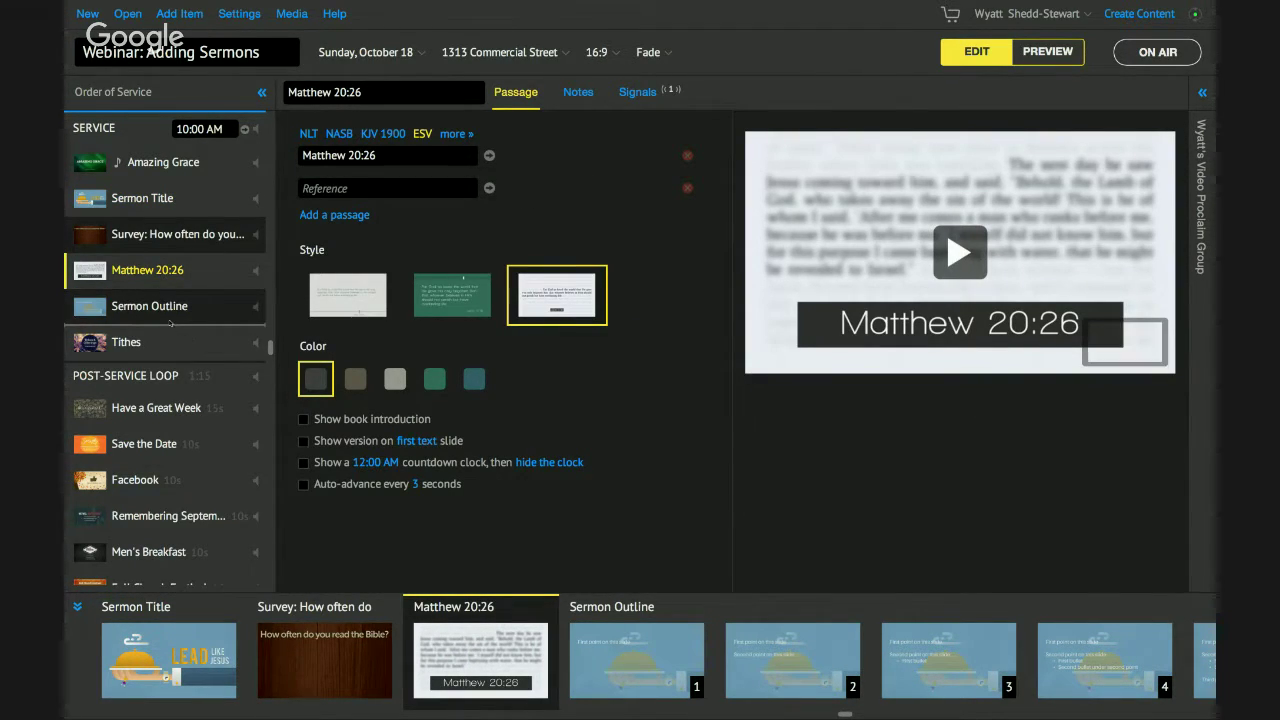
drag(170, 323, 167, 320)
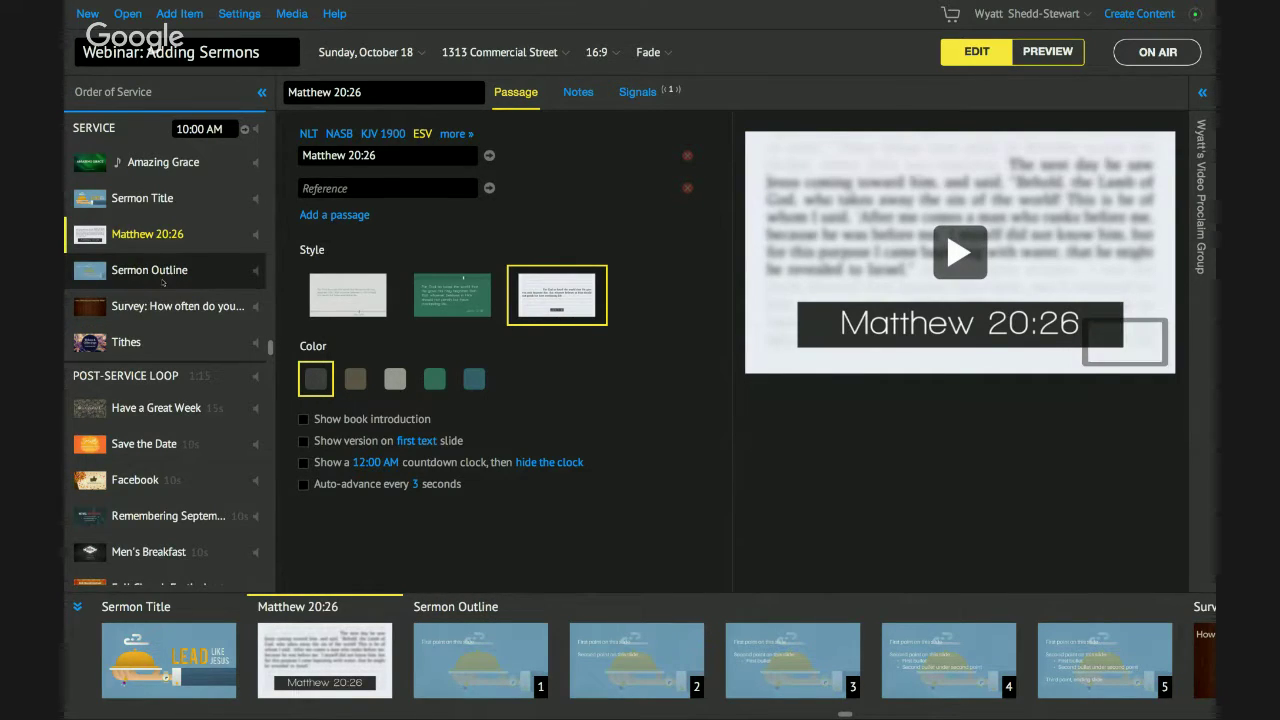
click(163, 280)
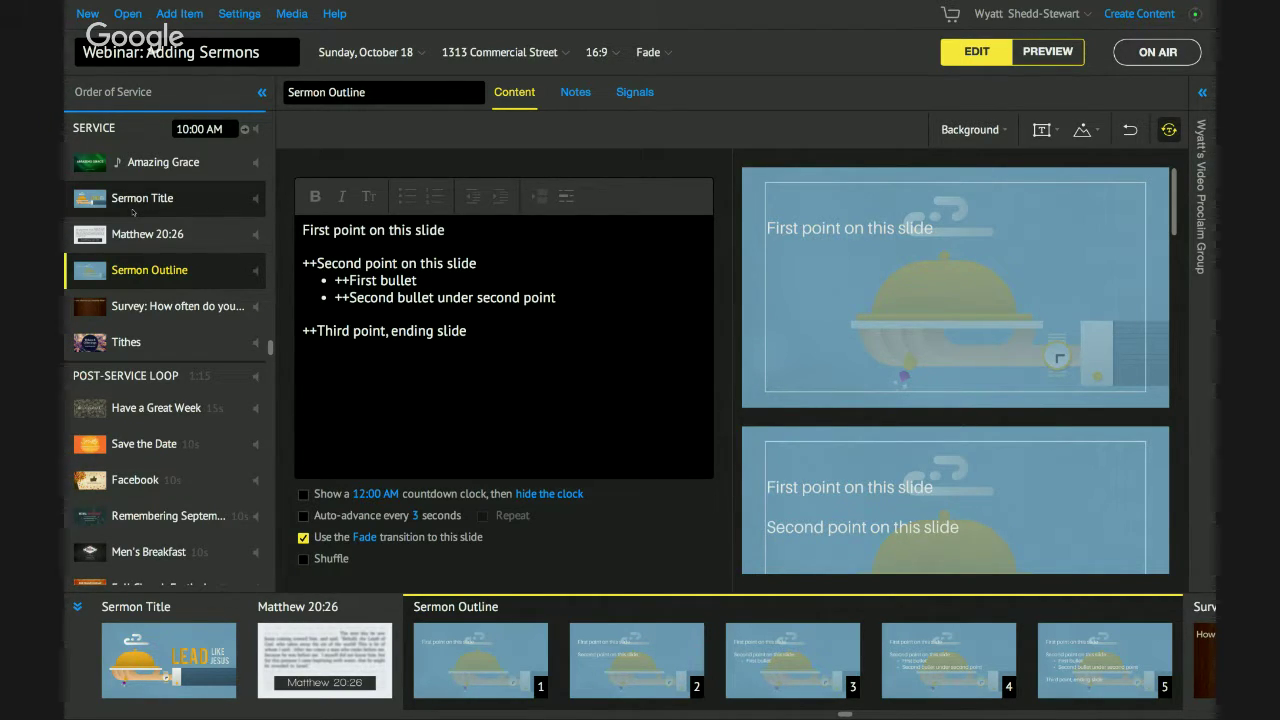
Select Sermon Title and show the new item types such as Song, Bible and Content.
click(133, 210)
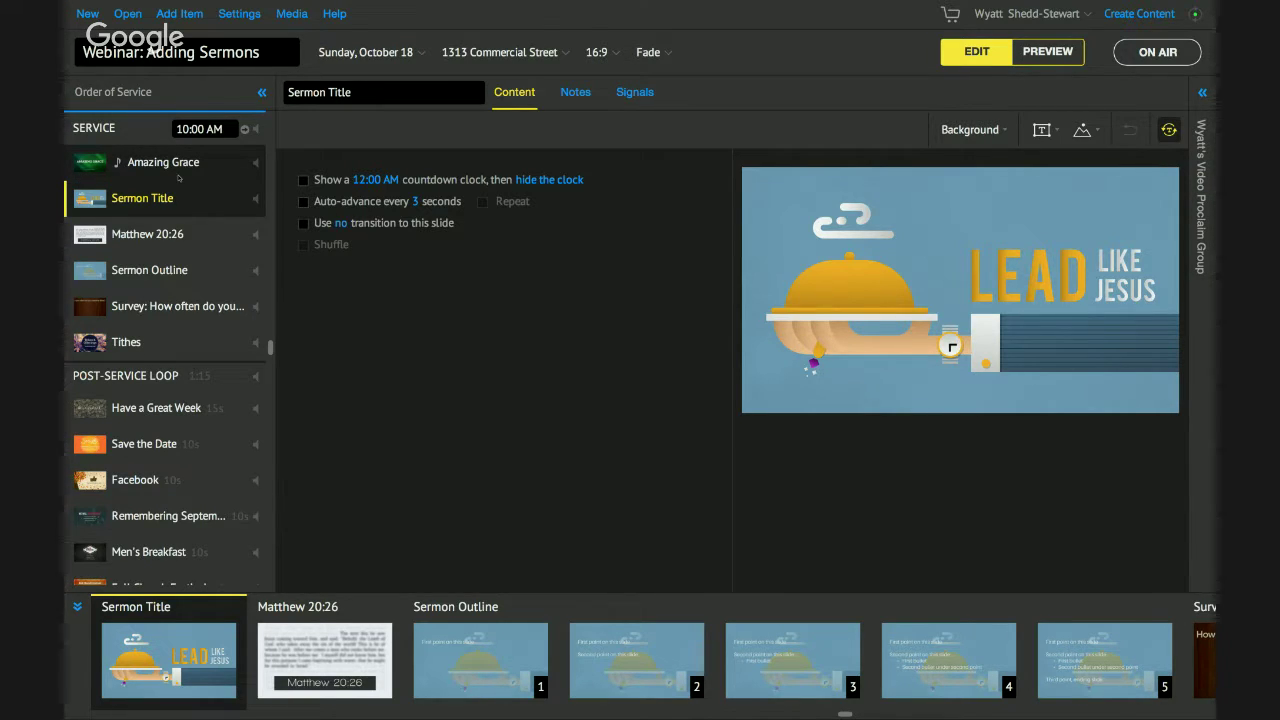
click(188, 11)
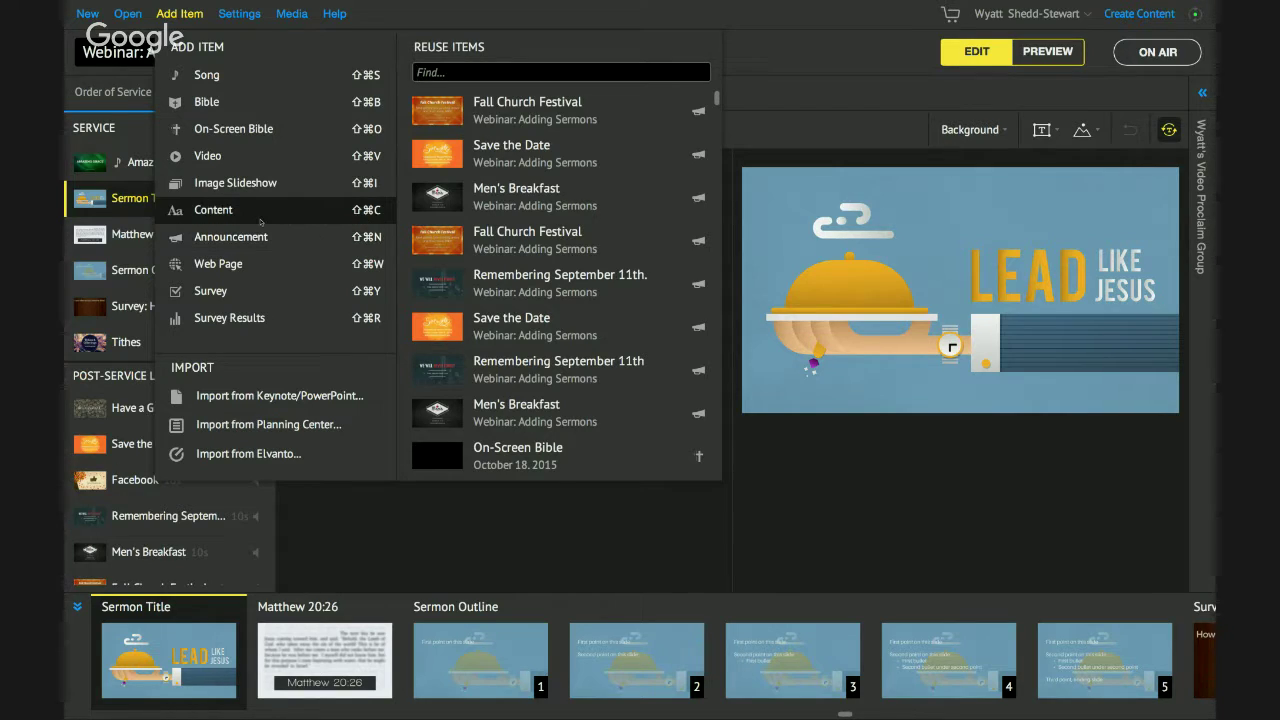
Add a Content item after Sermon Title named 'Sermon Slides Webinar' and start editing its blank slide.
click(187, 13)
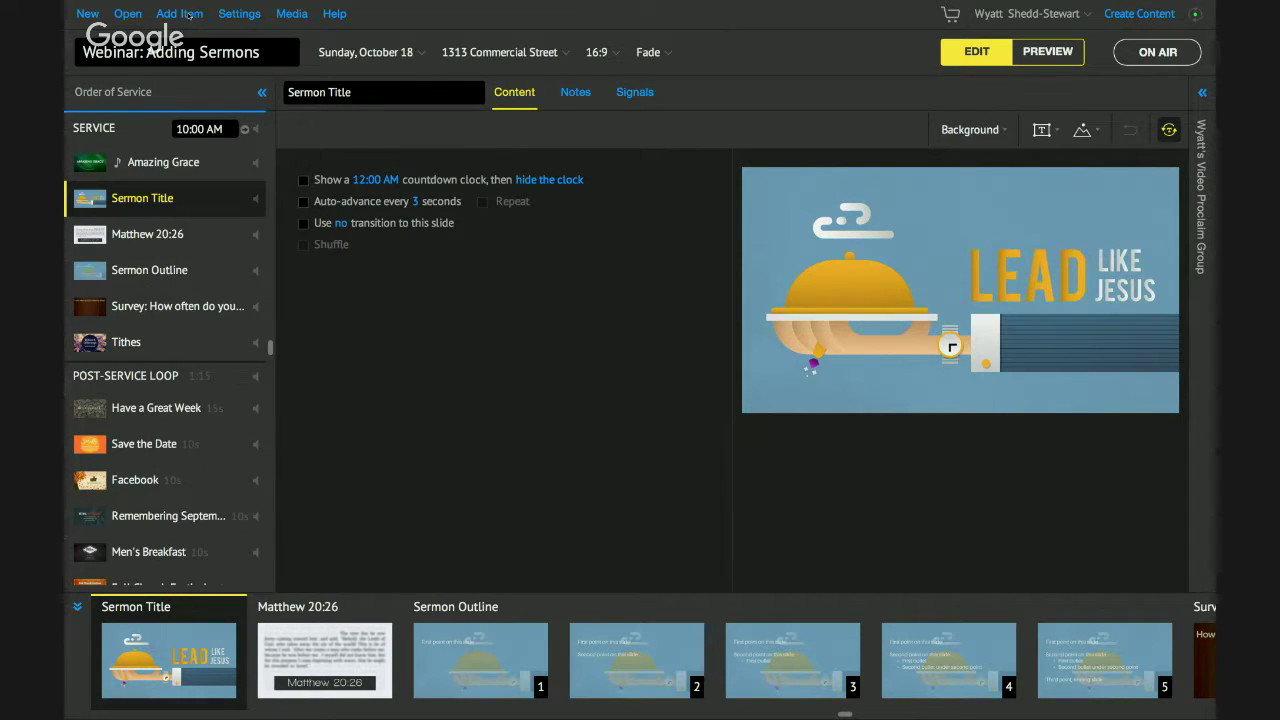
click(187, 13)
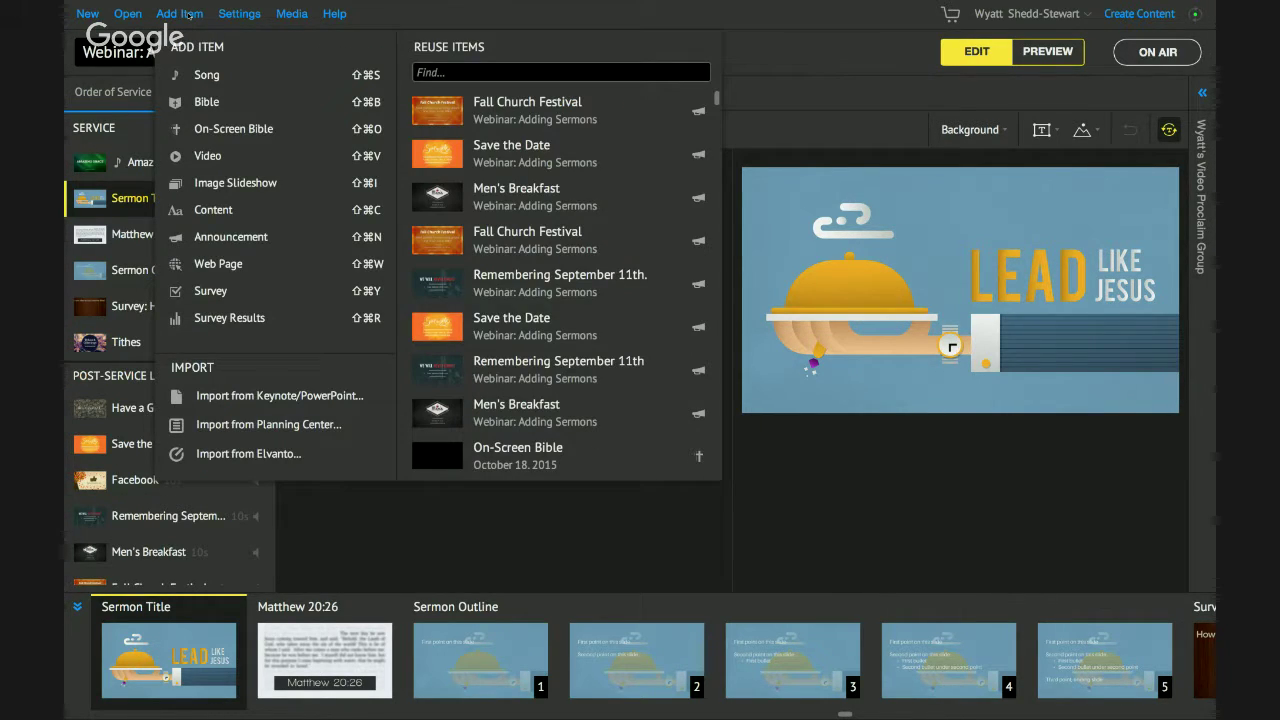
click(230, 209)
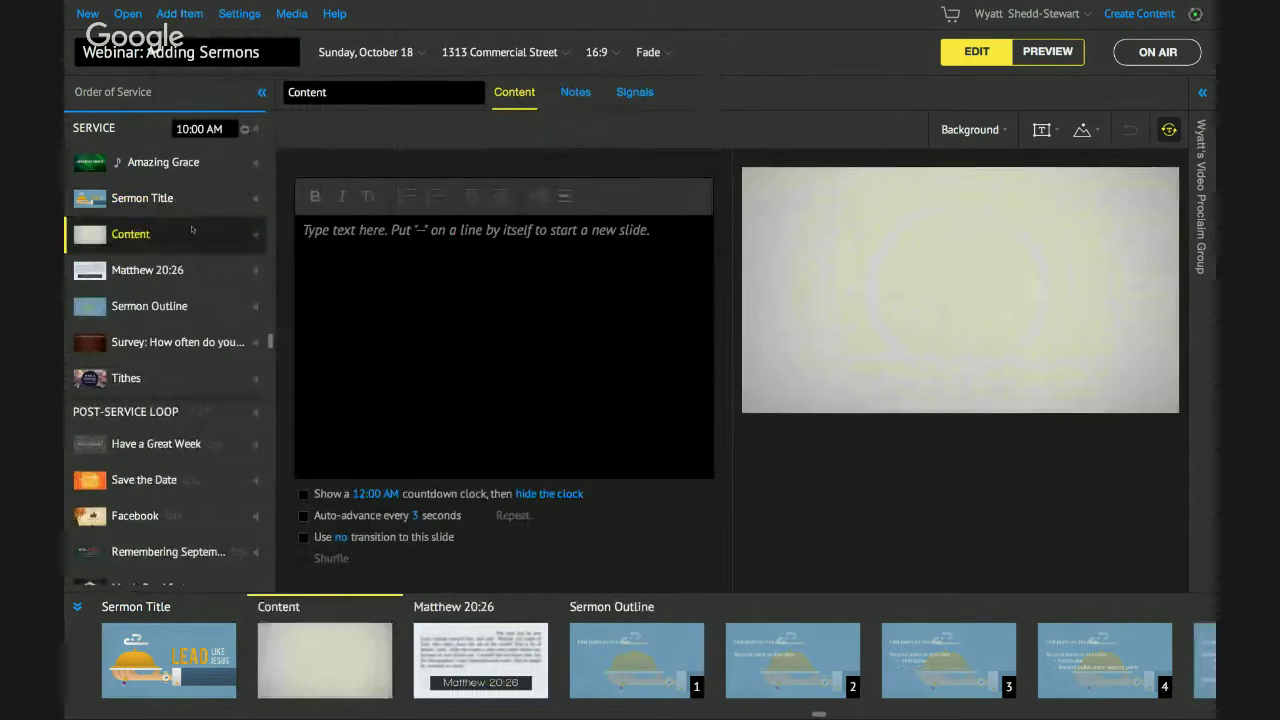
double_click(330, 92)
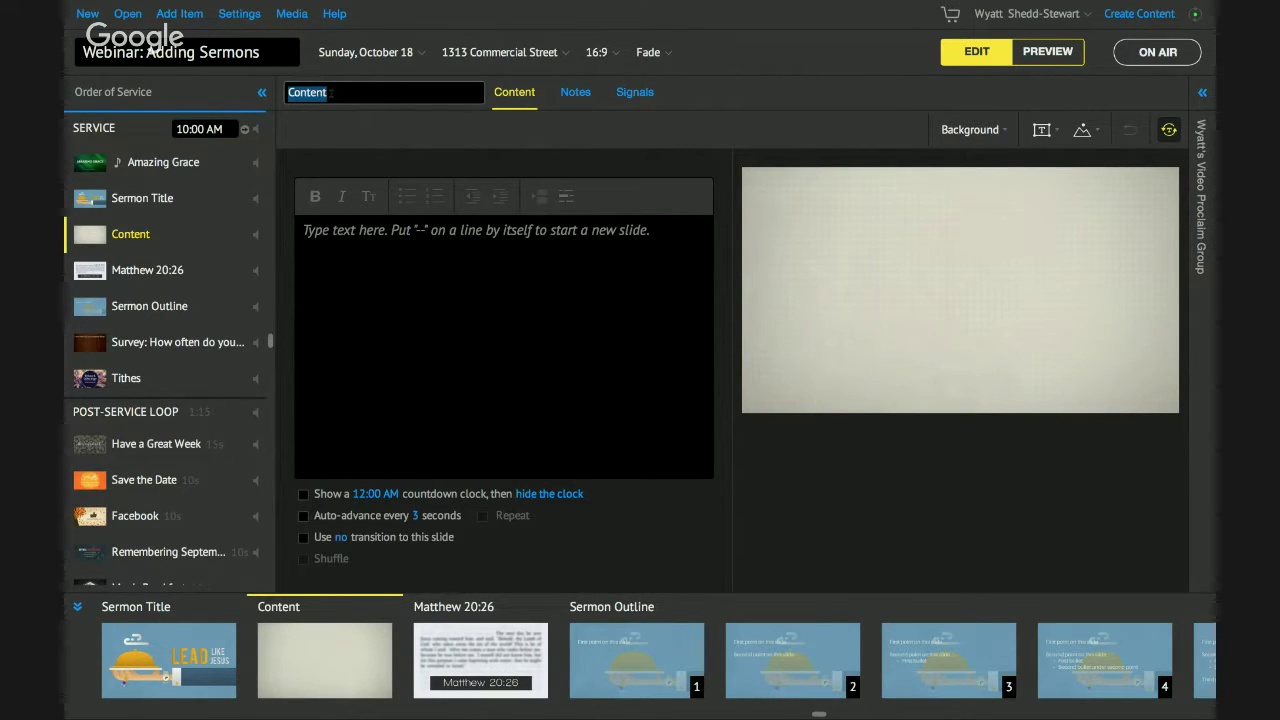
text(Sermon Slid)
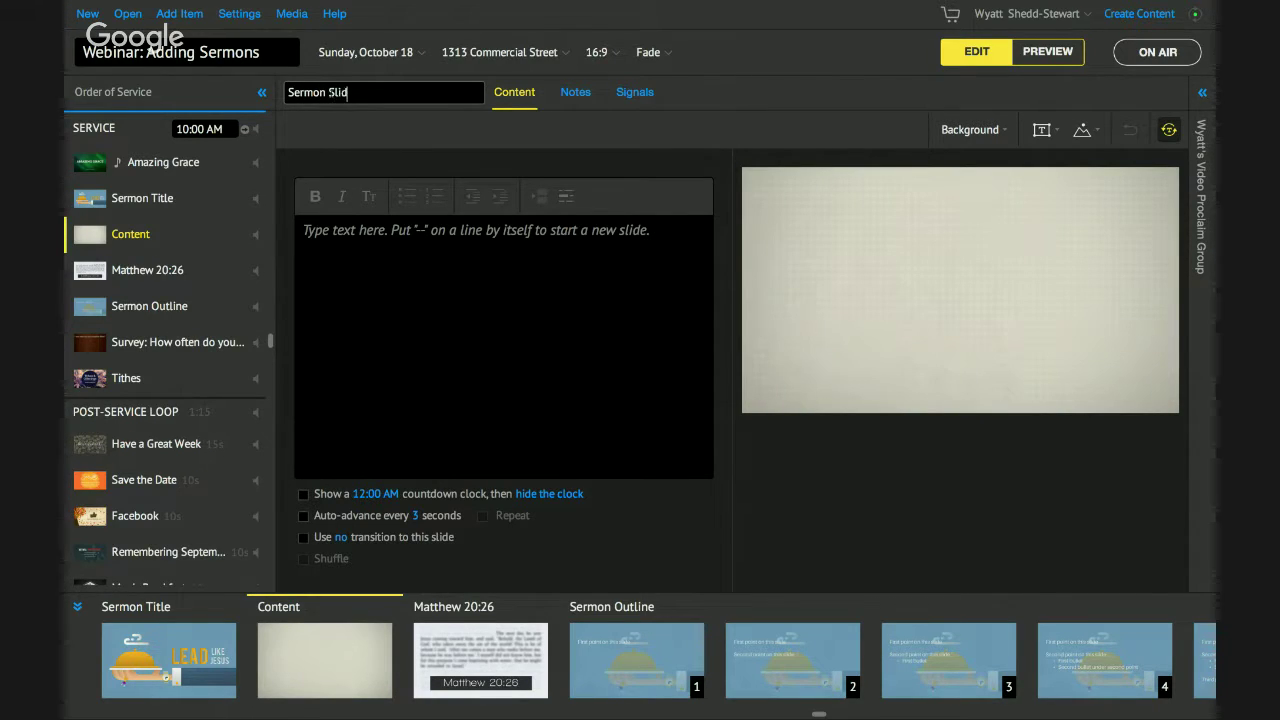
text(es Webinar)
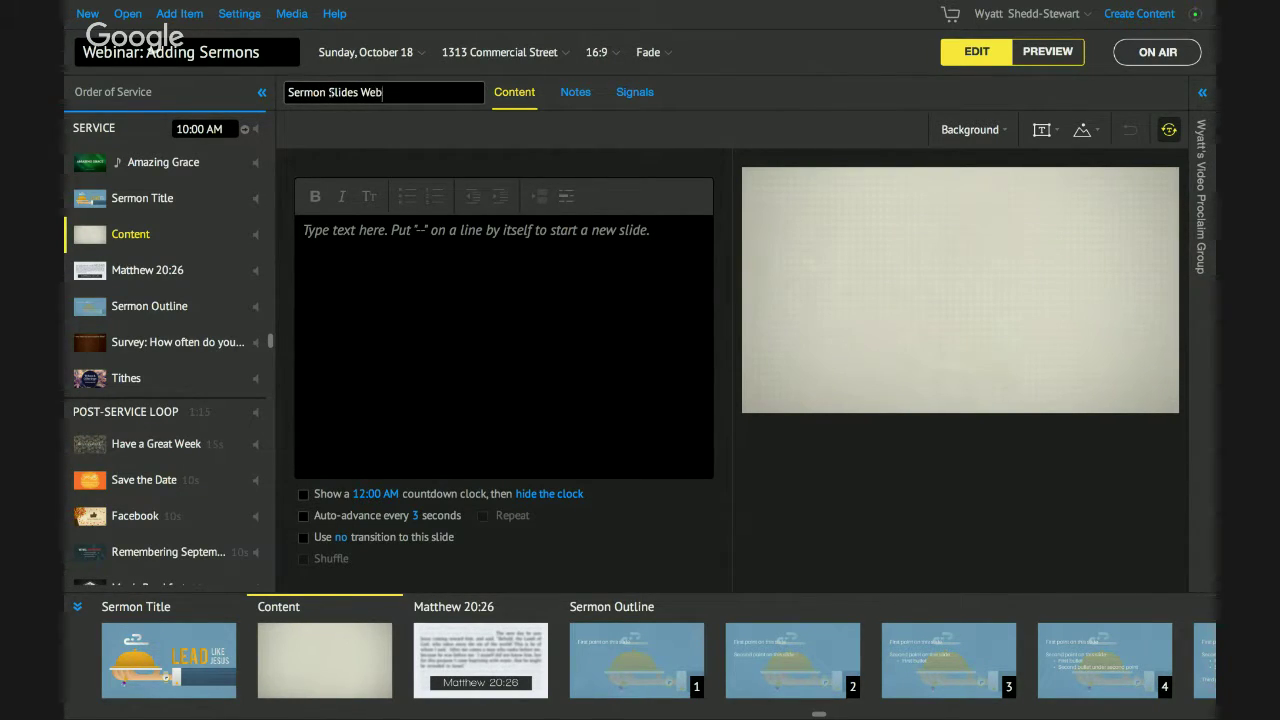
click(453, 232)
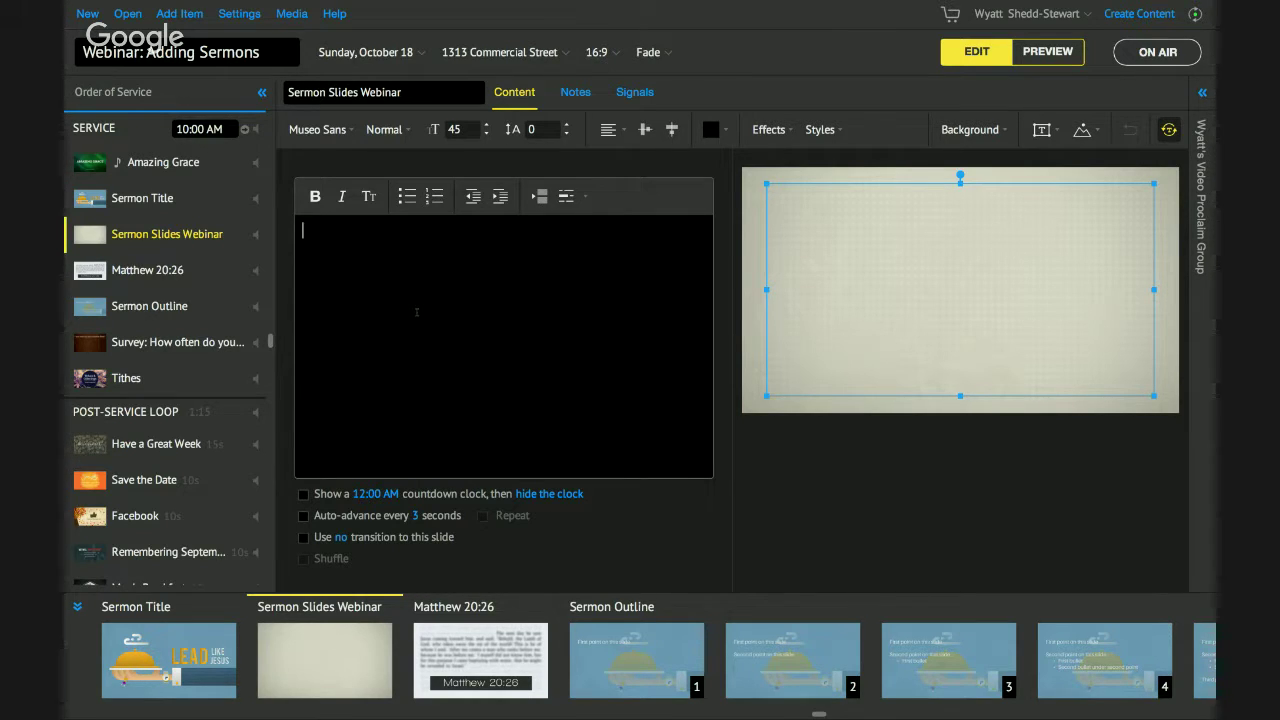
Write 'Sermon Point 1:' with bulleted Subpoint 1, Subpoint 2 and Subpoint 3.
text(Sermon Point 1)
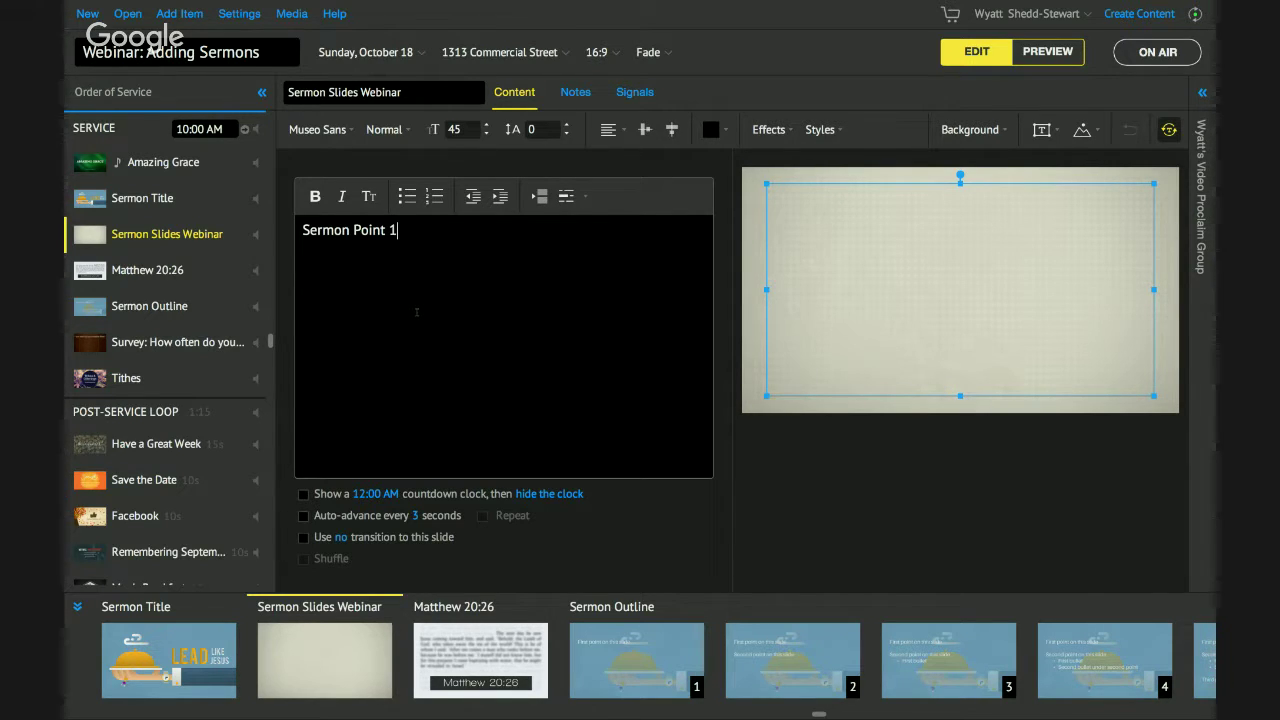
text(:)
key(Return)
click(408, 197)
text(Supoint 1)
key(Return)
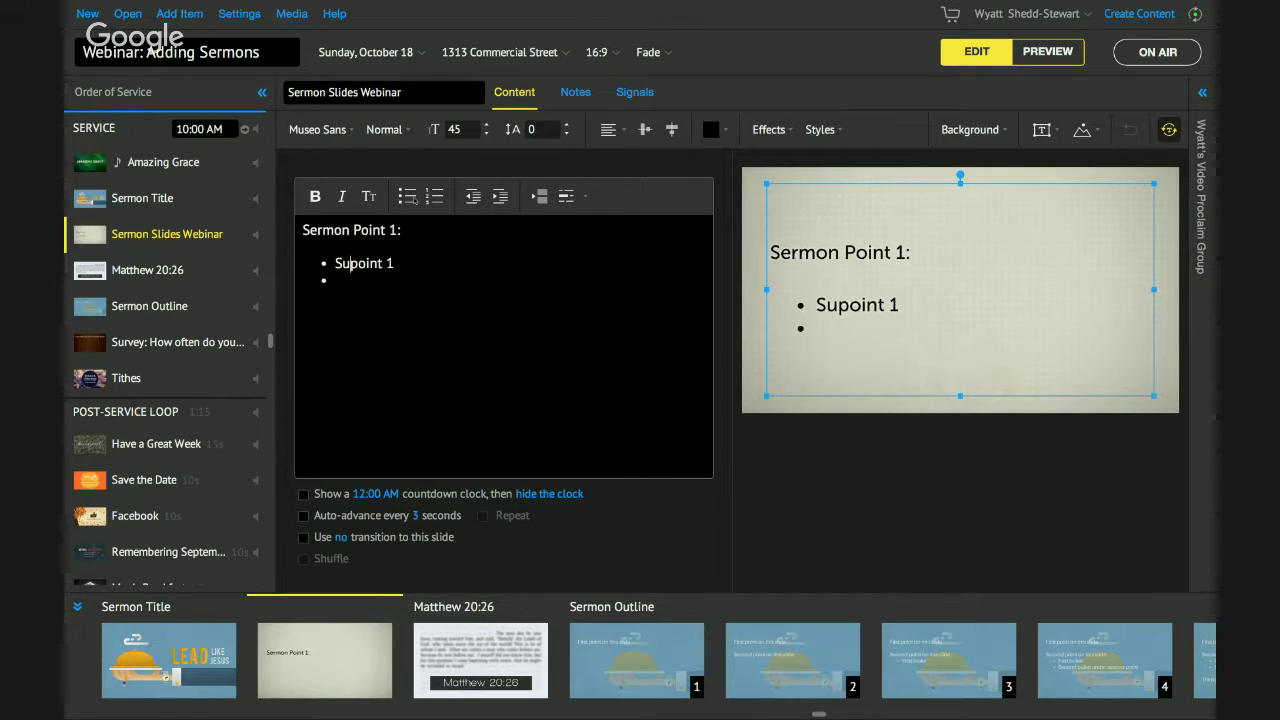
click(342, 263)
text(b)
drag(335, 263, 401, 263)
key(ctrl+c)
click(335, 280)
key(ctrl+v)
key(BackSpace)
text(2)
key(Return)
key(ctrl+v)
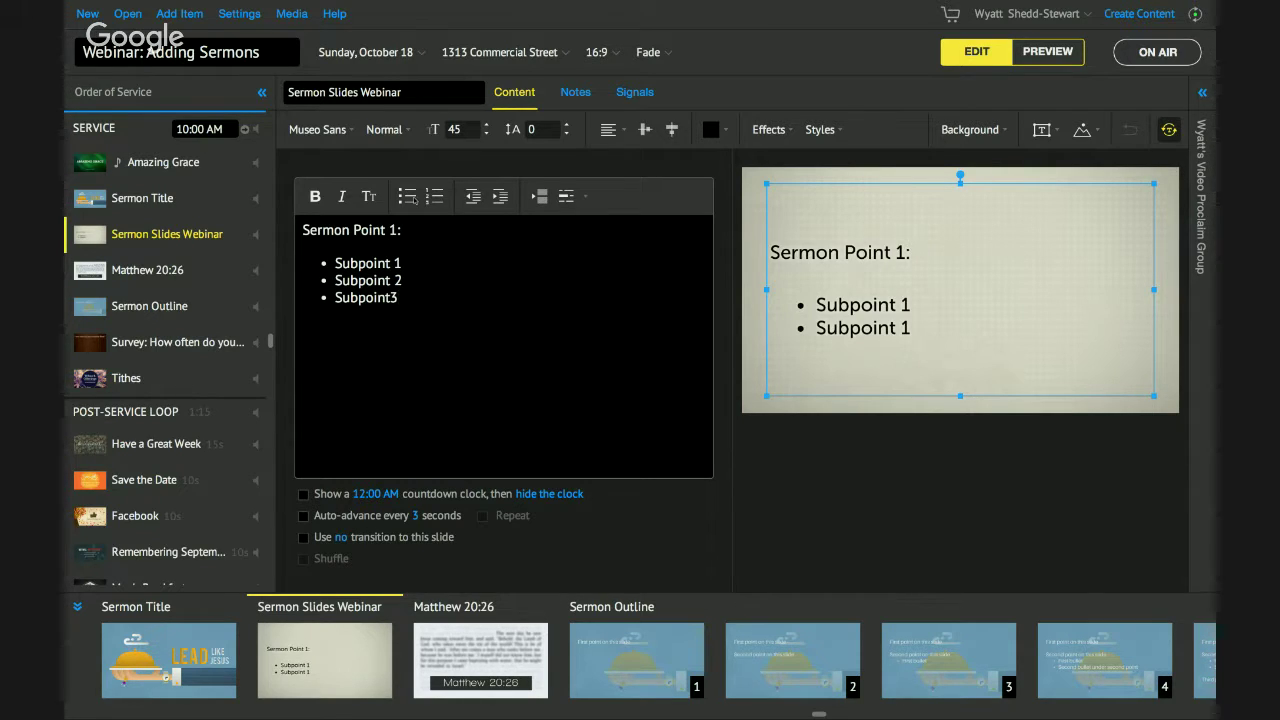
Paste two copies of the point block and renumber them Sermon Point 2 and Sermon Point 3.
drag(399, 297, 303, 229)
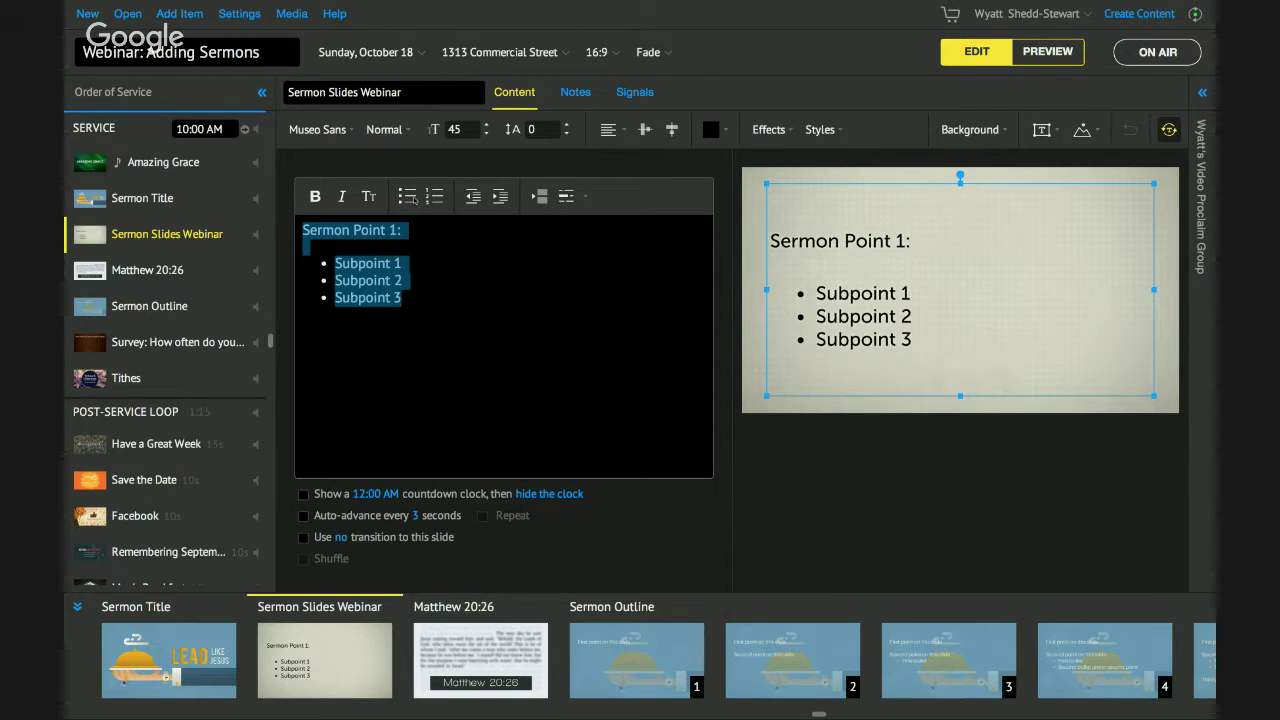
key(Right)
key(Return)
key(BackSpace)
key(ctrl+v)
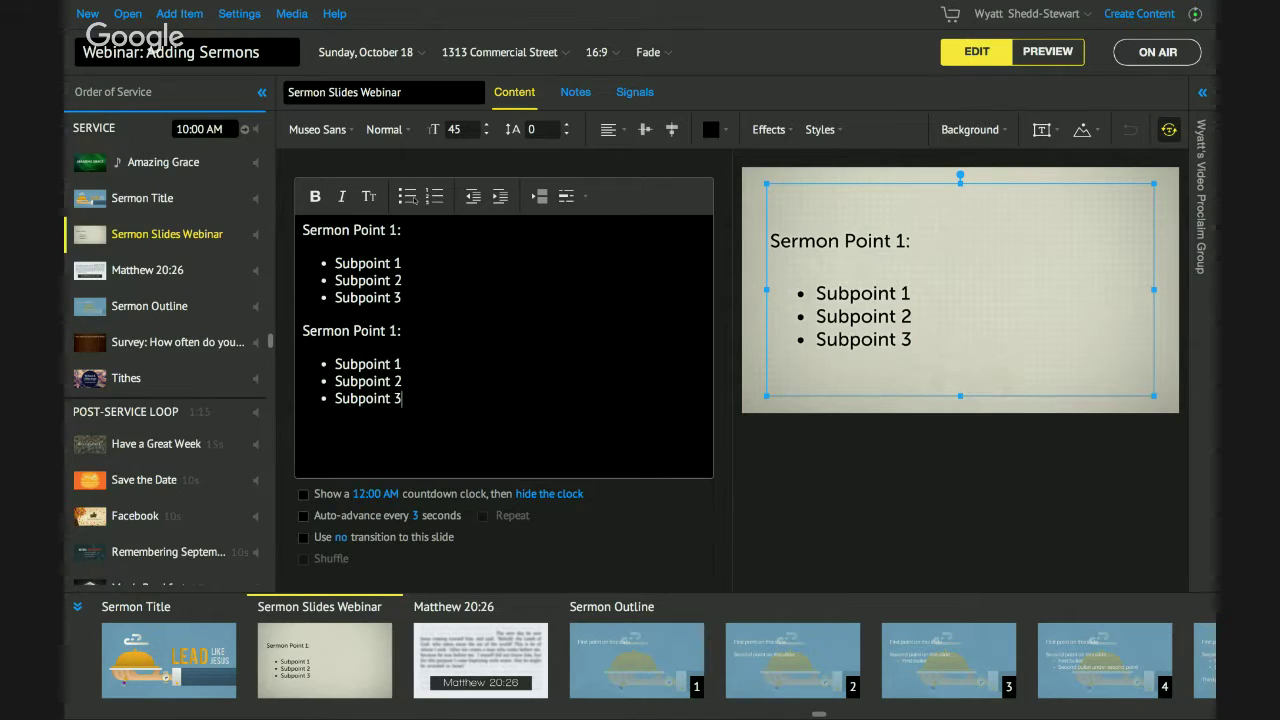
key(ctrl+v)
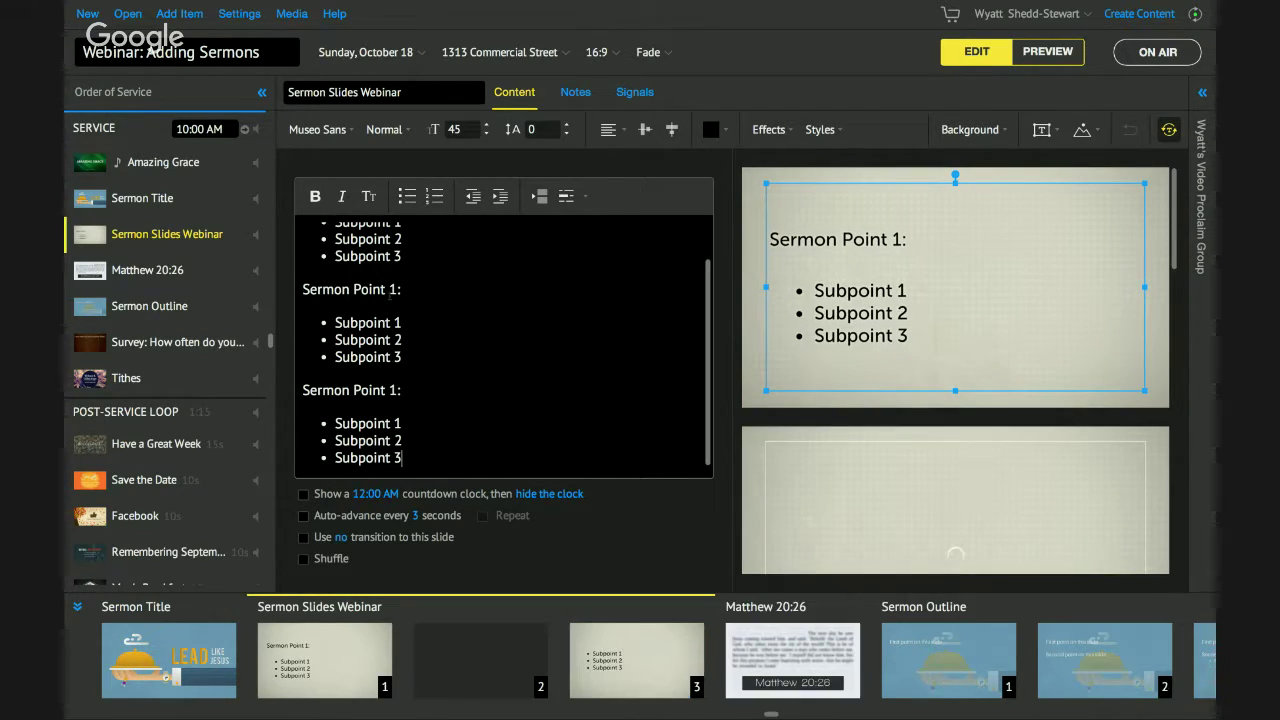
click(398, 289)
text(3)
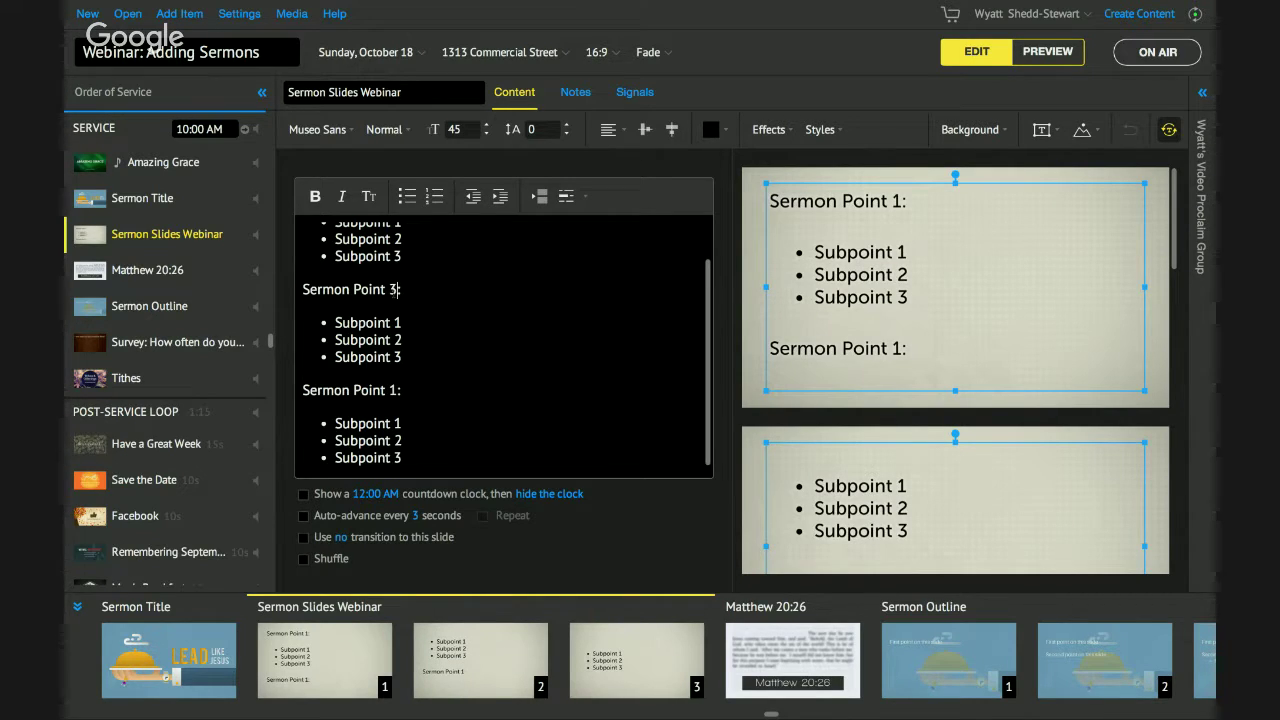
key(BackSpace)
text(2:)
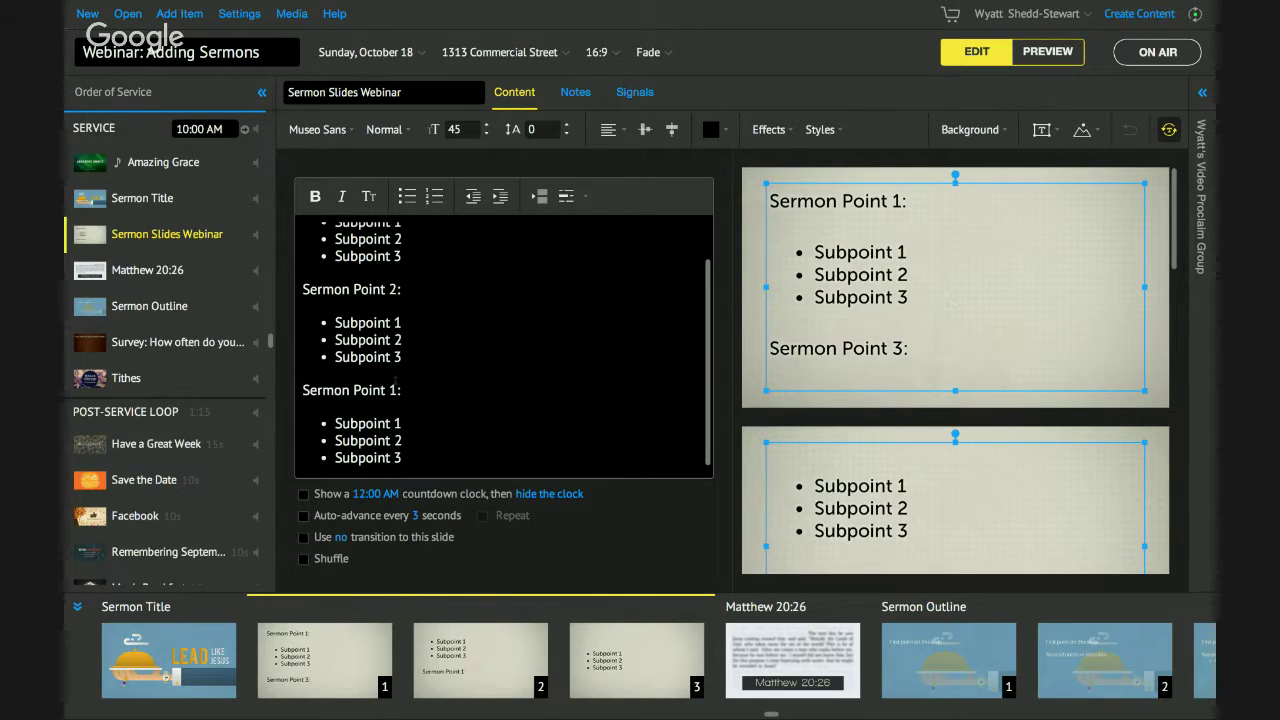
key(BackSpace)
text(3)
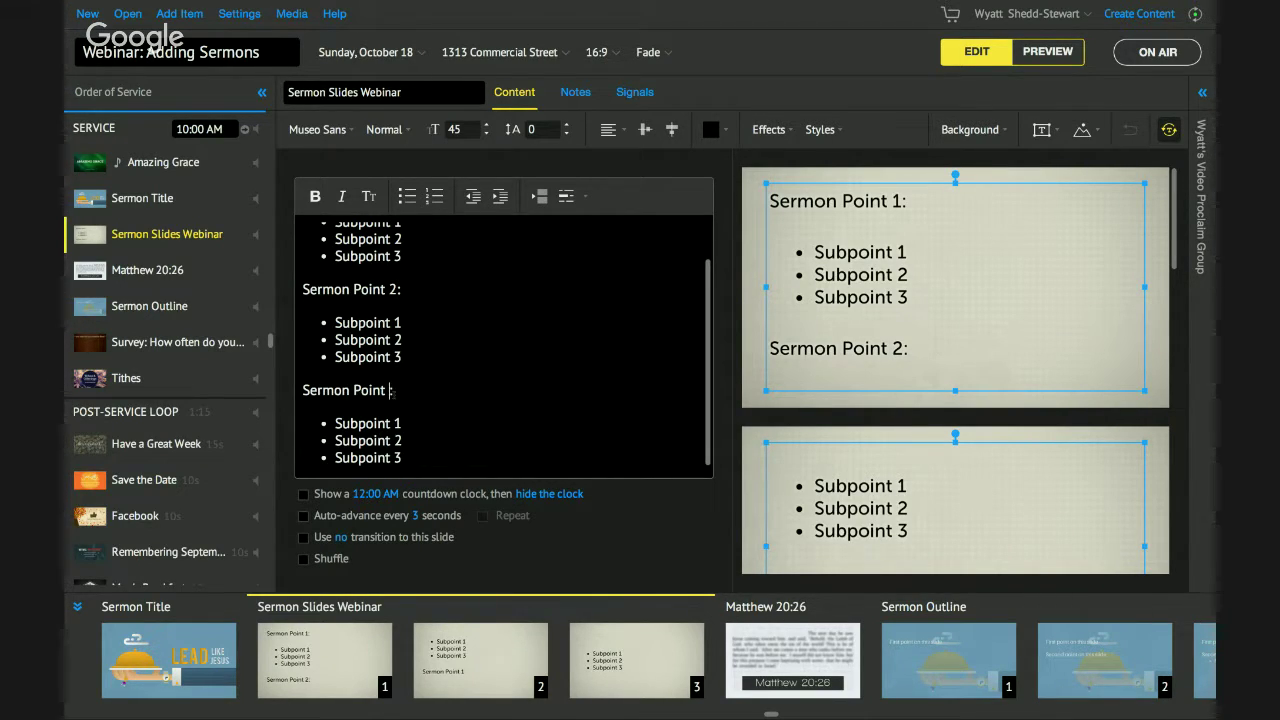
text(:)
scroll(431, 373, up, 2)
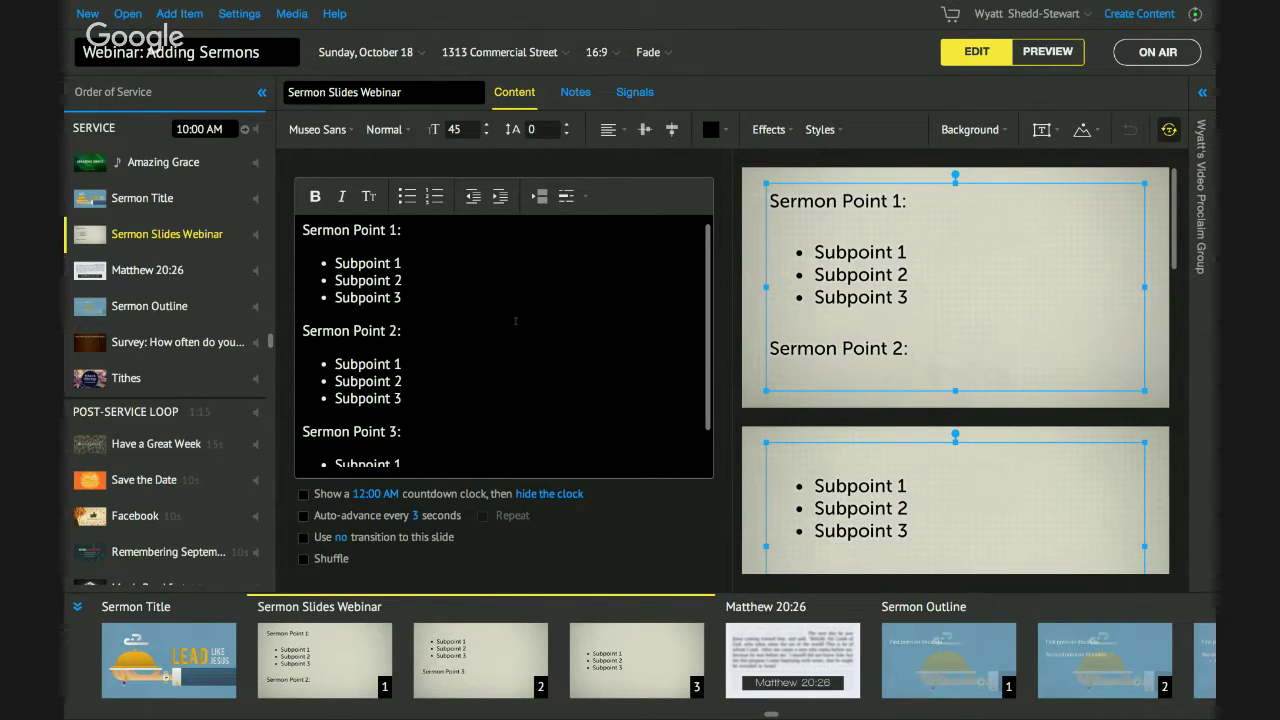
scroll(997, 348, down, 5)
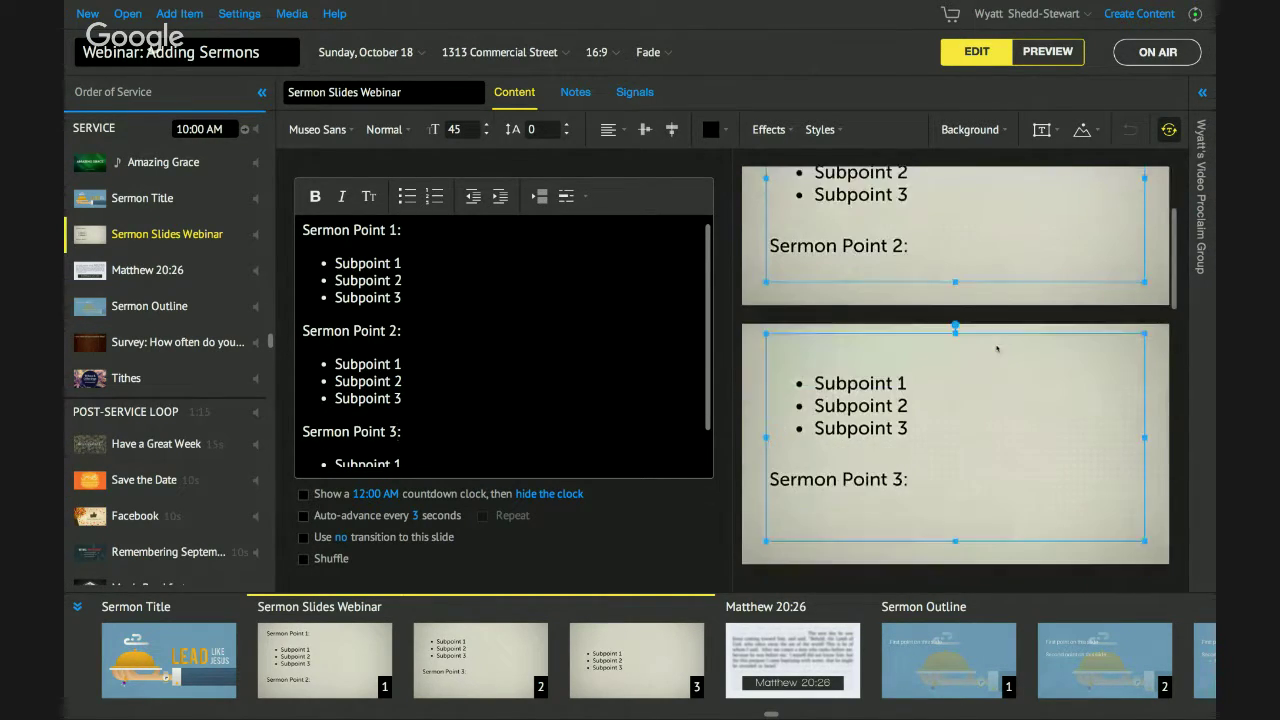
scroll(997, 348, down, 2)
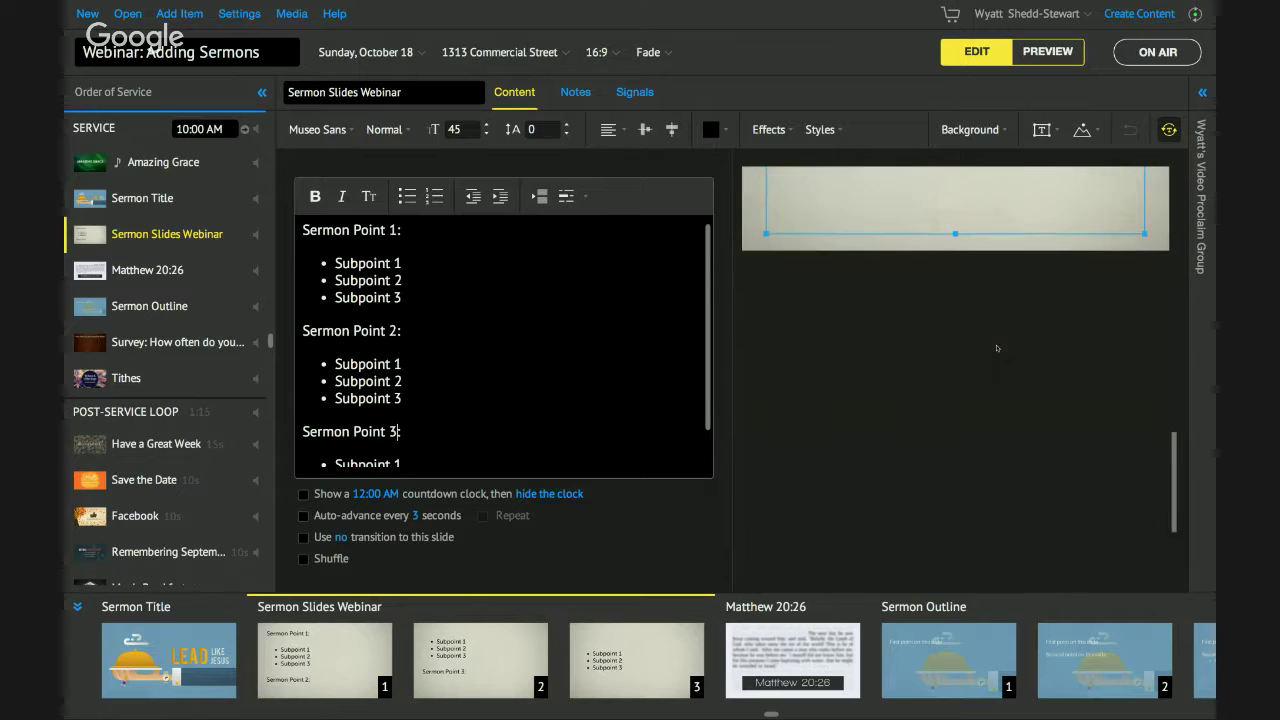
scroll(997, 348, up, 4)
scroll(997, 348, down, 1)
scroll(997, 348, up, 3)
scroll(997, 348, down, 2)
scroll(997, 348, down, 4)
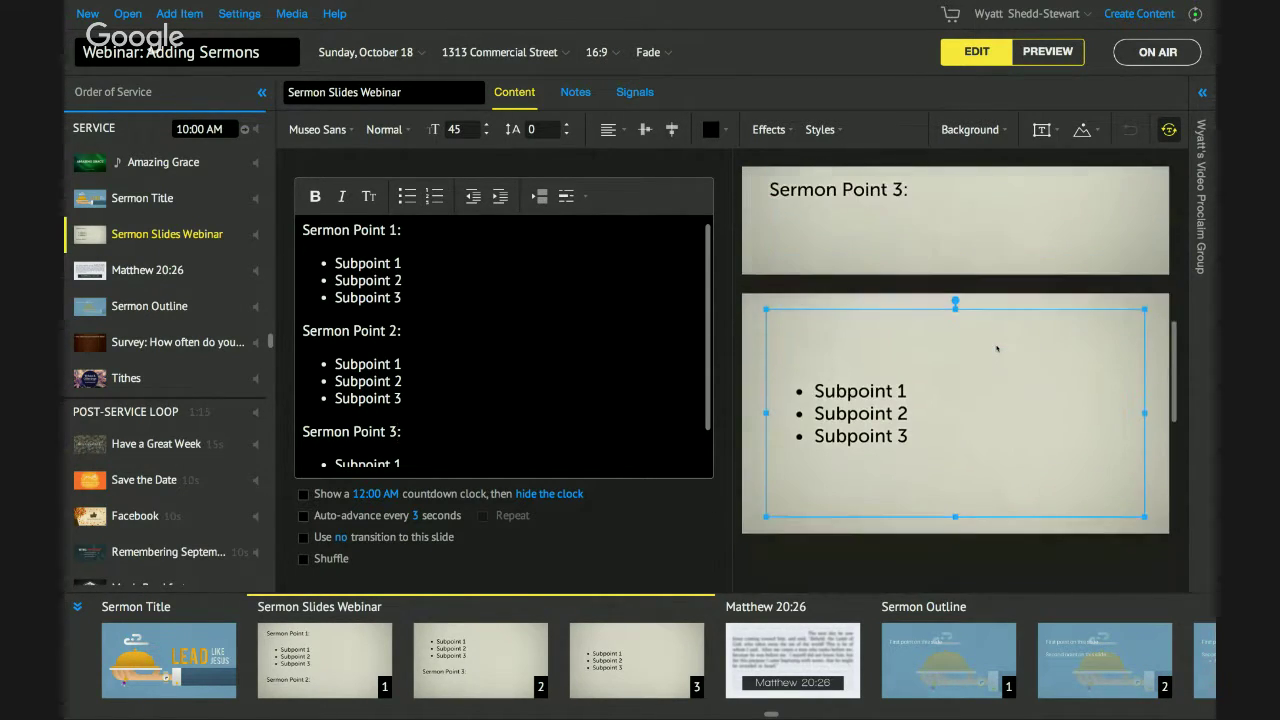
scroll(997, 348, up, 5)
scroll(997, 348, up, 2)
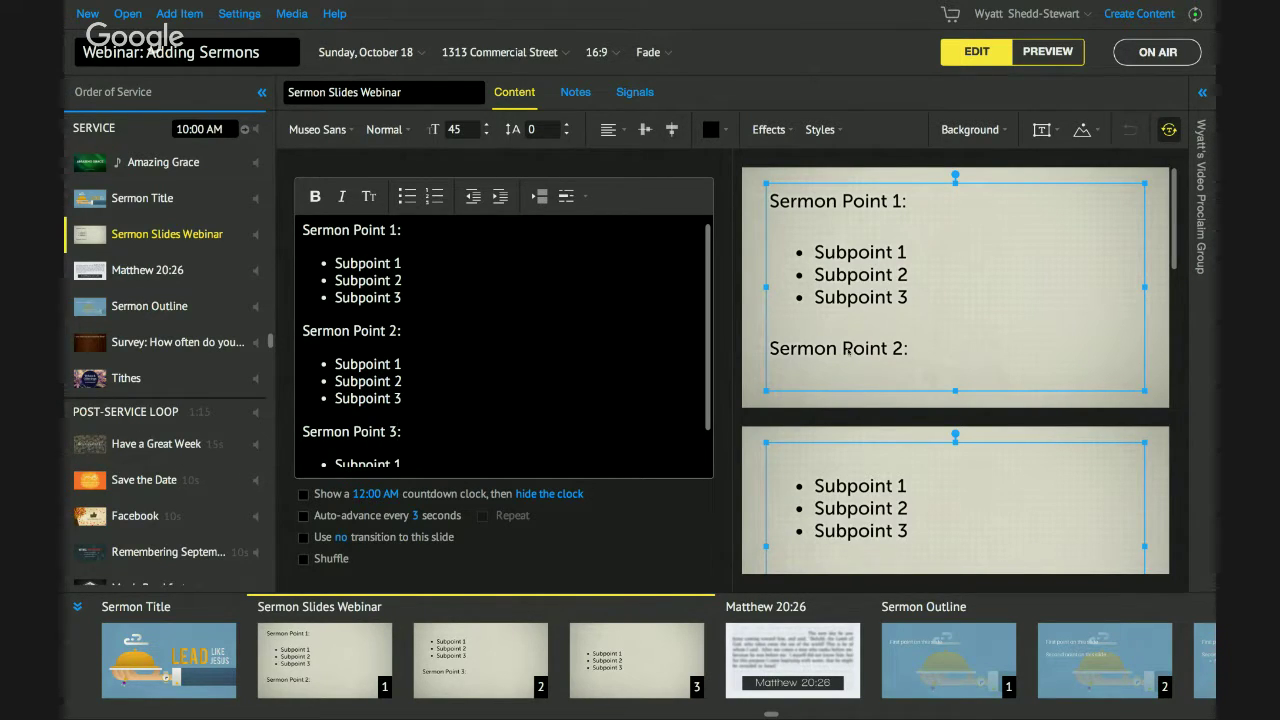
scroll(882, 362, down, 5)
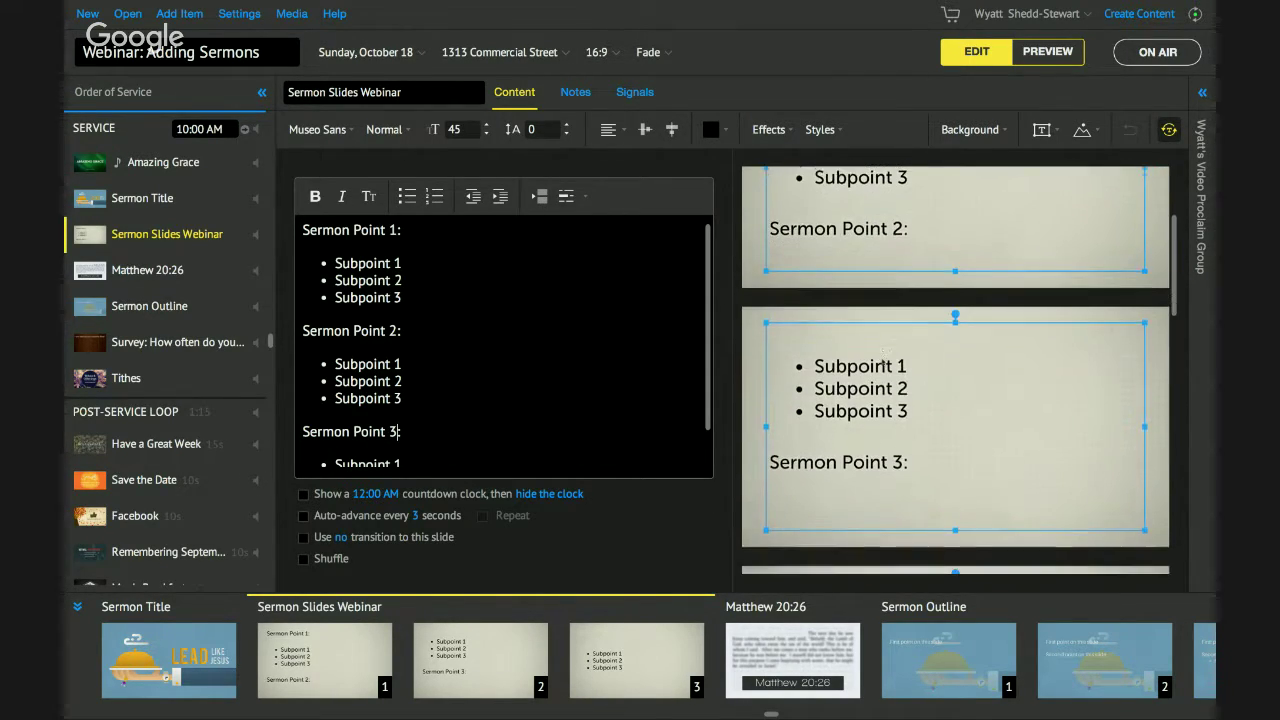
scroll(882, 362, up, 5)
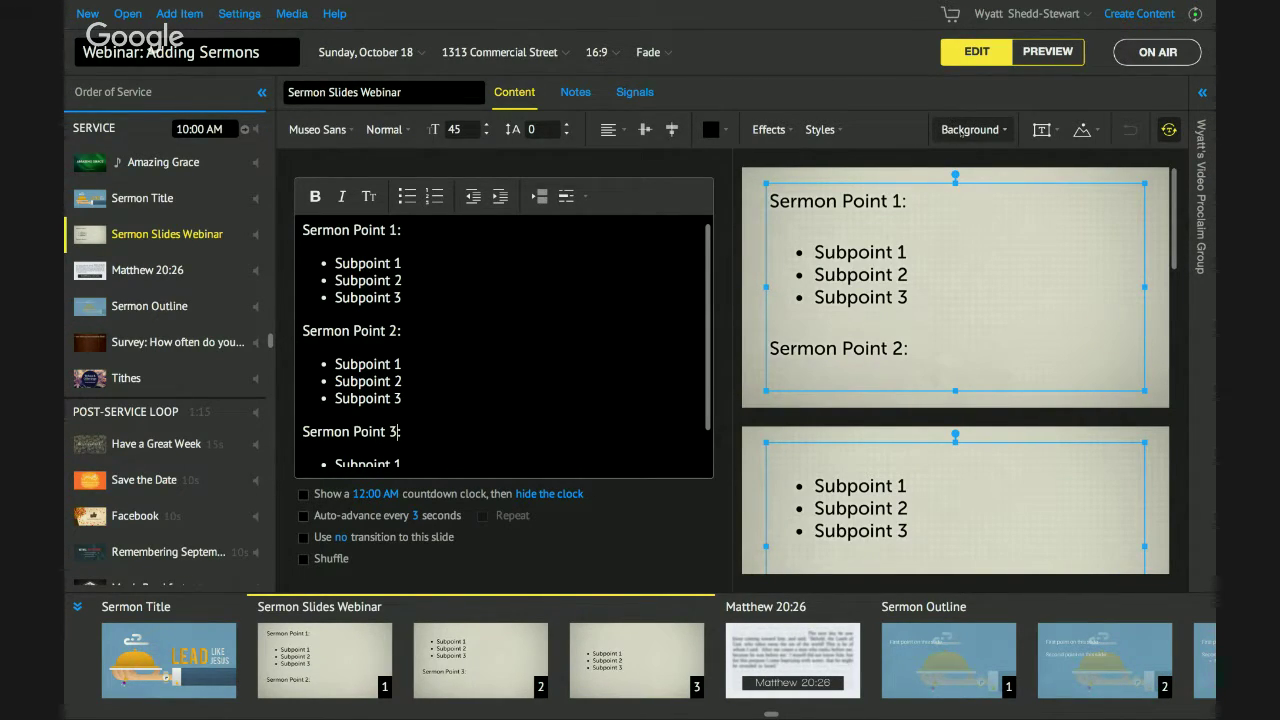
Apply the Autumn Forest Content Motion background from the media library to this item.
click(961, 130)
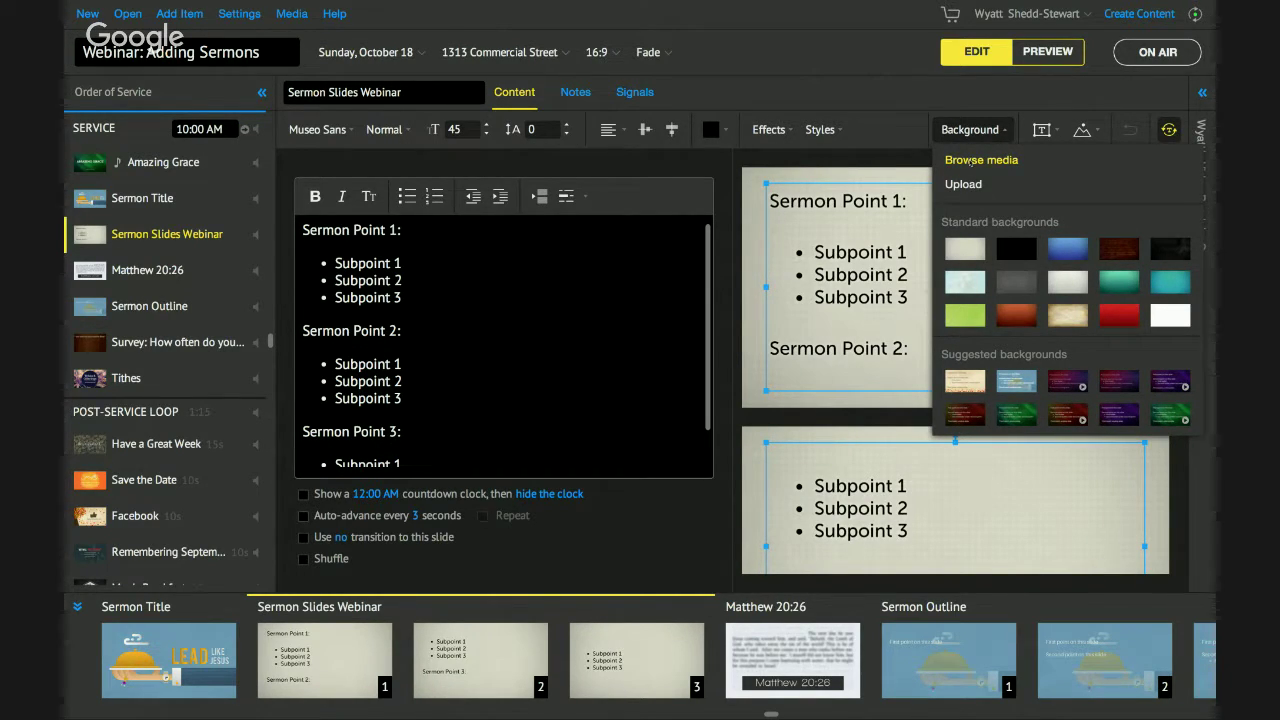
click(947, 161)
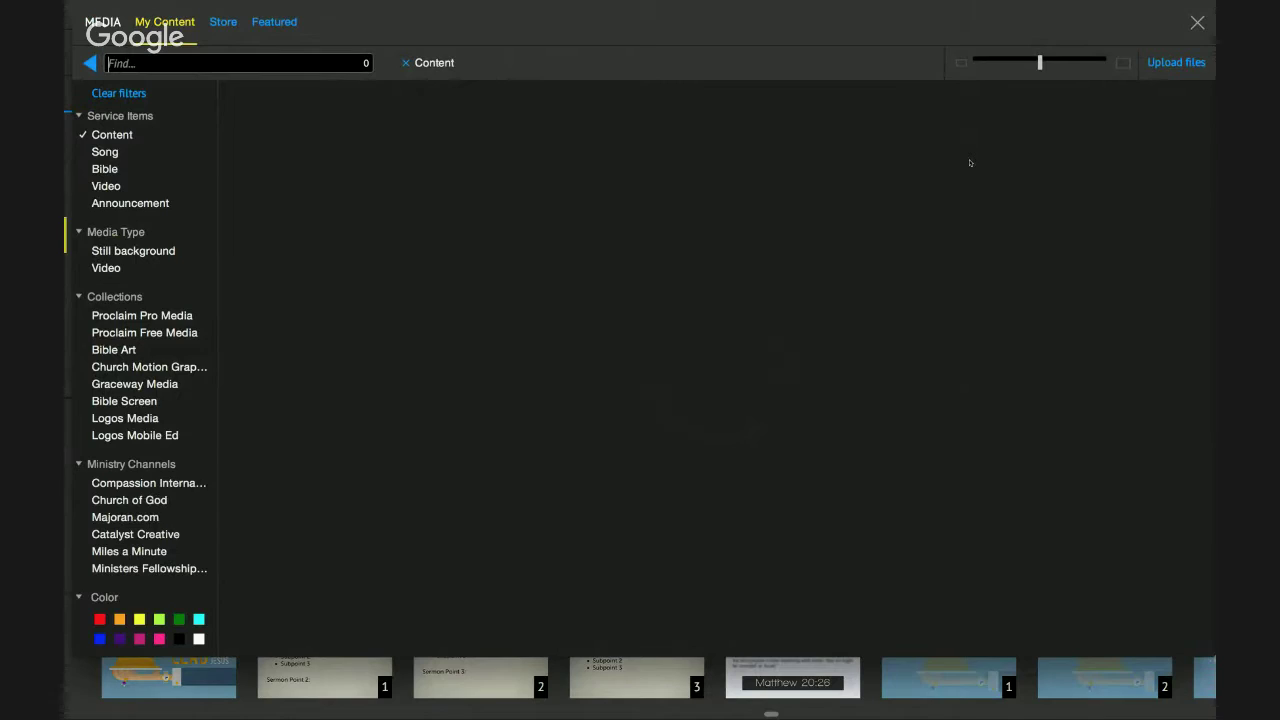
scroll(488, 286, down, 3)
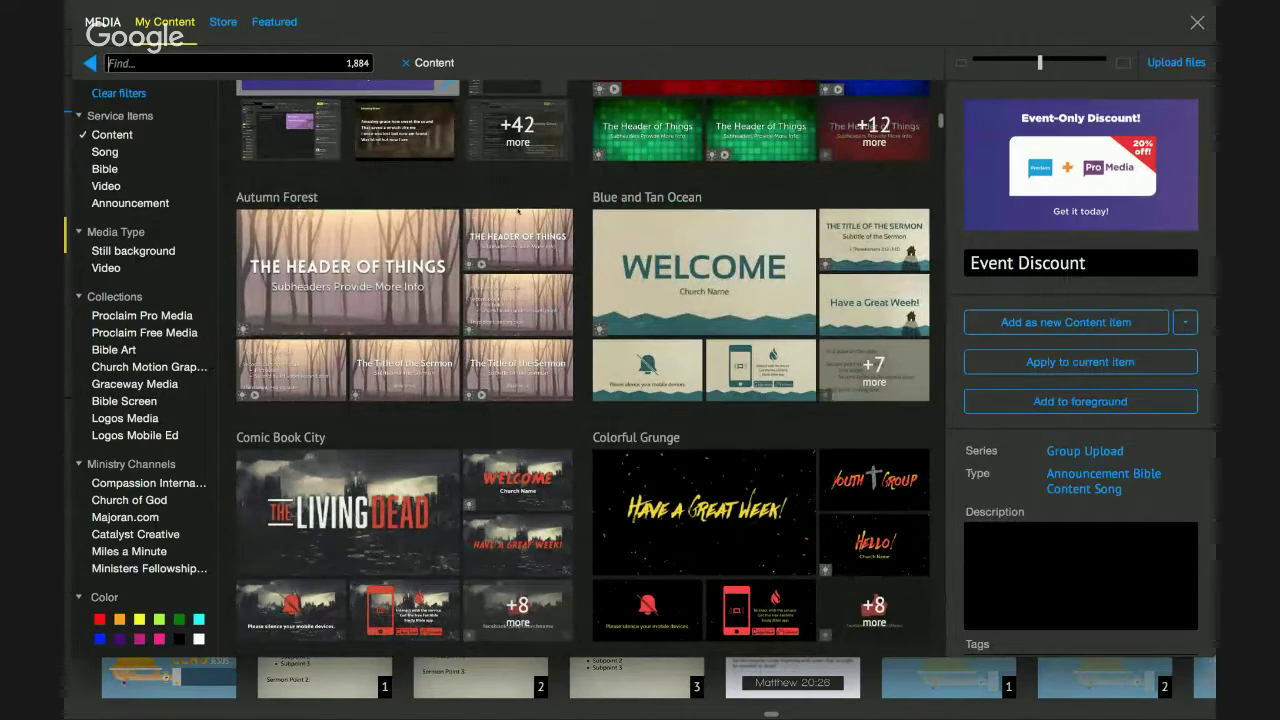
mouse_move(494, 221)
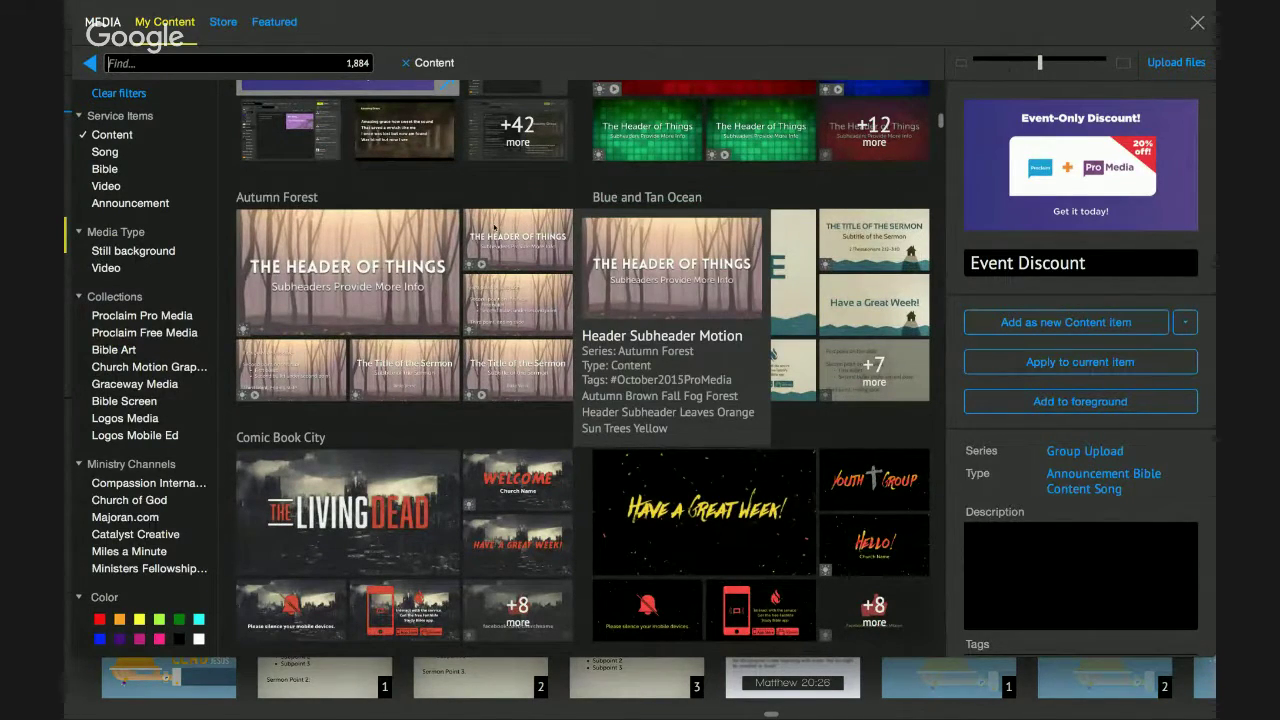
click(300, 368)
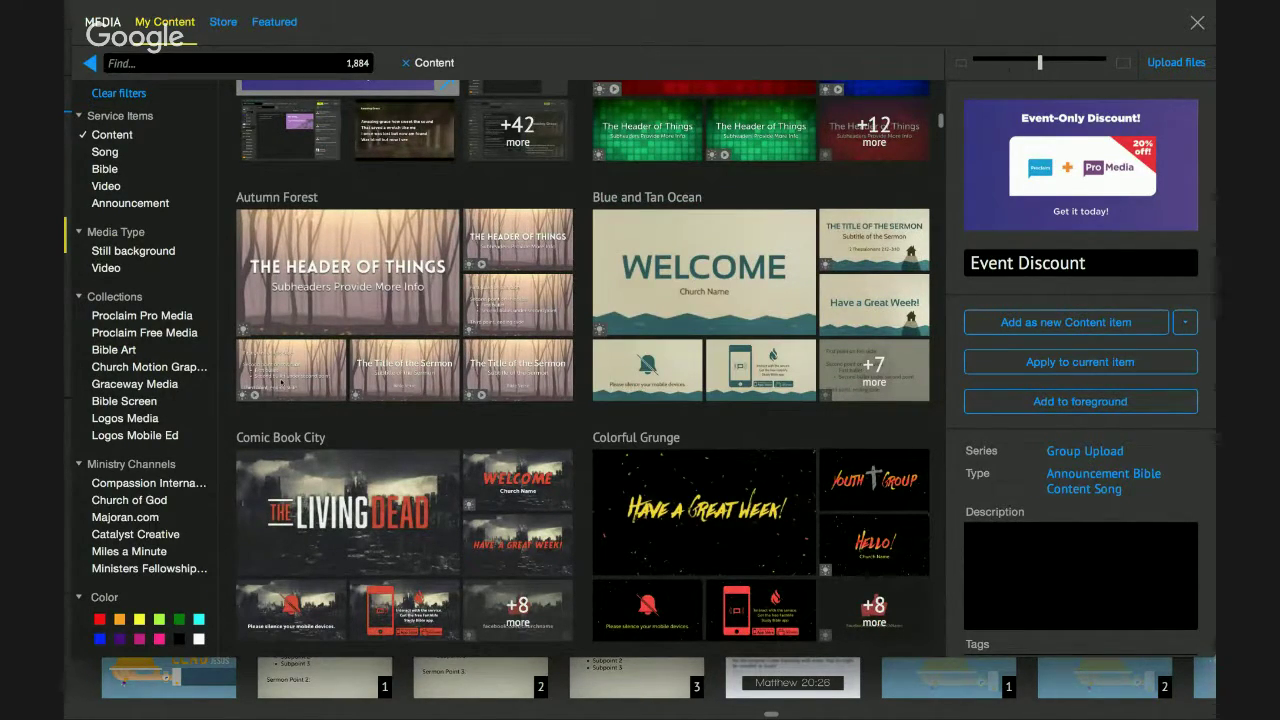
click(290, 197)
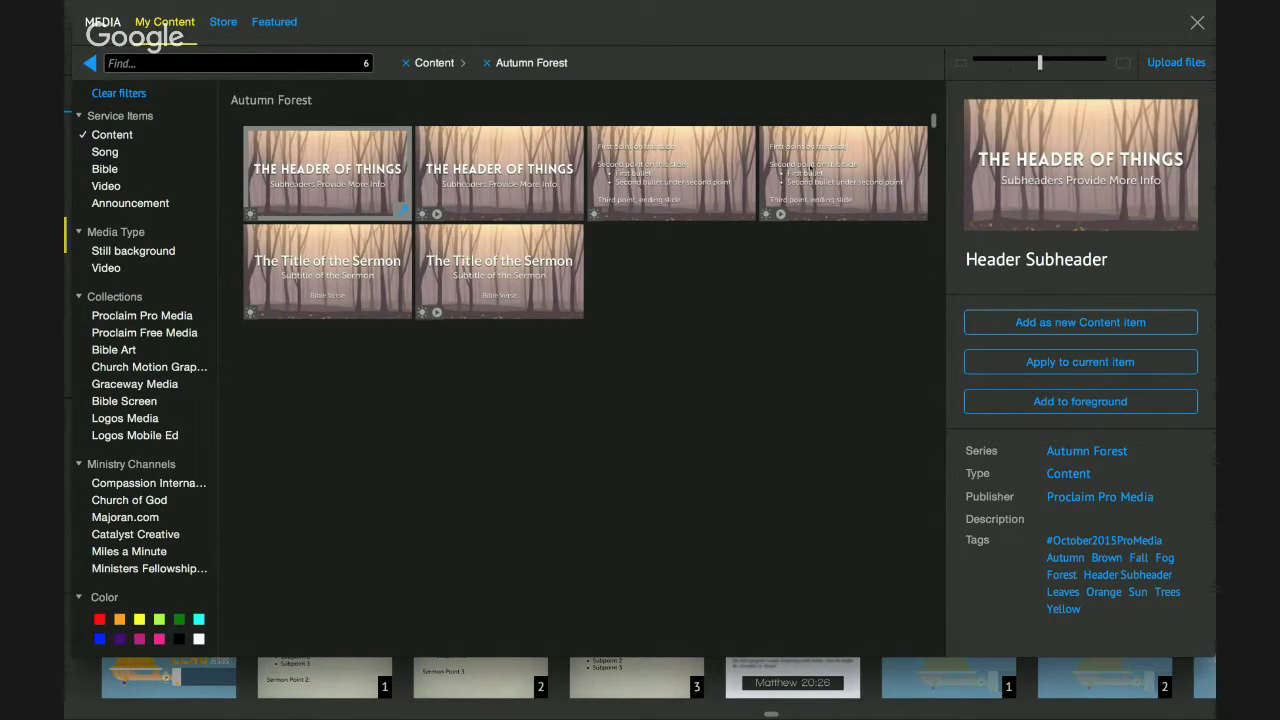
click(843, 170)
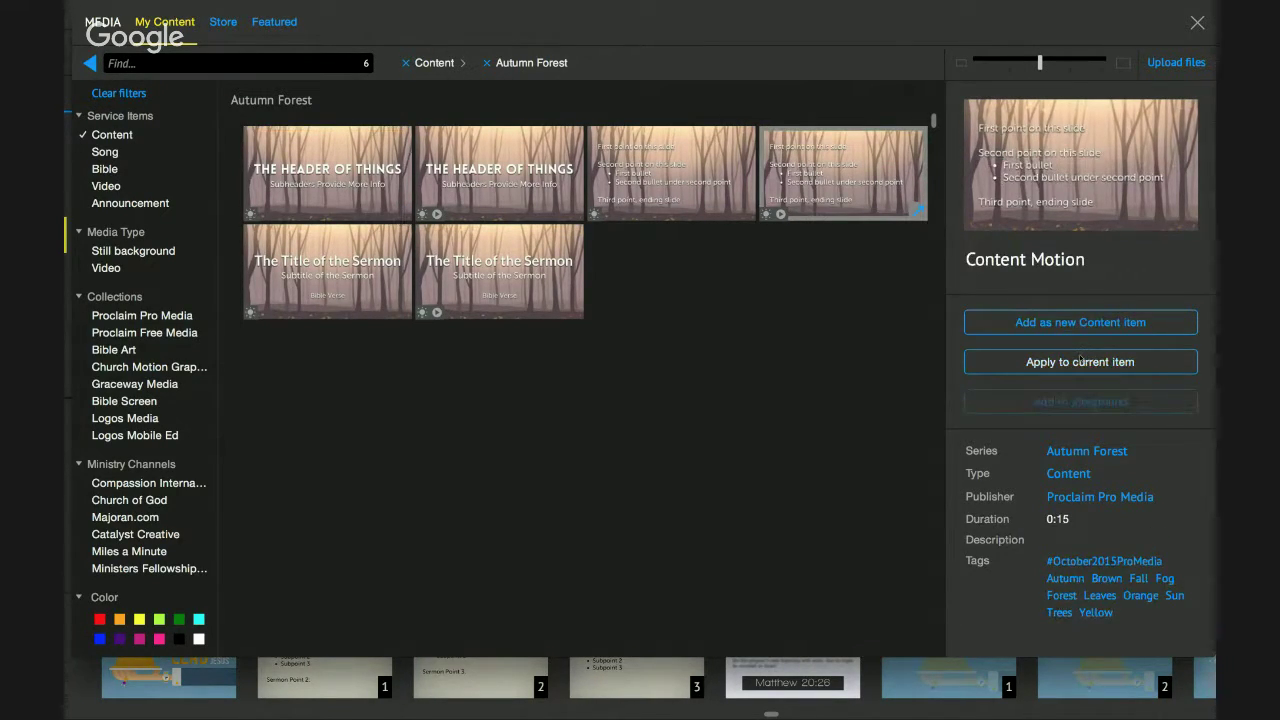
click(1080, 361)
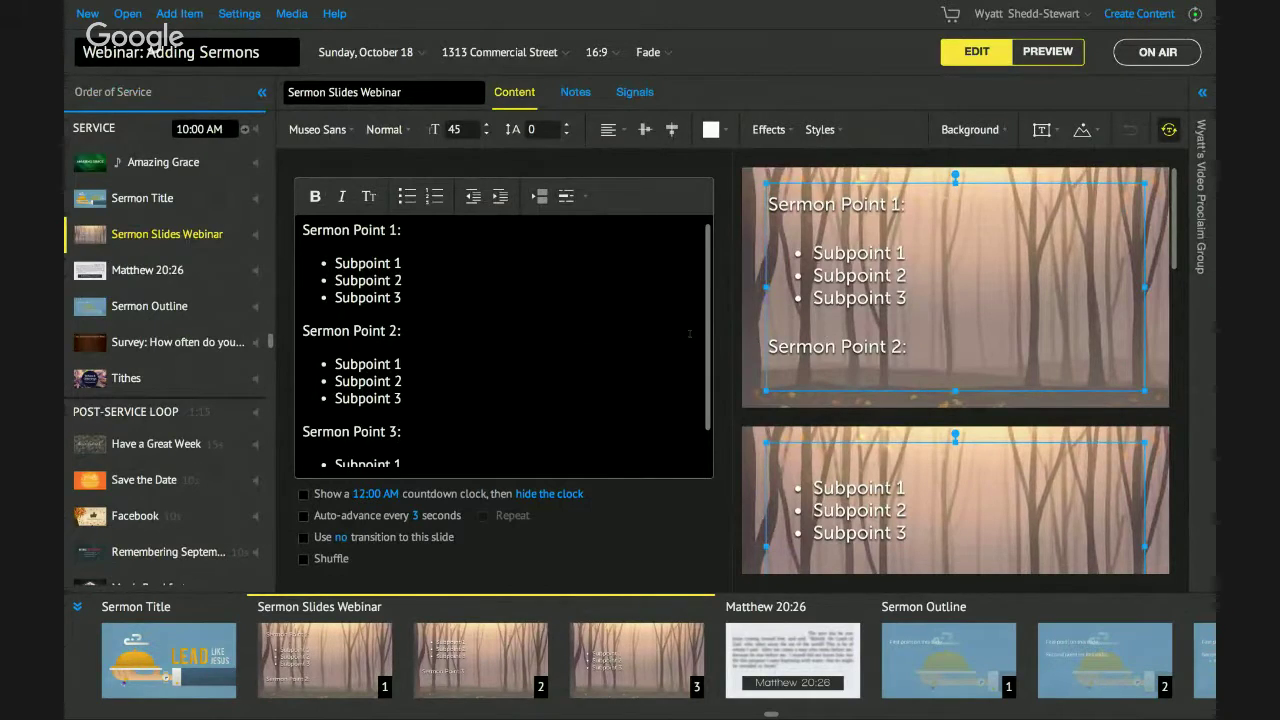
Add the missing colon to the 'Sermon Point 3' heading.
scroll(500, 329, down, 2)
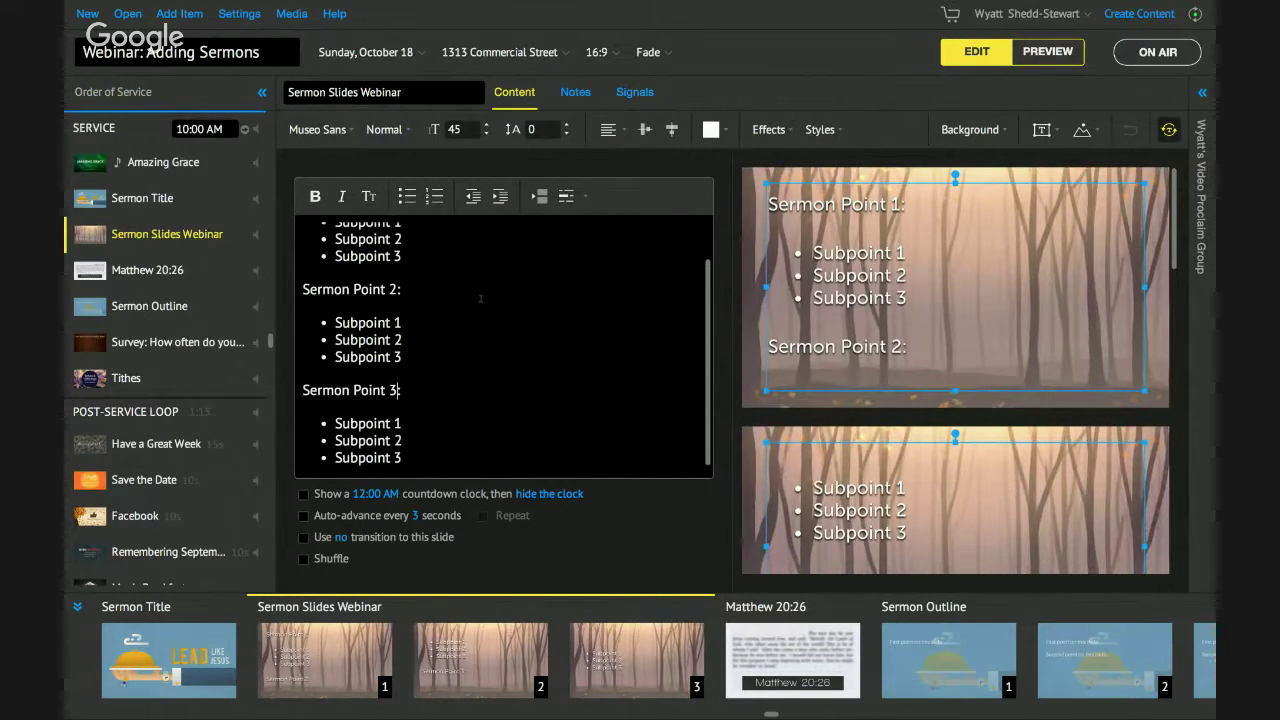
scroll(825, 270, down, 8)
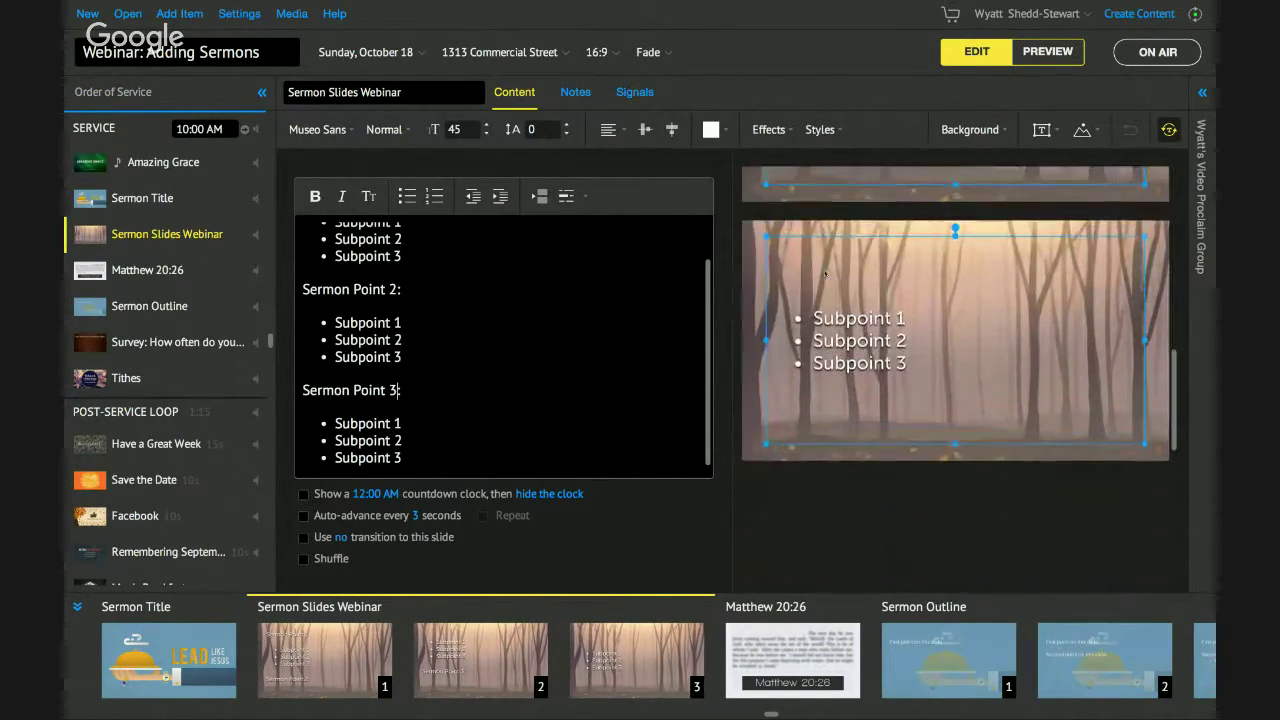
scroll(825, 265, up, 8)
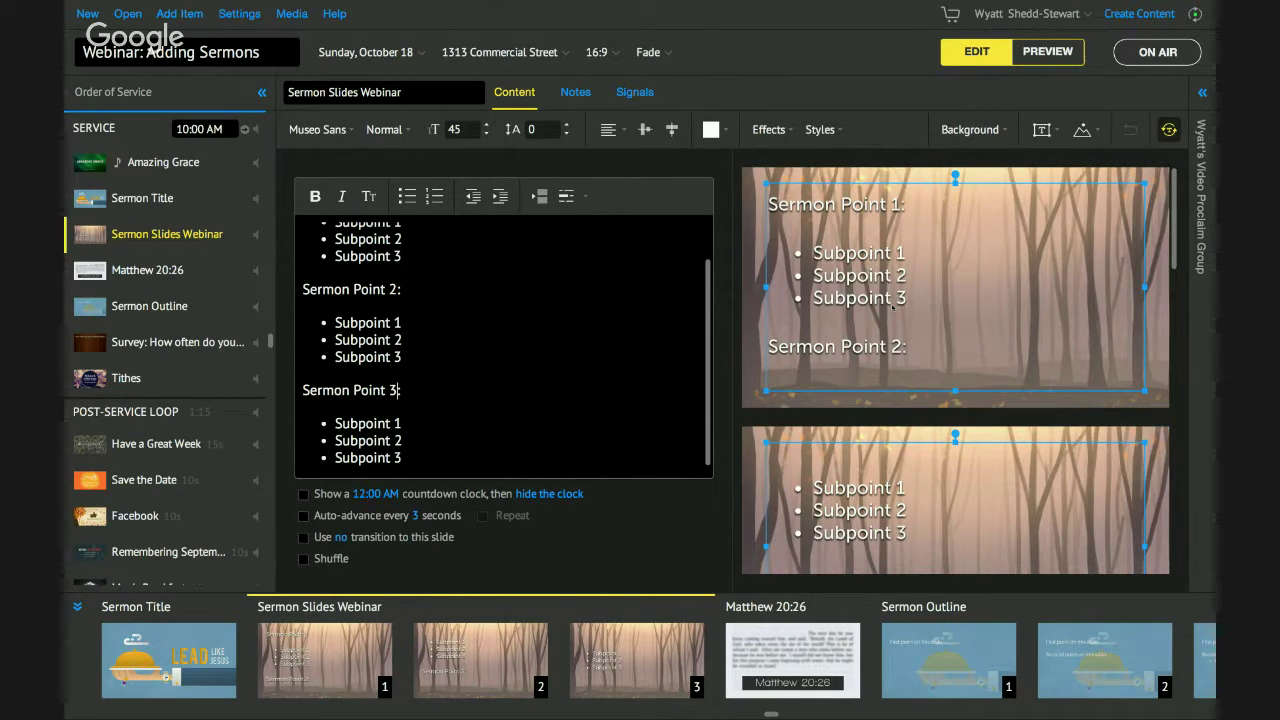
text(:)
Insert an empty line between Sermon Point 1's subpoints and Sermon Point 2.
scroll(864, 297, down, 2)
scroll(864, 295, down, 5)
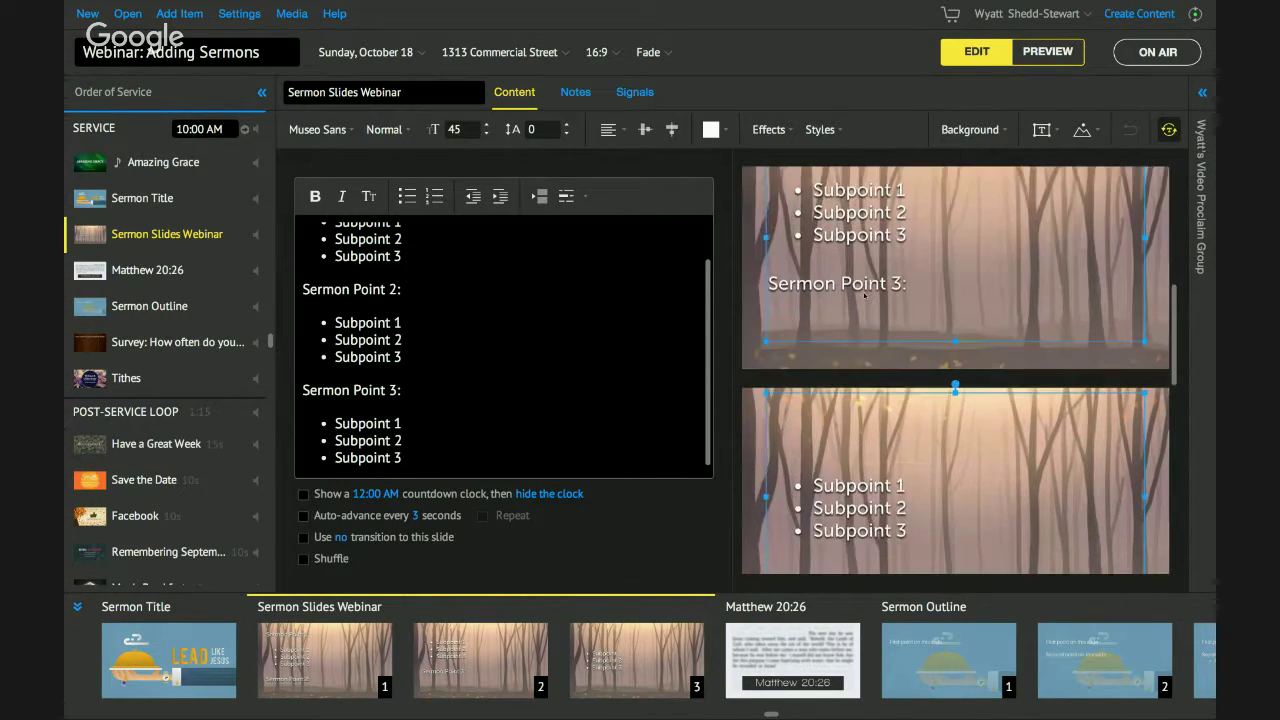
scroll(864, 296, up, 6)
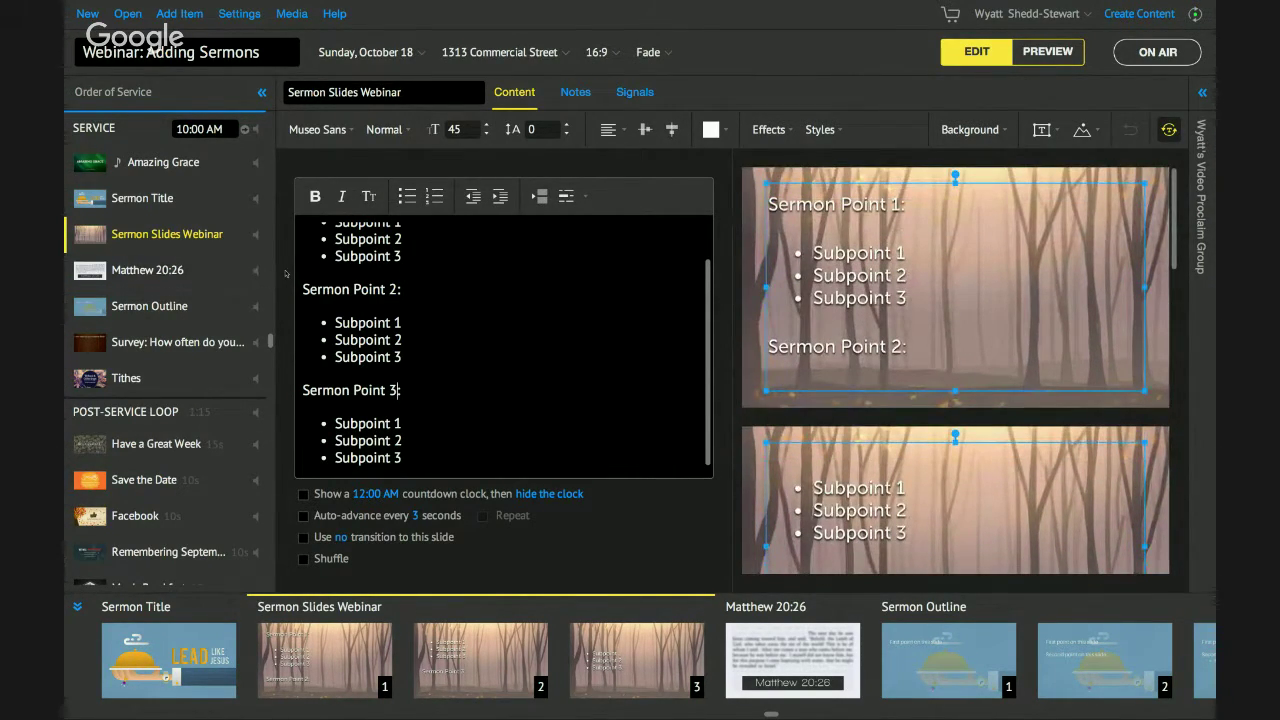
scroll(452, 262, up, 1)
scroll(452, 262, up, 1)
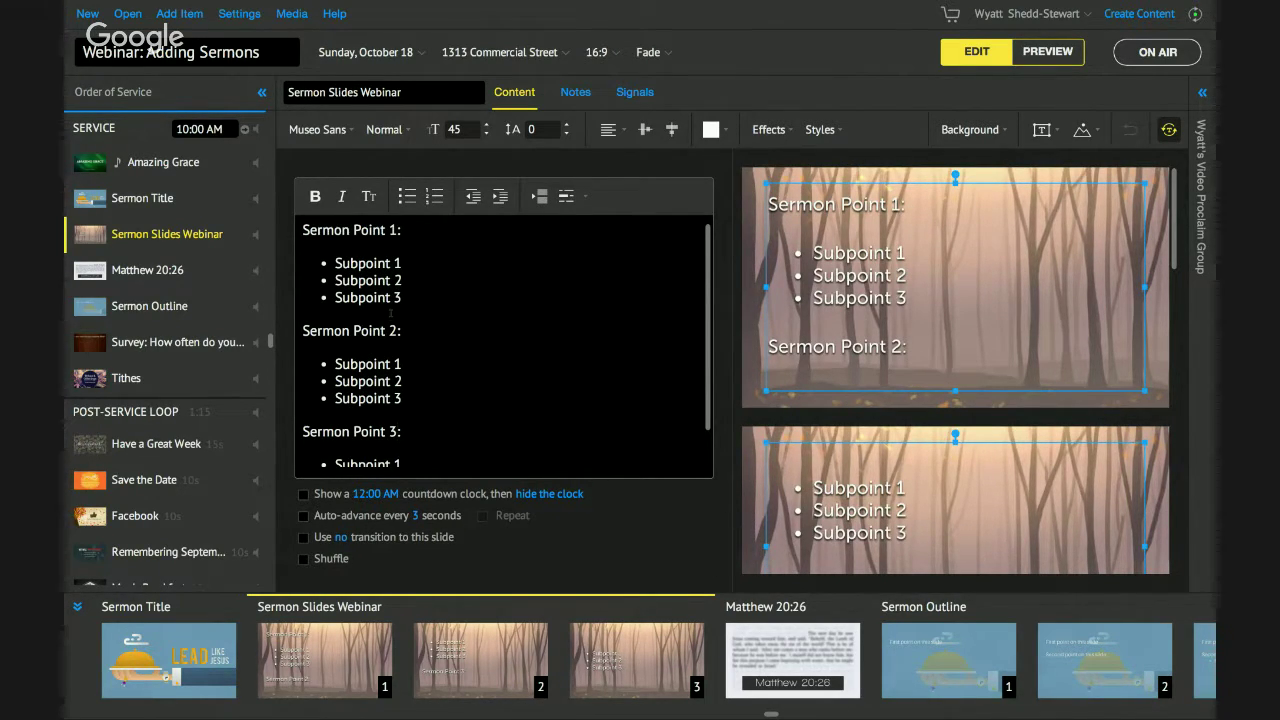
scroll(396, 406, down, 1)
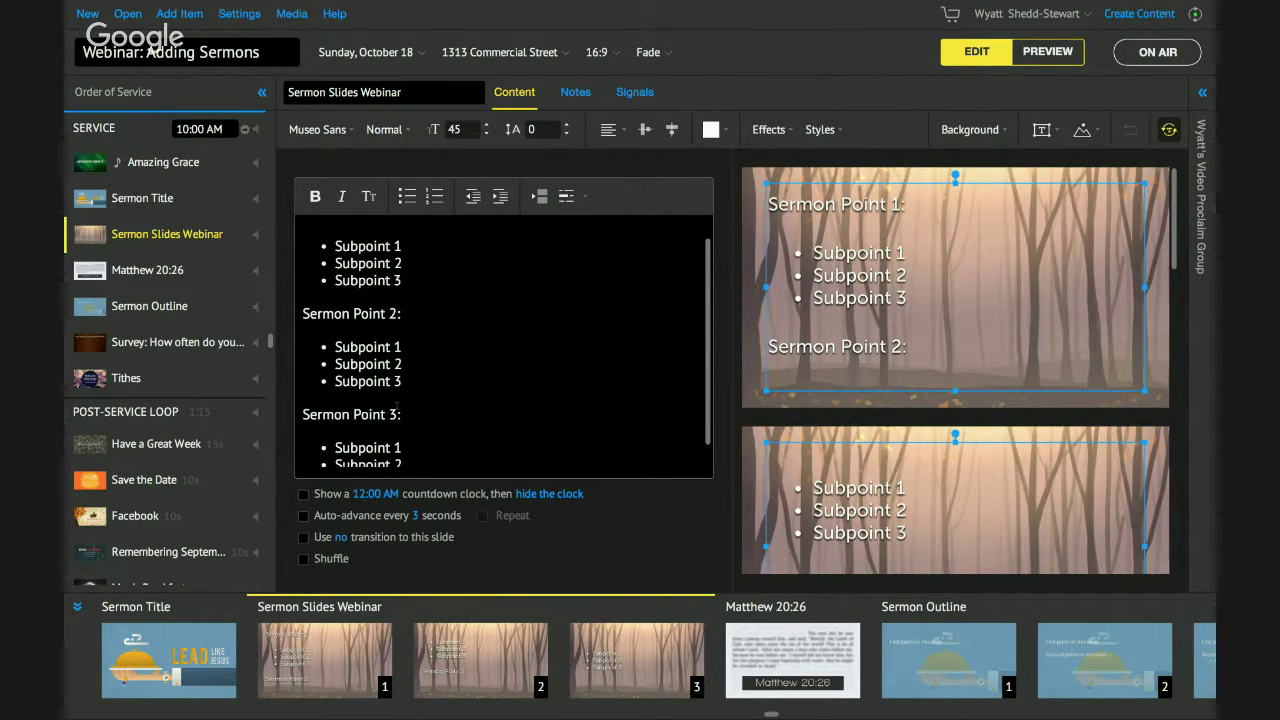
scroll(396, 405, up, 1)
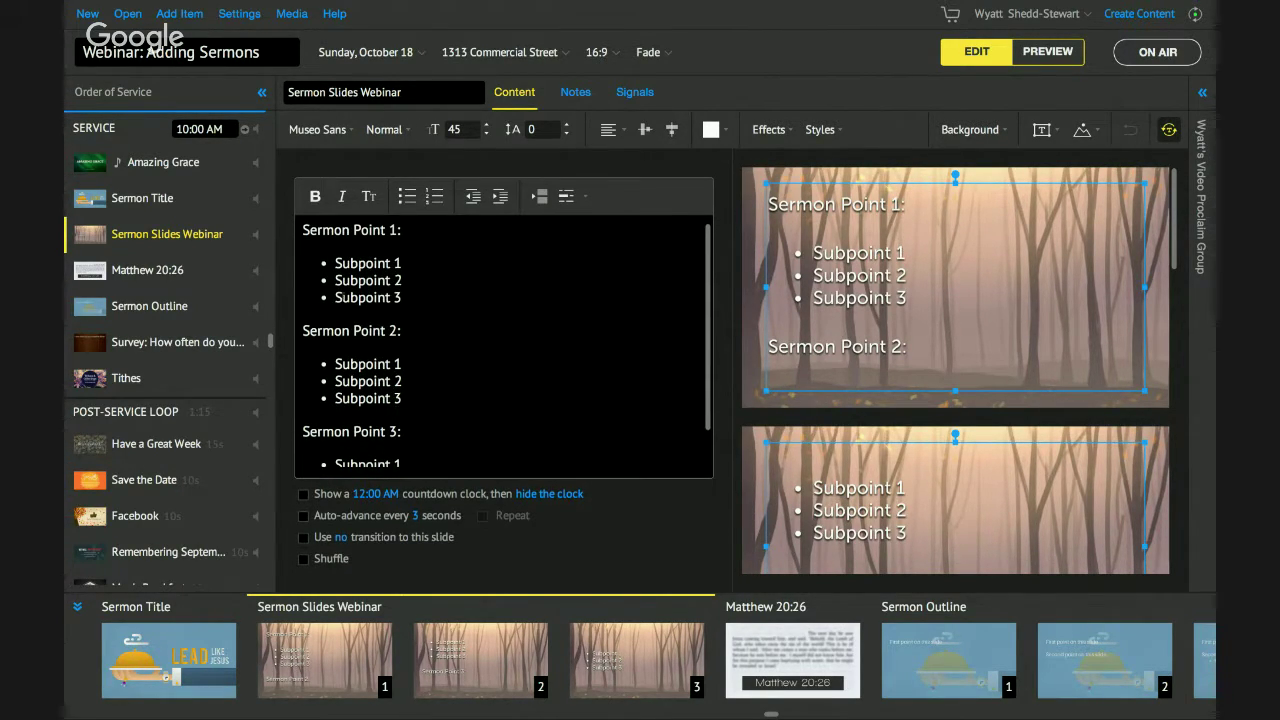
click(306, 313)
key(Return)
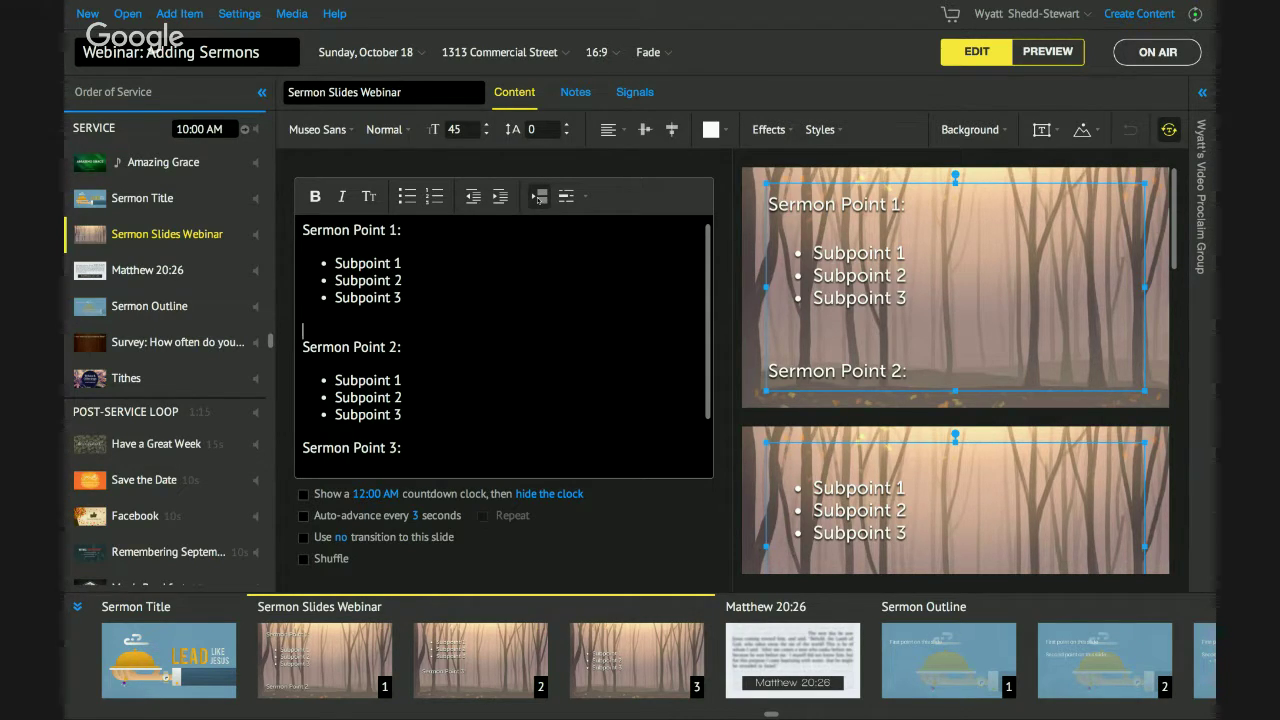
Insert a slide break above Sermon Point 2.
click(539, 196)
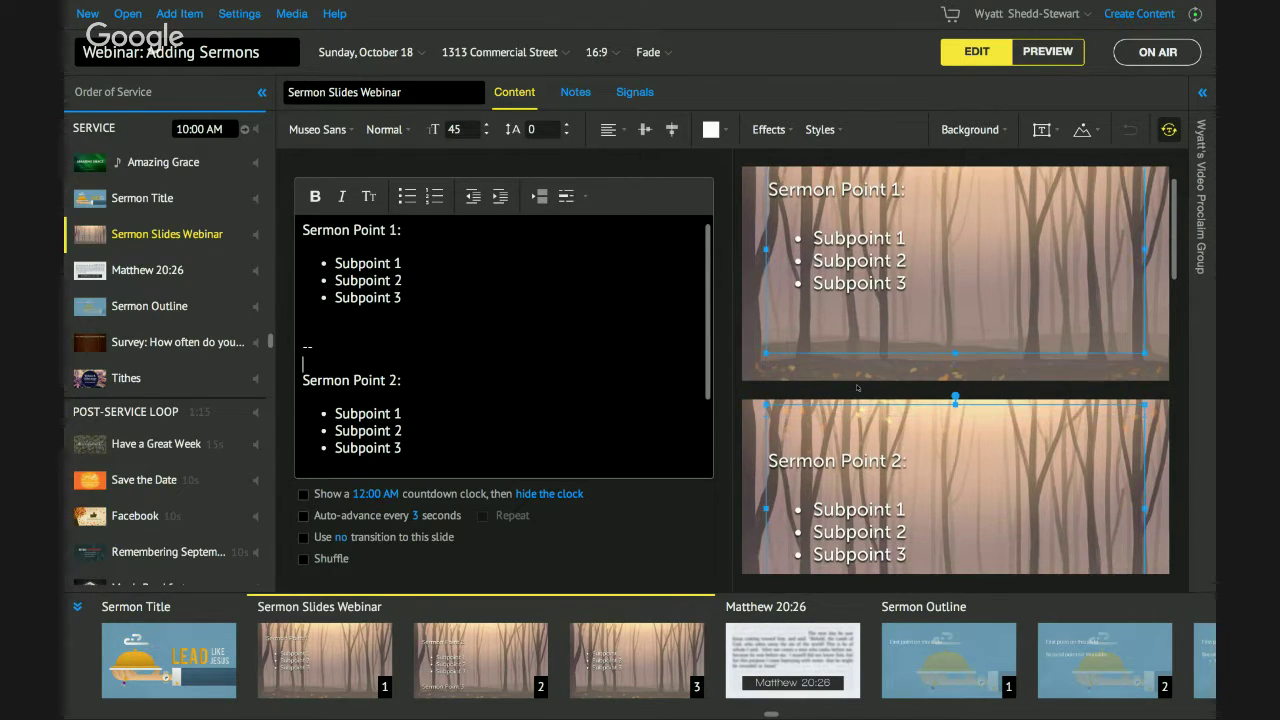
scroll(857, 388, down, 1)
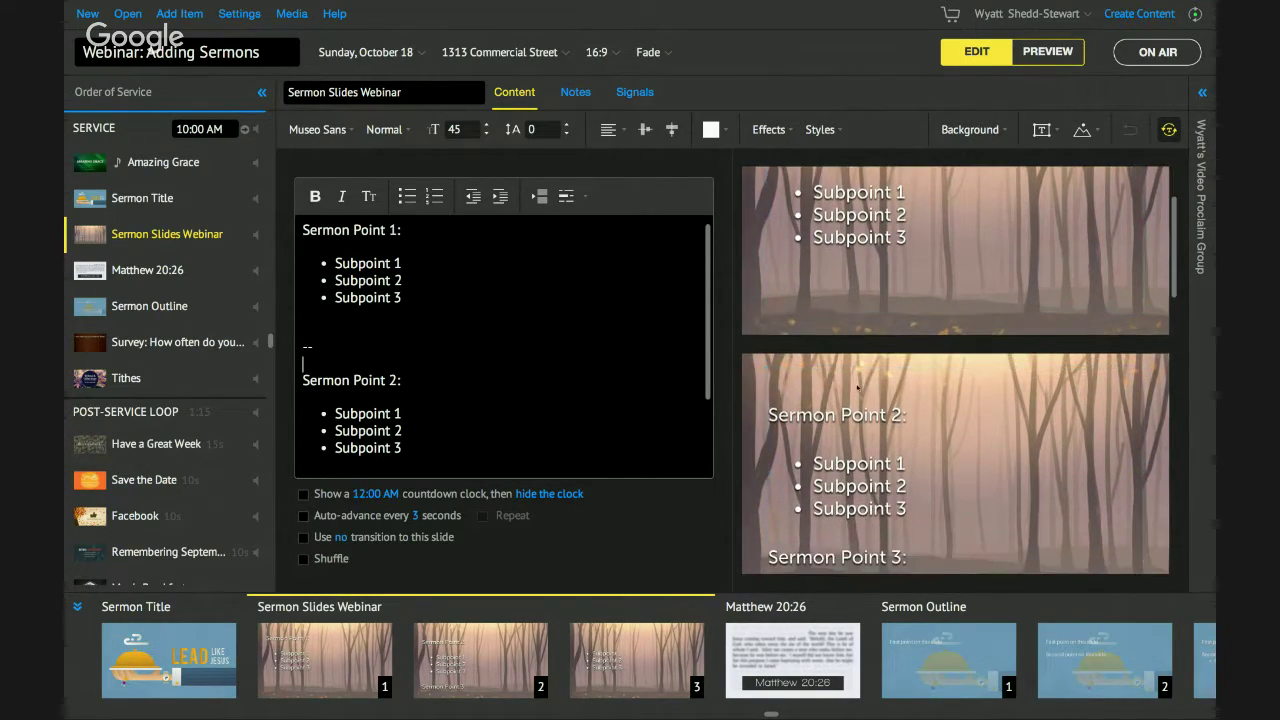
scroll(857, 388, down, 1)
scroll(412, 402, down, 1)
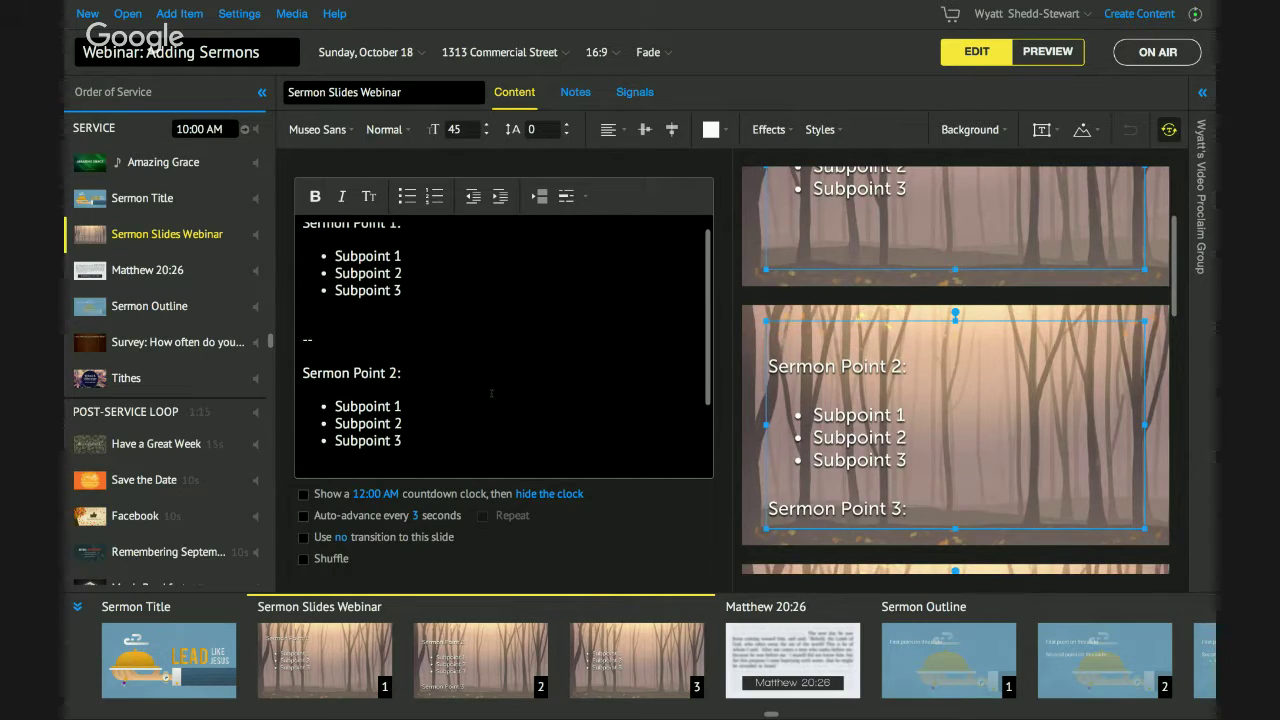
Add a '--' break above Sermon Point 3 so it gets its own slide.
key(ctrl+z)
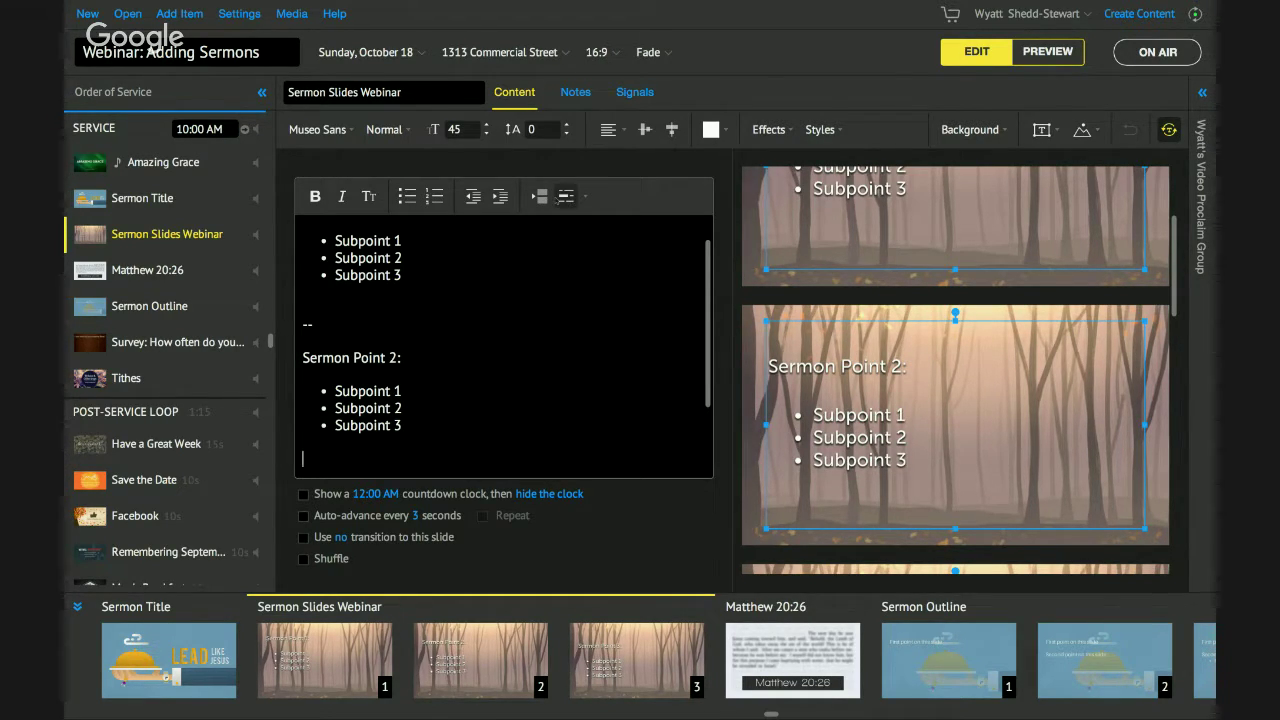
text(--)
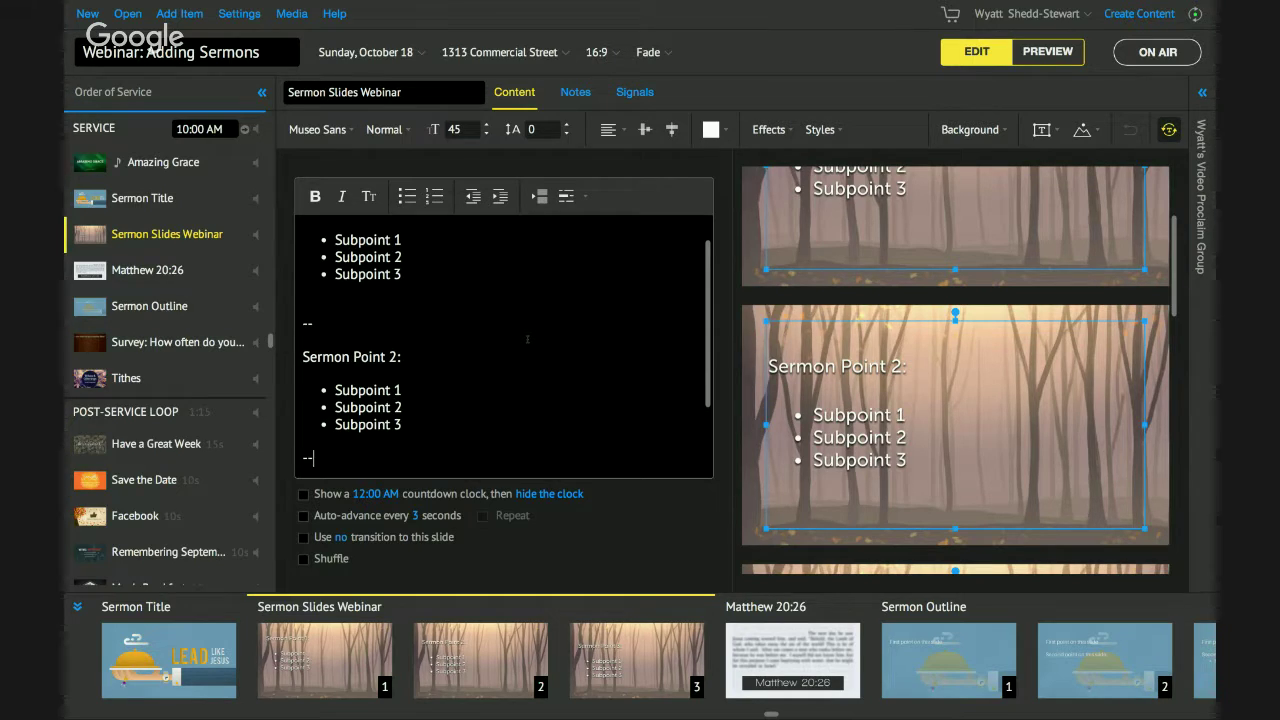
text(Sermon Point 3:)
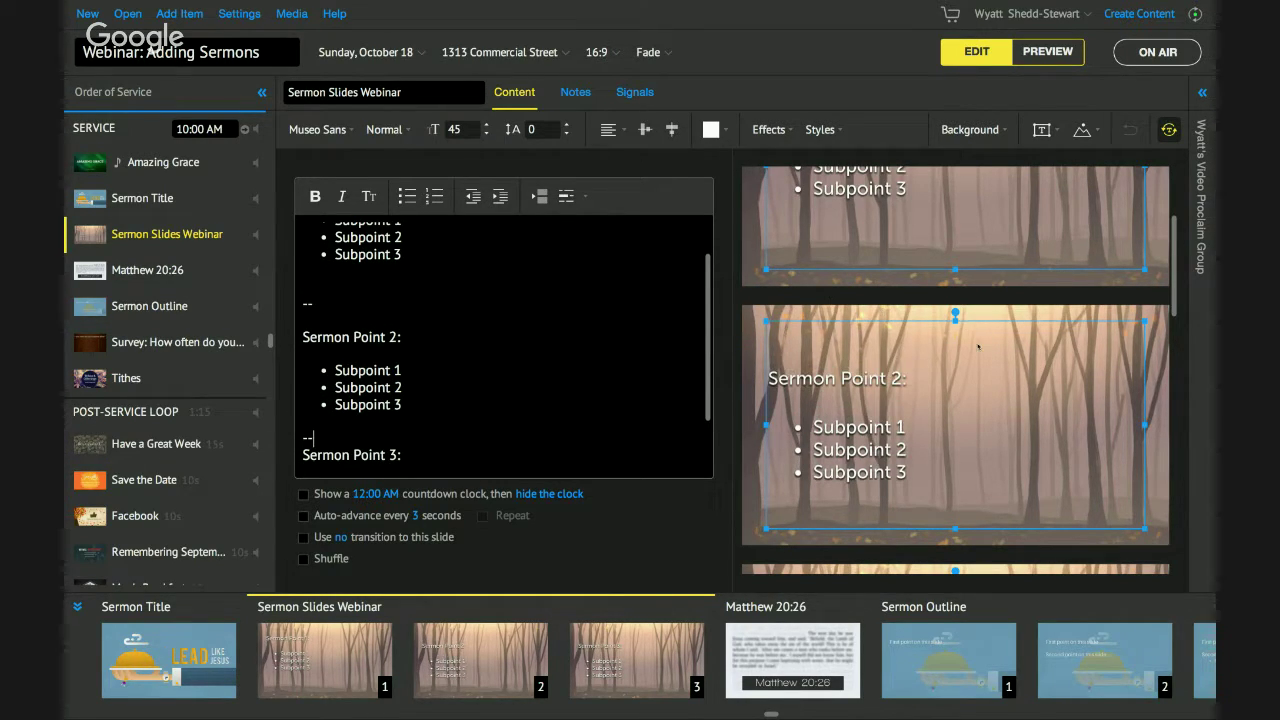
scroll(978, 347, up, 5)
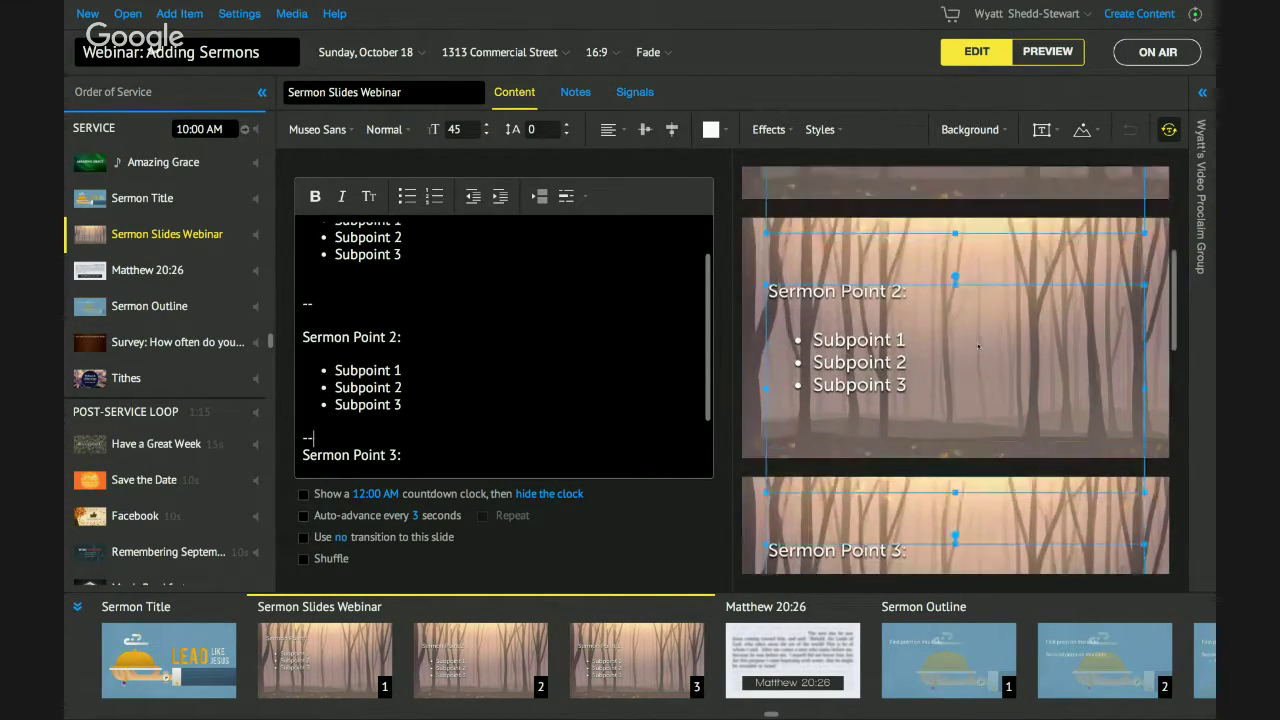
scroll(471, 317, up, 1)
scroll(471, 317, up, 1)
scroll(471, 317, down, 3)
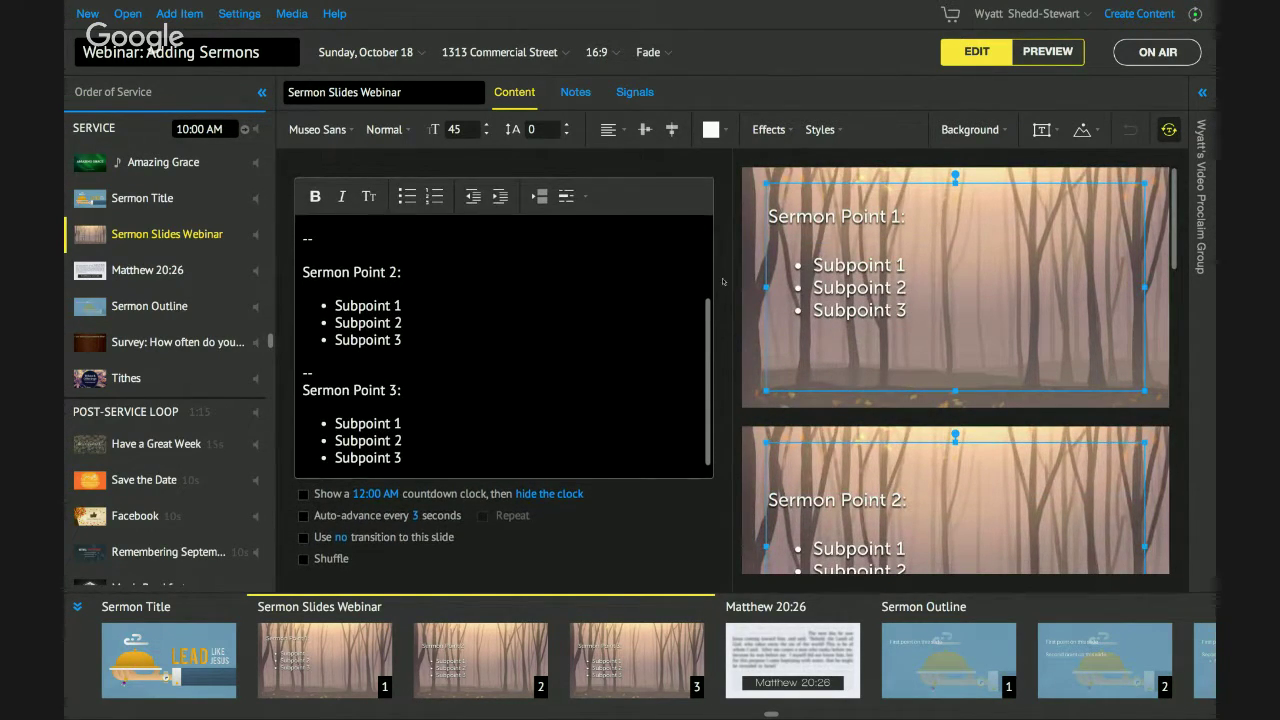
scroll(864, 272, down, 6)
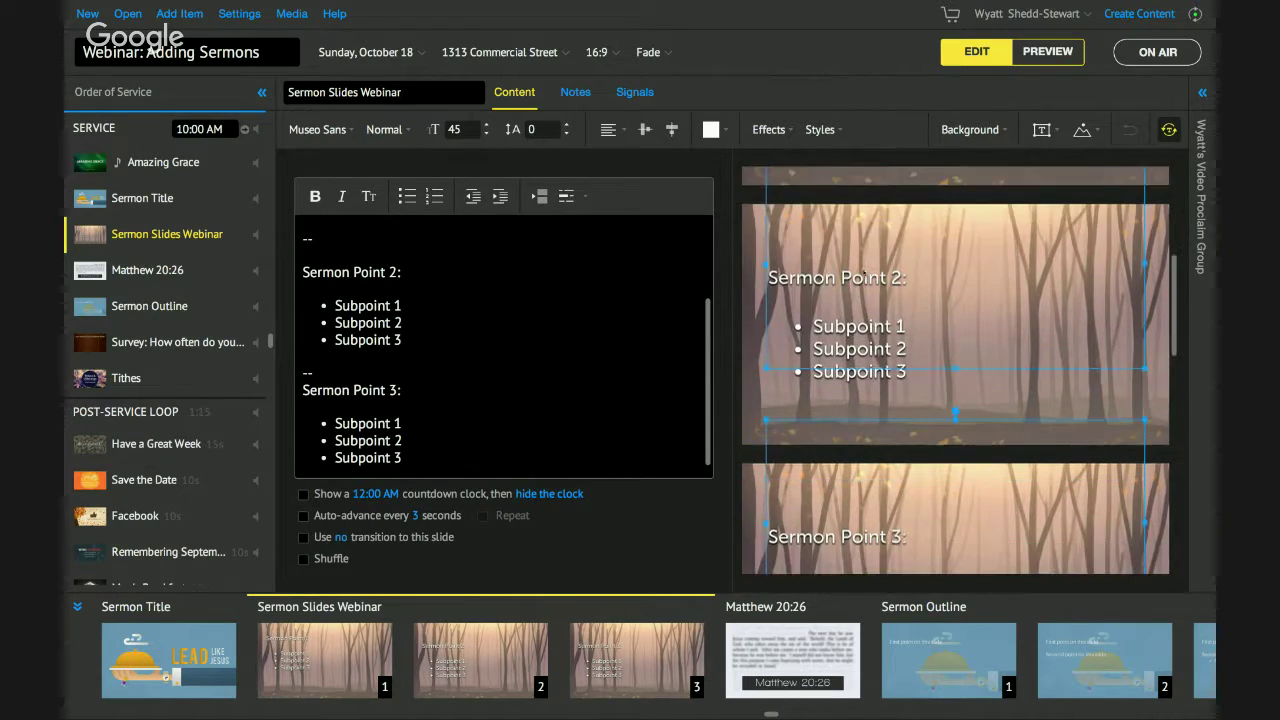
scroll(864, 272, up, 5)
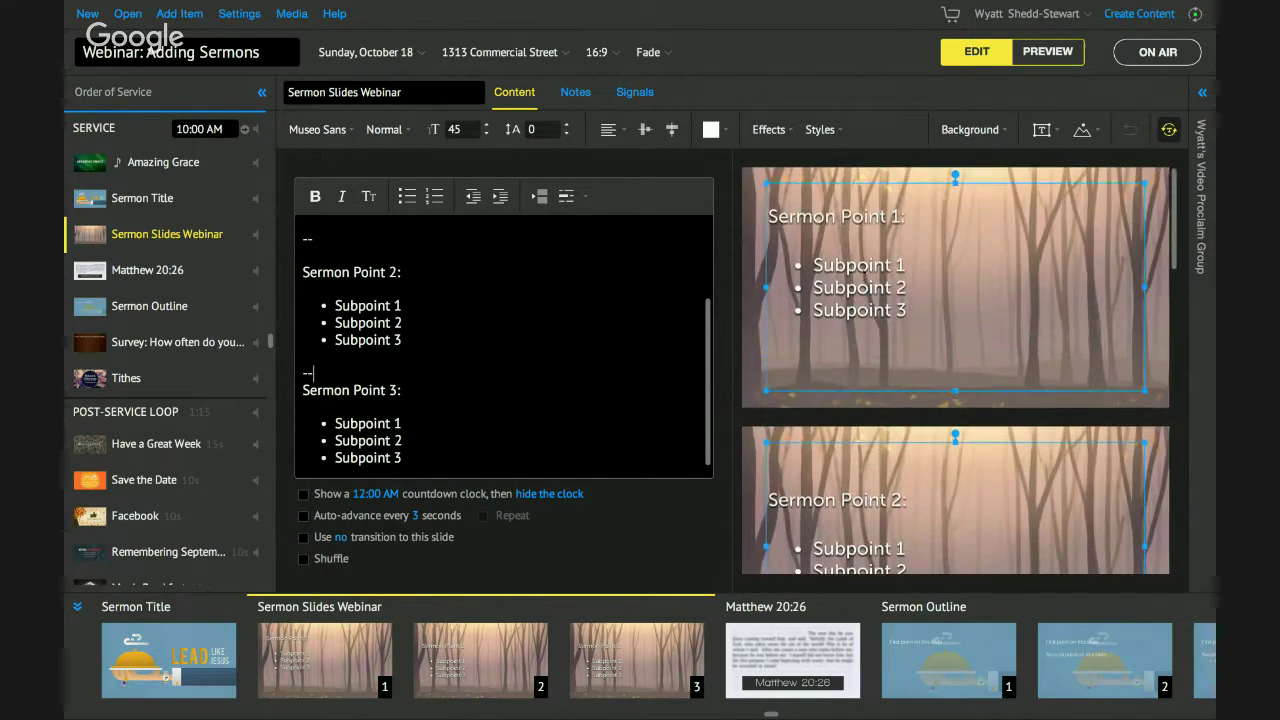
scroll(864, 272, up, 3)
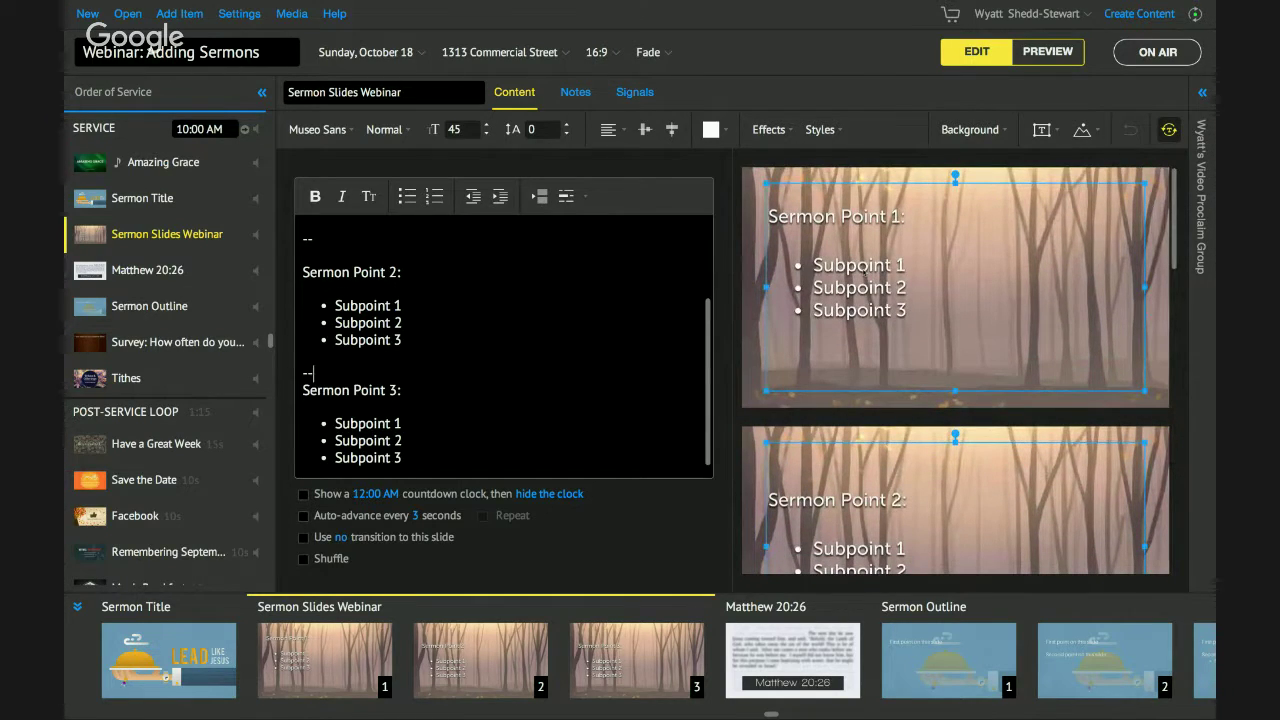
scroll(418, 274, up, 3)
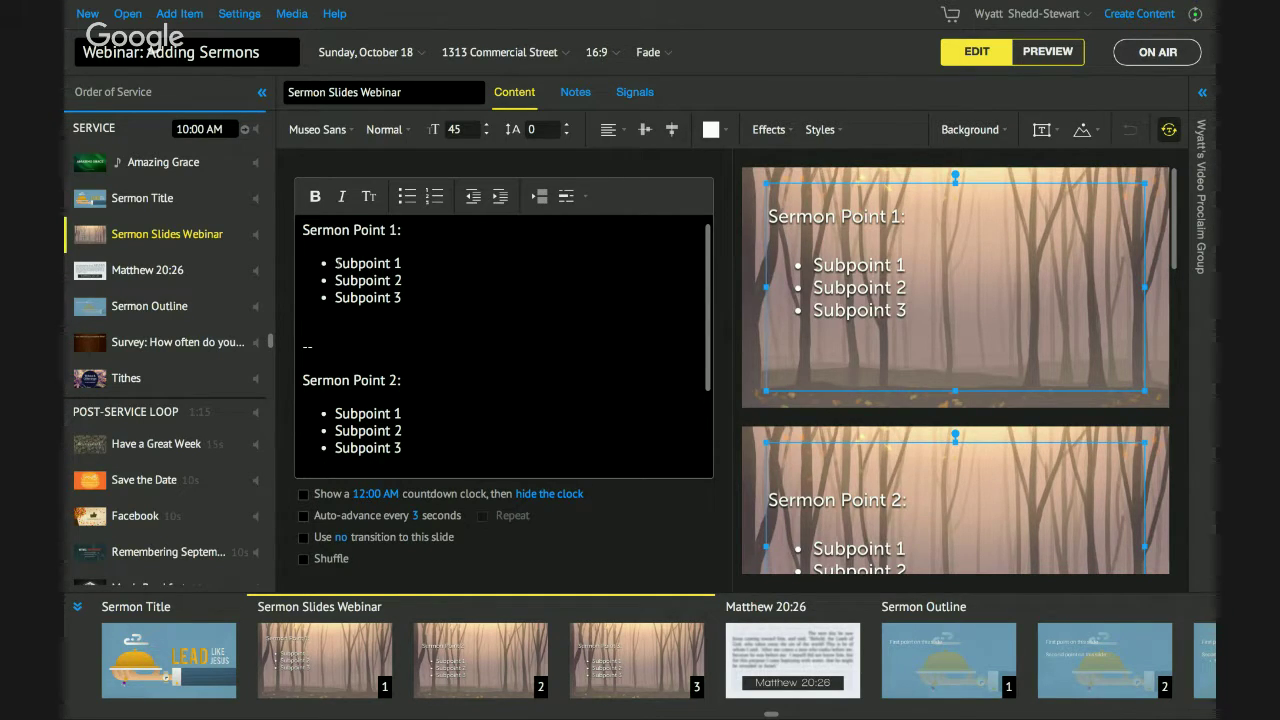
Prefix Sermon Point 2 and its three subpoints with ++ and delete the blank line above it.
click(301, 380)
text(++)
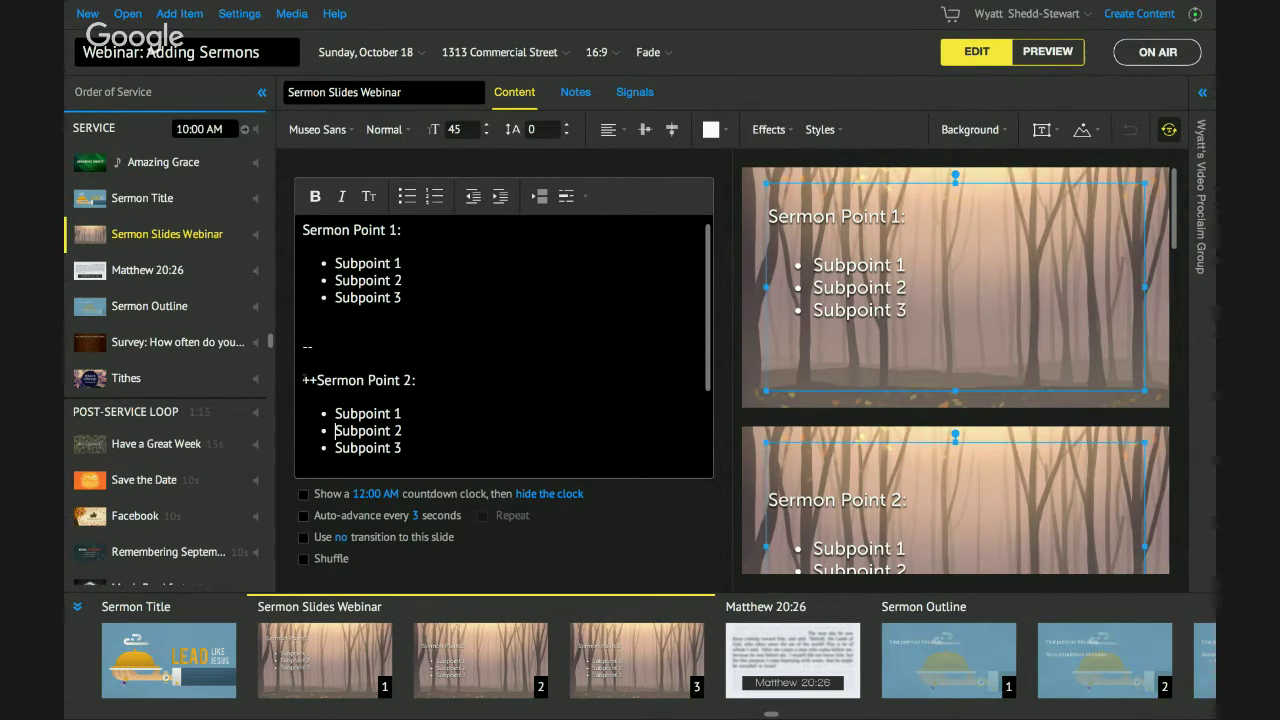
click(335, 413)
text(++)
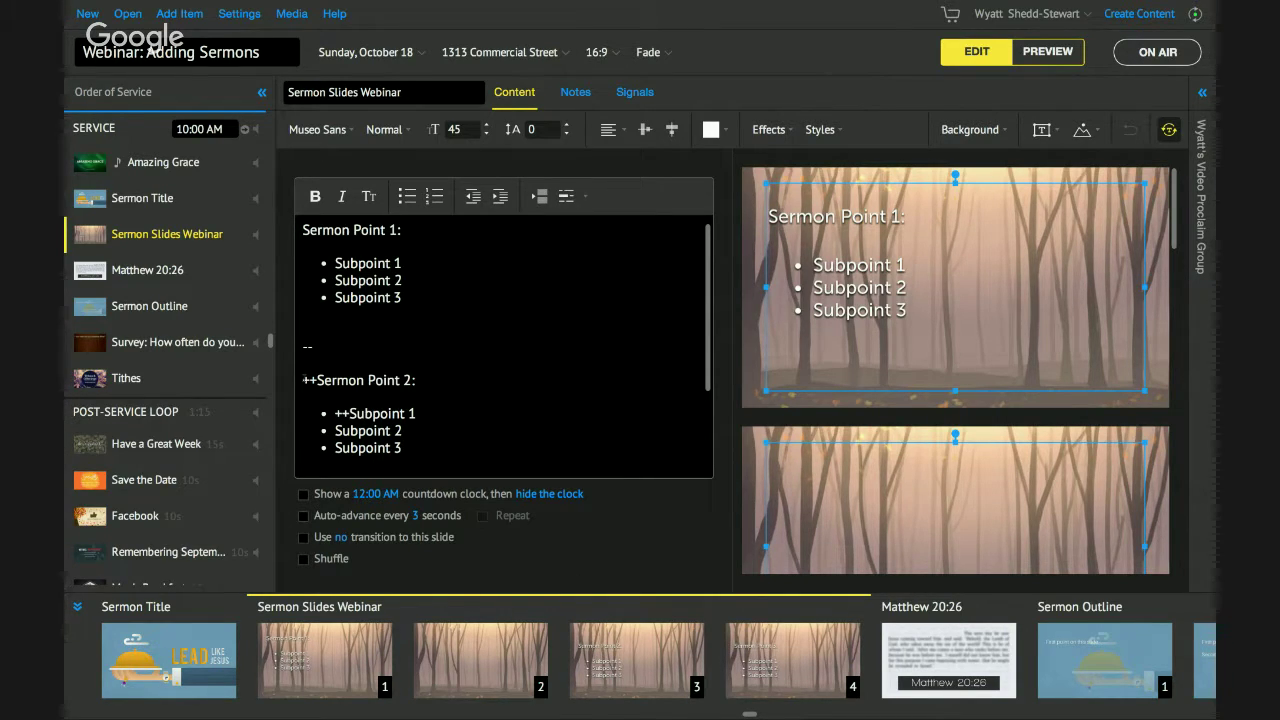
scroll(927, 391, down, 5)
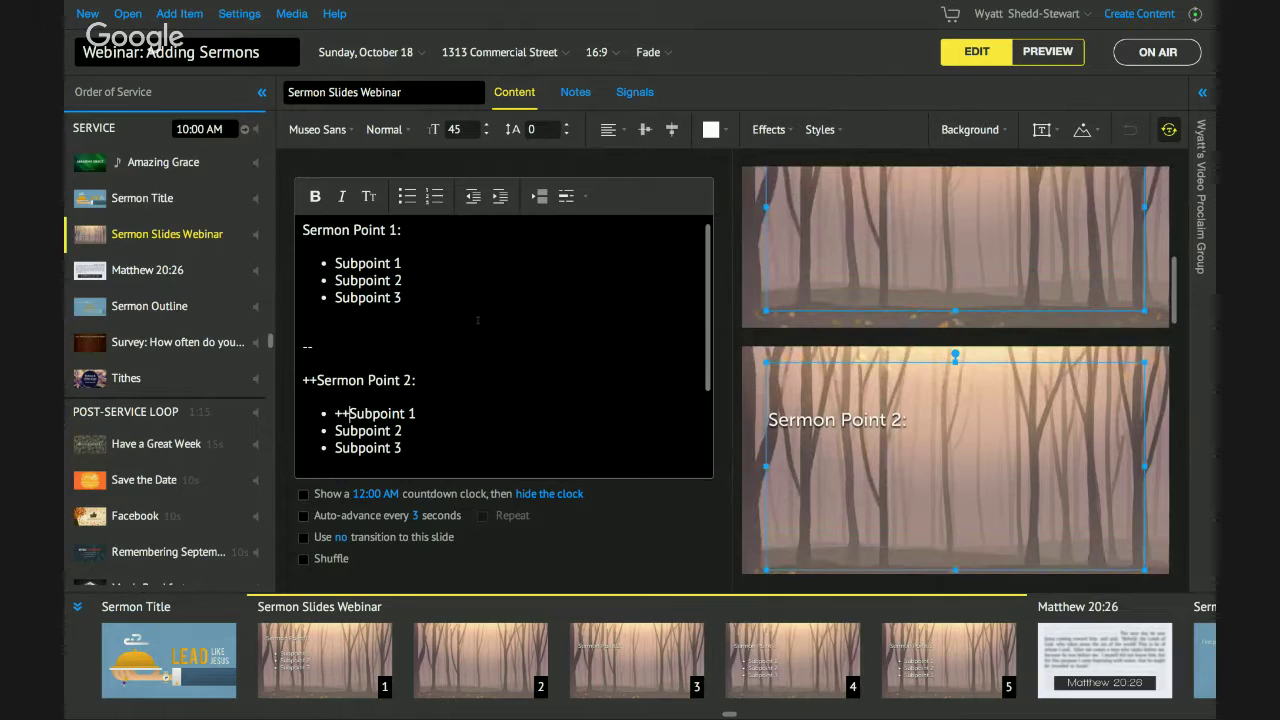
click(364, 362)
key(BackSpace)
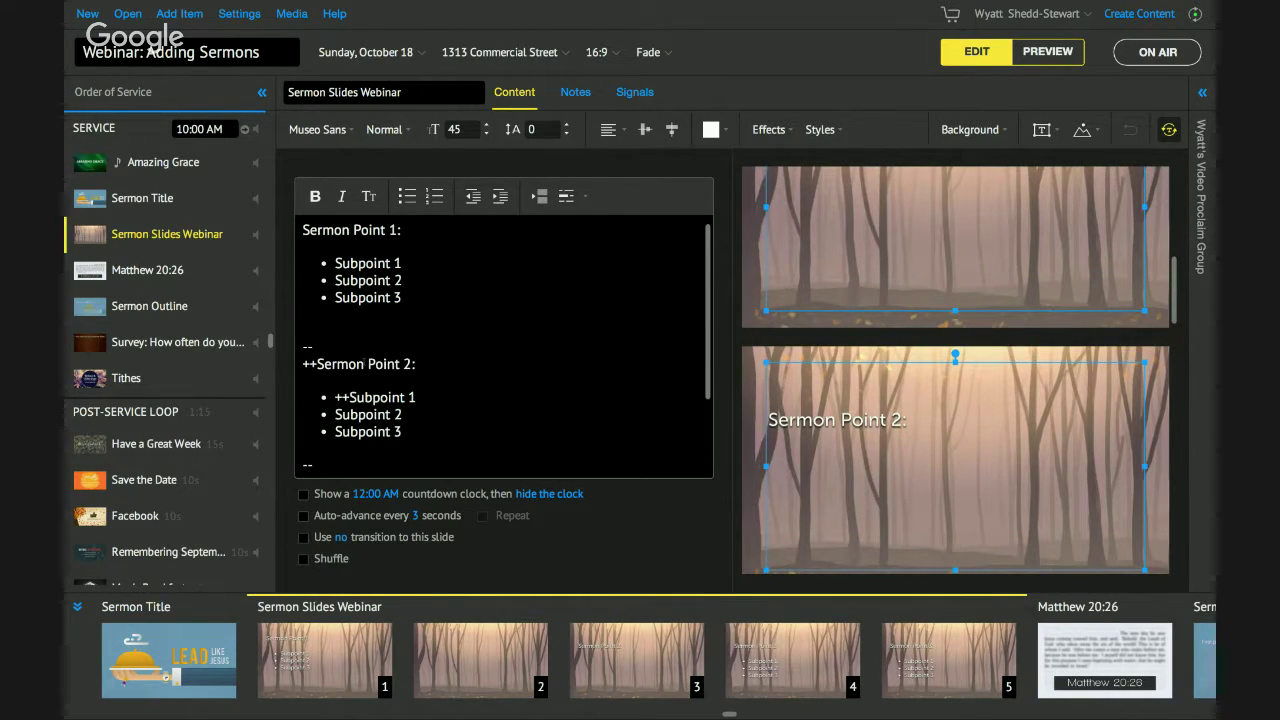
scroll(389, 373, down, 2)
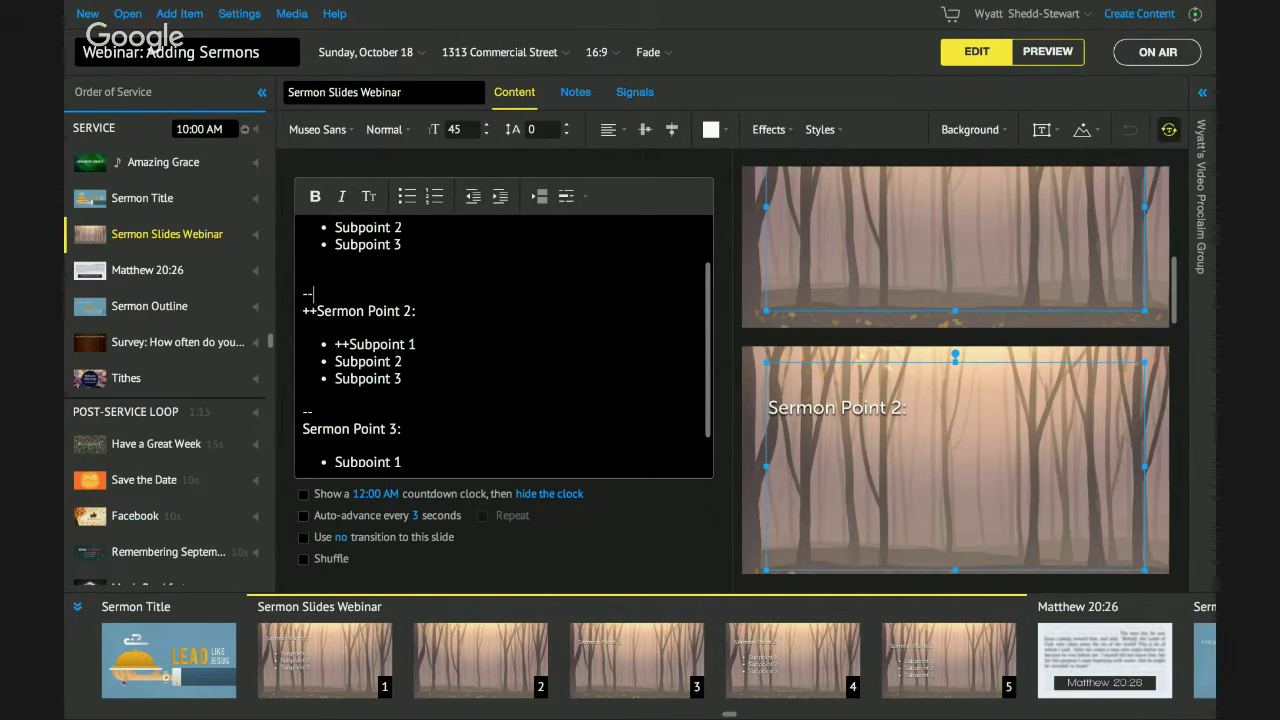
text(++)
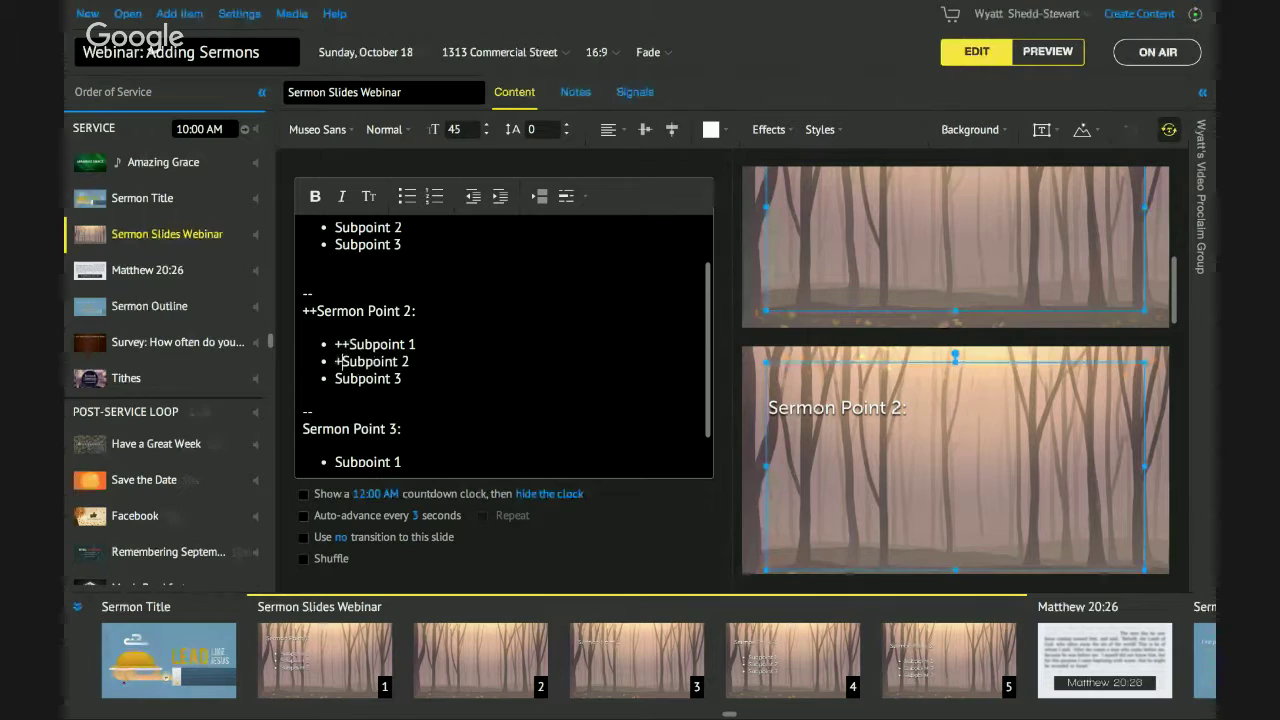
click(336, 378)
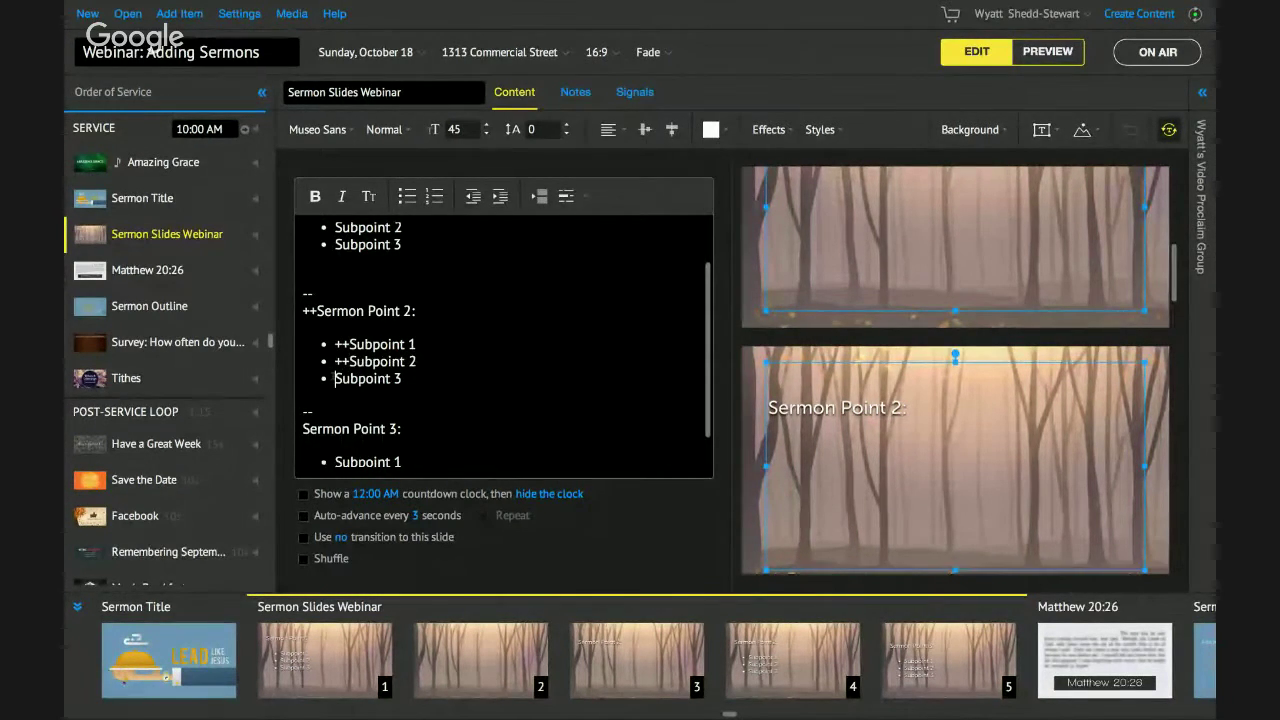
text(++)
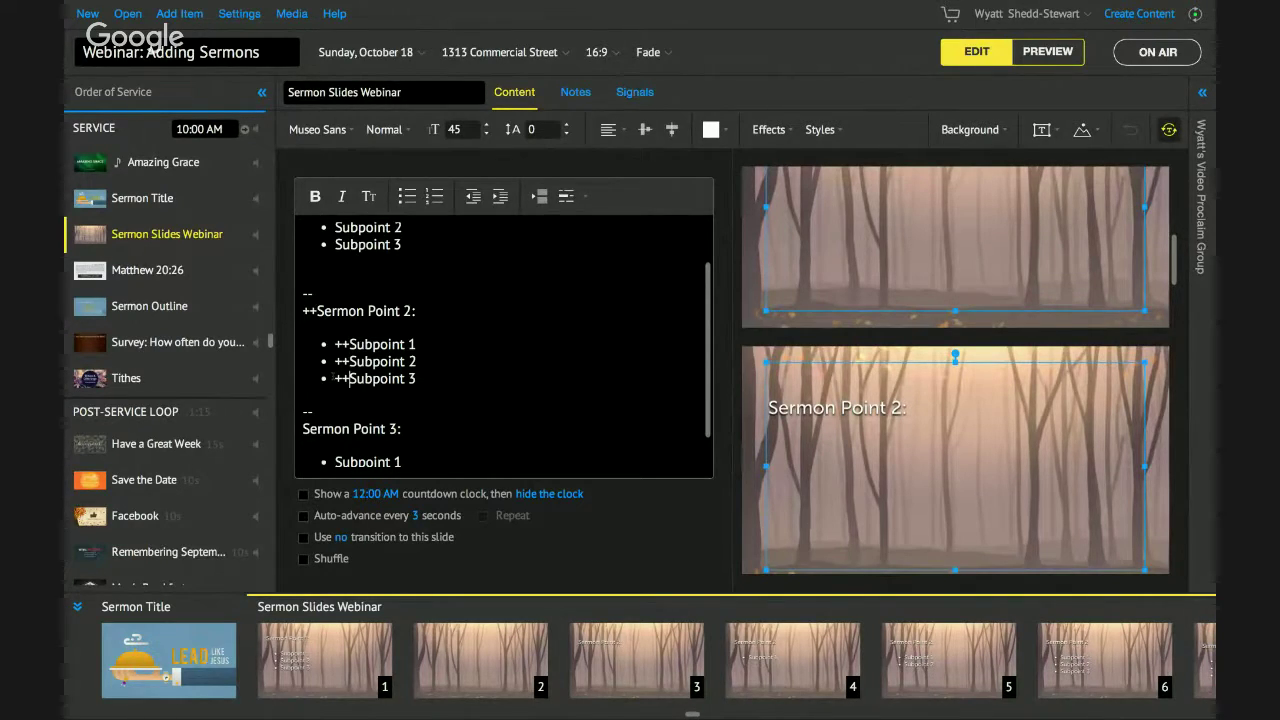
Prefix the subpoints under Sermon Point 1 and Sermon Point 3 with ++.
scroll(333, 350, up, 2)
click(335, 263)
text(++Subpoint 1)
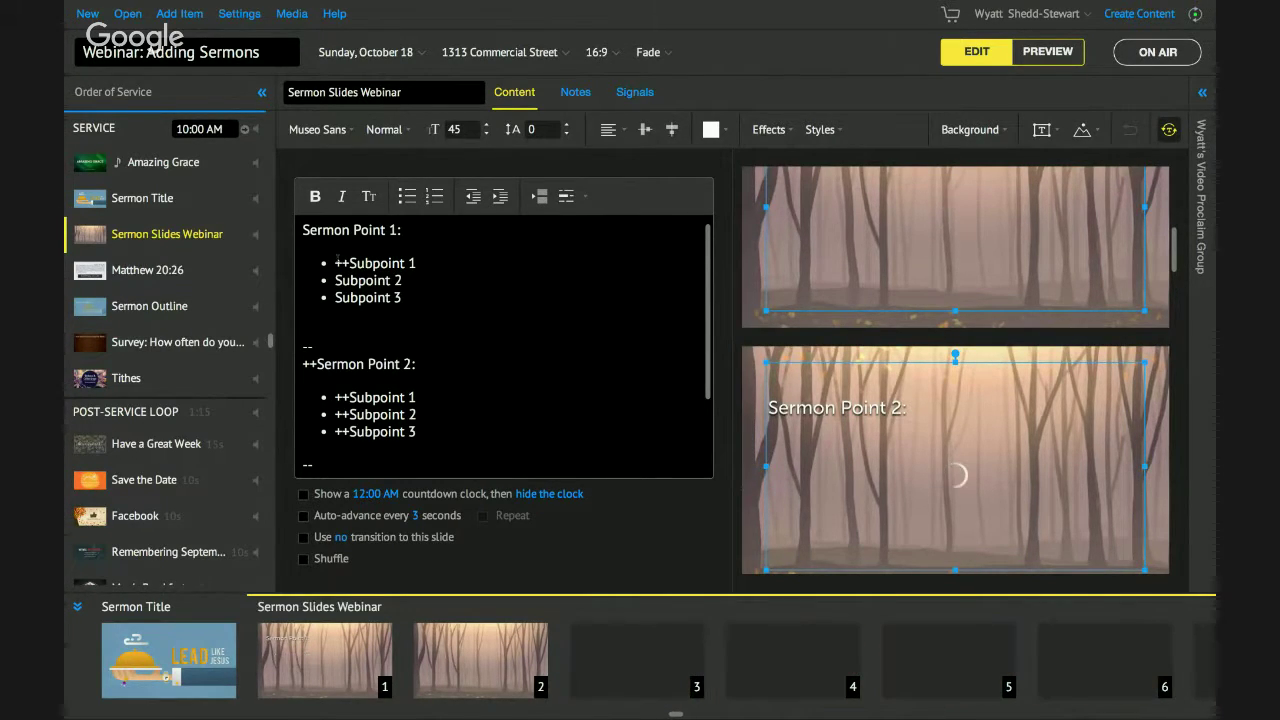
text(++)
click(335, 297)
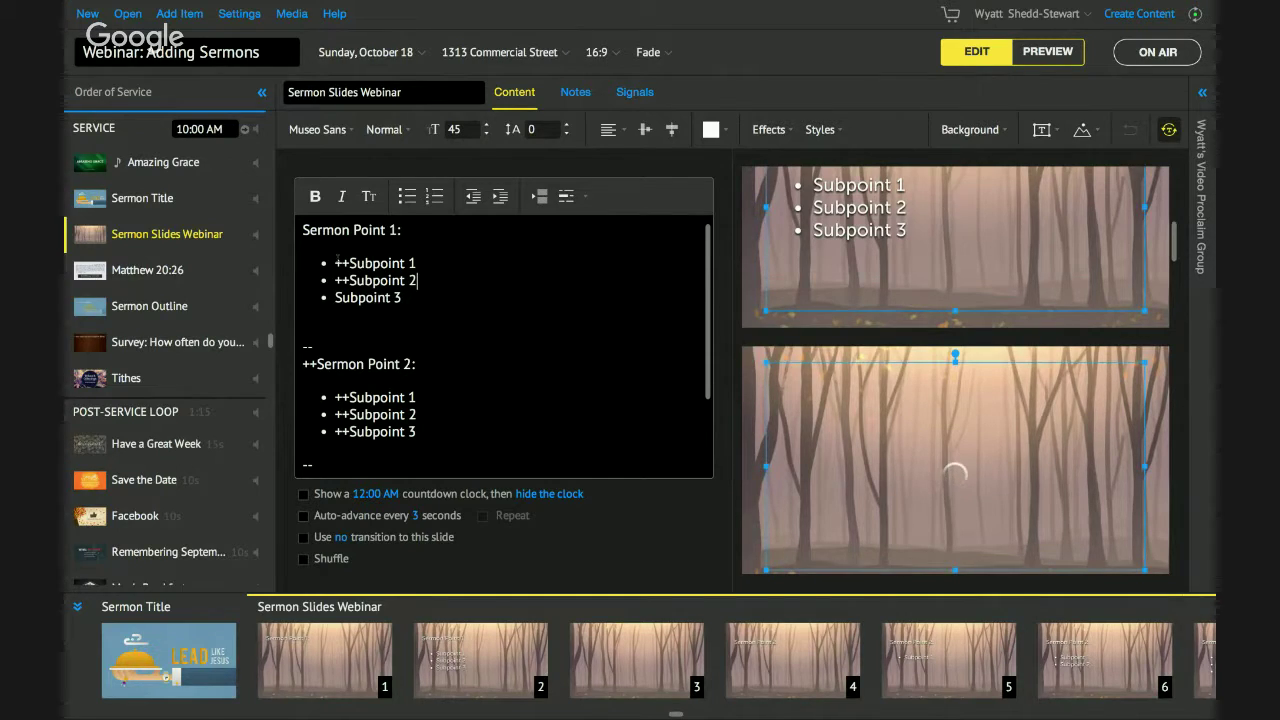
text(++)
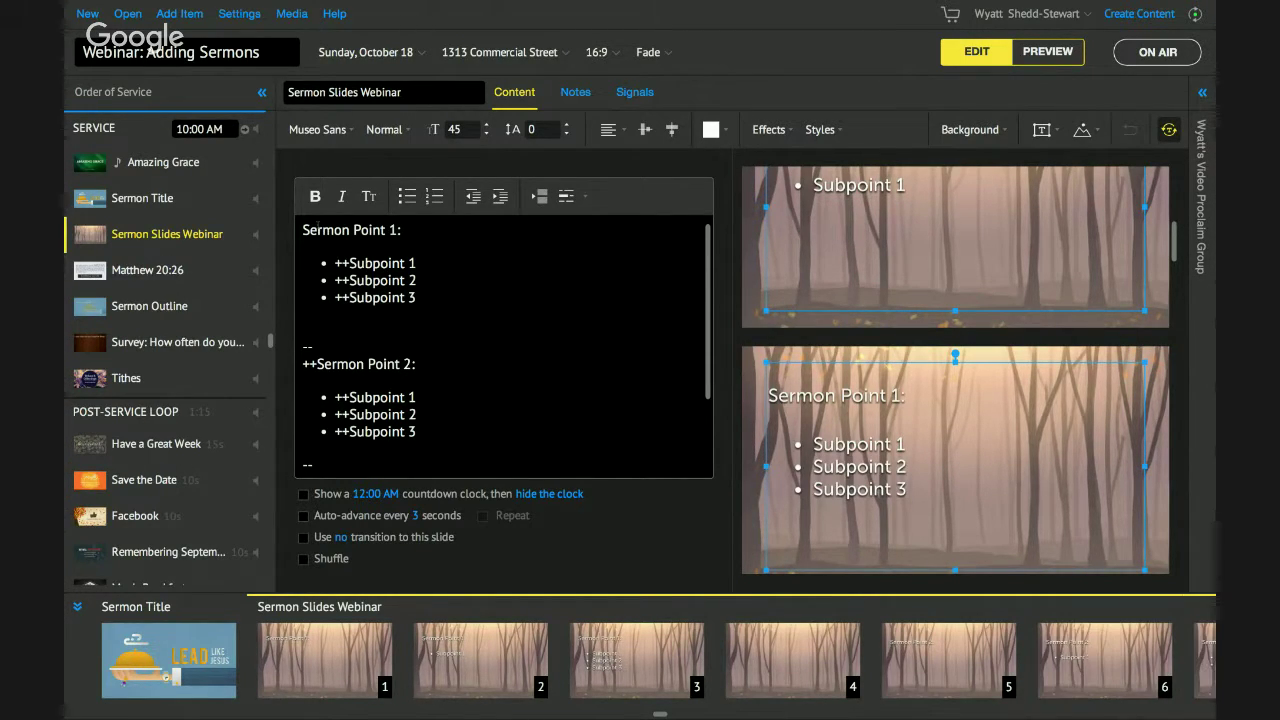
scroll(358, 338, down, 1)
scroll(503, 345, down, 2)
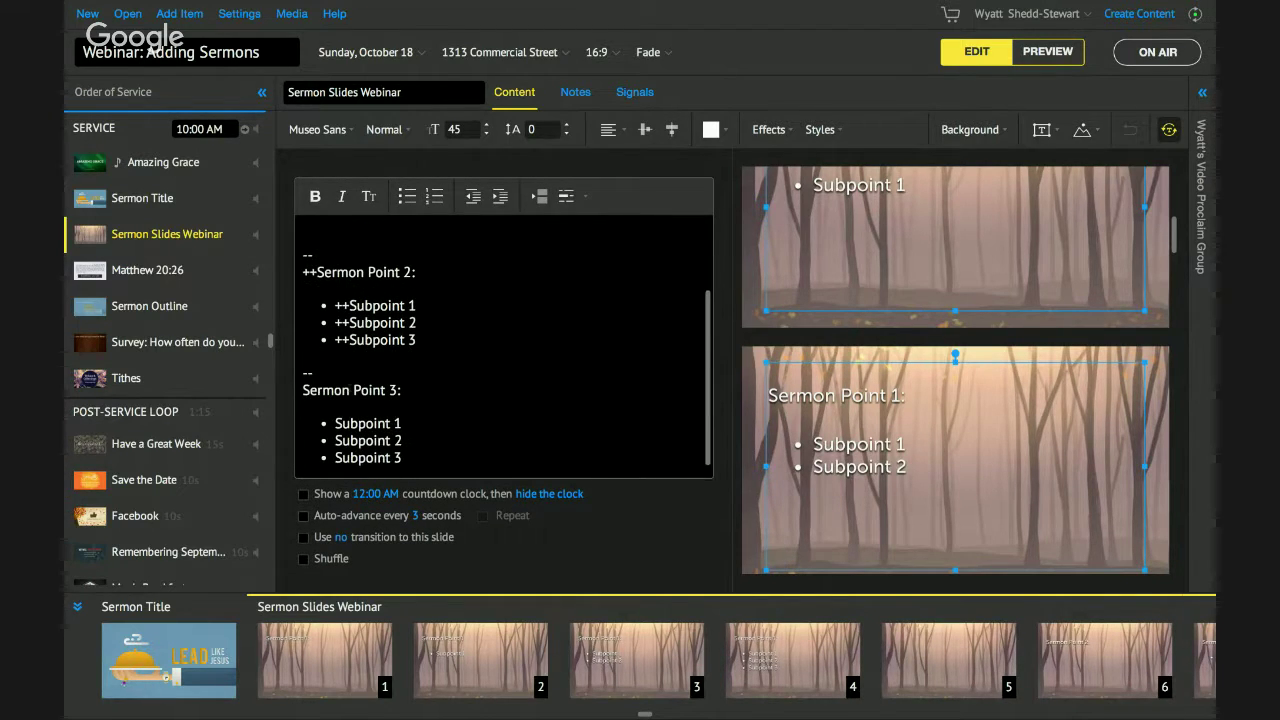
click(335, 423)
text(++)
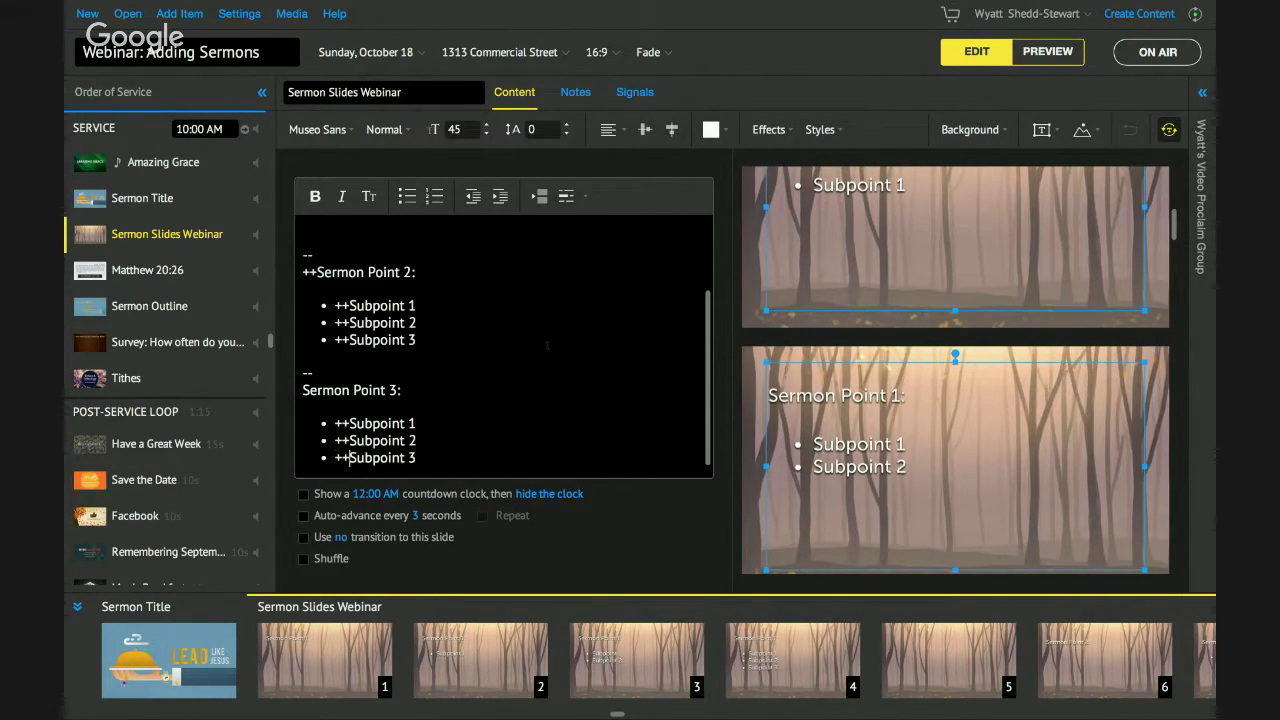
click(1050, 58)
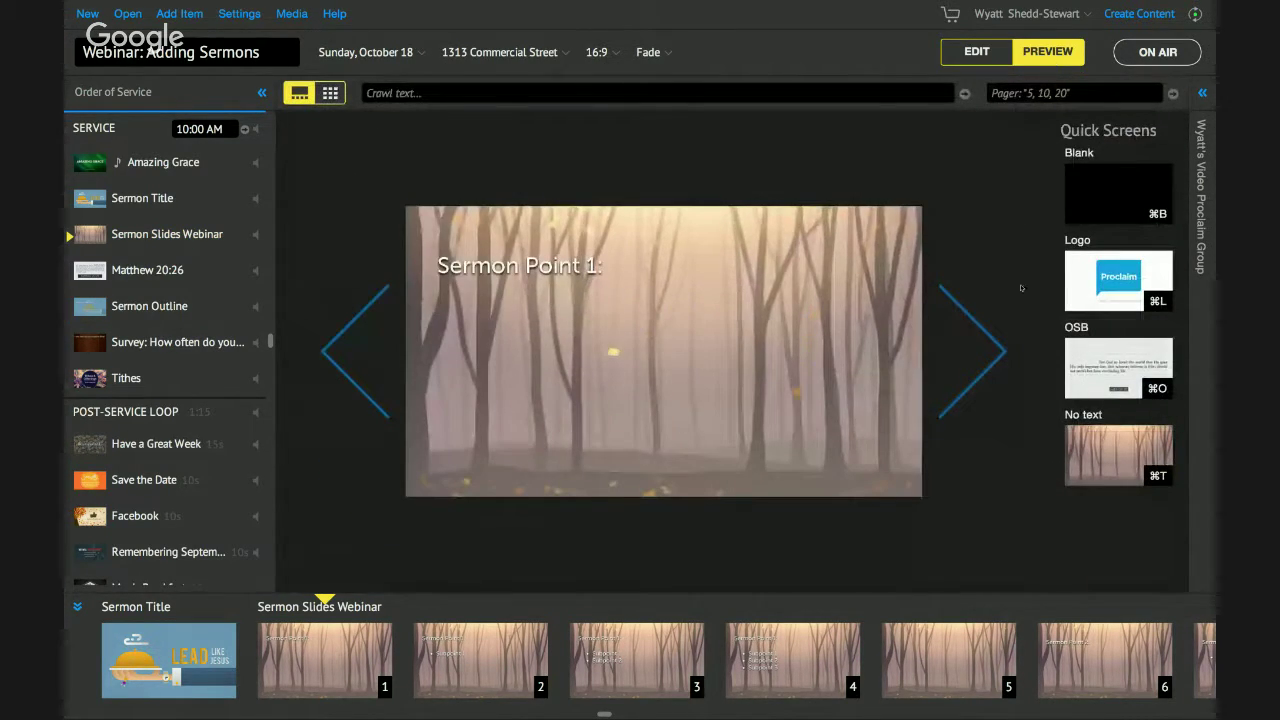
click(1000, 336)
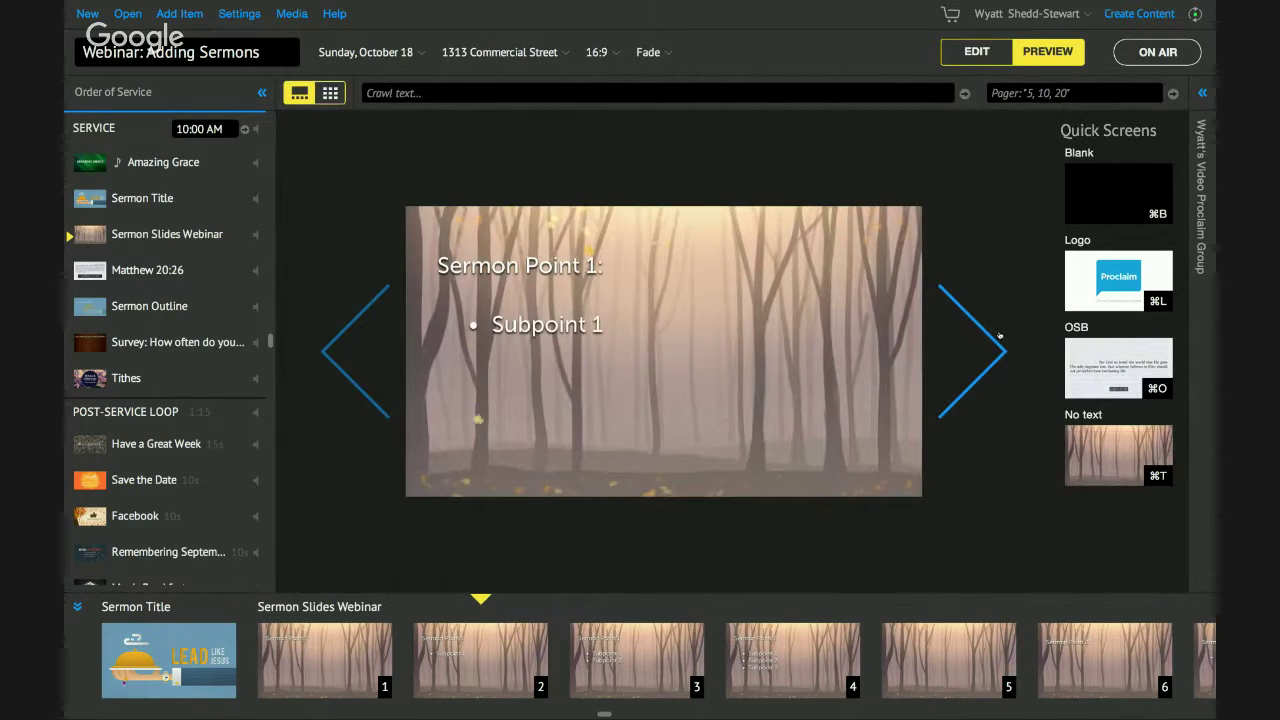
click(1000, 336)
click(1000, 336)
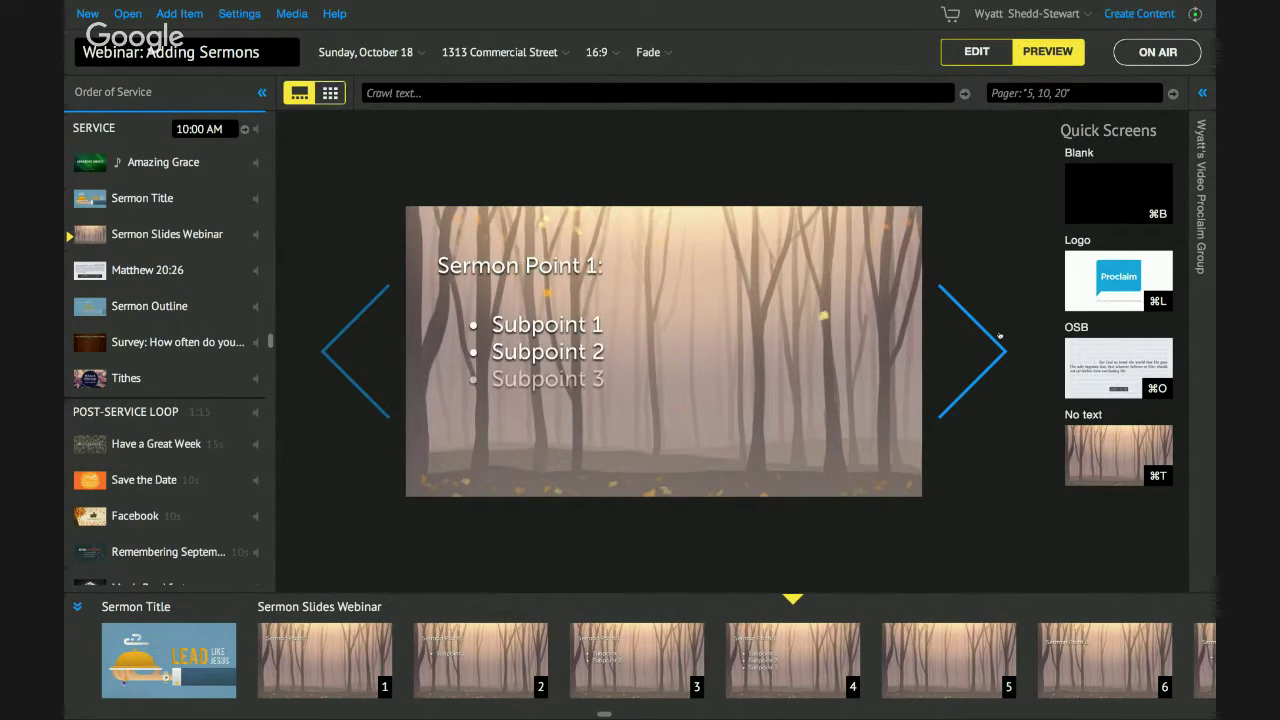
click(1000, 336)
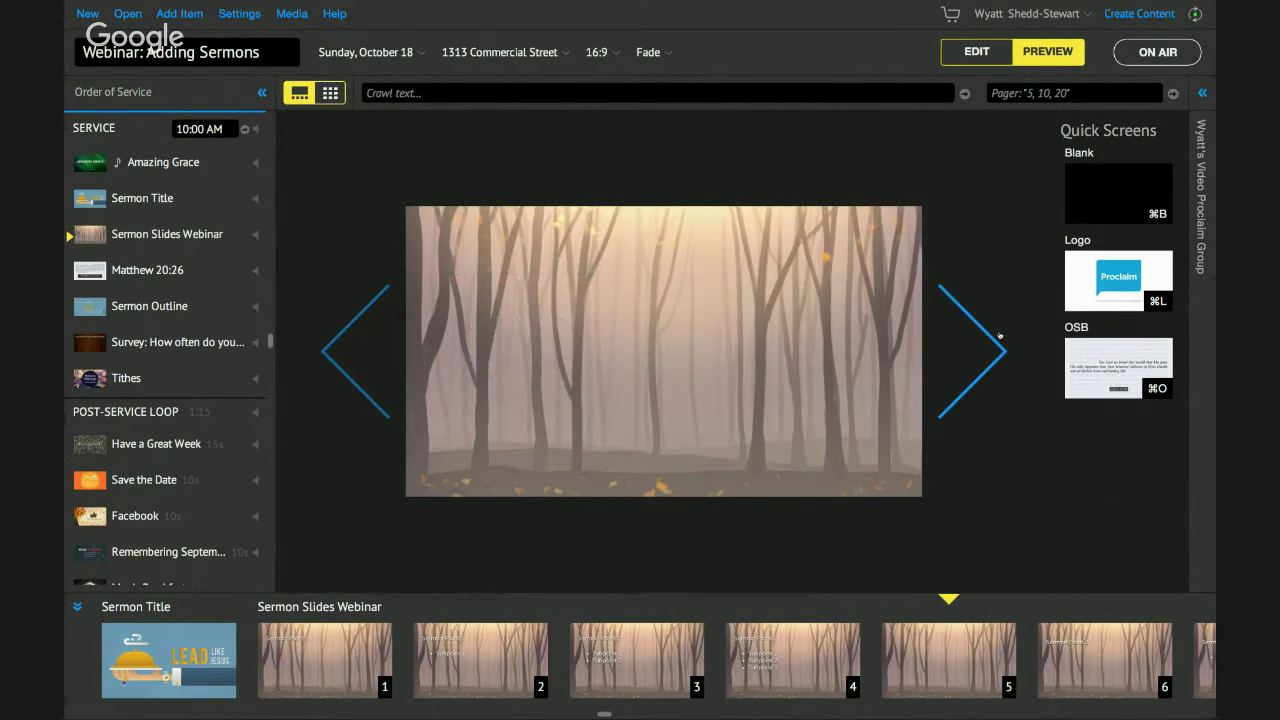
click(1000, 336)
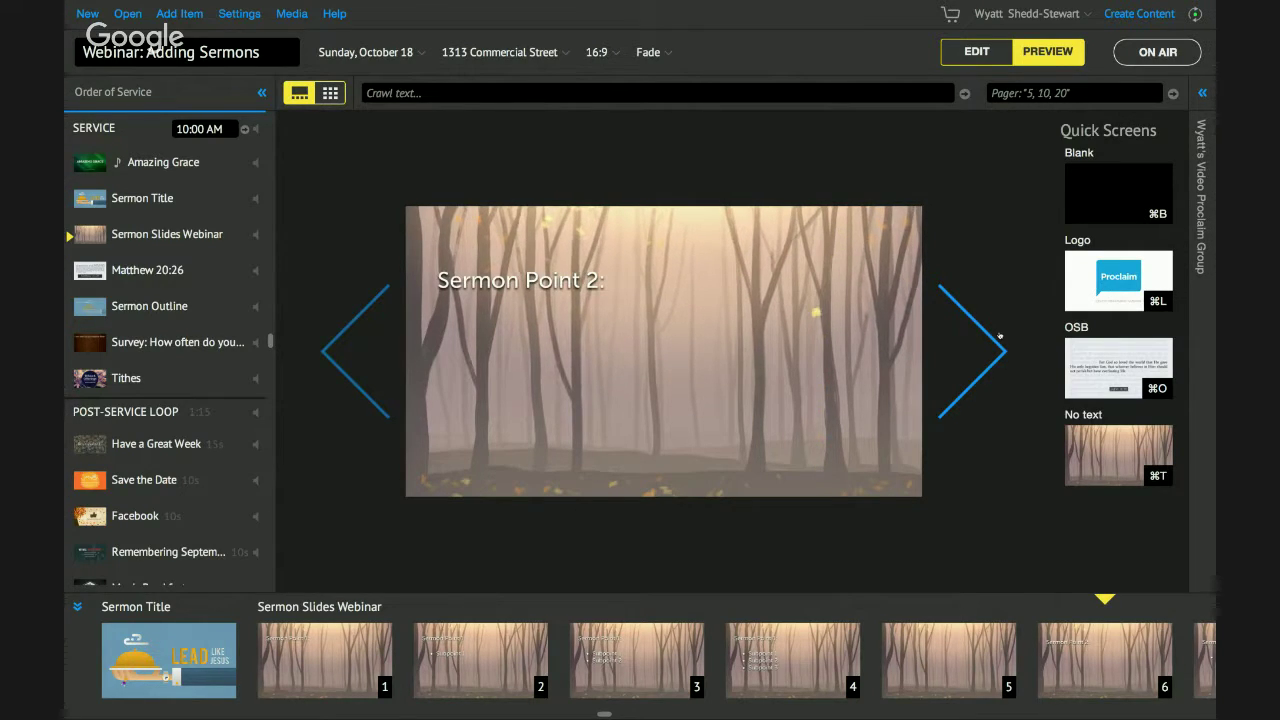
click(1000, 336)
click(1000, 336)
click(1000, 336)
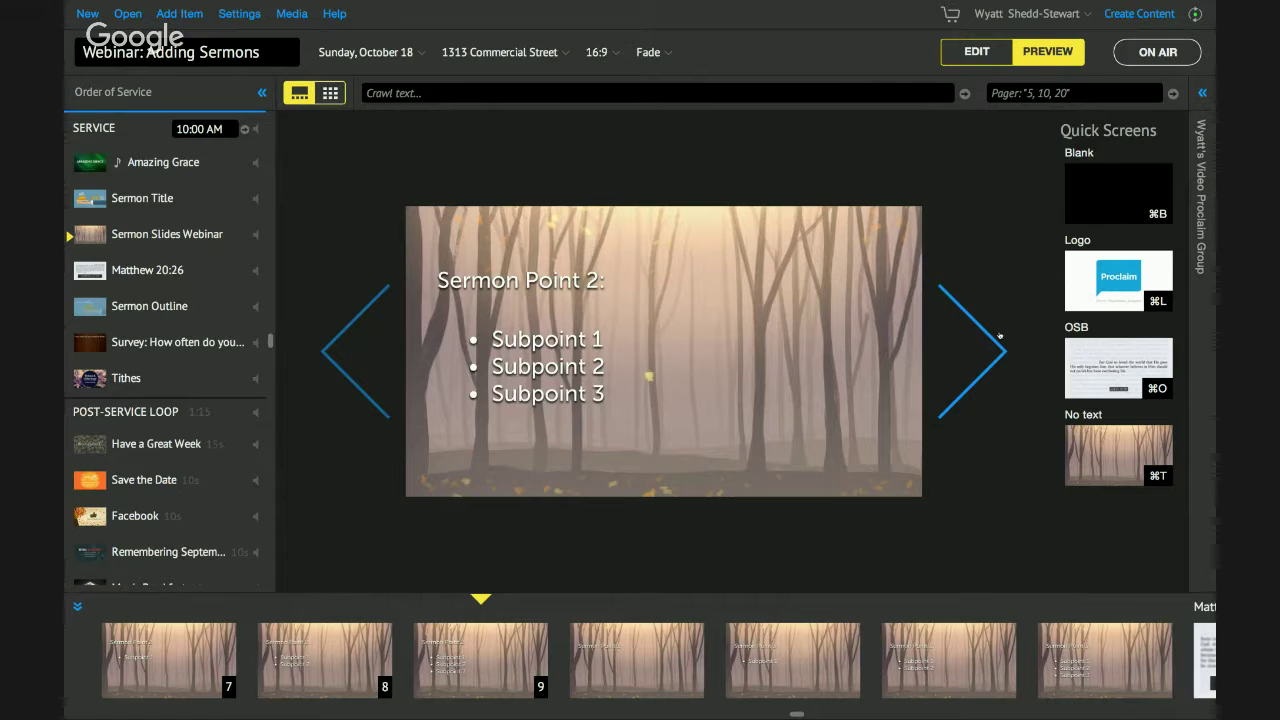
click(1000, 336)
click(1000, 336)
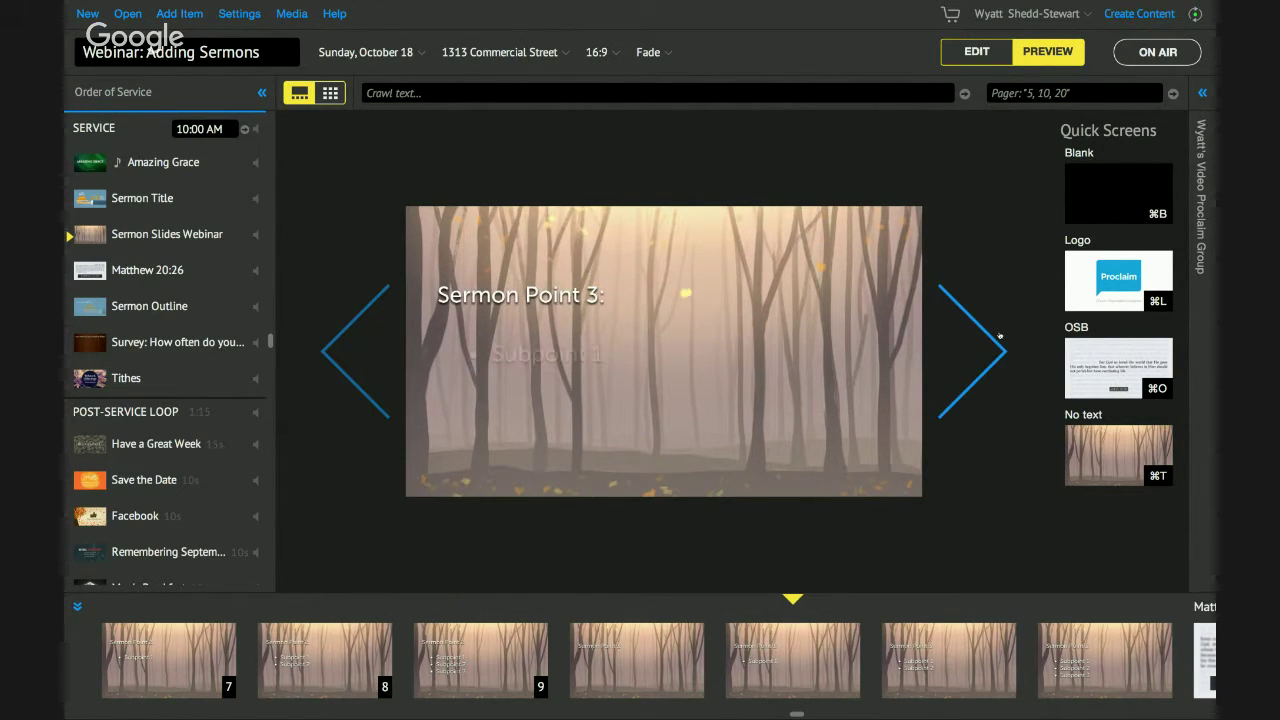
click(1000, 336)
click(1000, 336)
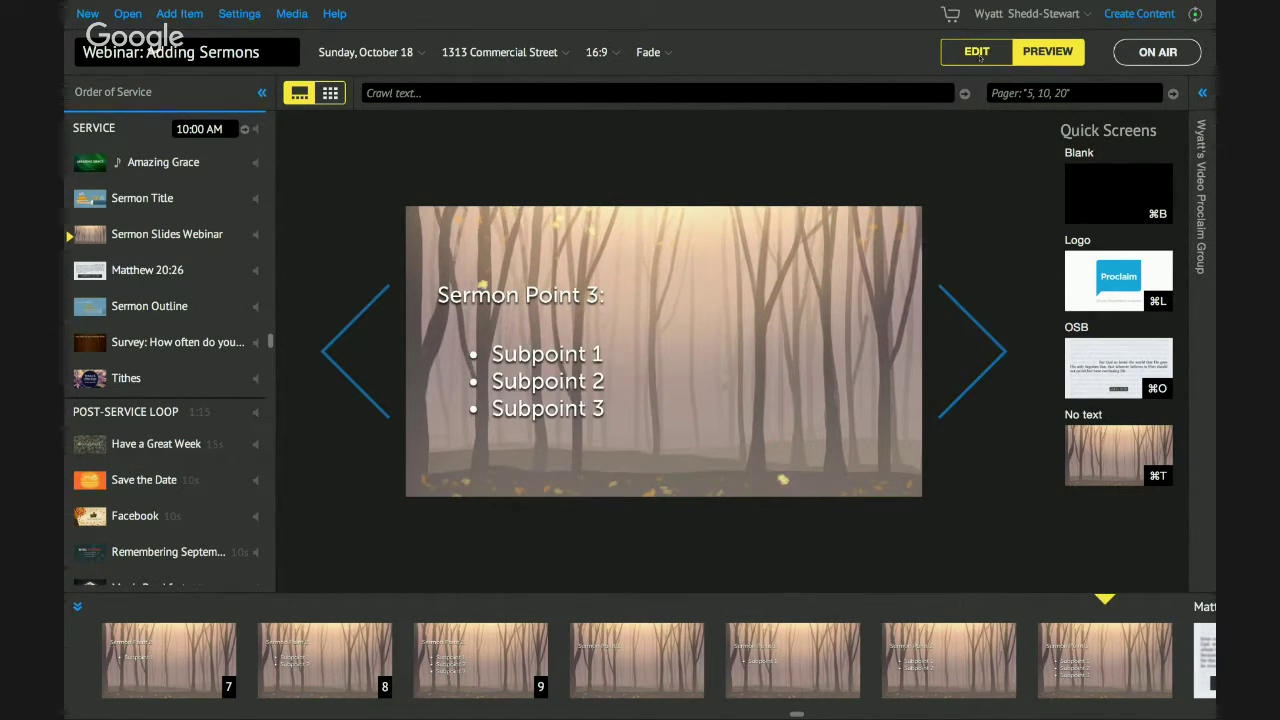
click(977, 51)
scroll(500, 340, up, 3)
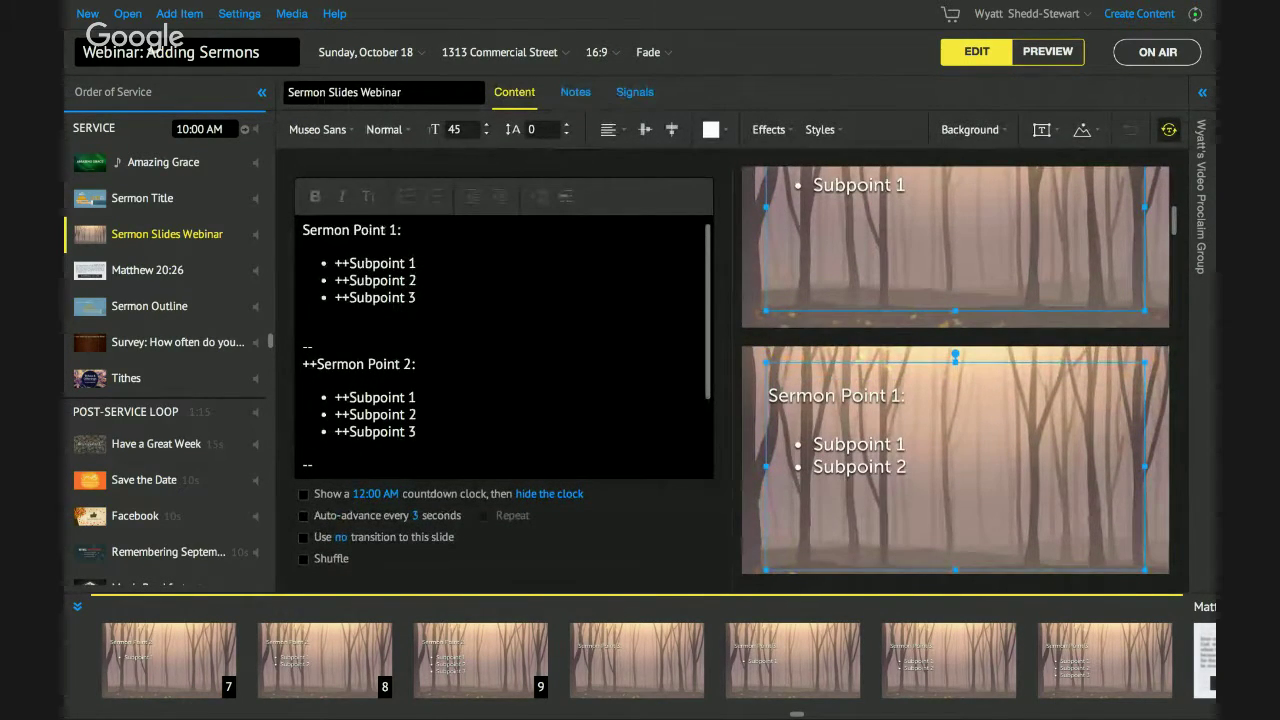
Delete the ++ before 'Sermon Point 2:' and leave the subpoints' ++ prefixes in place.
click(320, 346)
scroll(318, 335, down, 1)
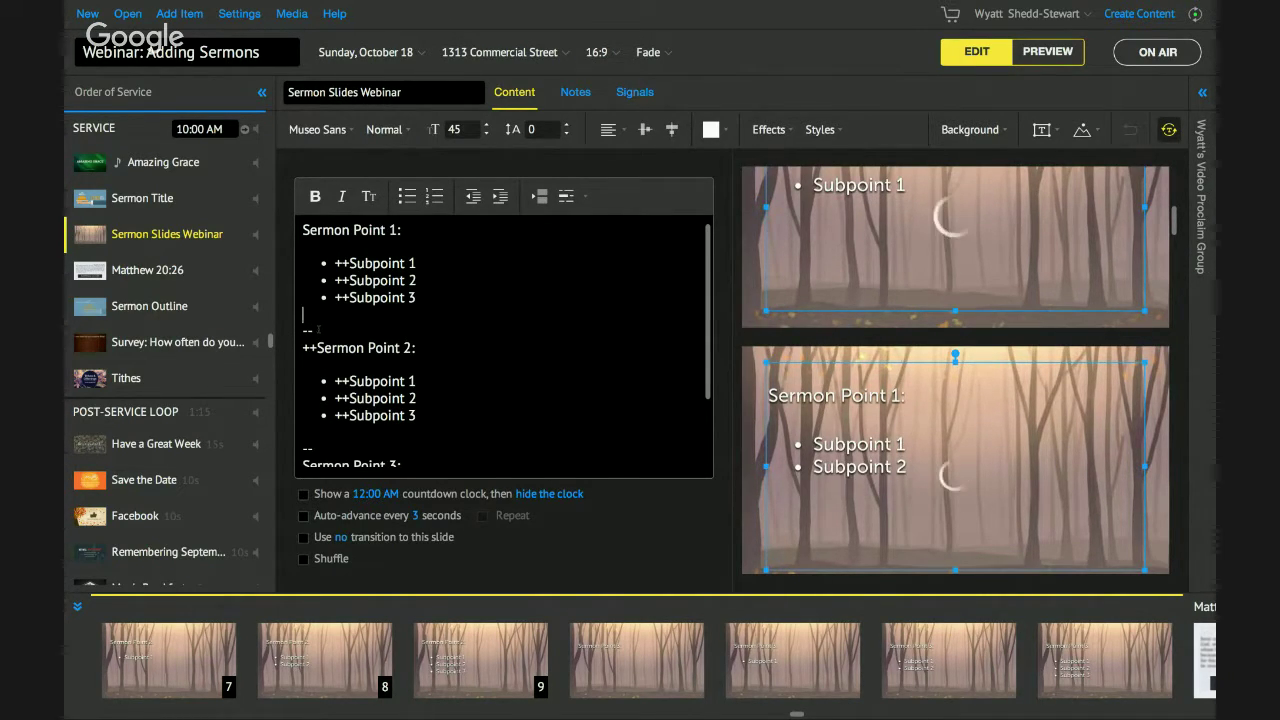
scroll(402, 382, down, 4)
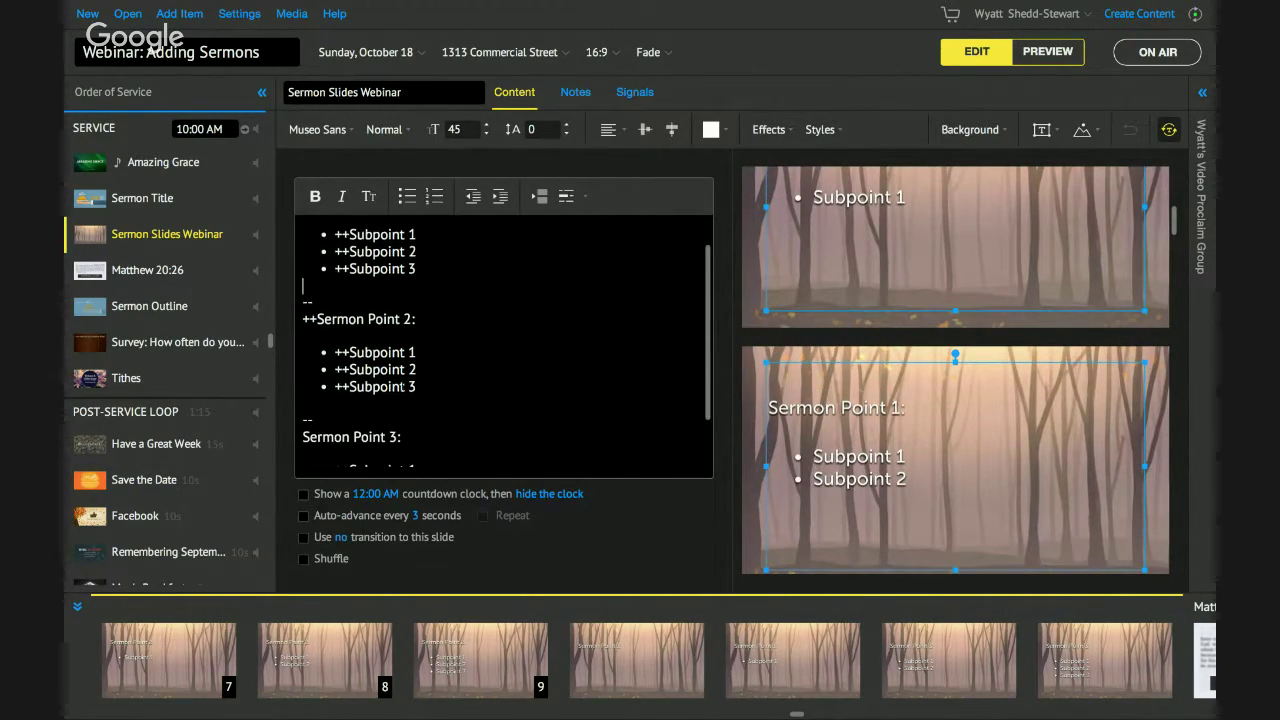
scroll(391, 342, up, 4)
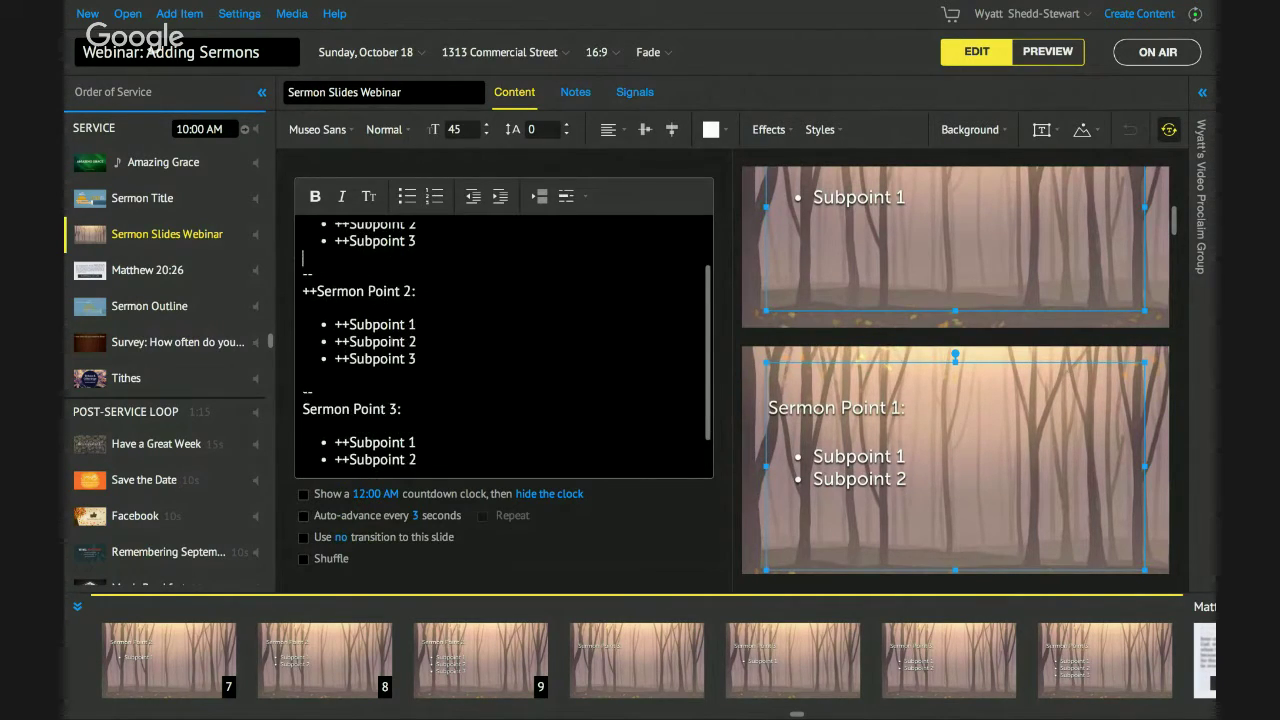
click(316, 348)
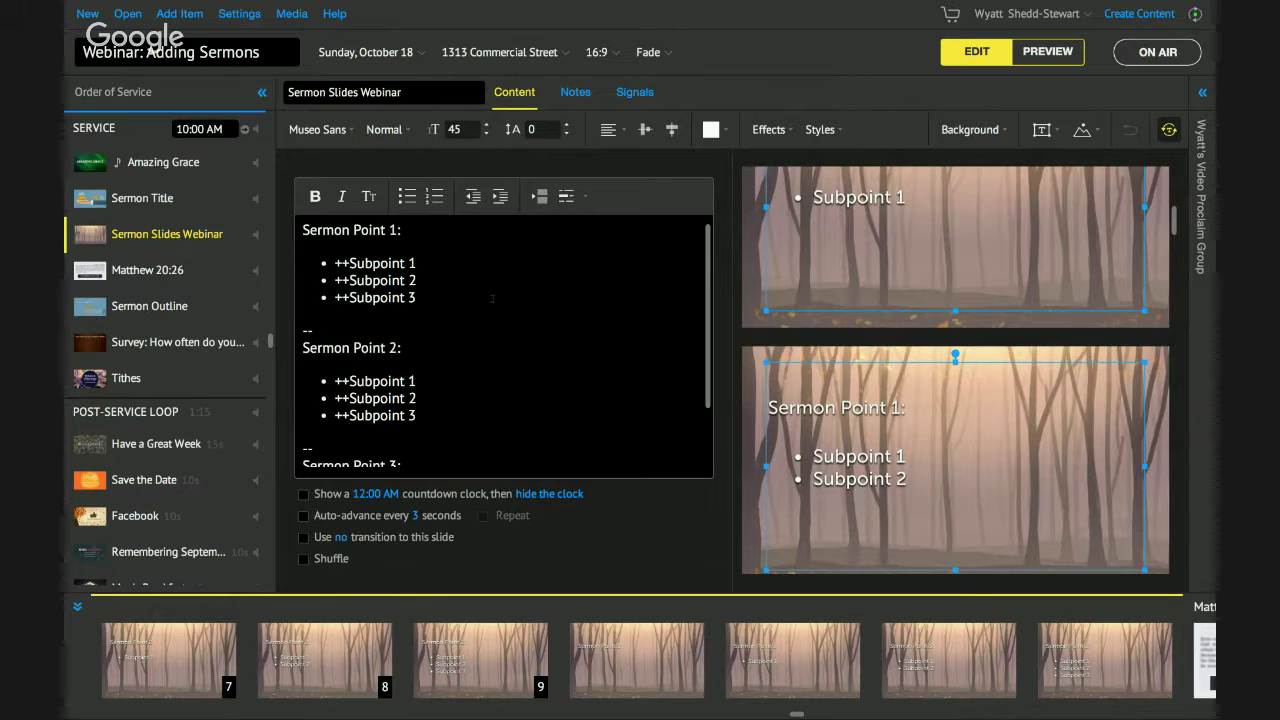
scroll(888, 309, up, 1)
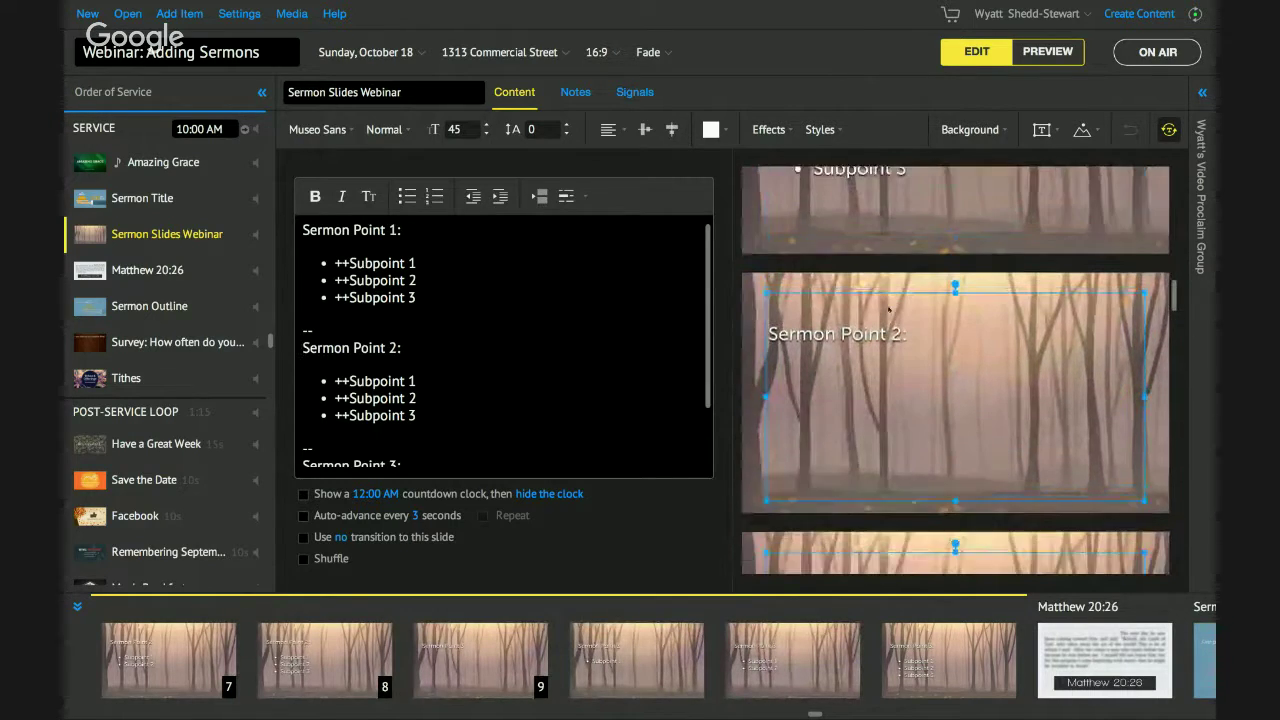
click(455, 296)
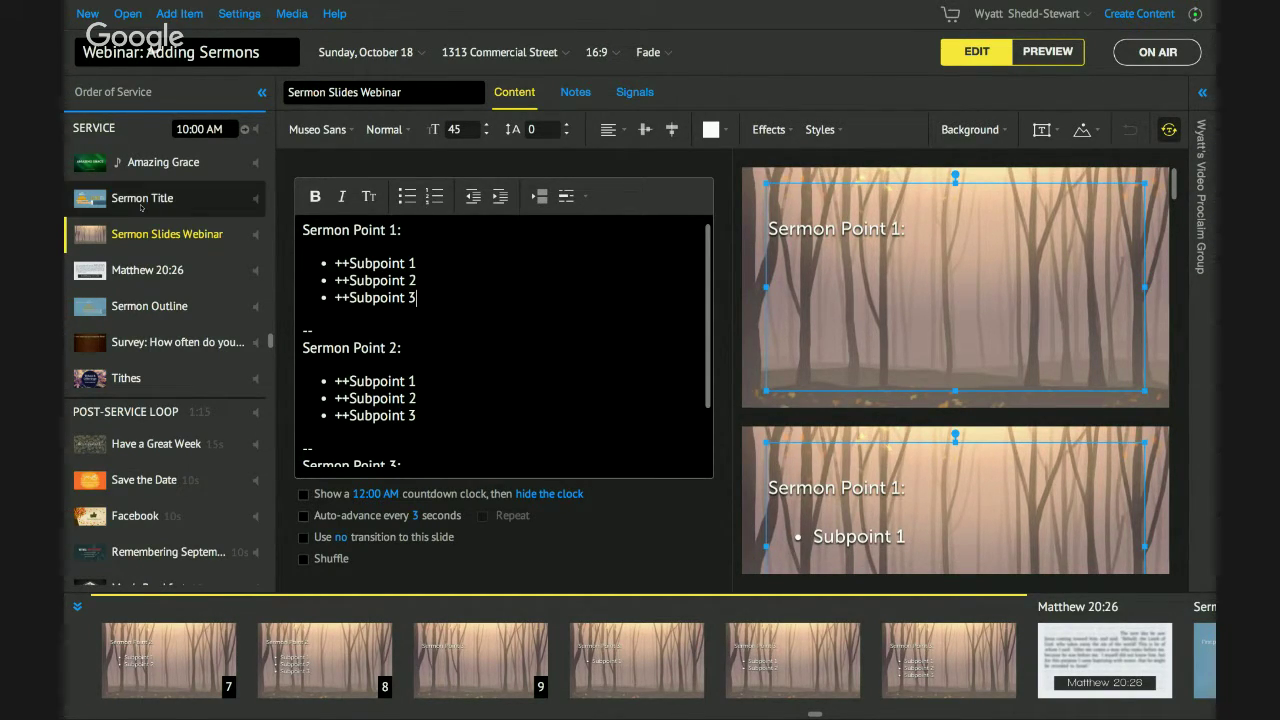
Add the Autumn Forest Title of the Sermon design as a new item above Sermon Slides Webinar.
click(291, 13)
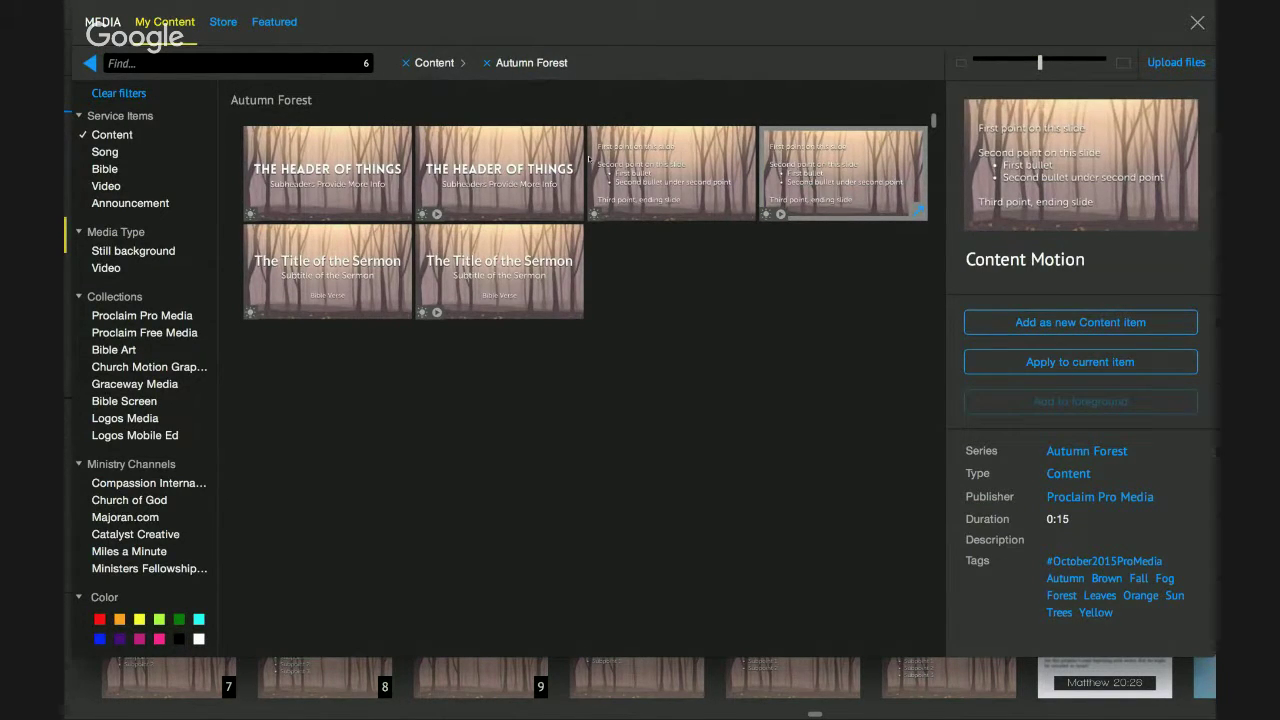
click(345, 275)
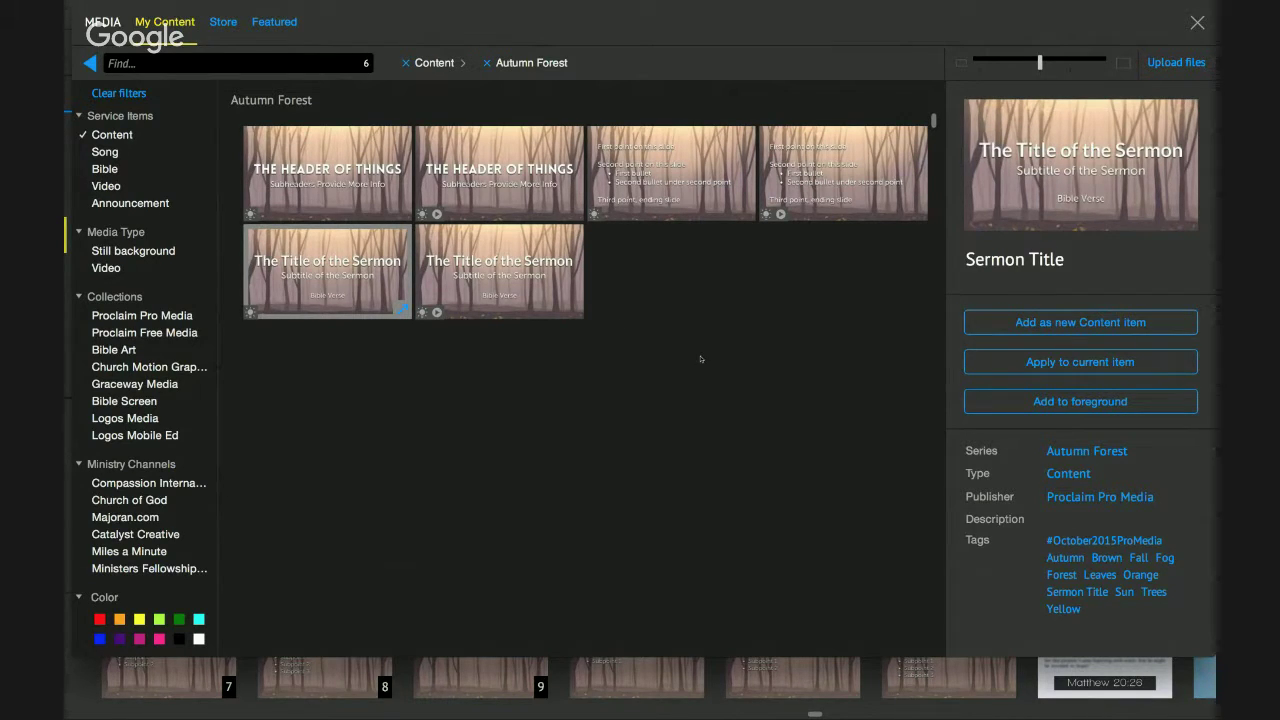
click(1114, 322)
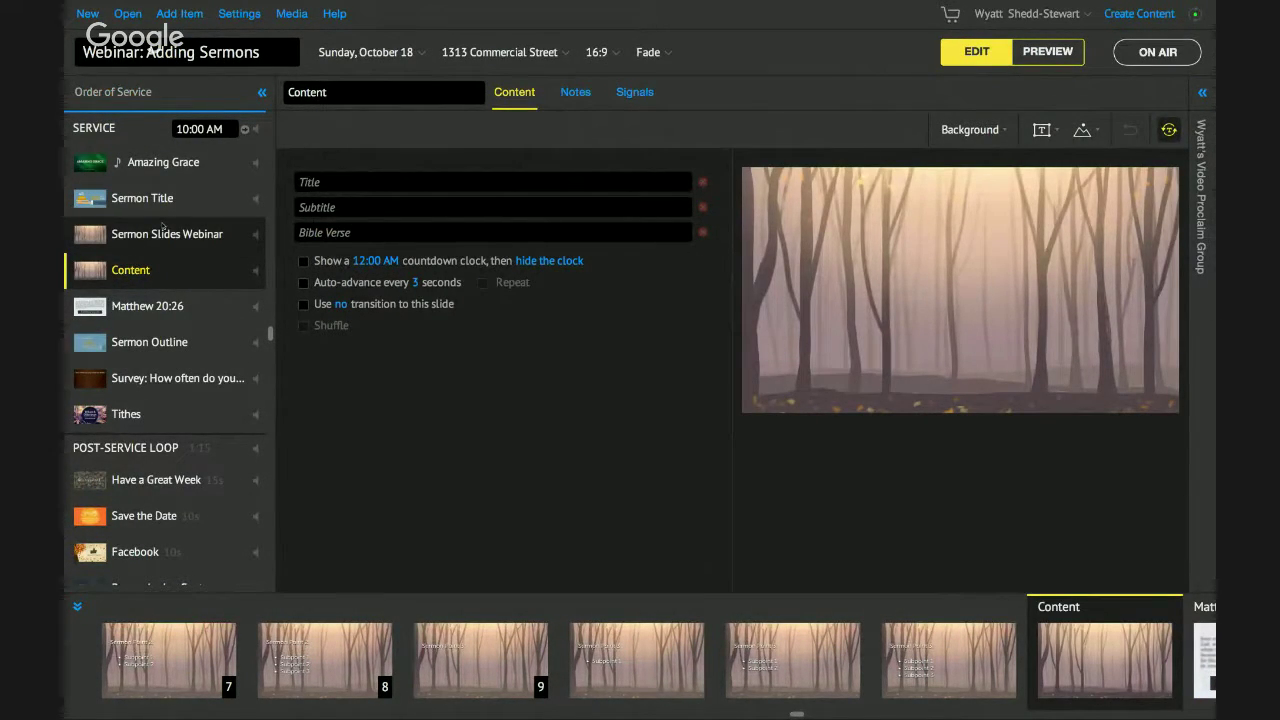
drag(149, 259, 140, 262)
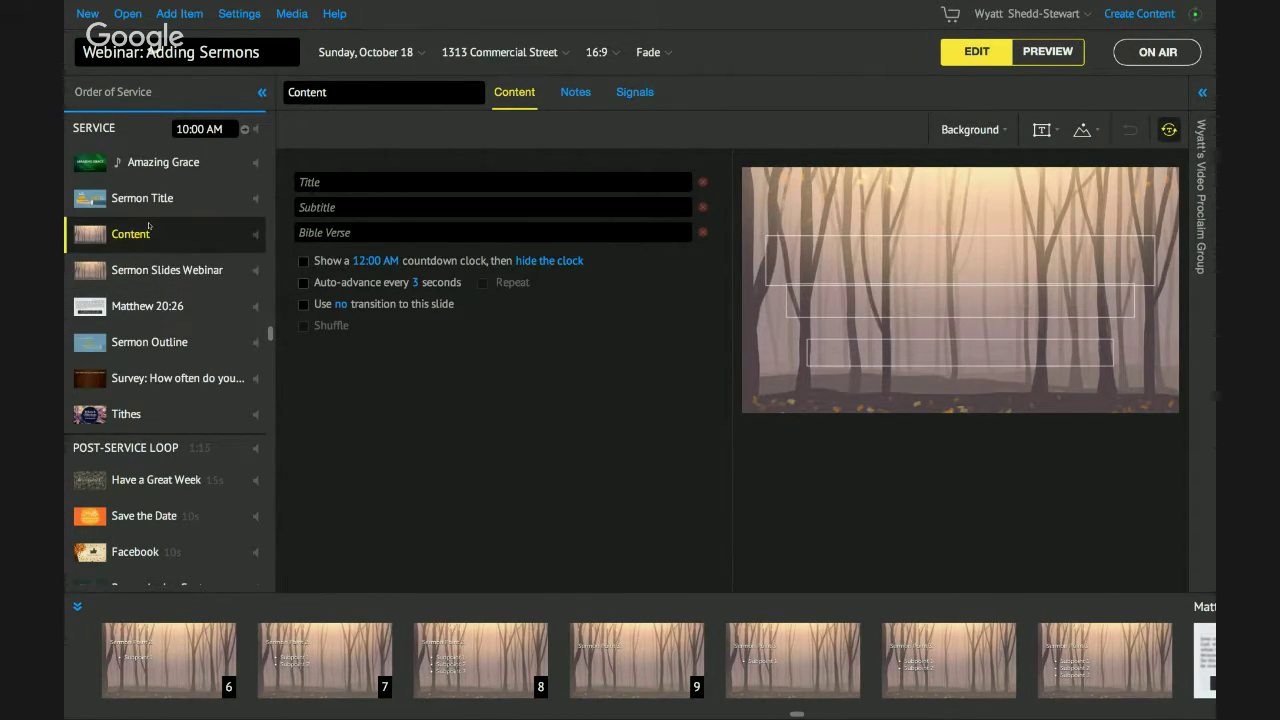
Delete the old Sermon Title and Sermon Outline items from the service.
click(153, 207)
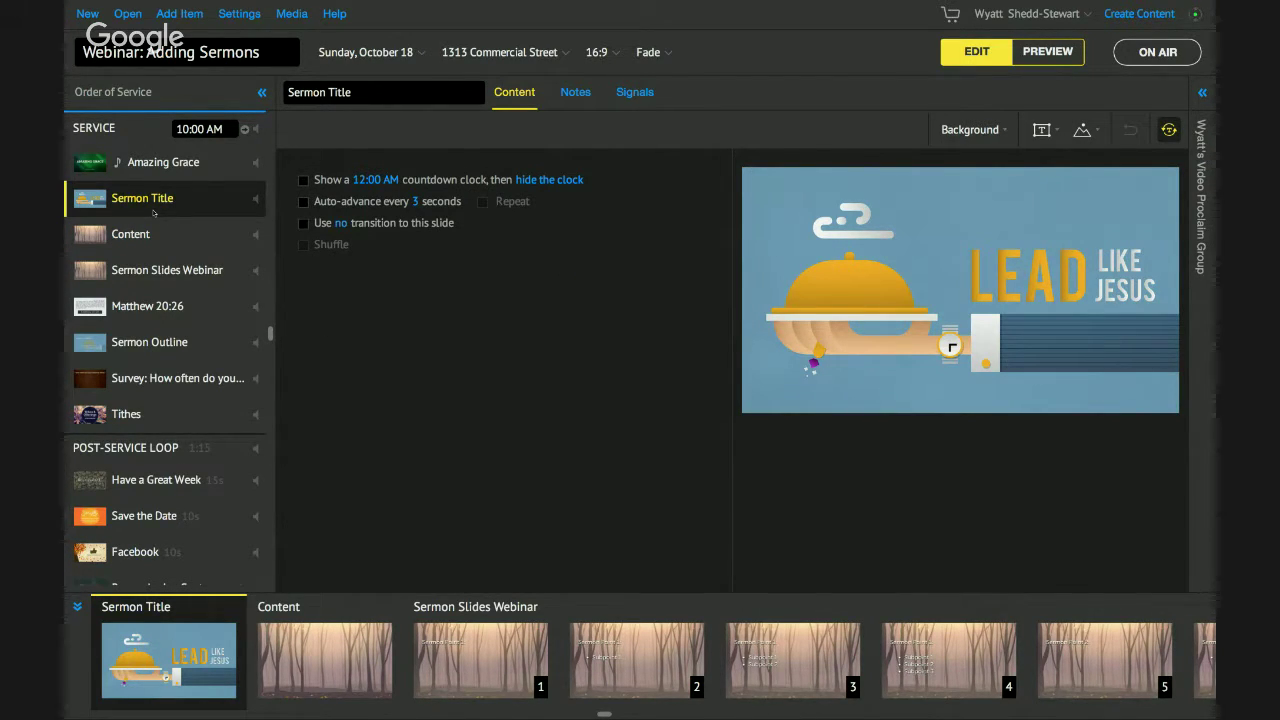
key(Delete)
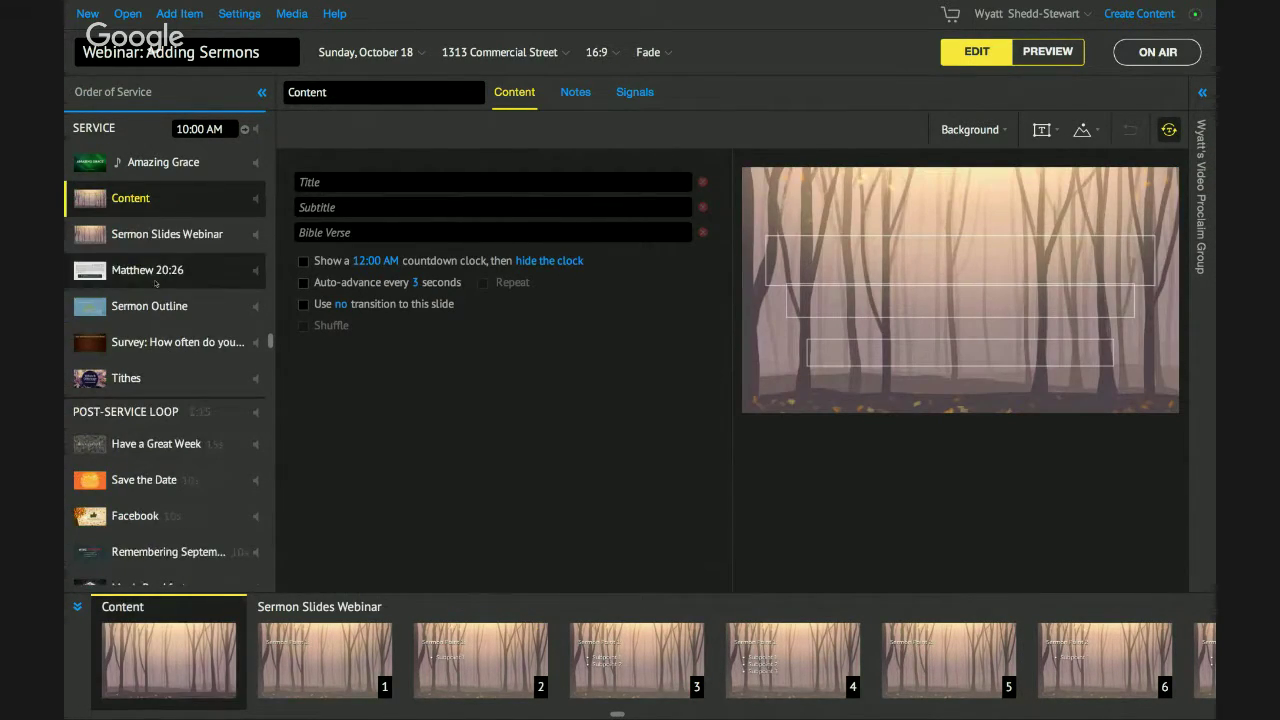
click(150, 306)
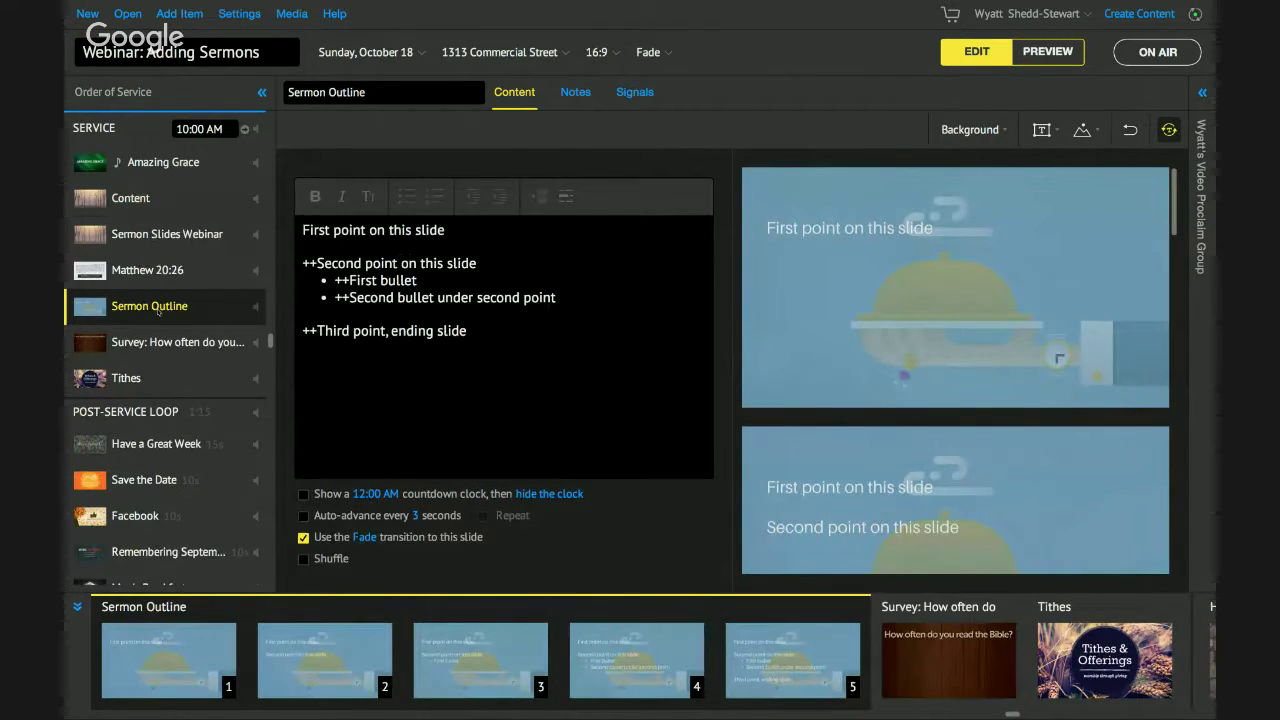
key(Delete)
click(160, 199)
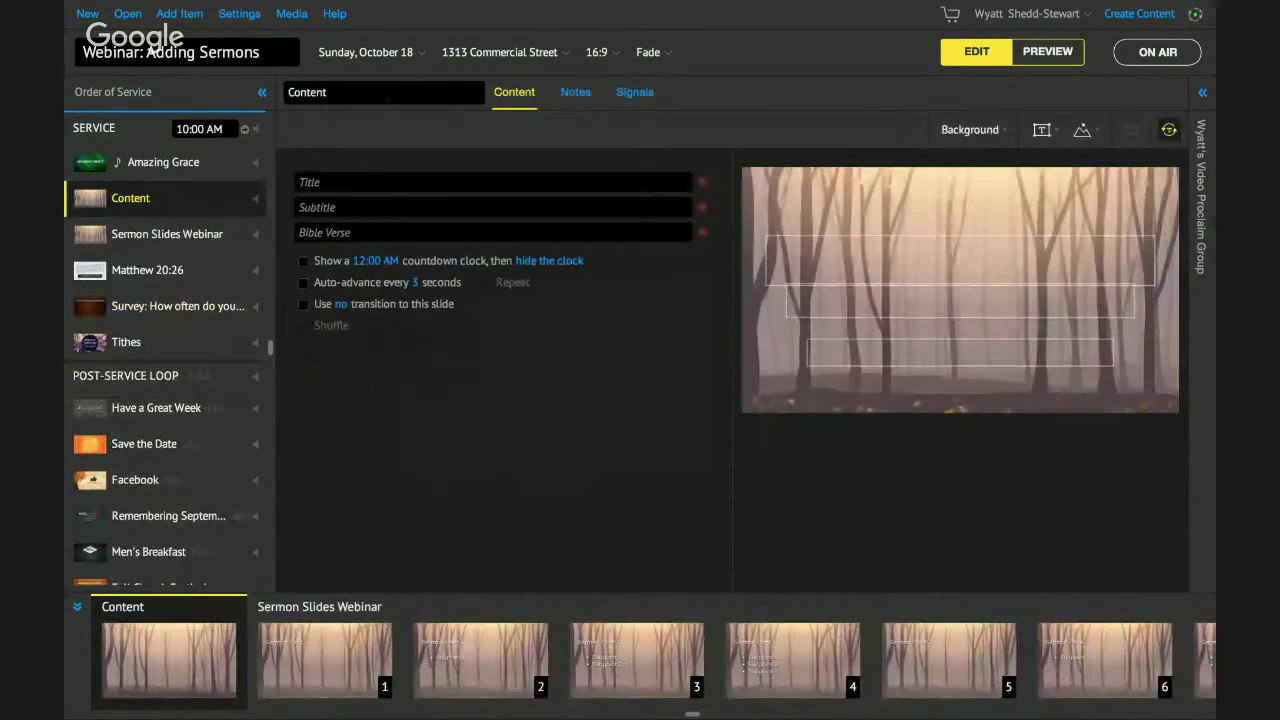
Rename the new item to 'Sermon Title for Webinar'.
double_click(307, 92)
text(S)
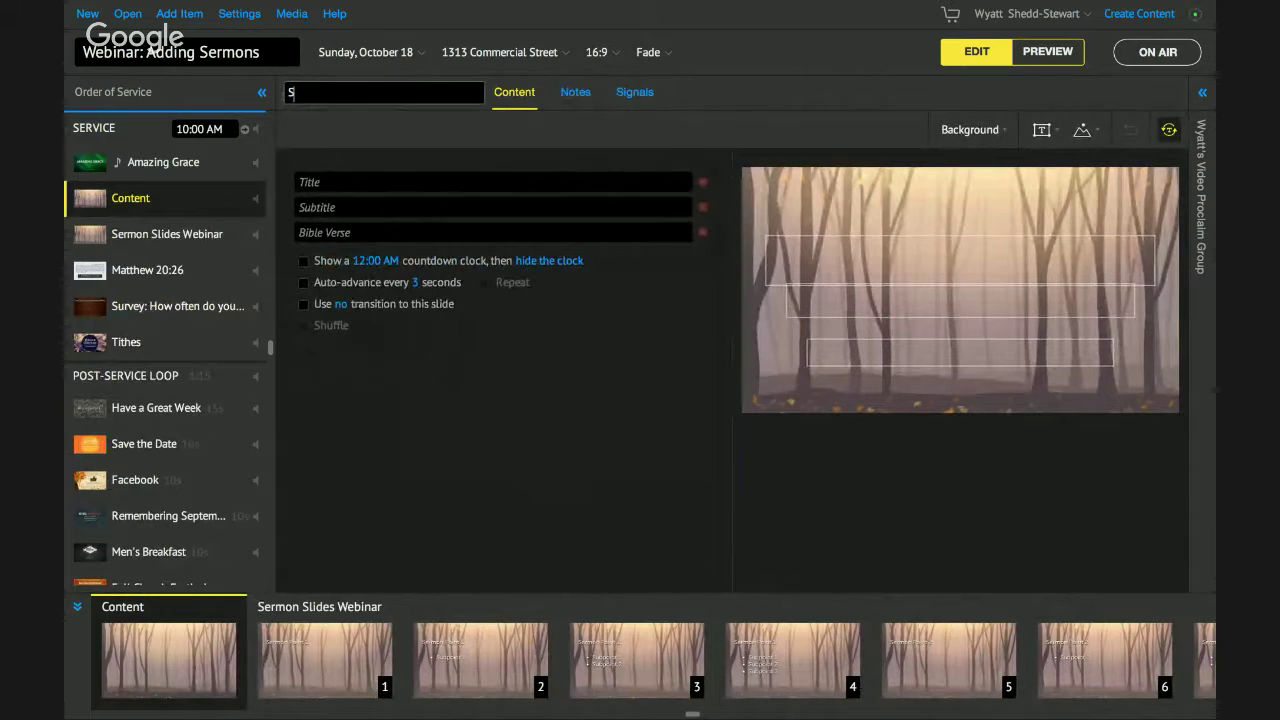
text(ermon Title for Webina)
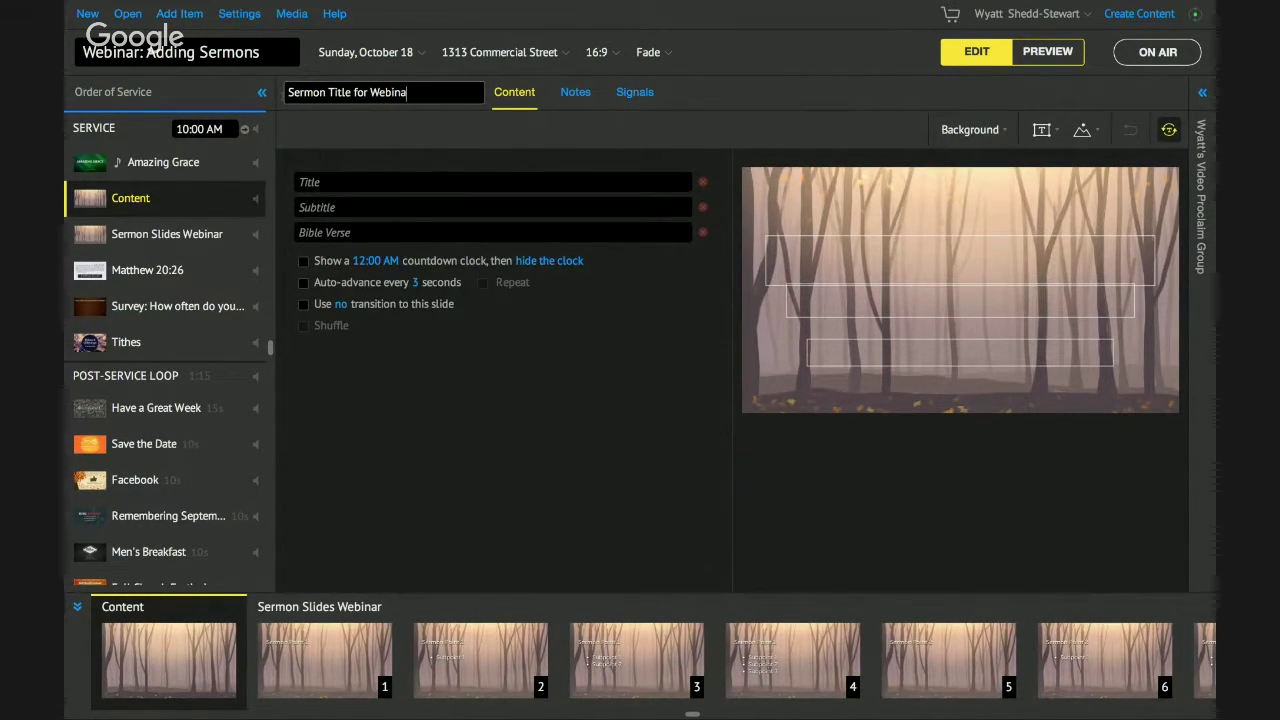
text(r)
click(424, 173)
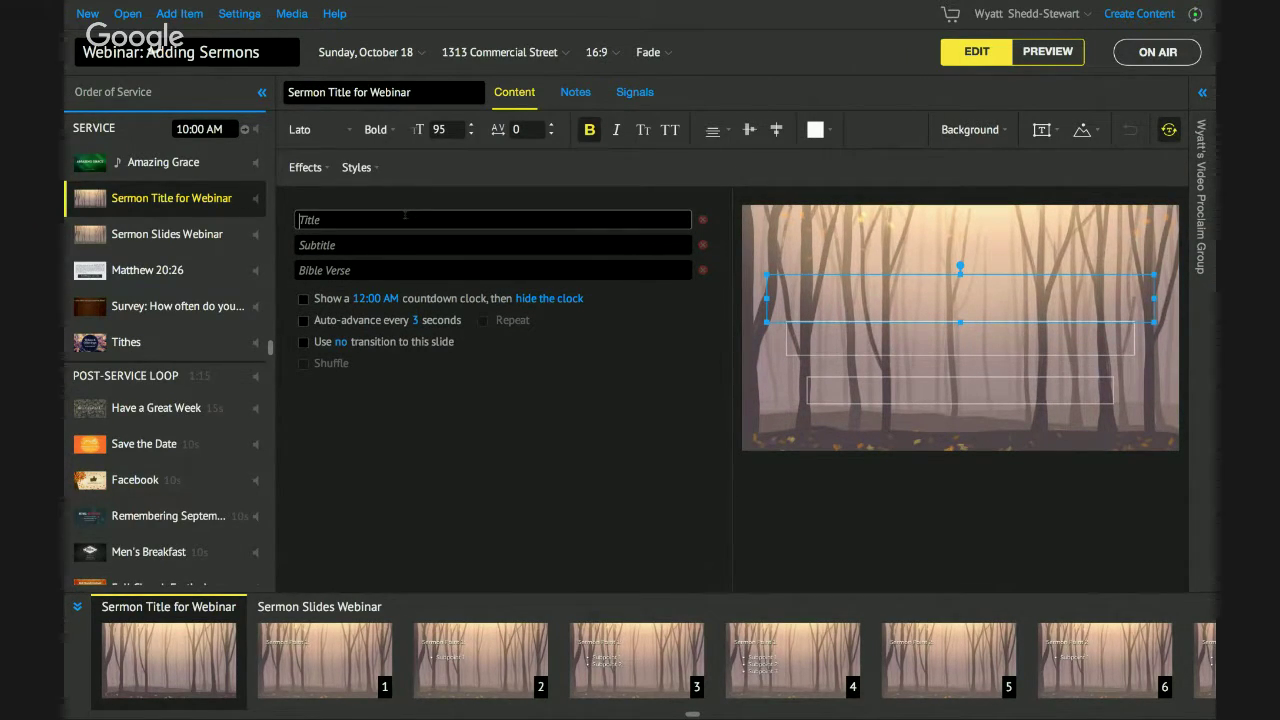
Fill the slide's Title with 'Exploring God's Love' and Bible Verse with 'John 3:16'.
text(Exploring God's Love)
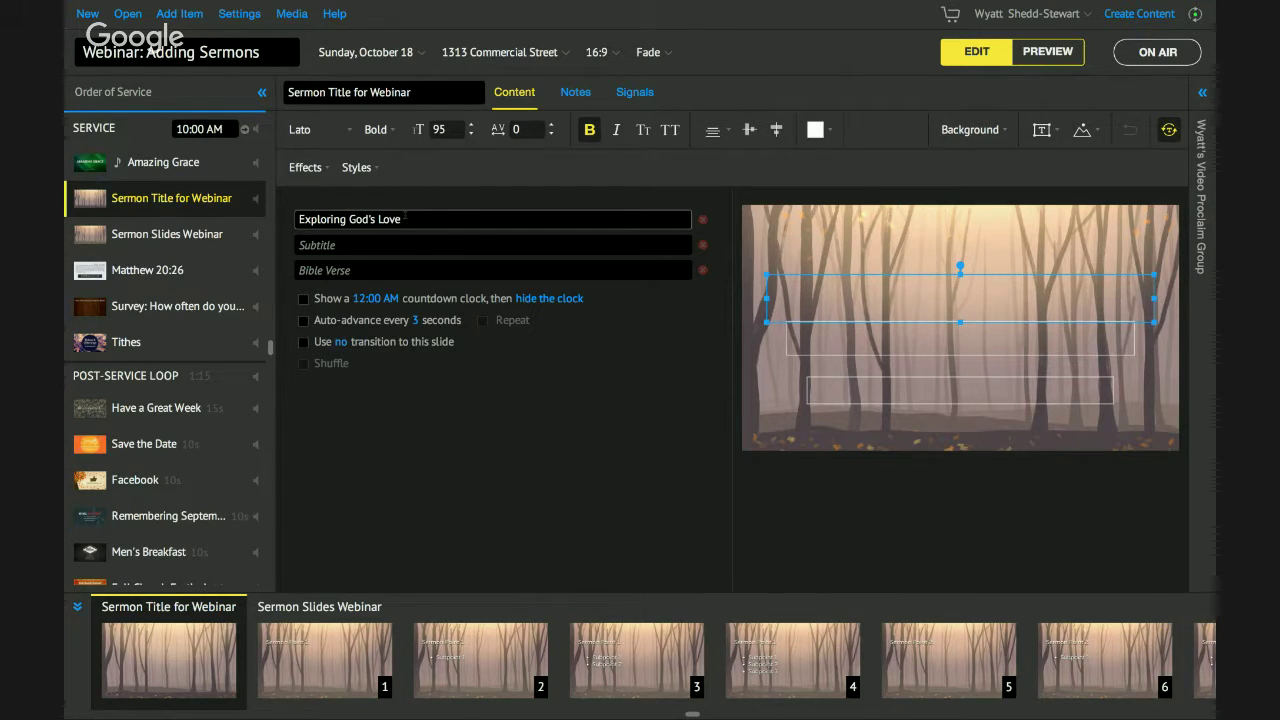
click(401, 246)
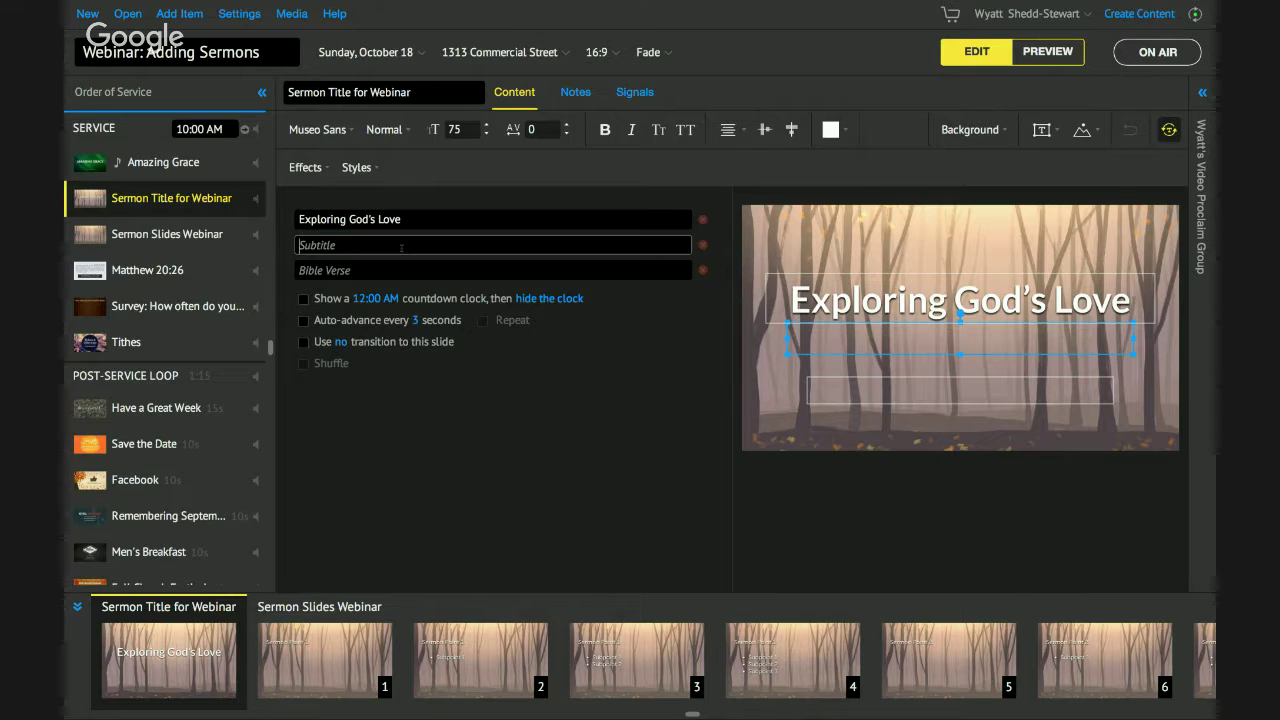
click(396, 272)
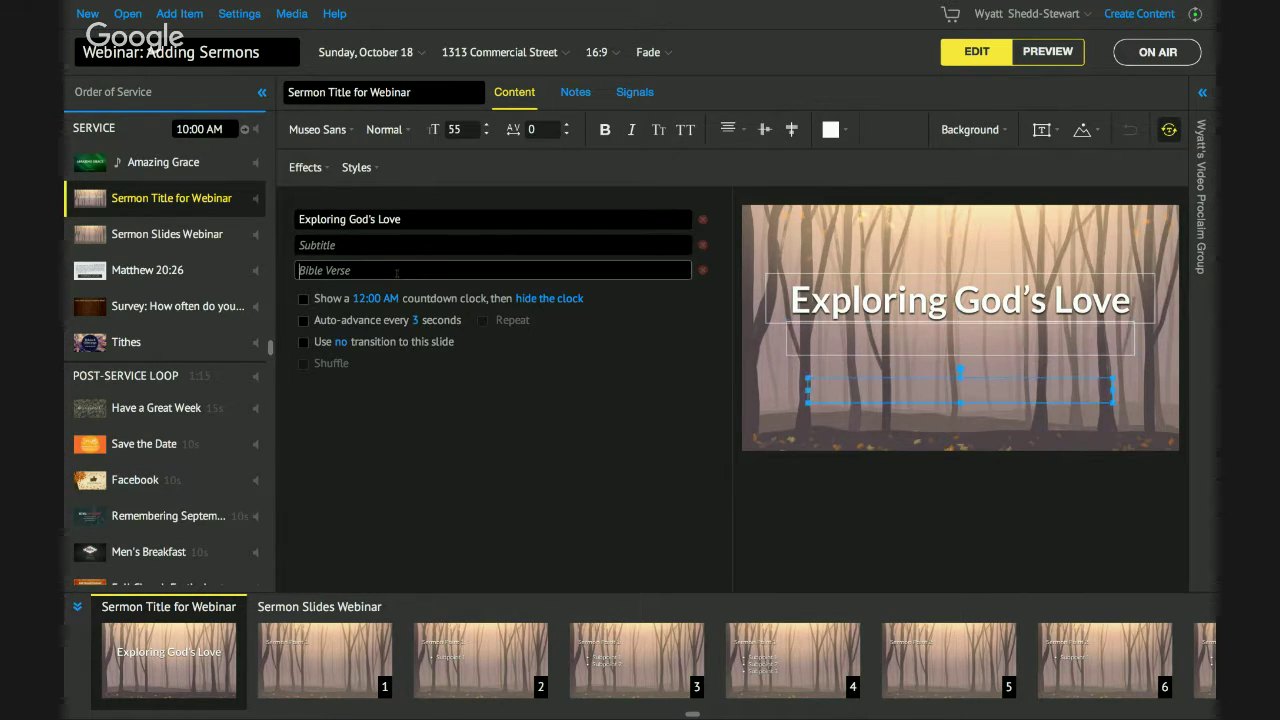
text(John 3)
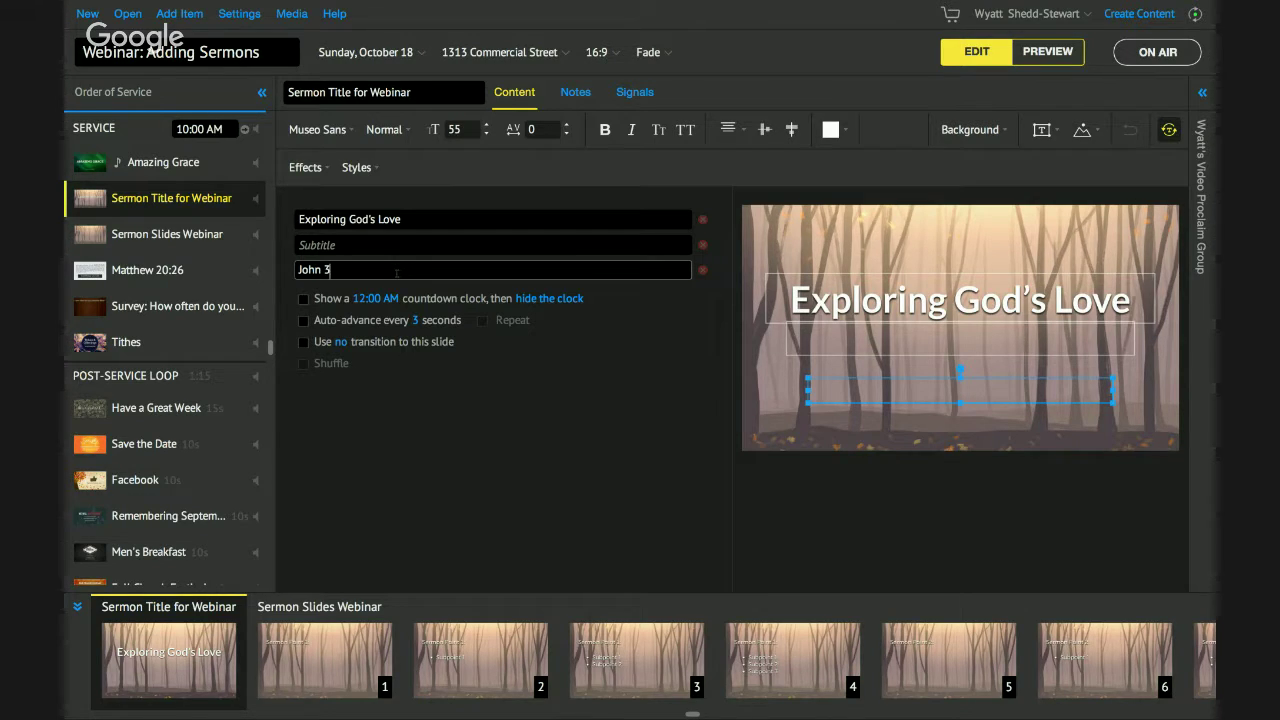
text(:16)
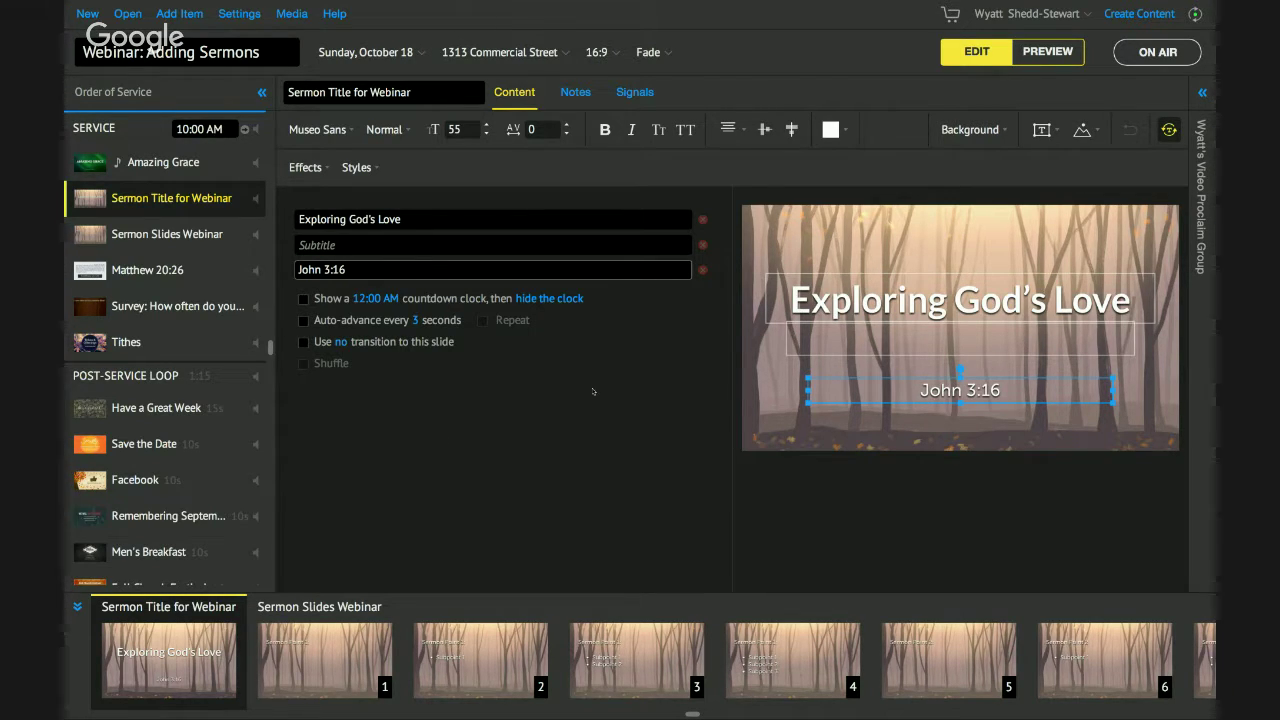
click(861, 240)
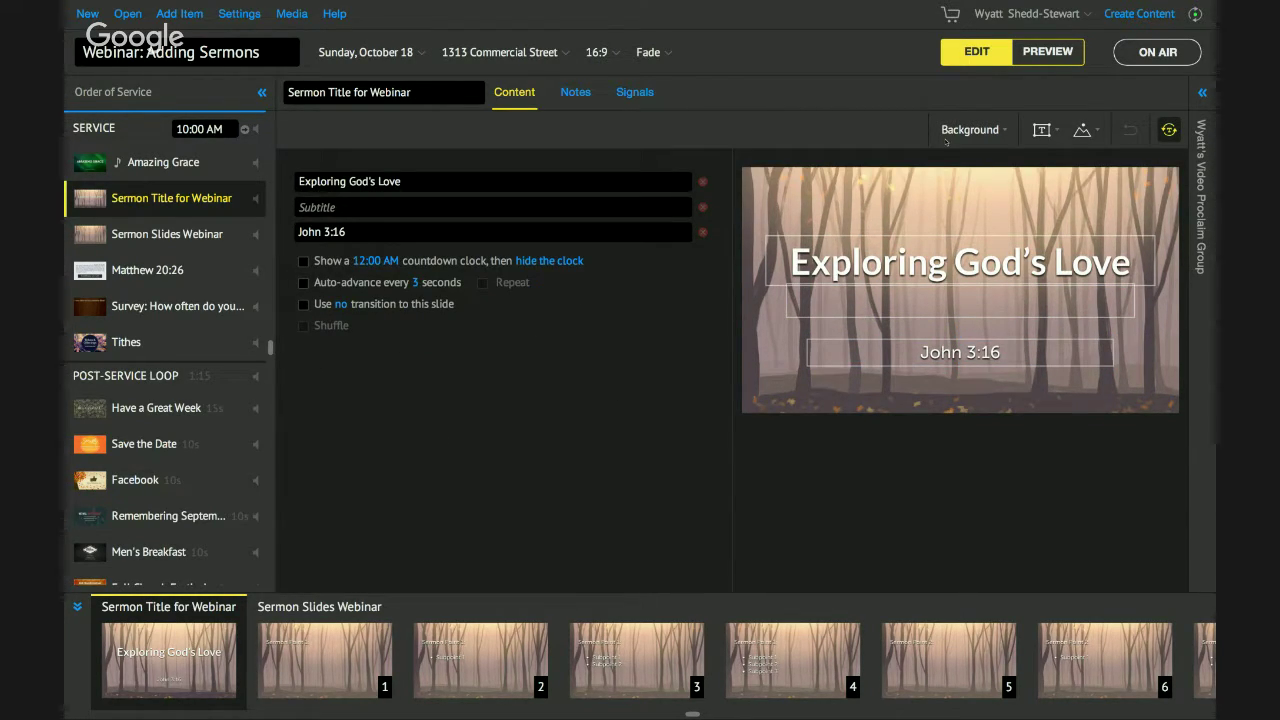
Preview the service, stepping between the Exploring God's Love title and the Sermon Point slides.
key(super+2)
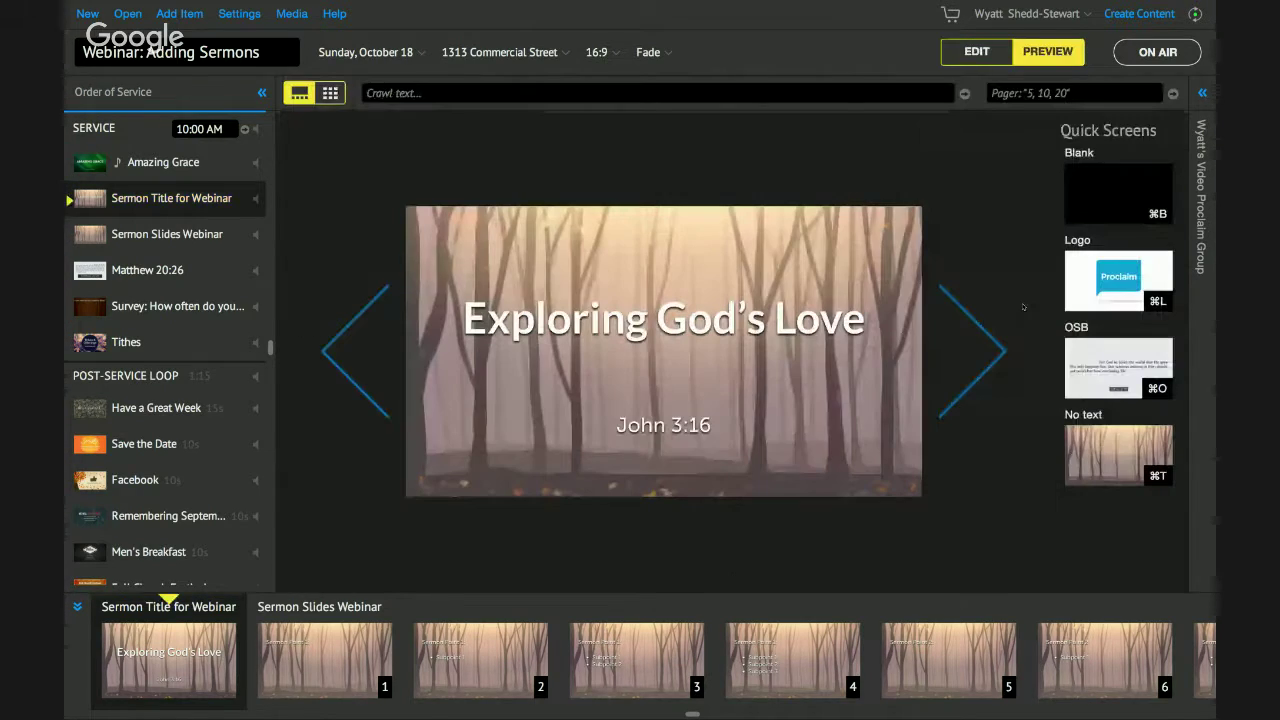
click(993, 346)
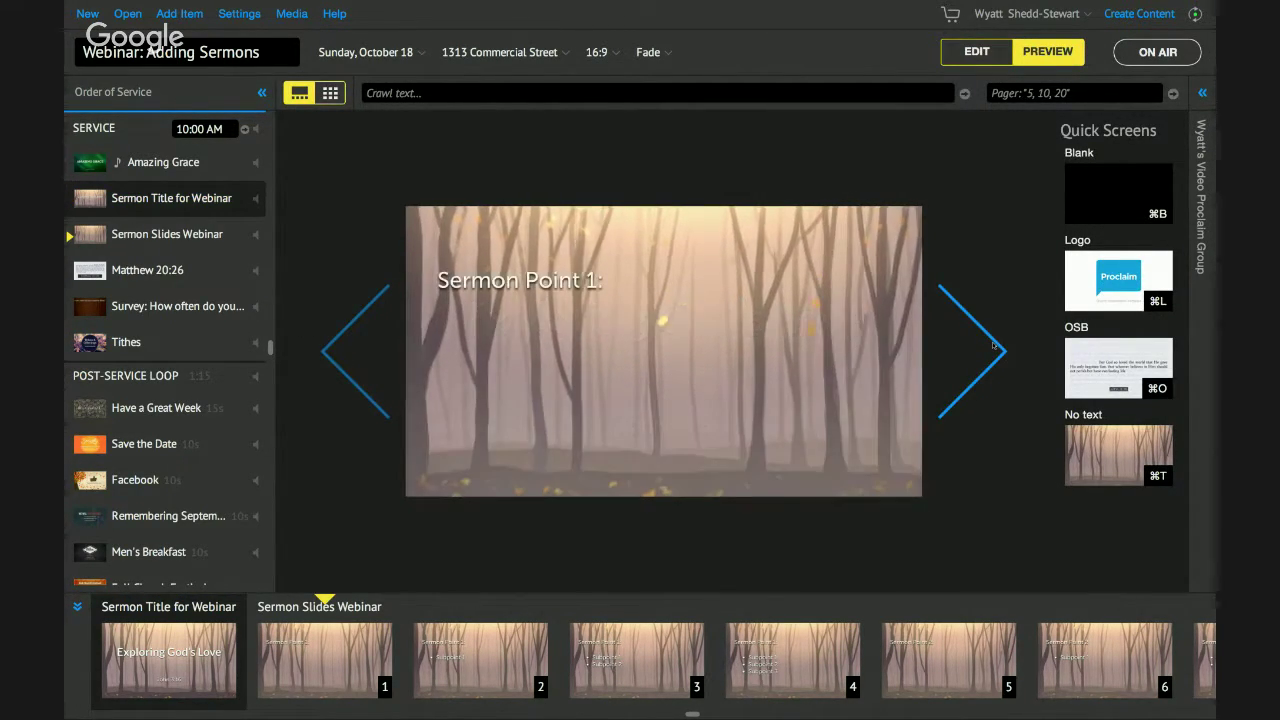
click(993, 346)
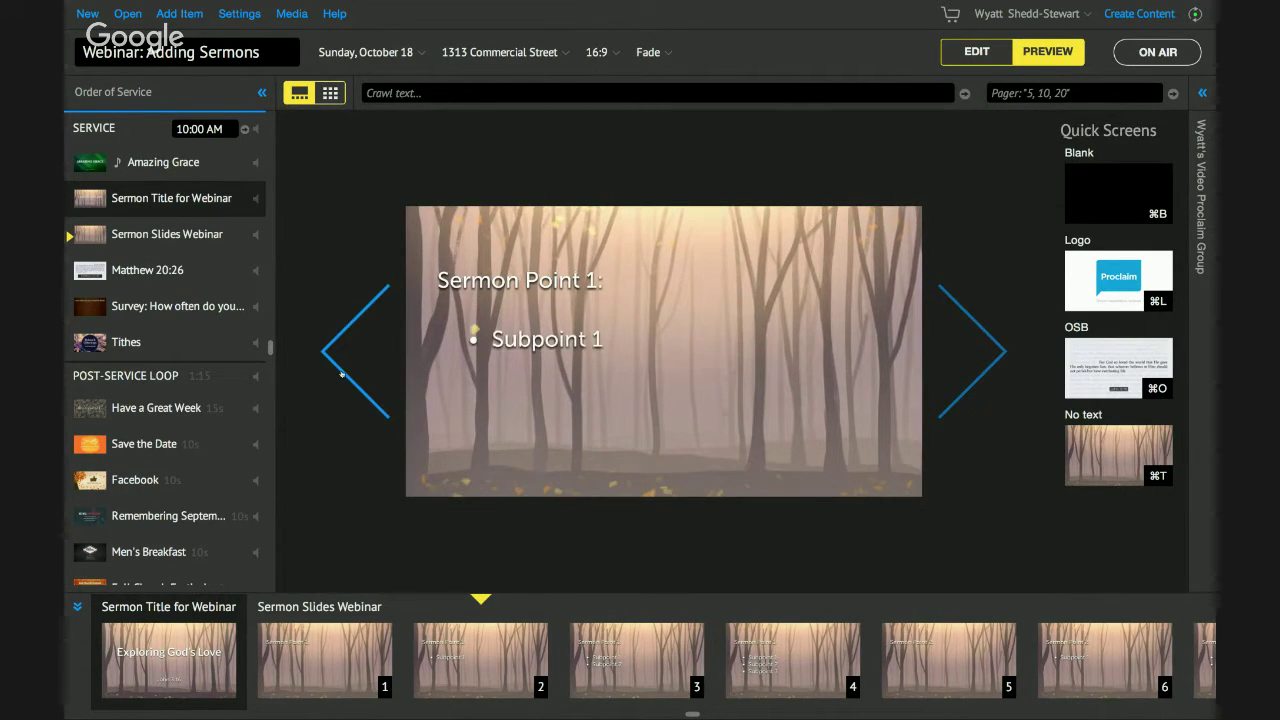
click(341, 372)
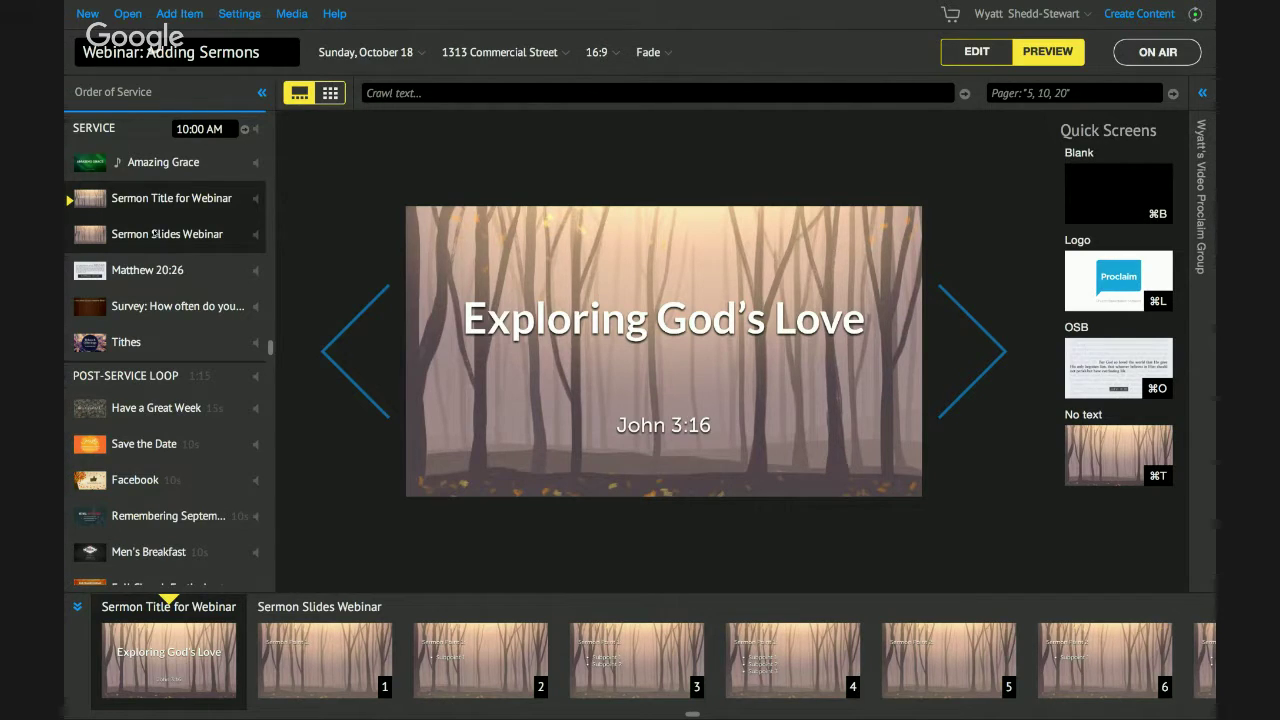
click(152, 234)
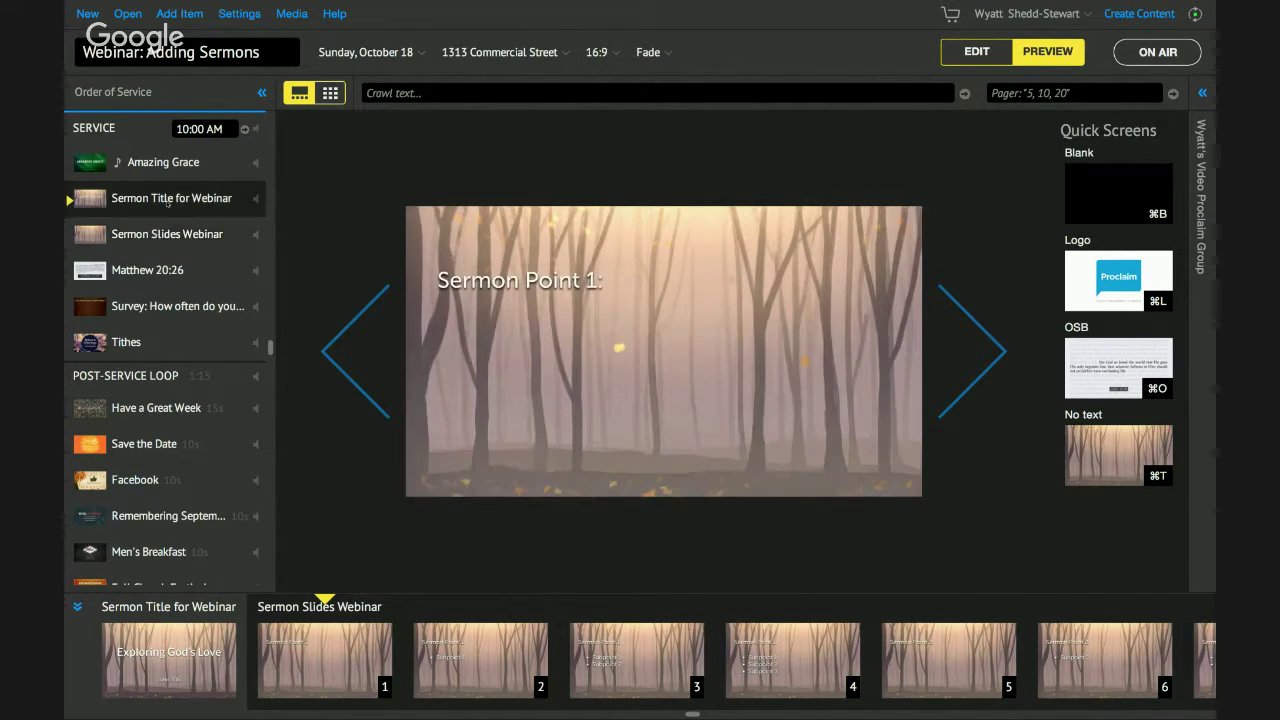
key(Left)
key(Right)
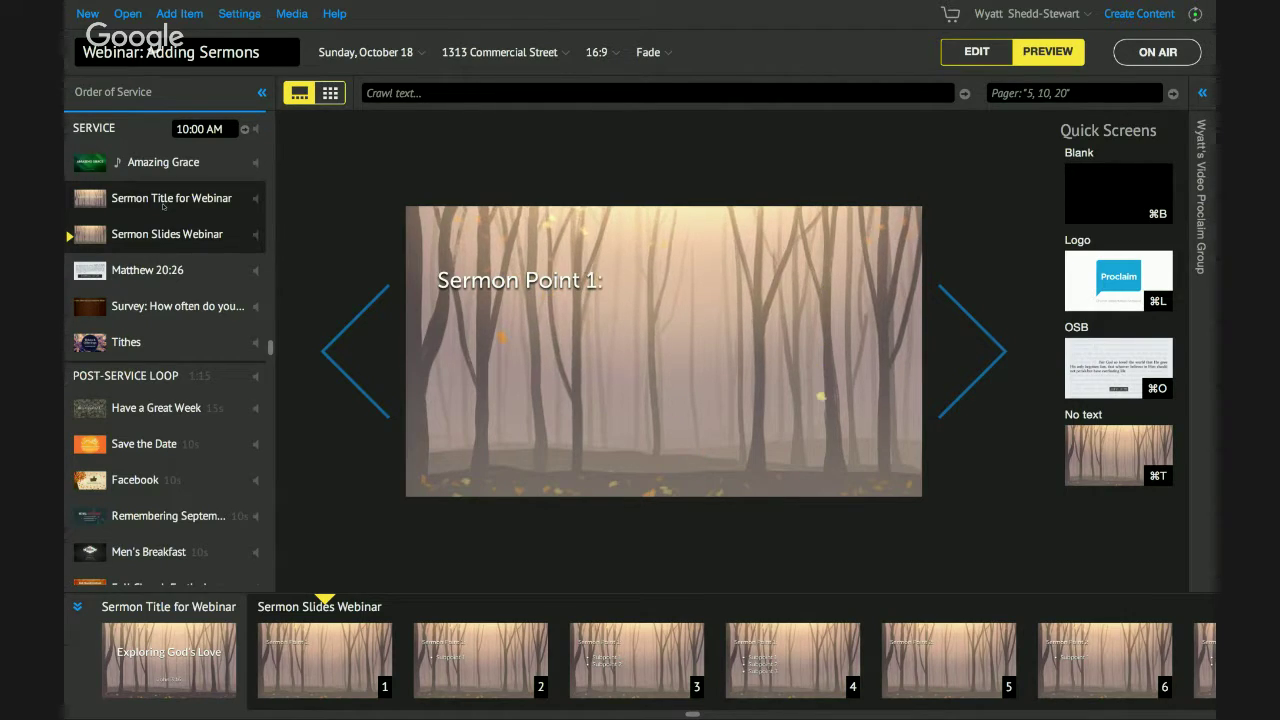
click(163, 205)
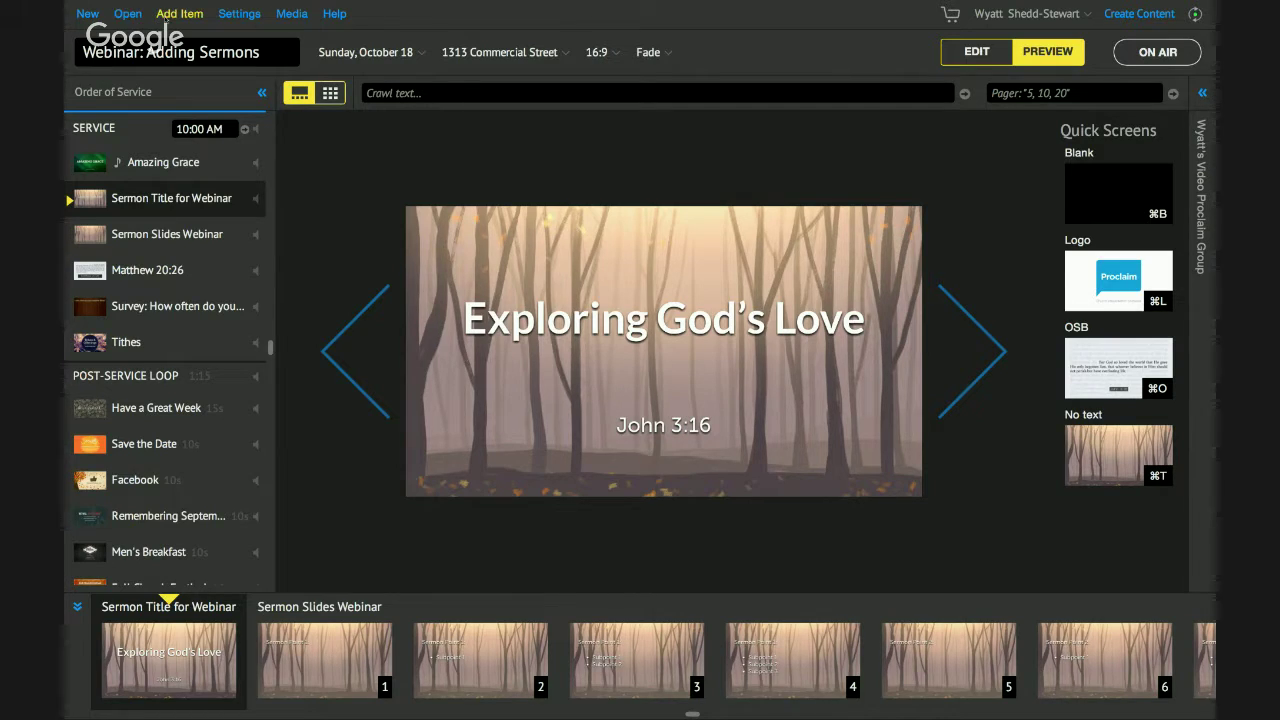
click(172, 14)
Add a Bible item with reference 'jn 3:16' to load the ESV John 3:16 passage.
click(207, 101)
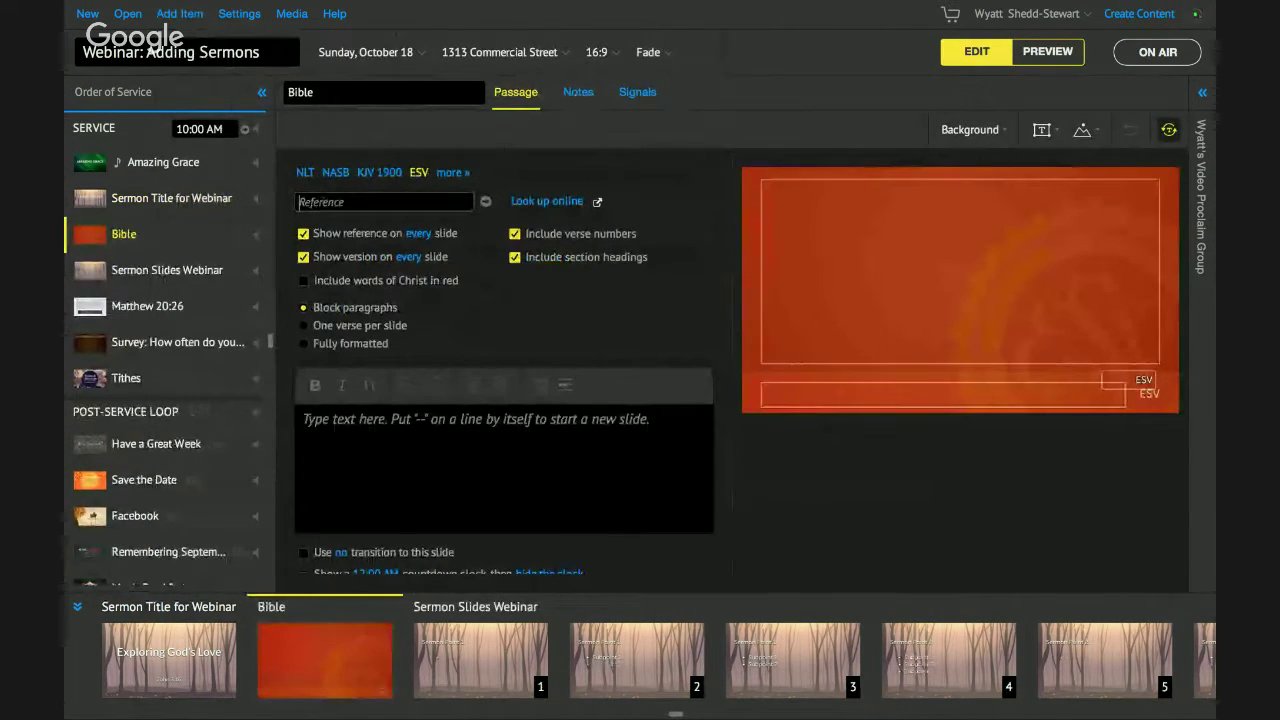
text(jn 3:16)
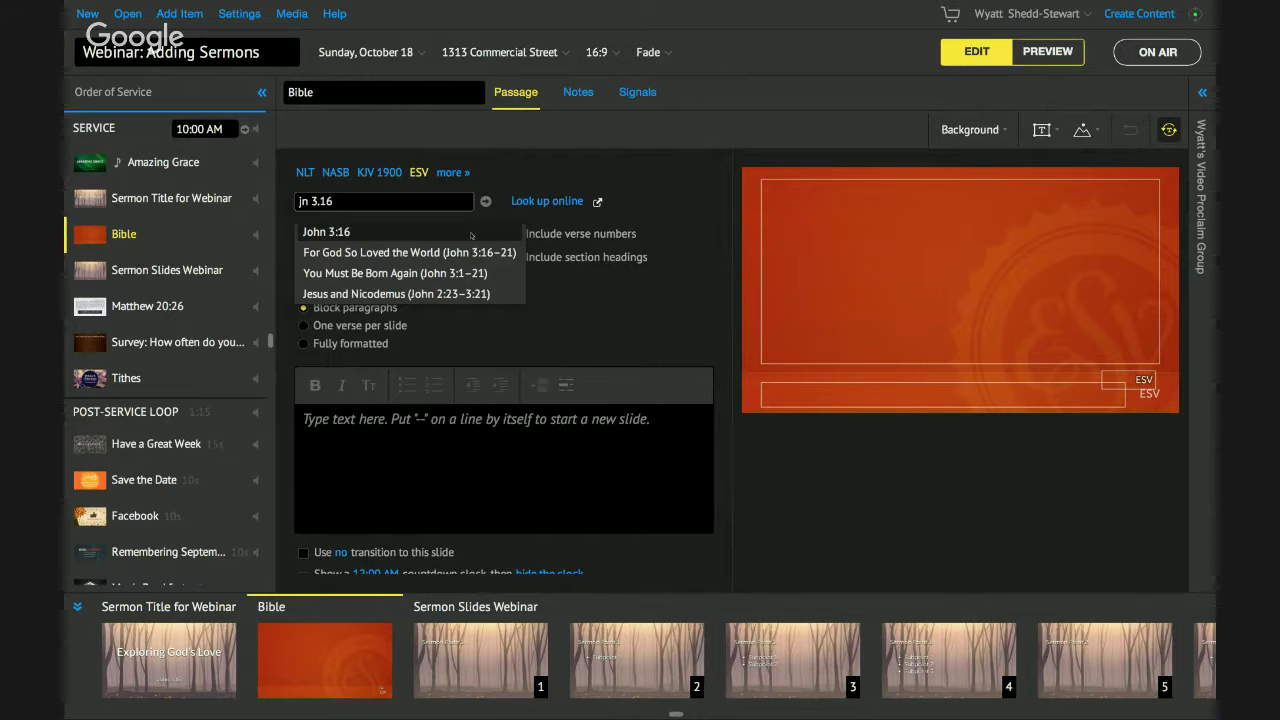
key(Return)
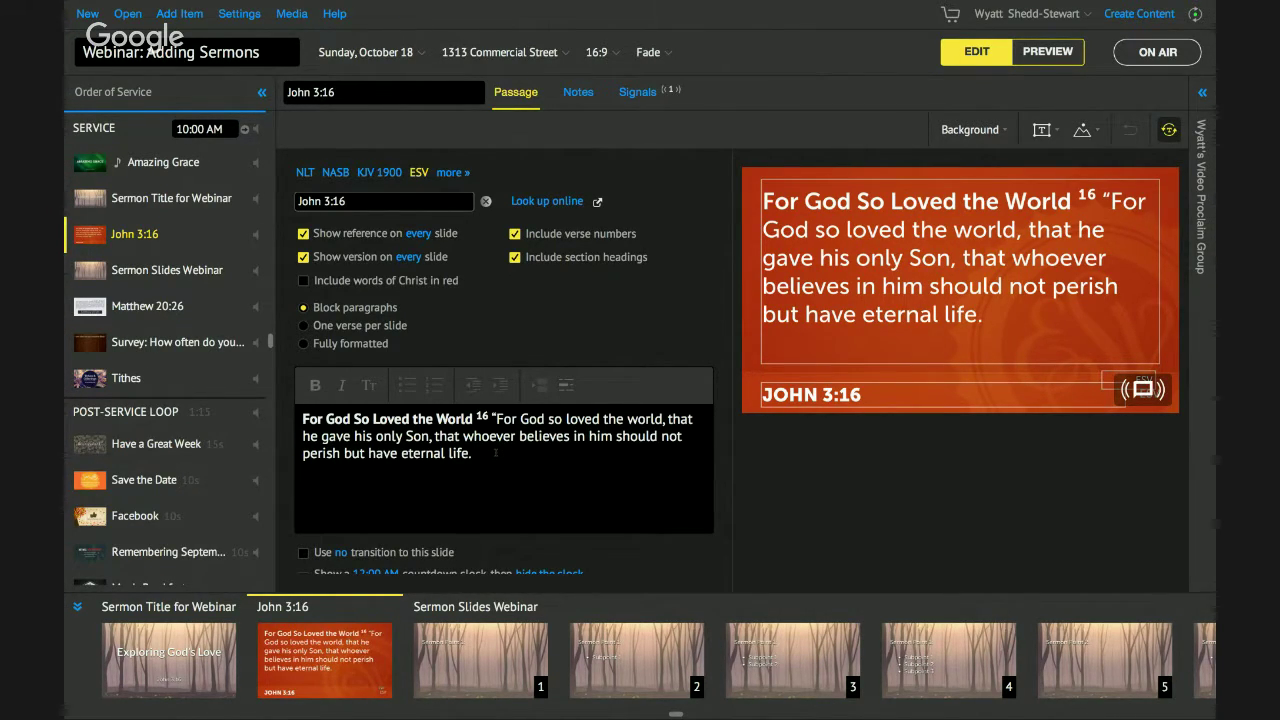
click(496, 453)
Trim the John 3:16 verse to end at 'he gave his only Son' and remove the stray 'a' after 16.
drag(496, 453, 447, 437)
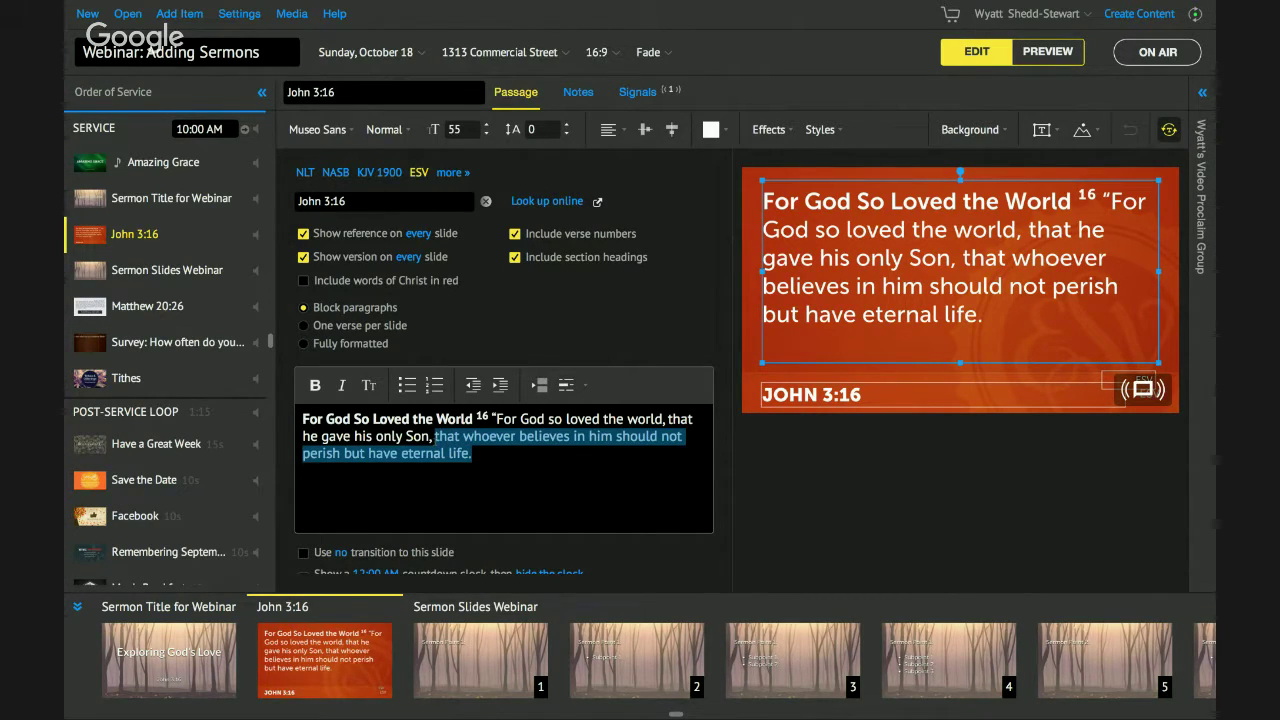
key(BackSpace)
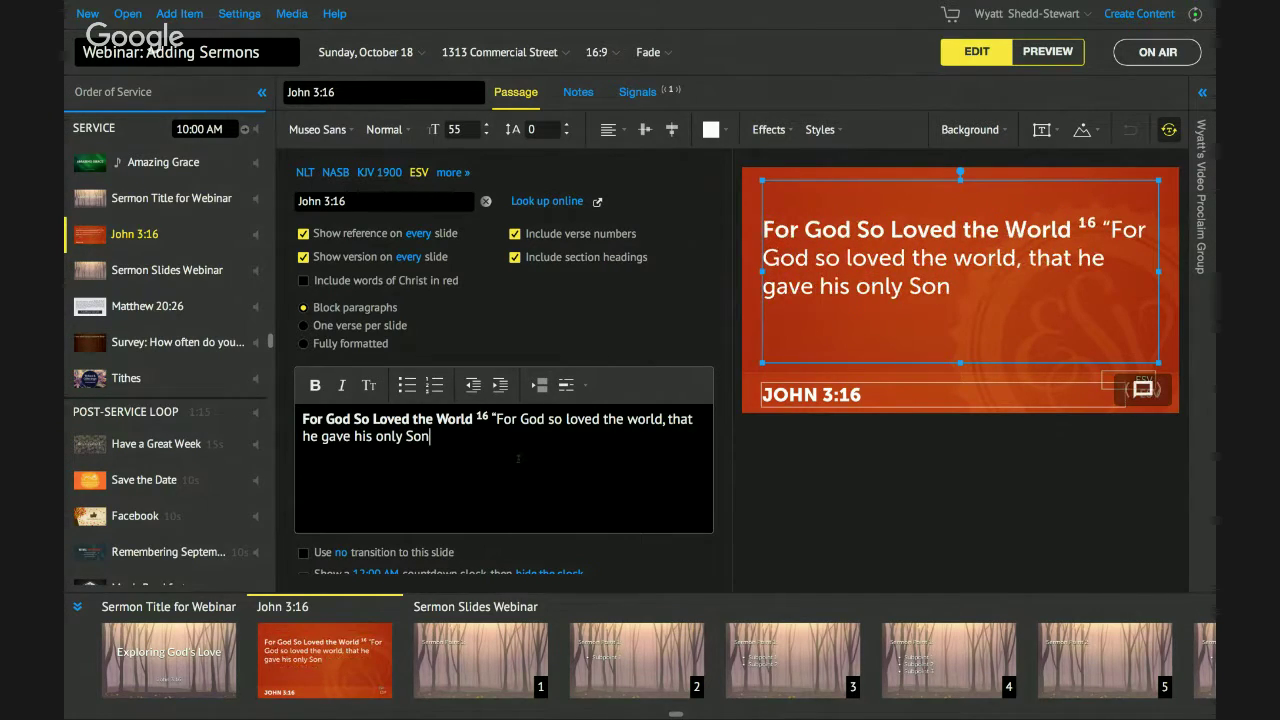
click(486, 415)
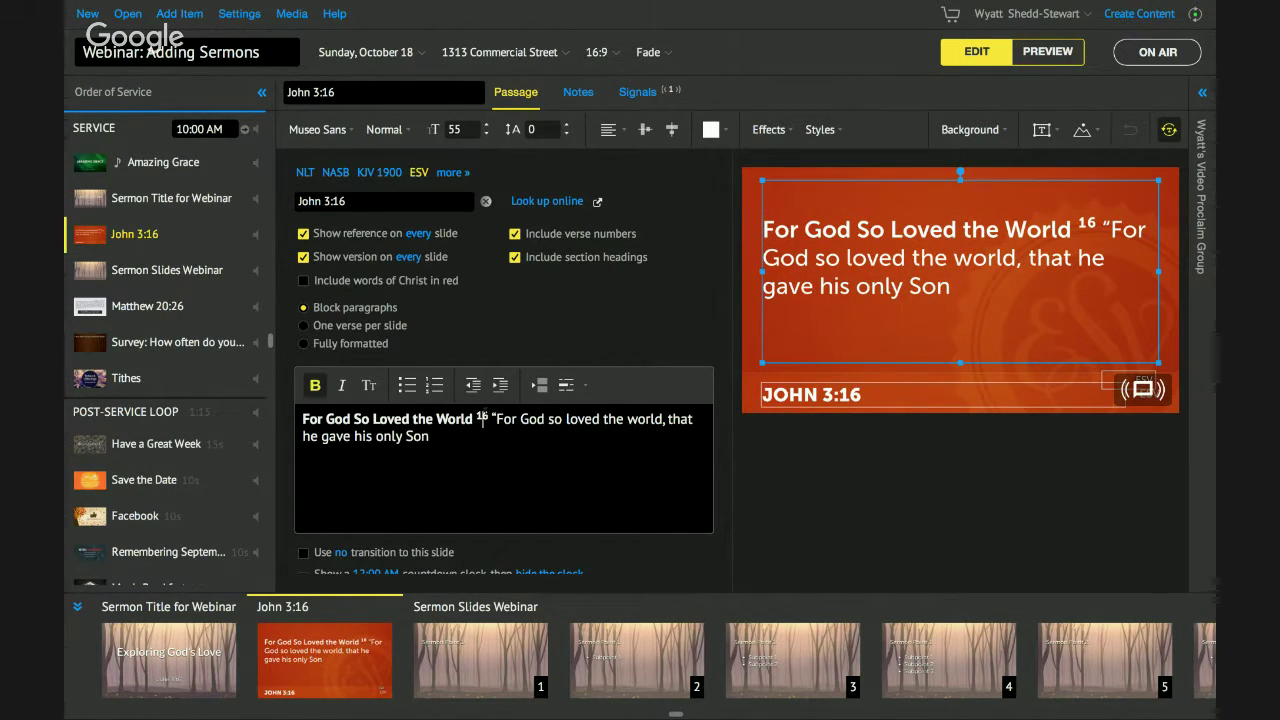
text(a)
click(458, 436)
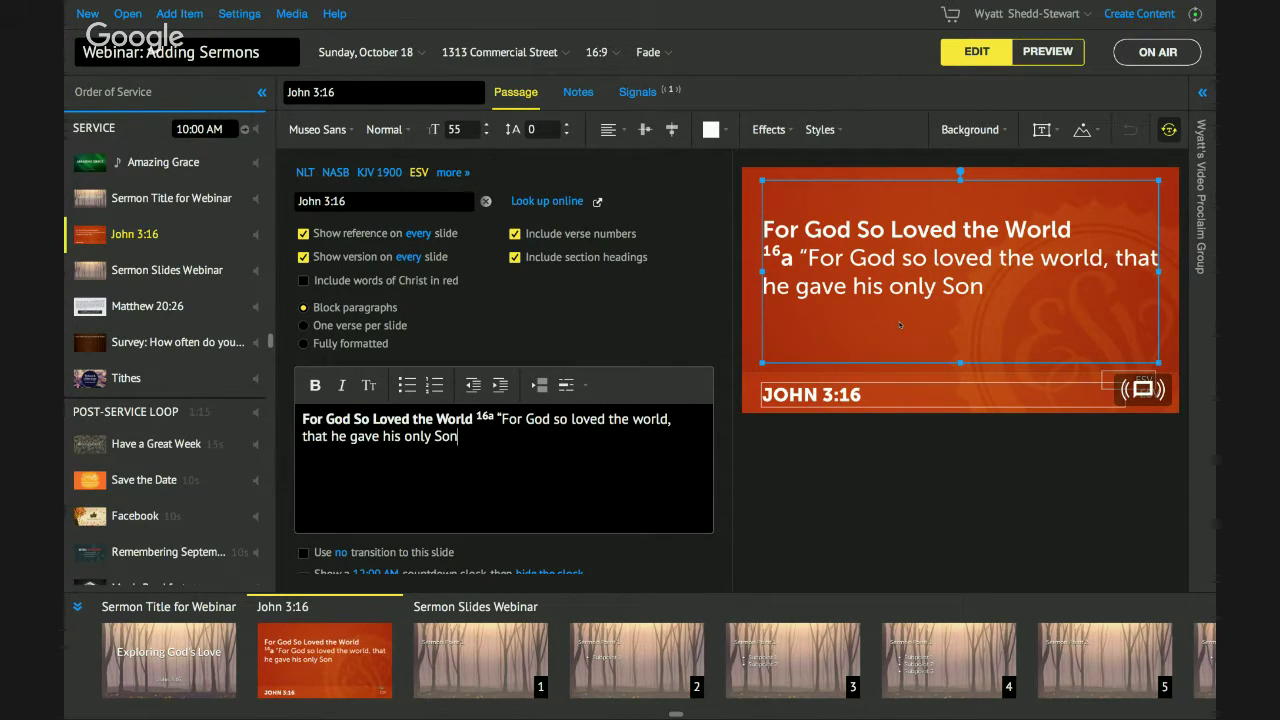
key(Up)
key(Right)
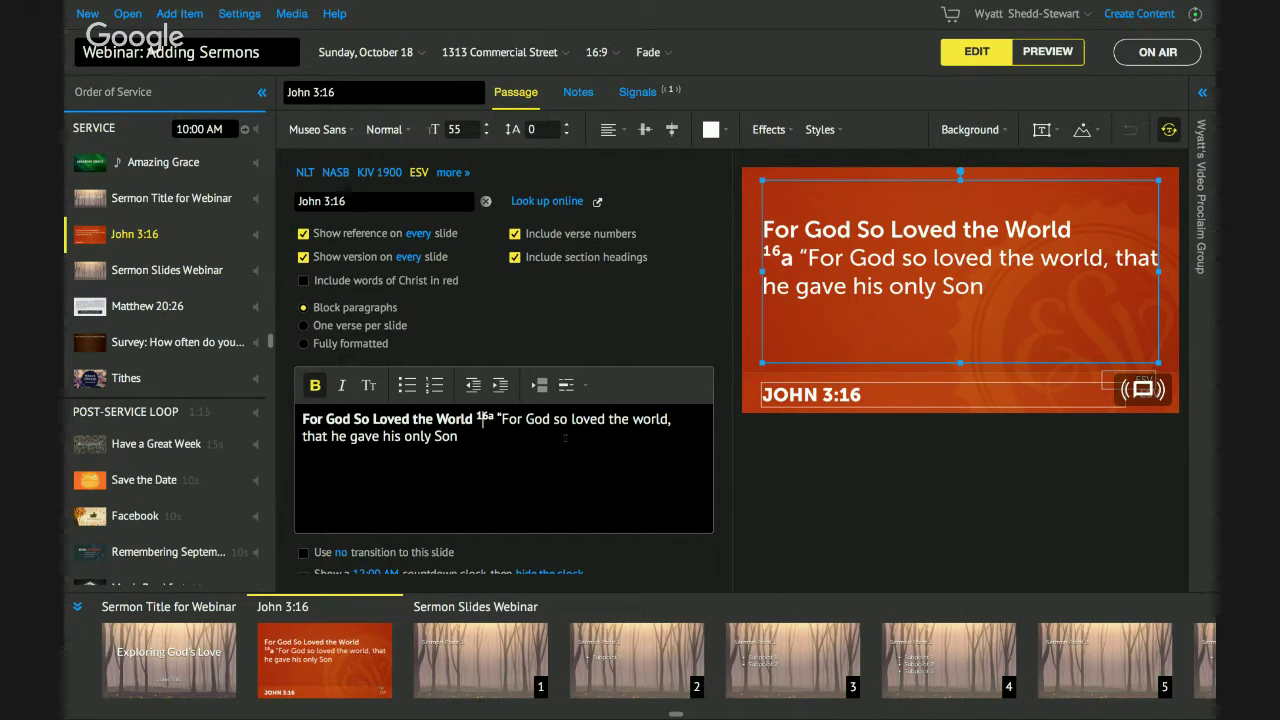
key(Delete)
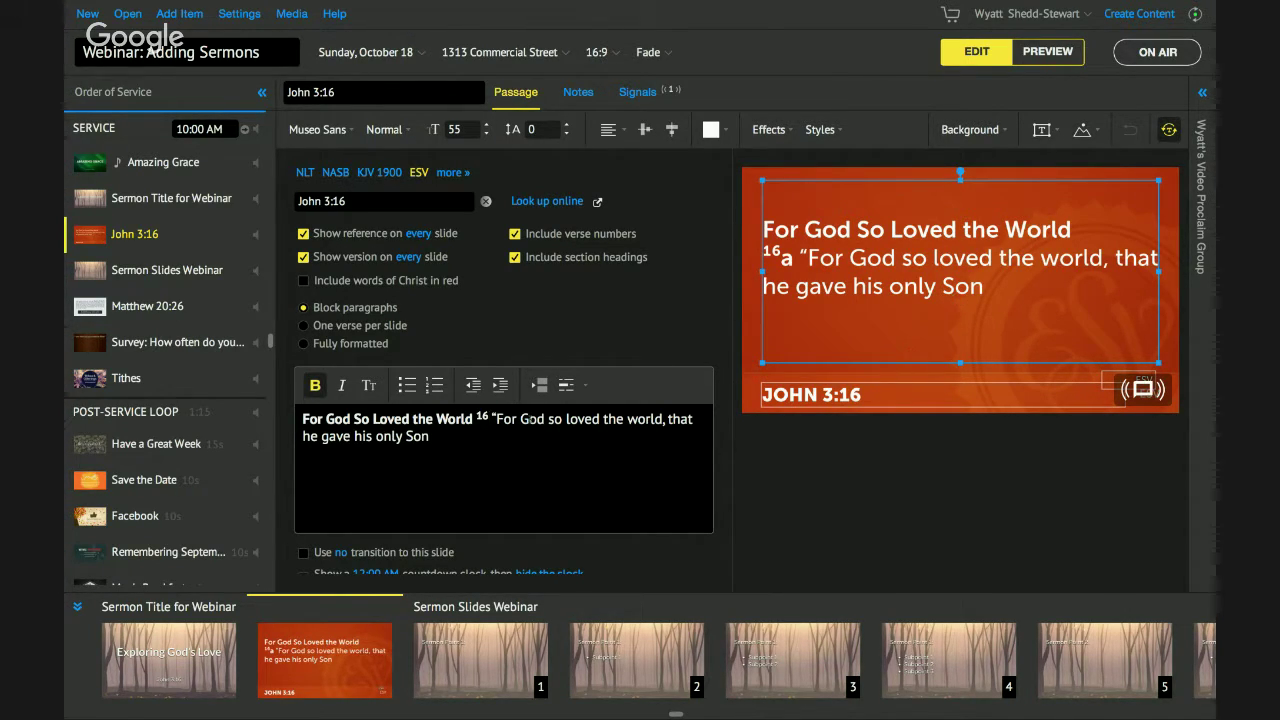
scroll(673, 365, down, 1)
click(150, 199)
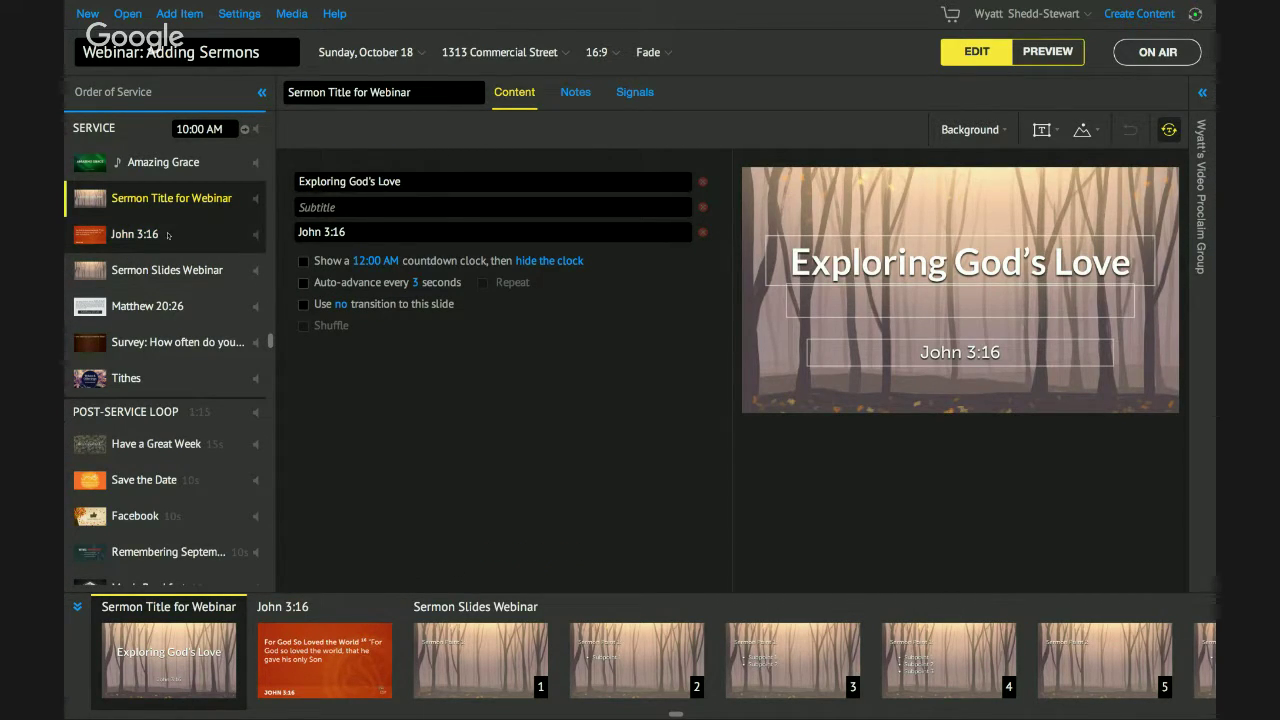
Give the John 3:16 slide the misty Autumn Forest background from Suggested backgrounds.
click(168, 234)
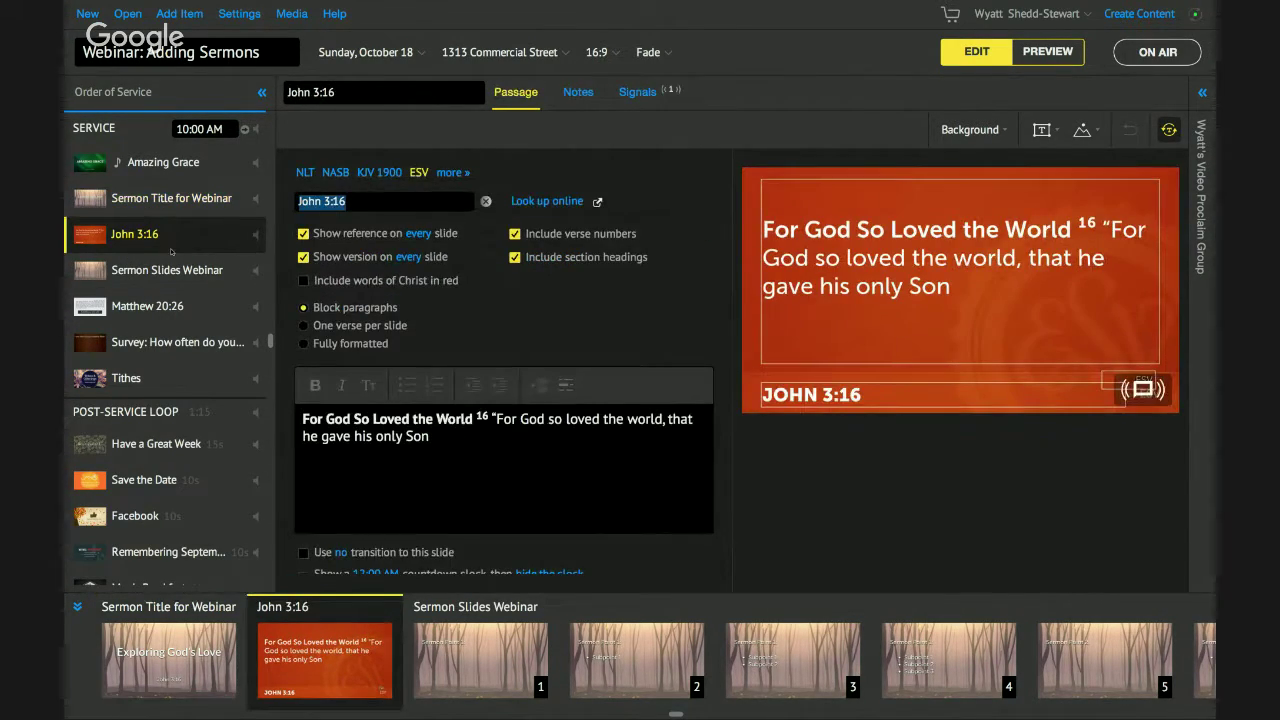
click(168, 270)
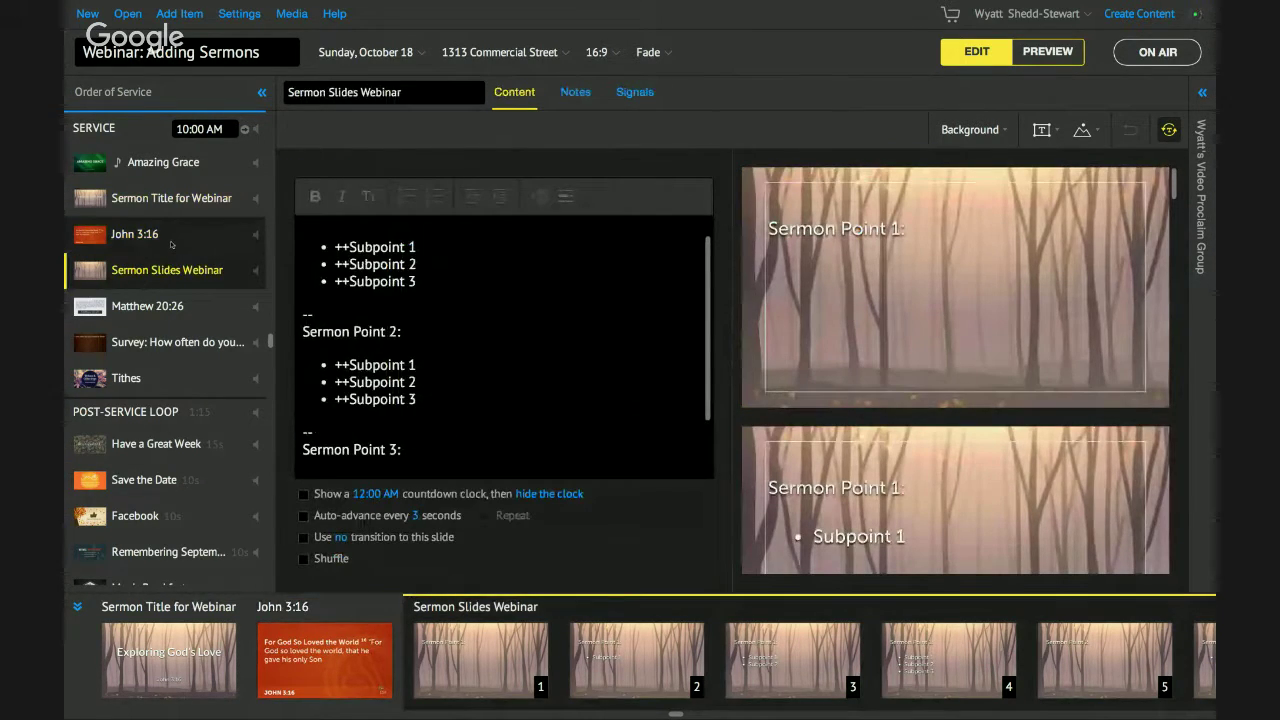
click(171, 240)
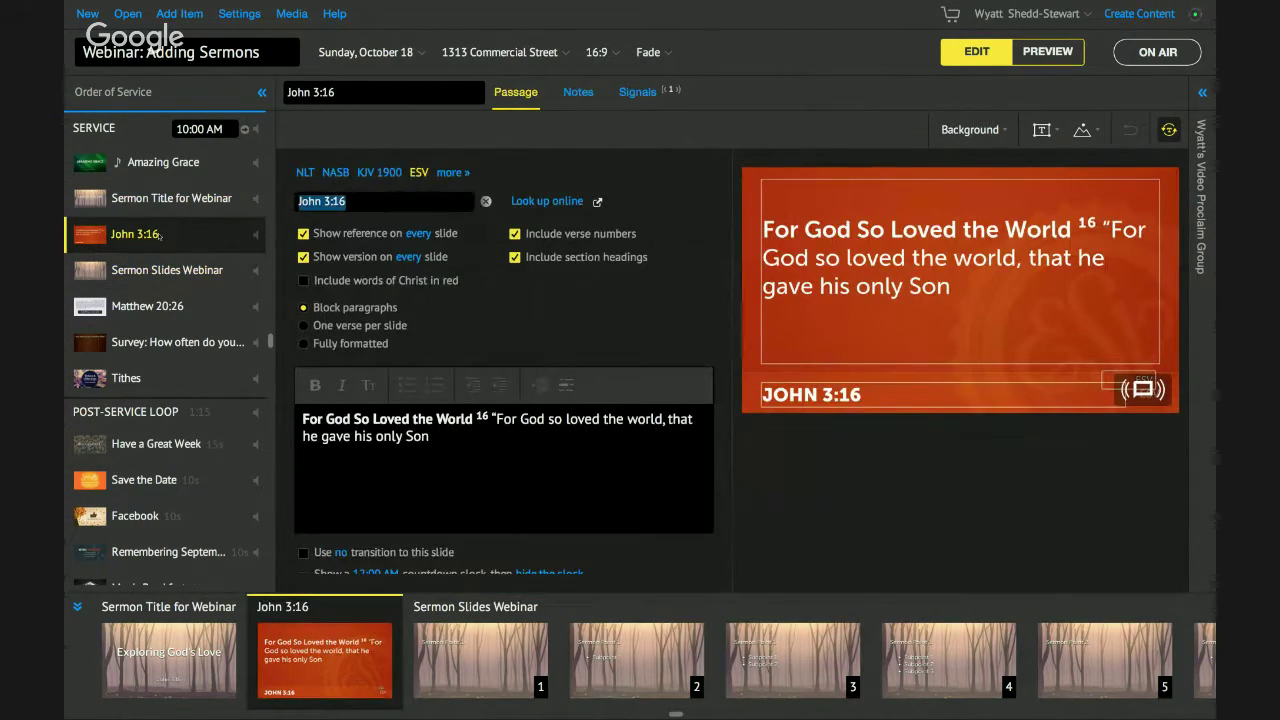
click(994, 129)
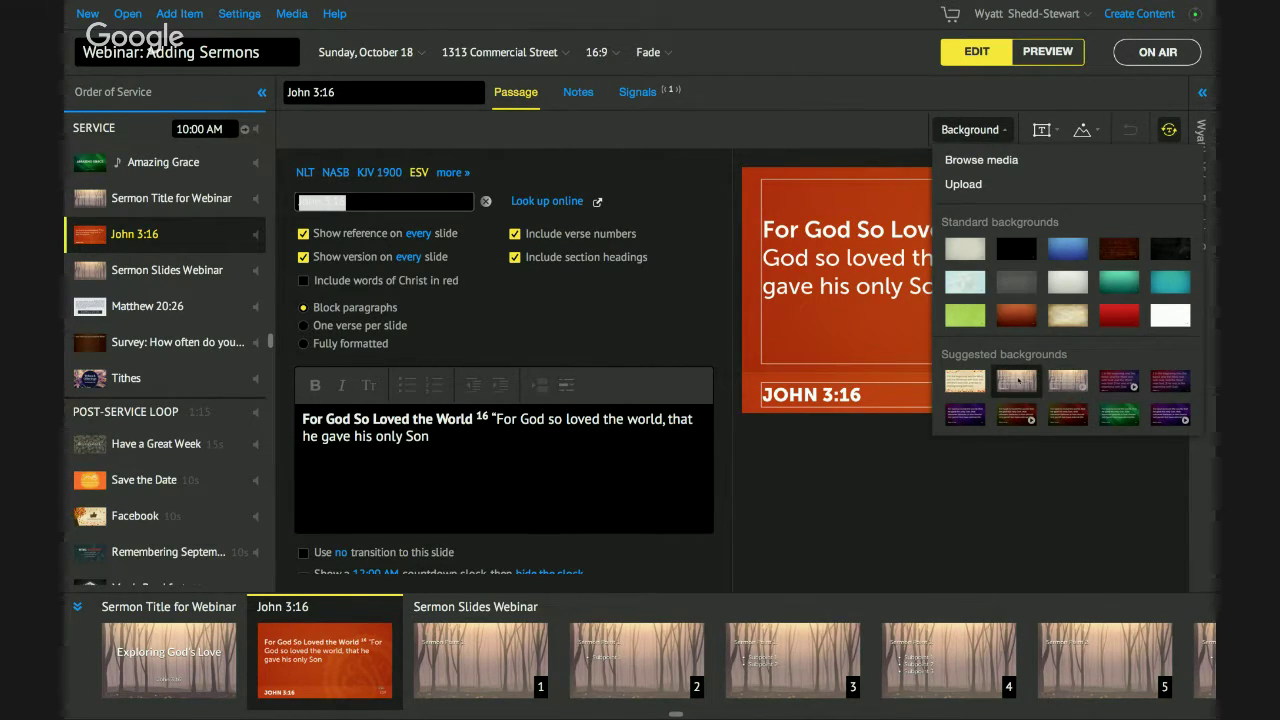
click(1070, 383)
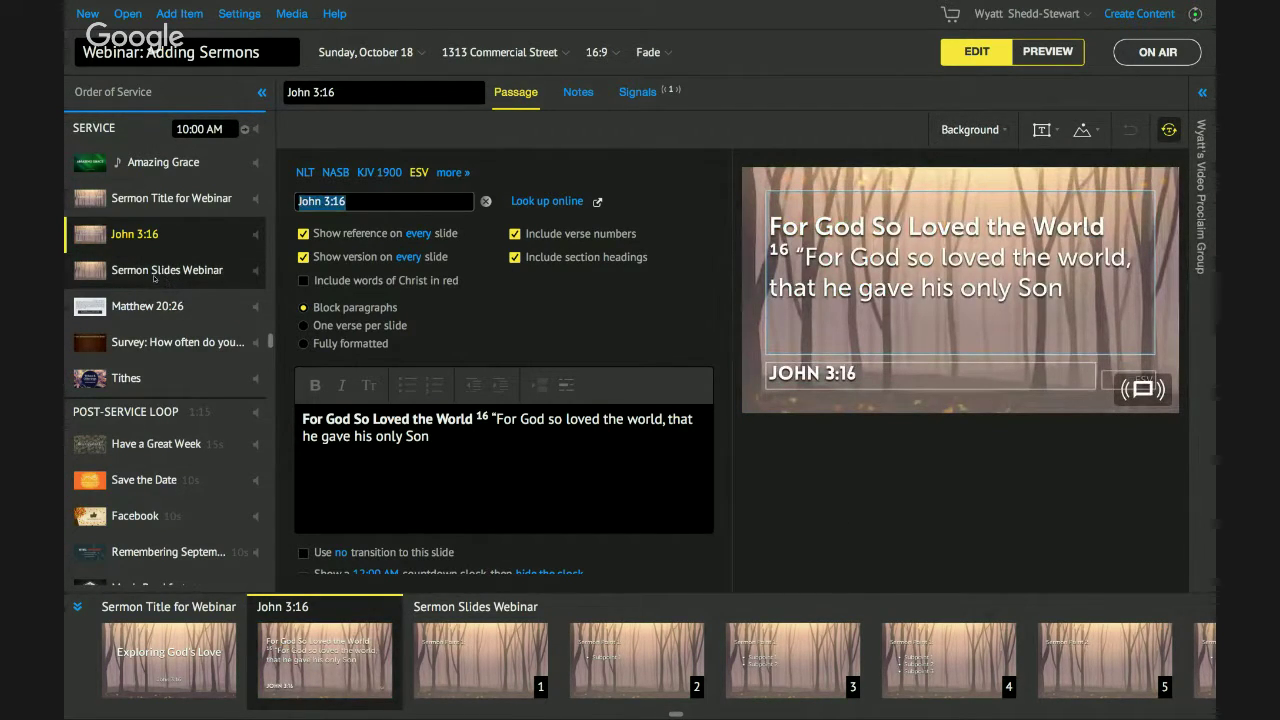
key(Up)
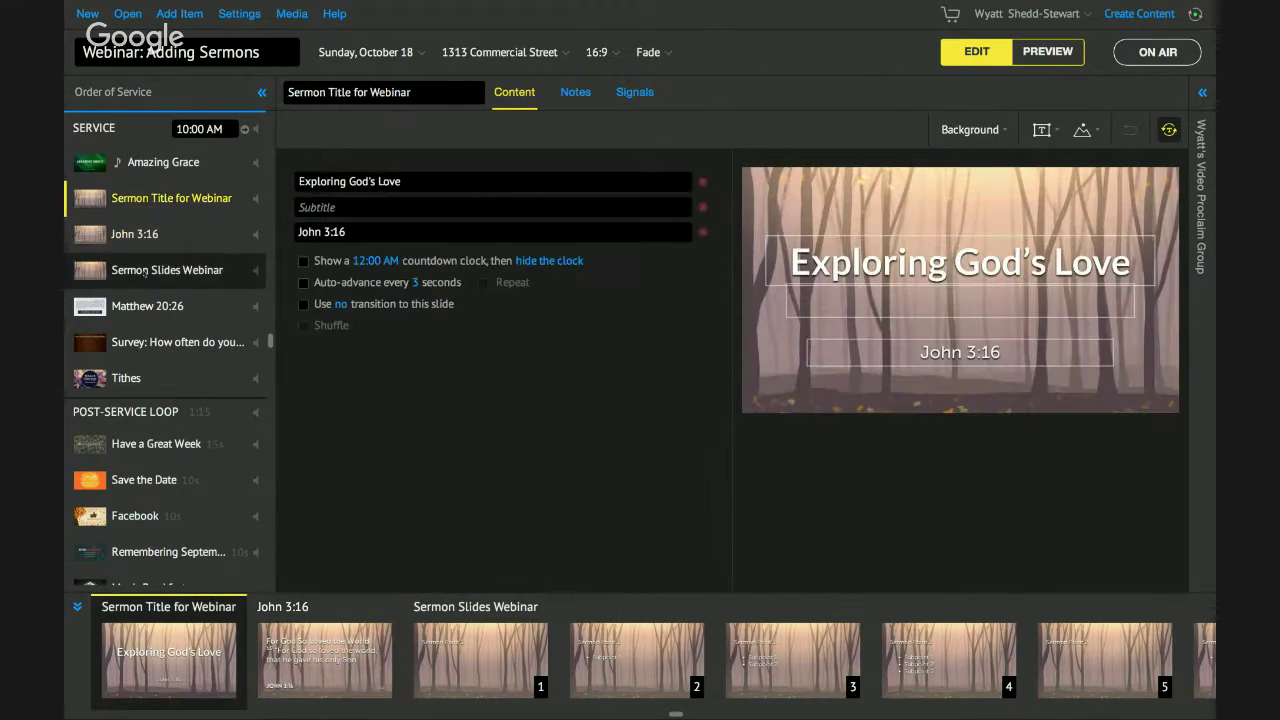
In Sermon Slides Webinar, add a '[[John3:16]]' line under Sermon Point 2.
click(145, 270)
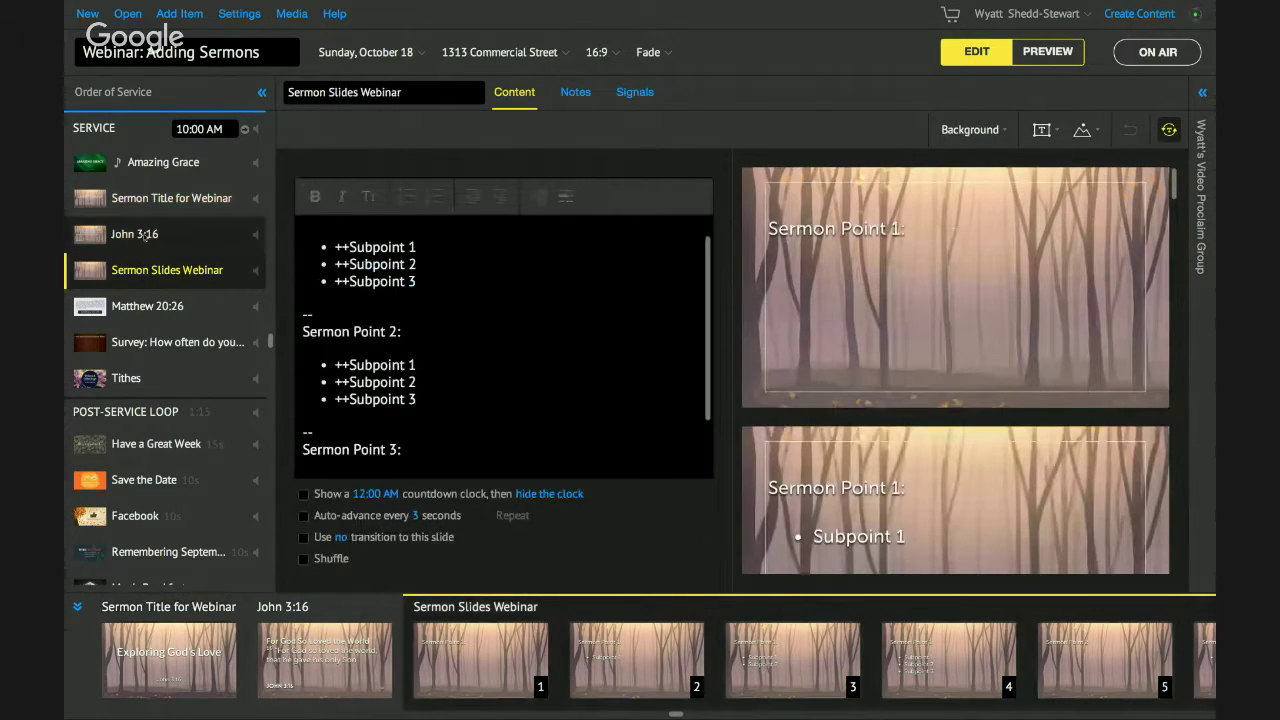
click(147, 234)
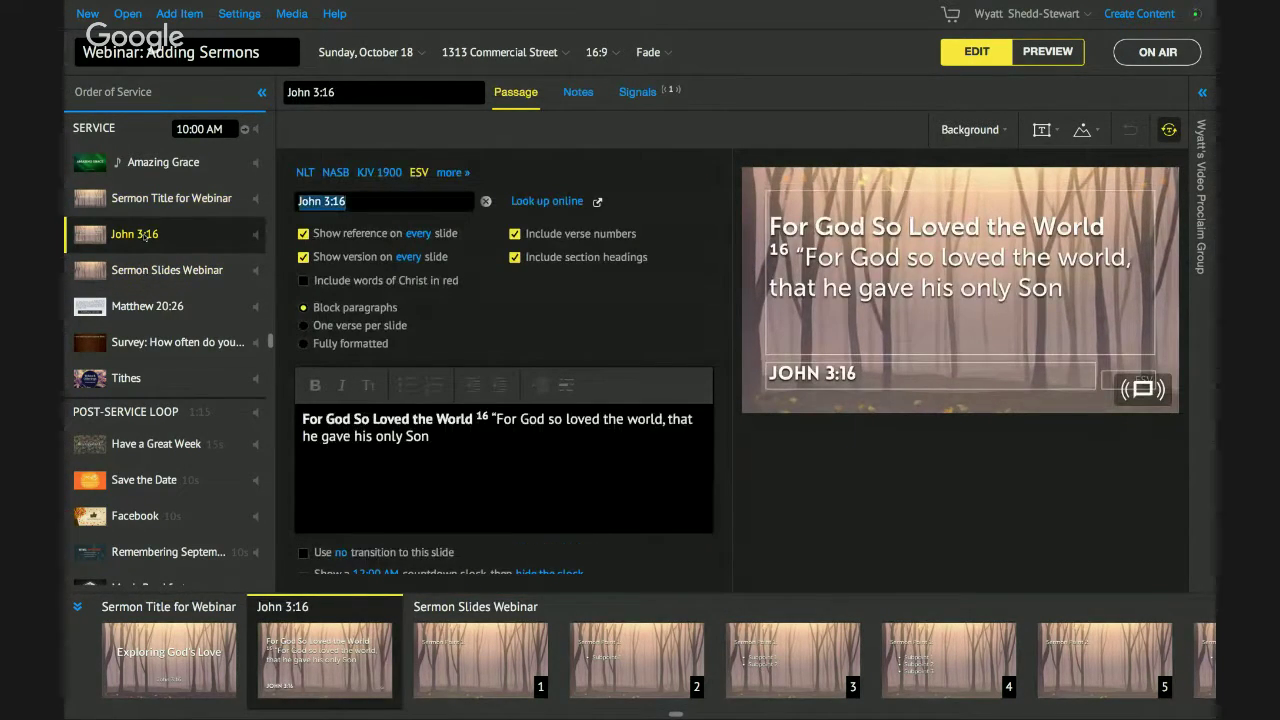
click(145, 270)
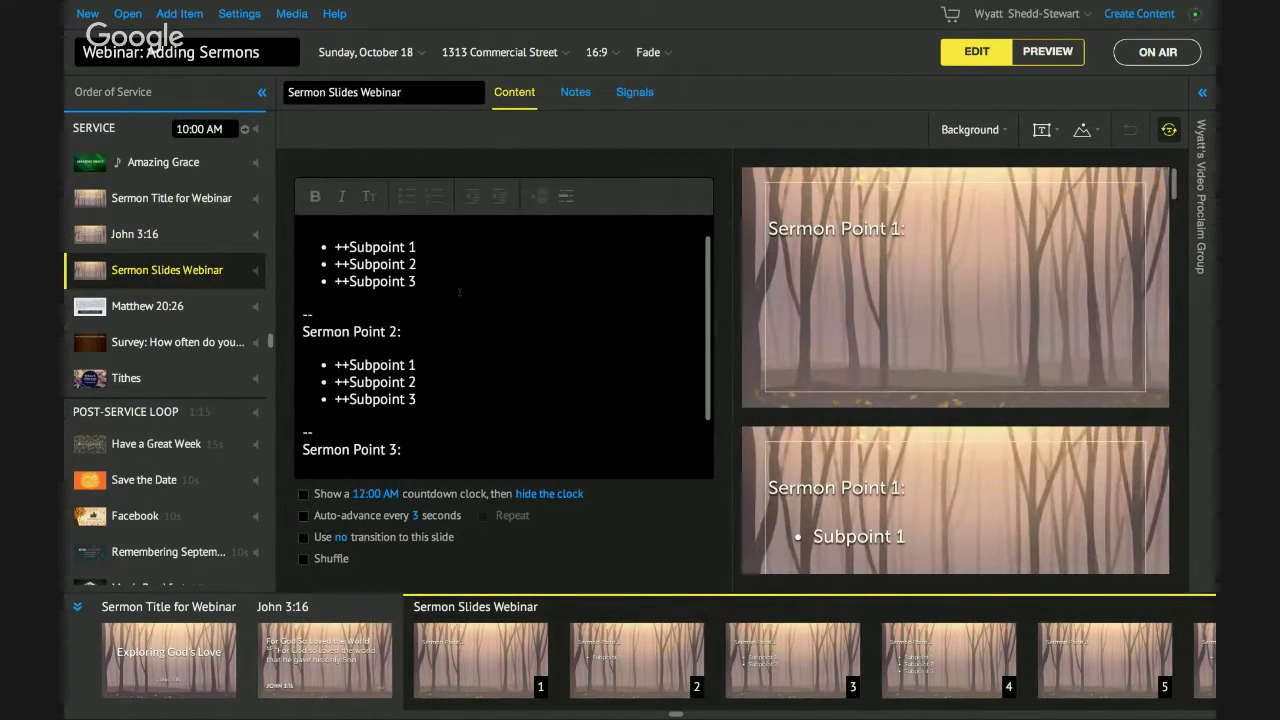
scroll(459, 292, up, 1)
scroll(459, 292, down, 2)
scroll(459, 292, up, 2)
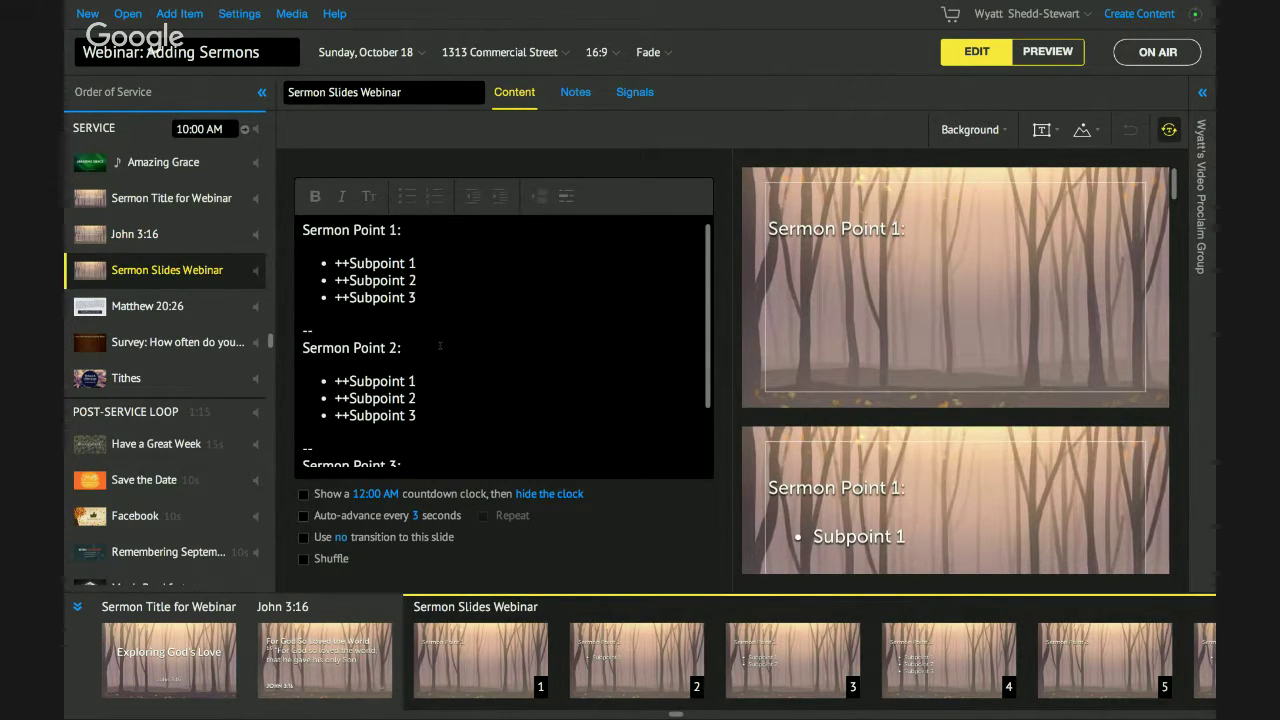
click(440, 346)
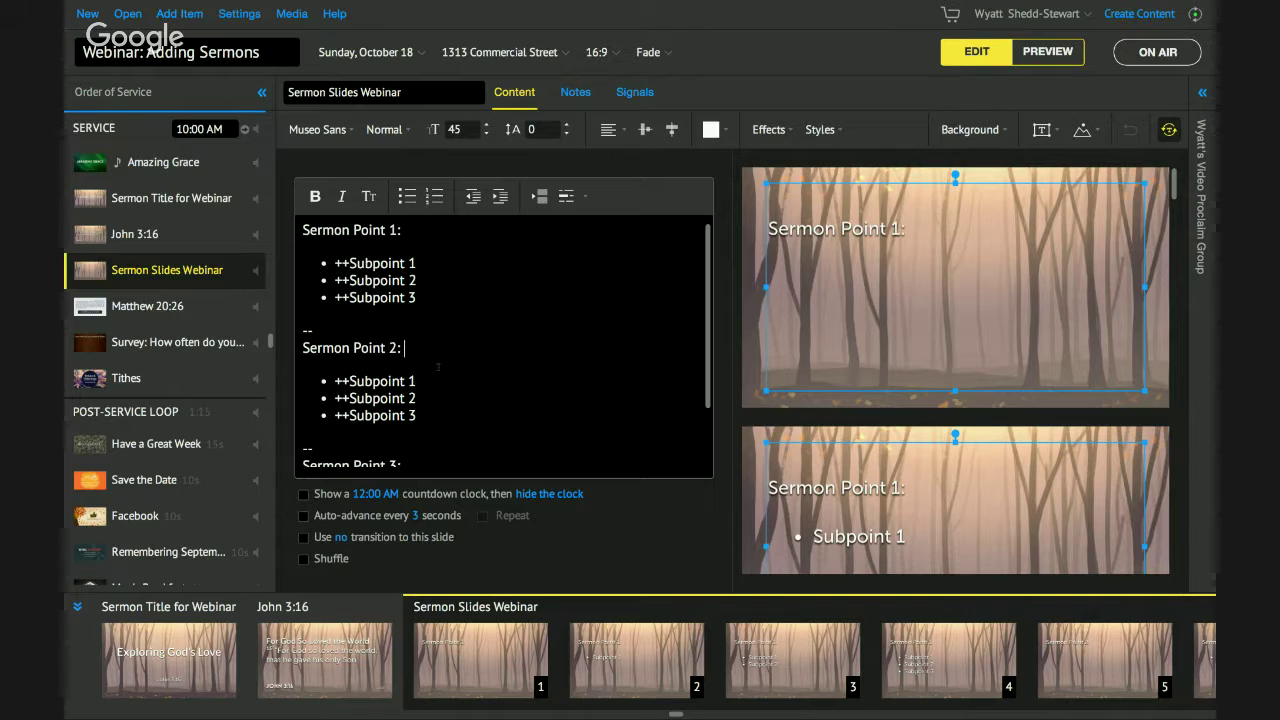
key(Return)
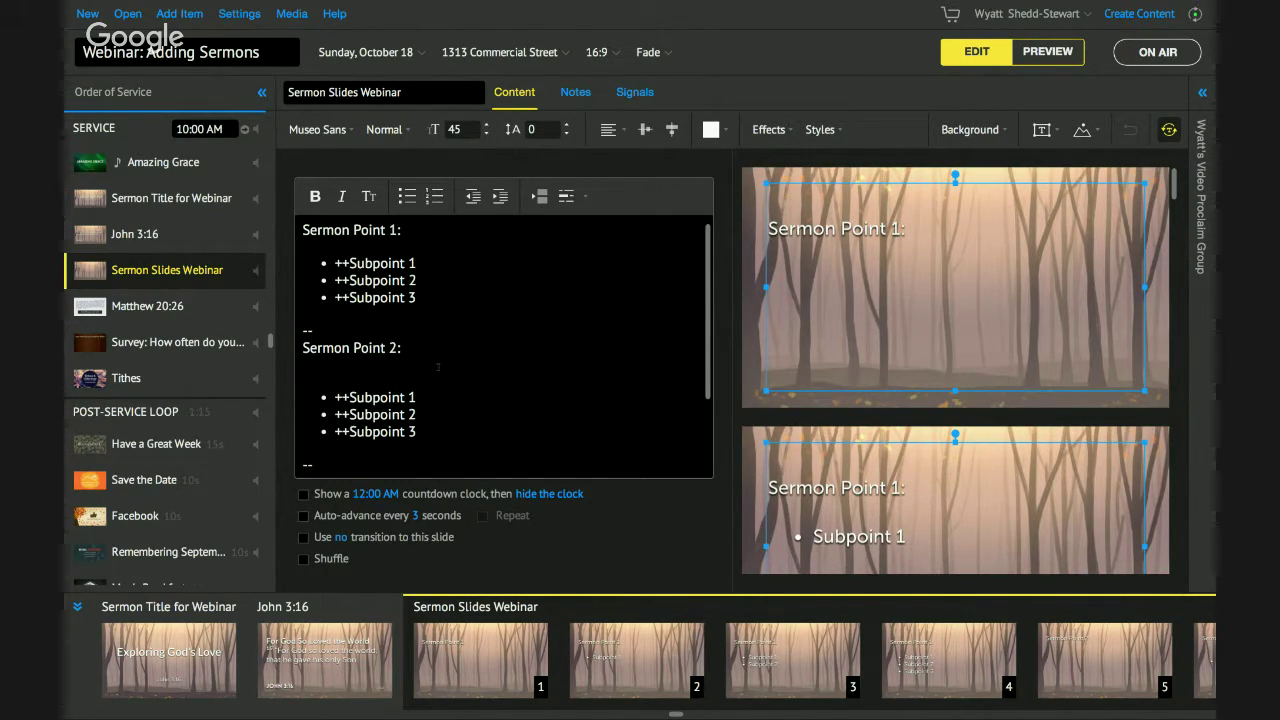
text([[)
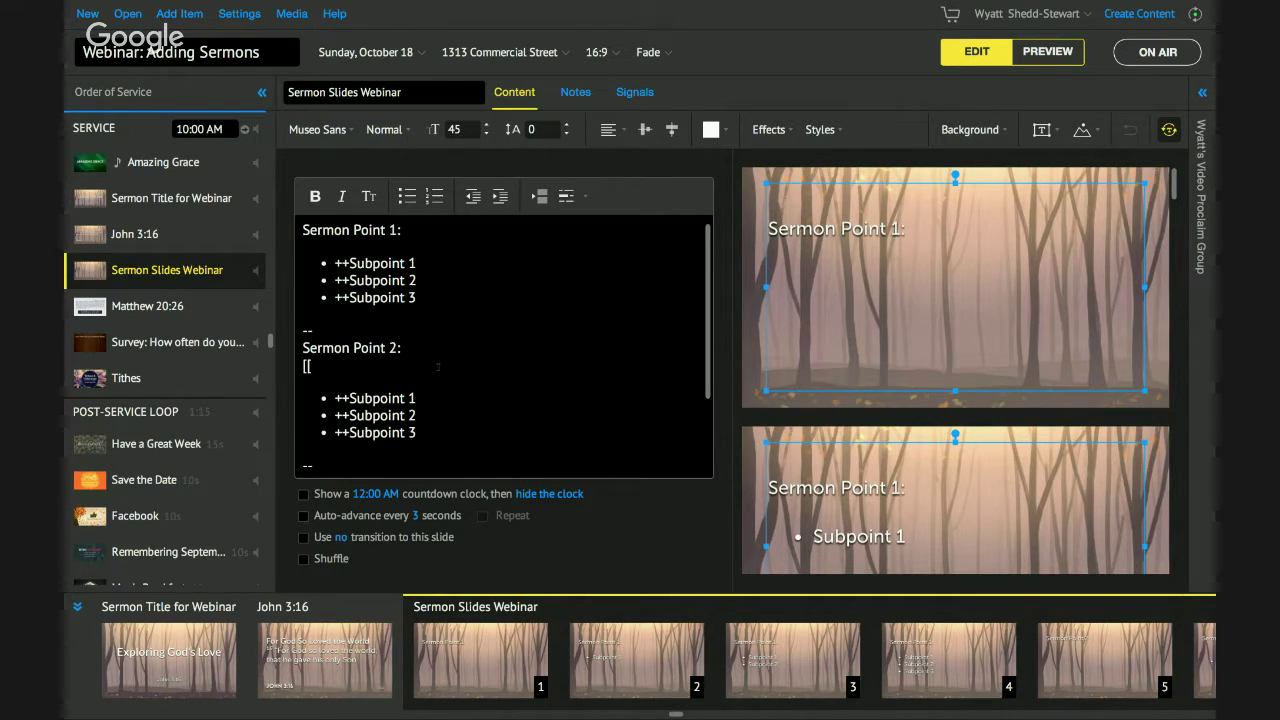
text(John3:16]])
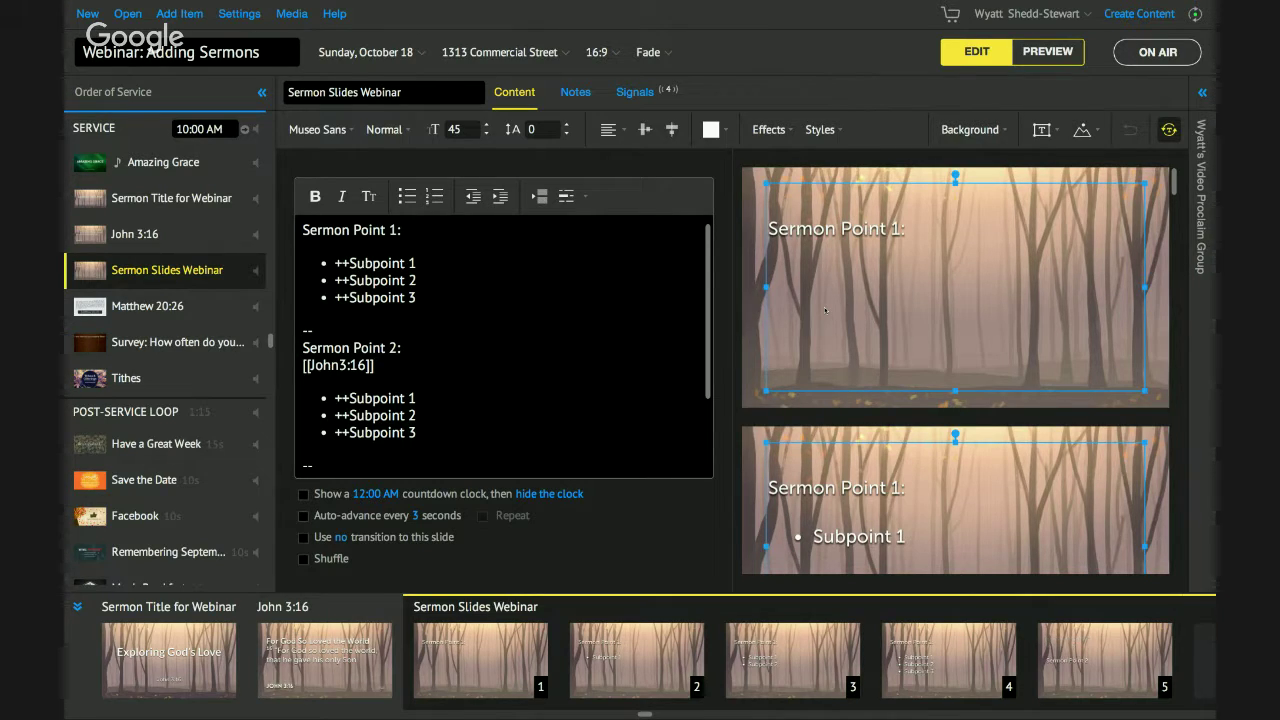
click(752, 642)
Delete the ++ before Subpoint 1 and switch to Preview.
scroll(754, 668, right, 5)
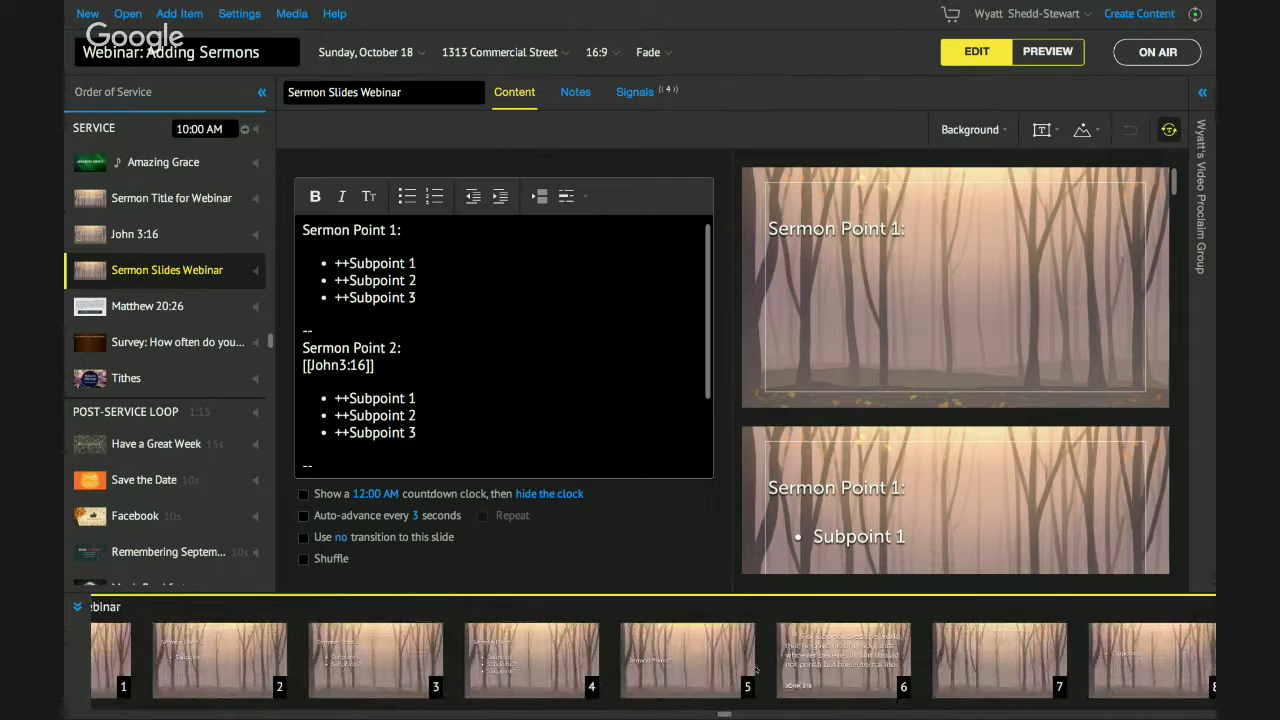
scroll(531, 391, down, 1)
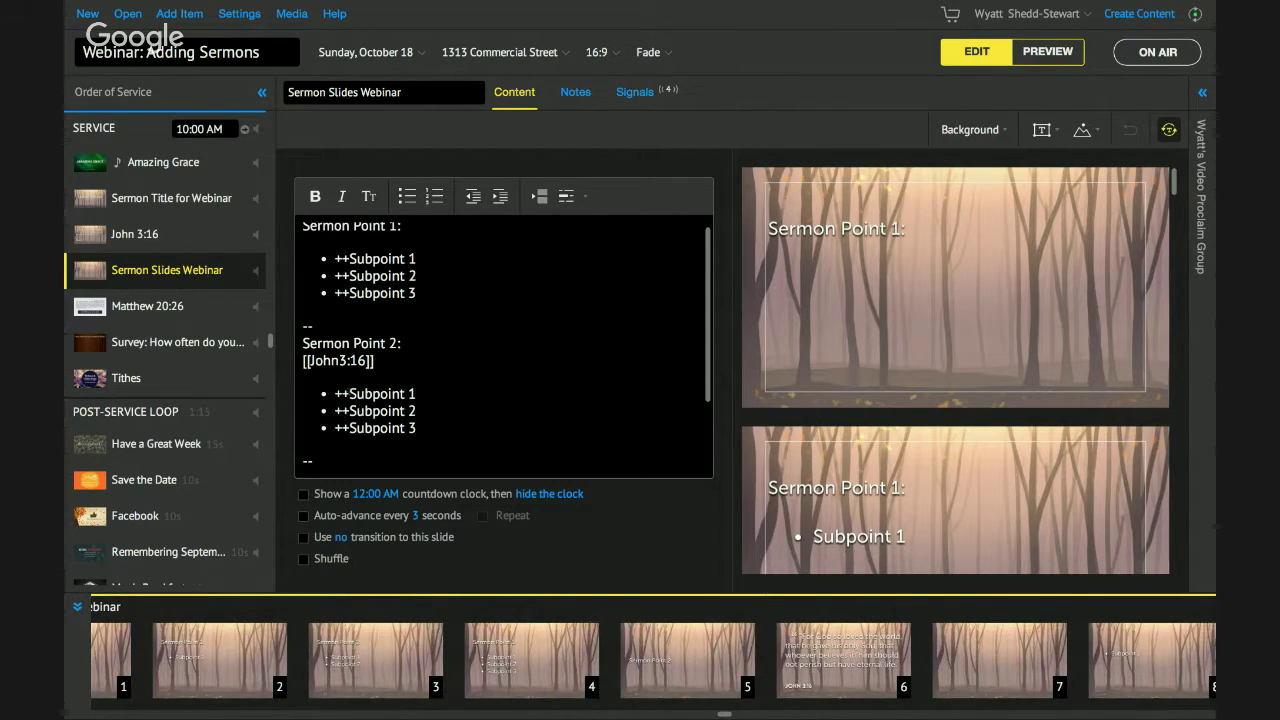
key(BackSpace)
key(BackSpace)
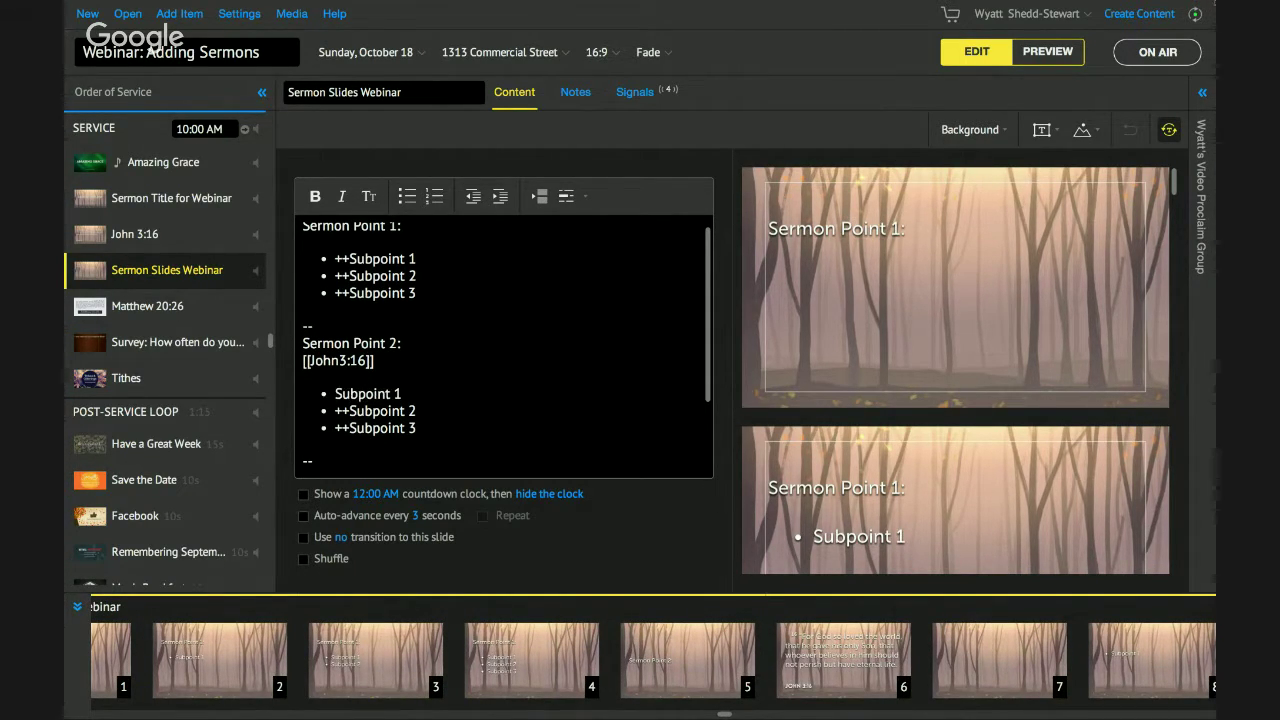
click(1040, 58)
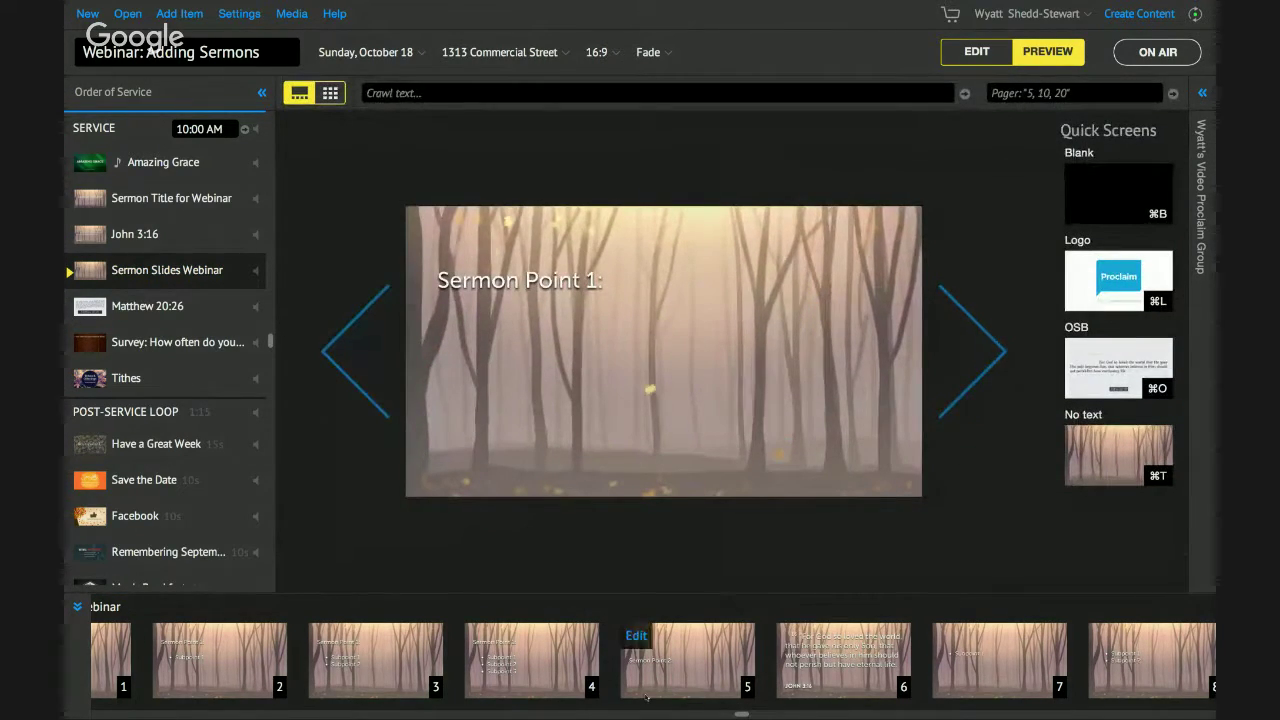
Preview from the Sermon Point 2 slide through the John 3:16 verse and subpoints, then return to editing.
click(645, 655)
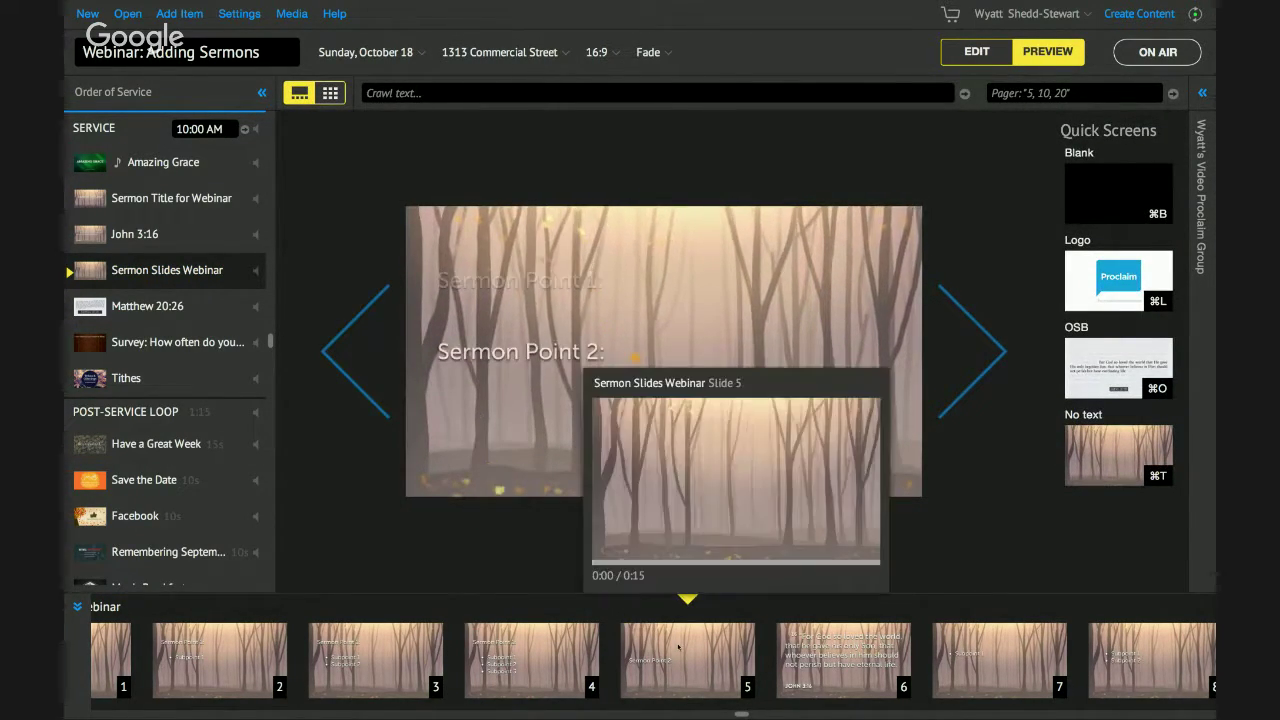
click(1000, 355)
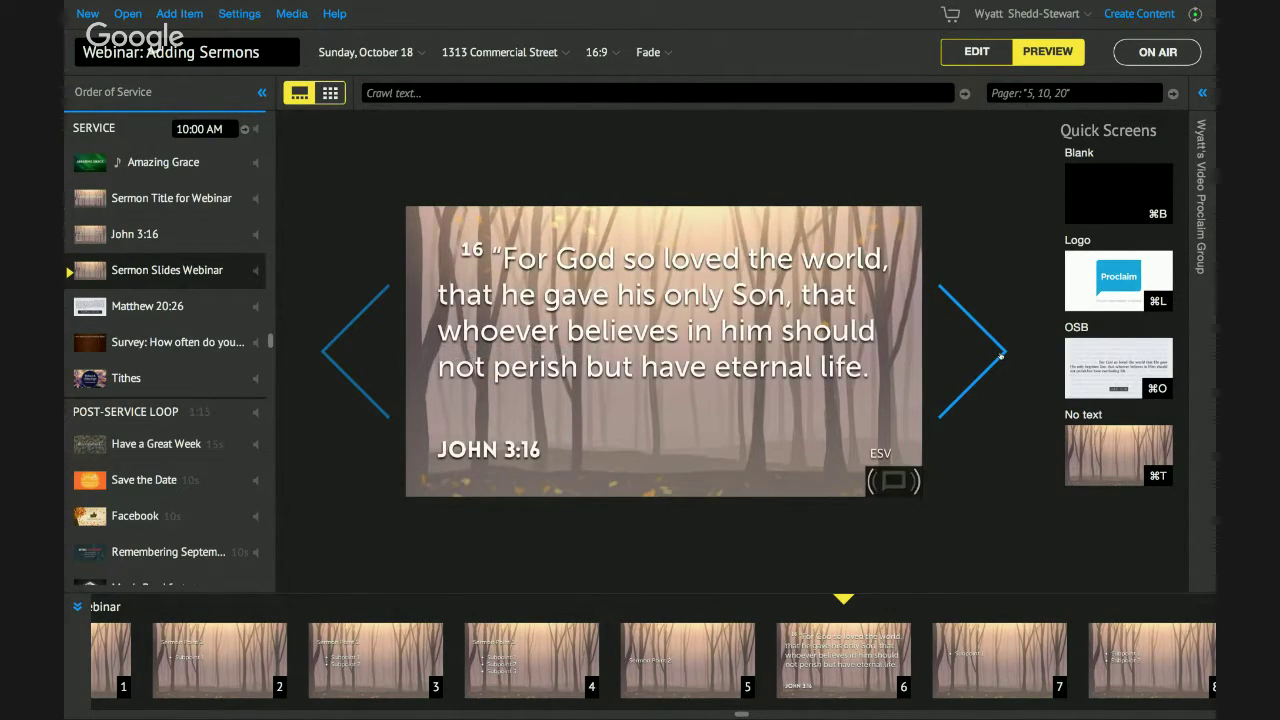
click(1000, 355)
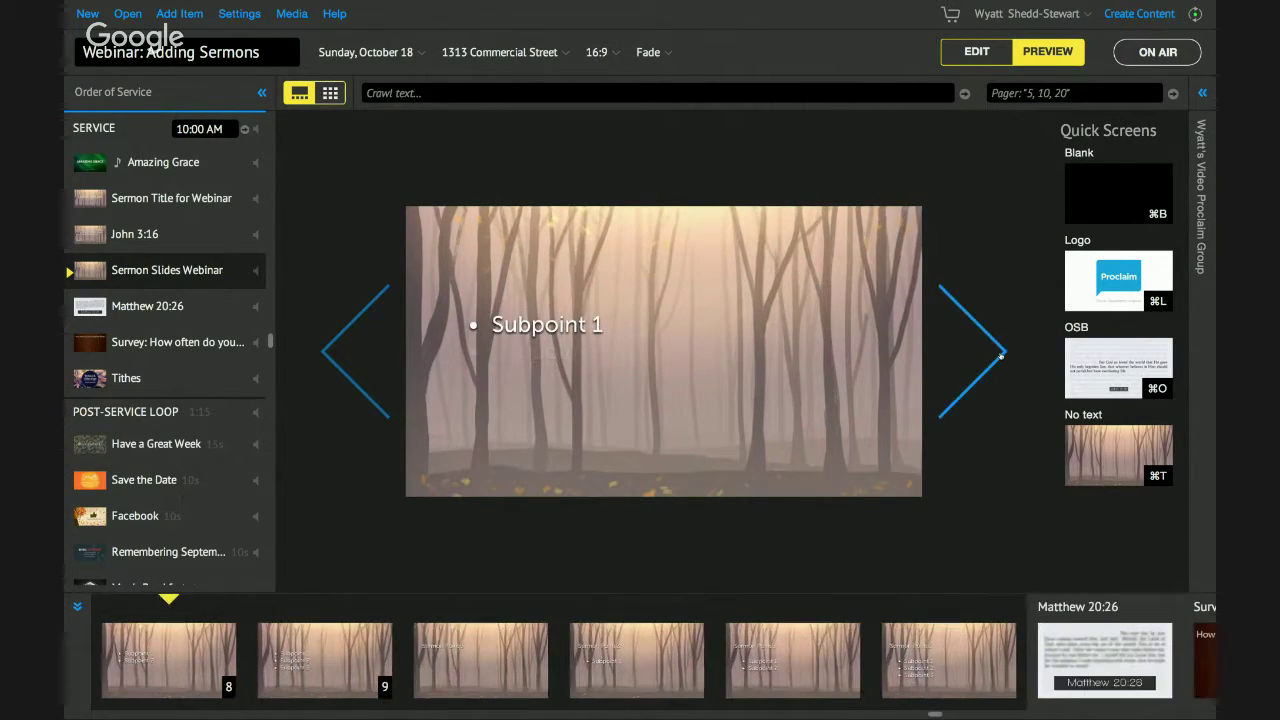
click(1000, 355)
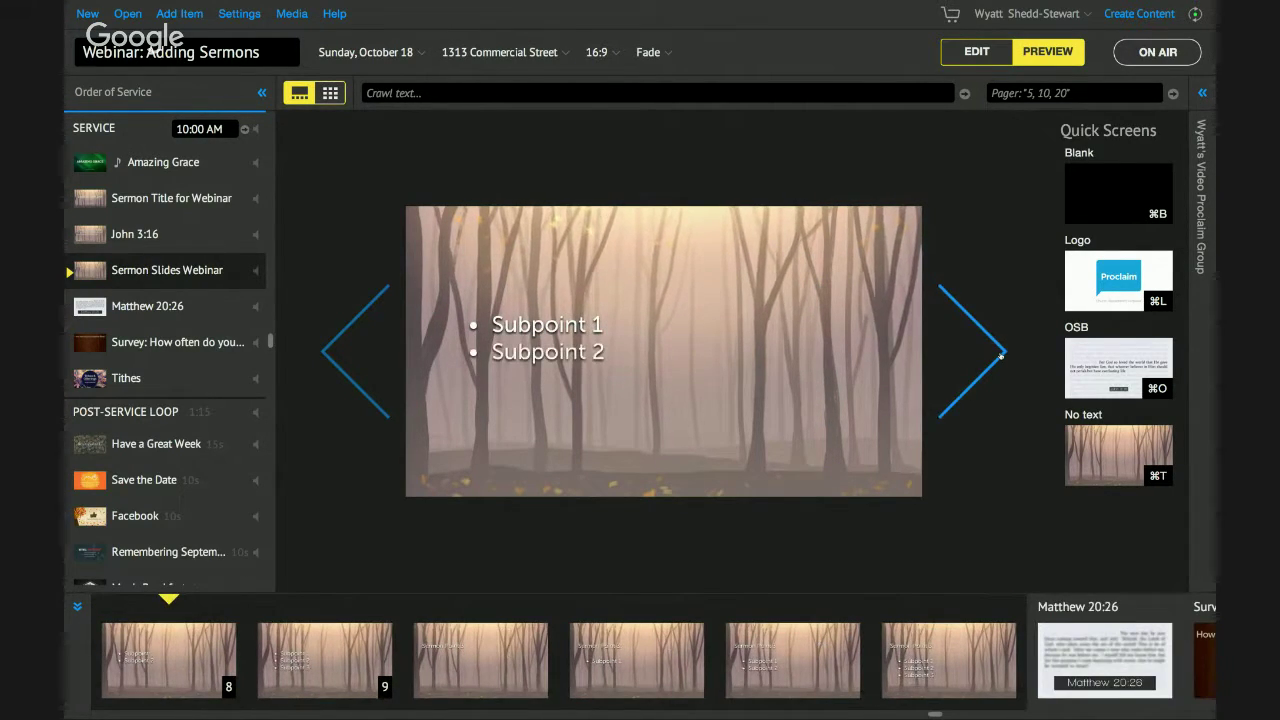
click(1000, 355)
click(355, 352)
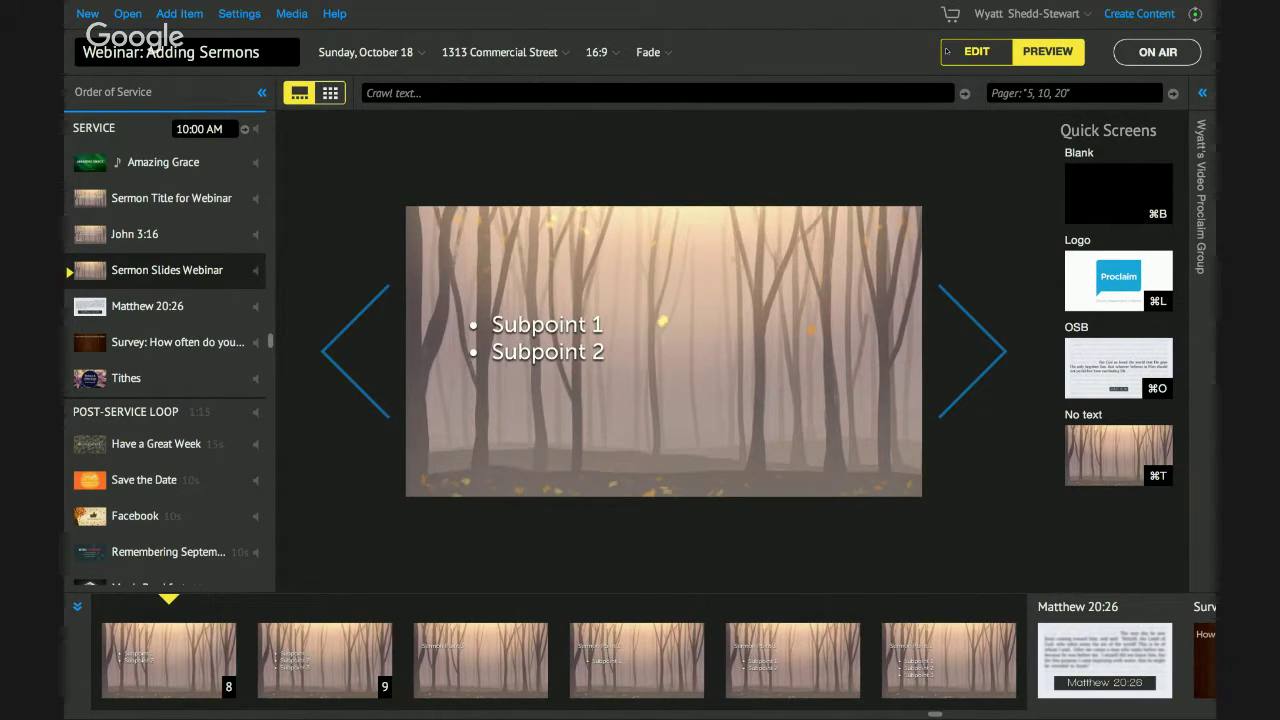
click(968, 51)
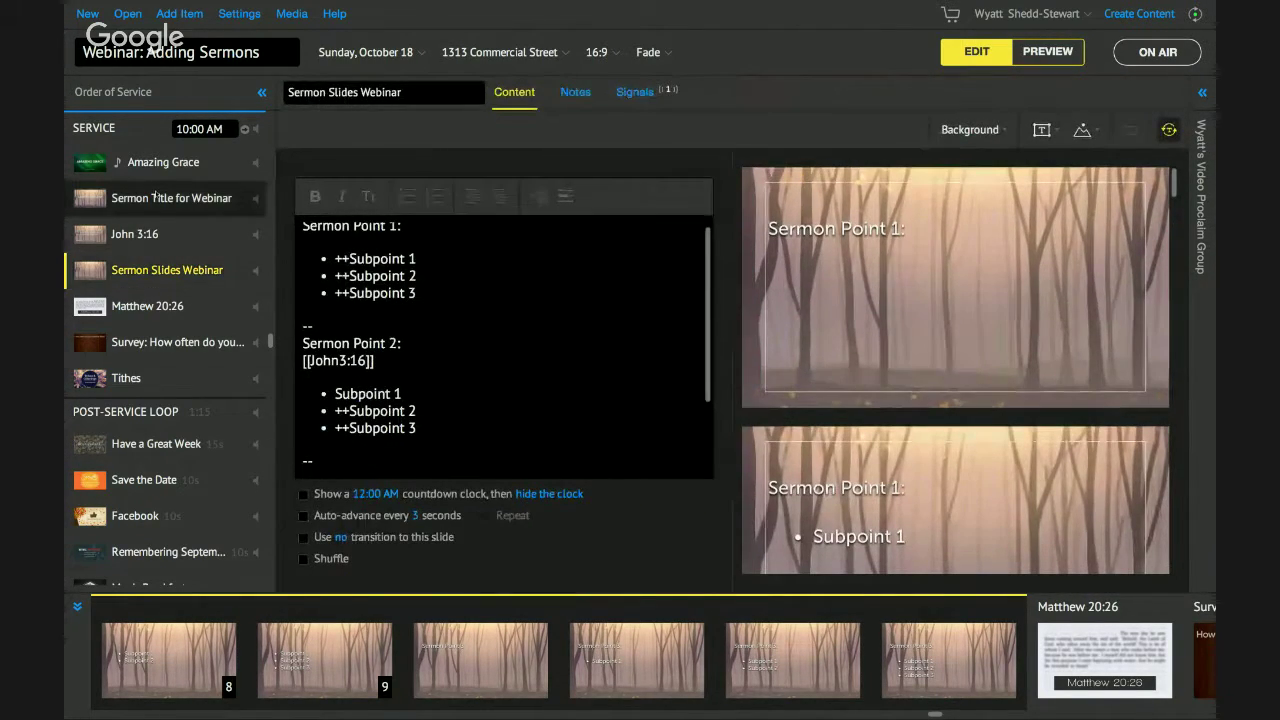
click(153, 197)
click(153, 240)
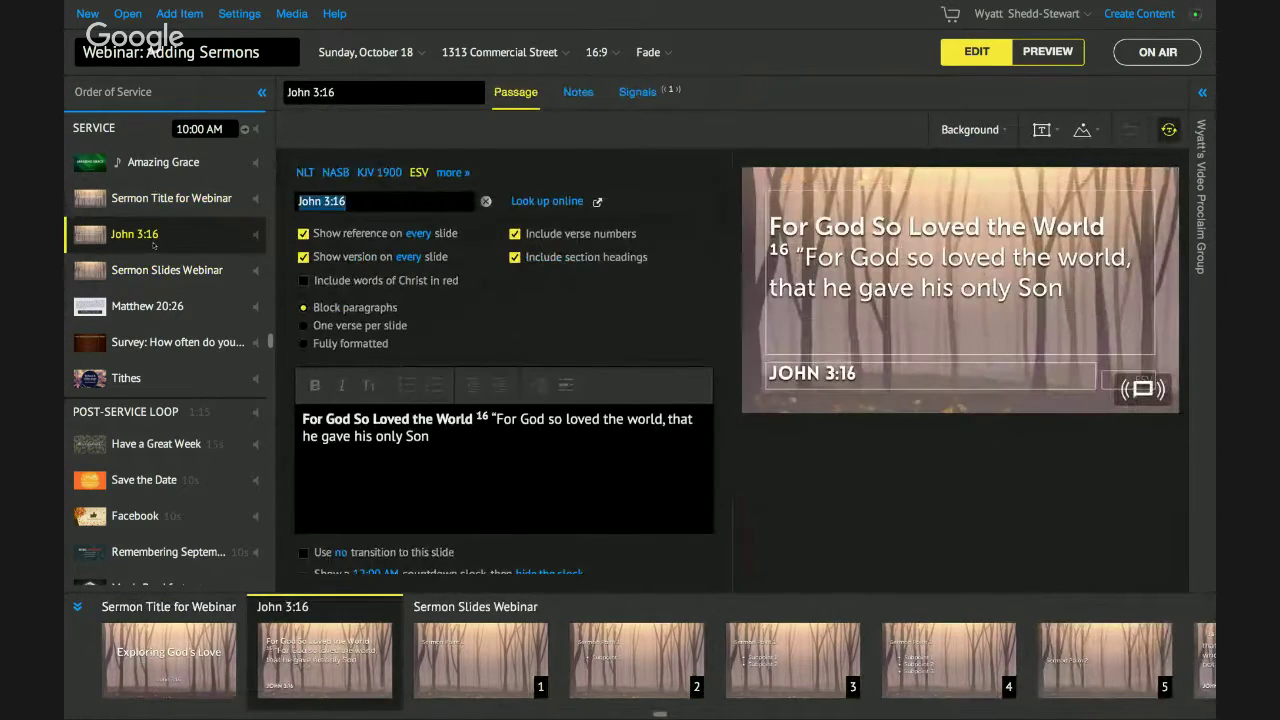
click(148, 270)
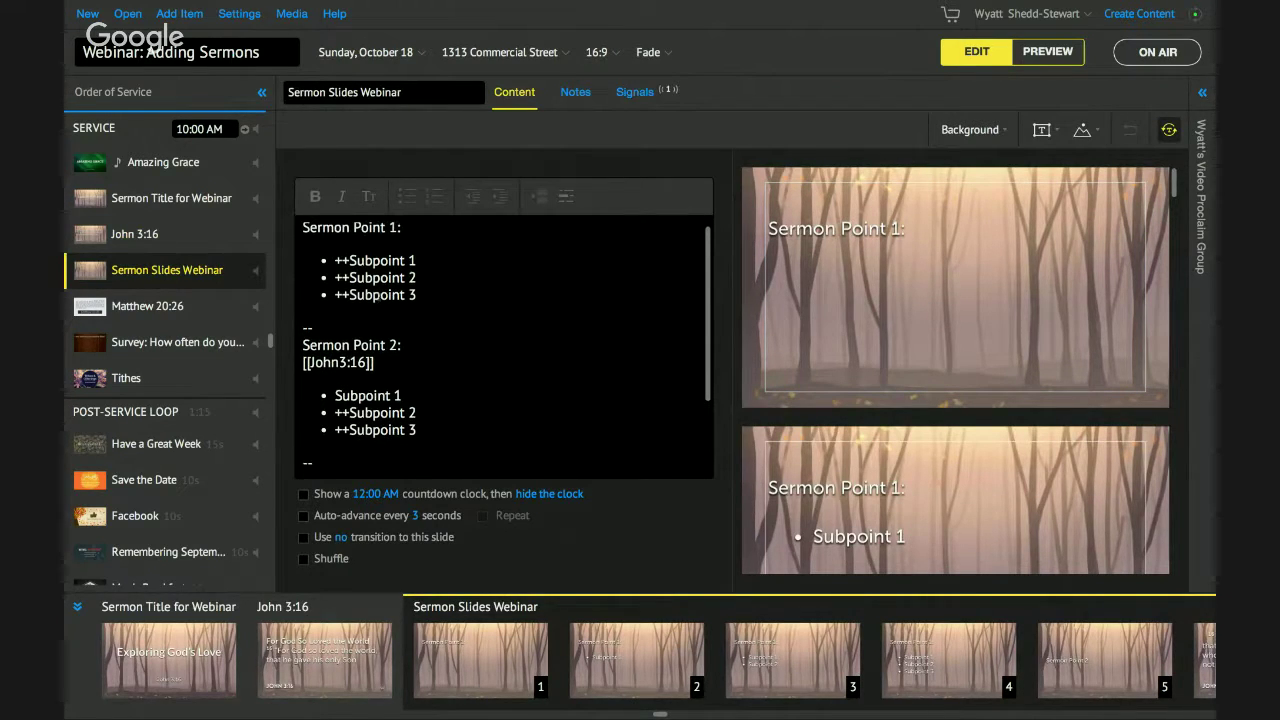
scroll(500, 340, down, 1)
scroll(500, 340, down, 3)
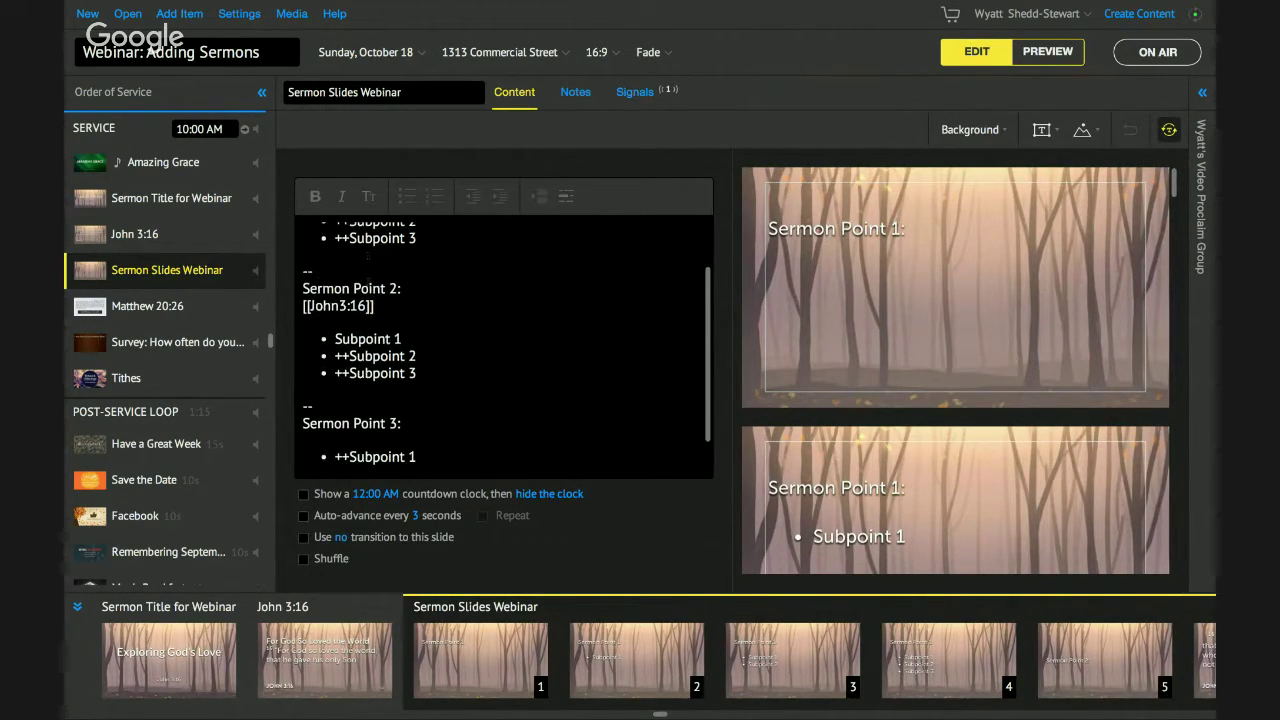
scroll(857, 283, down, 3)
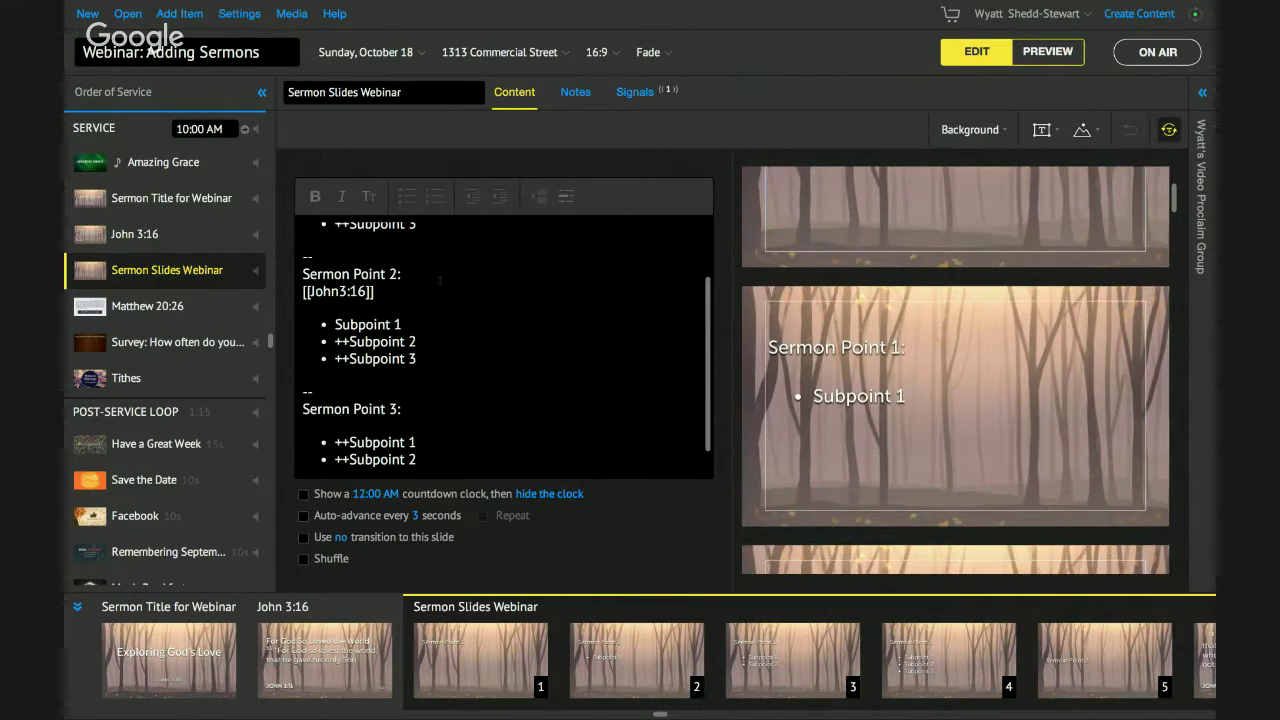
scroll(372, 380, up, 4)
scroll(372, 380, down, 1)
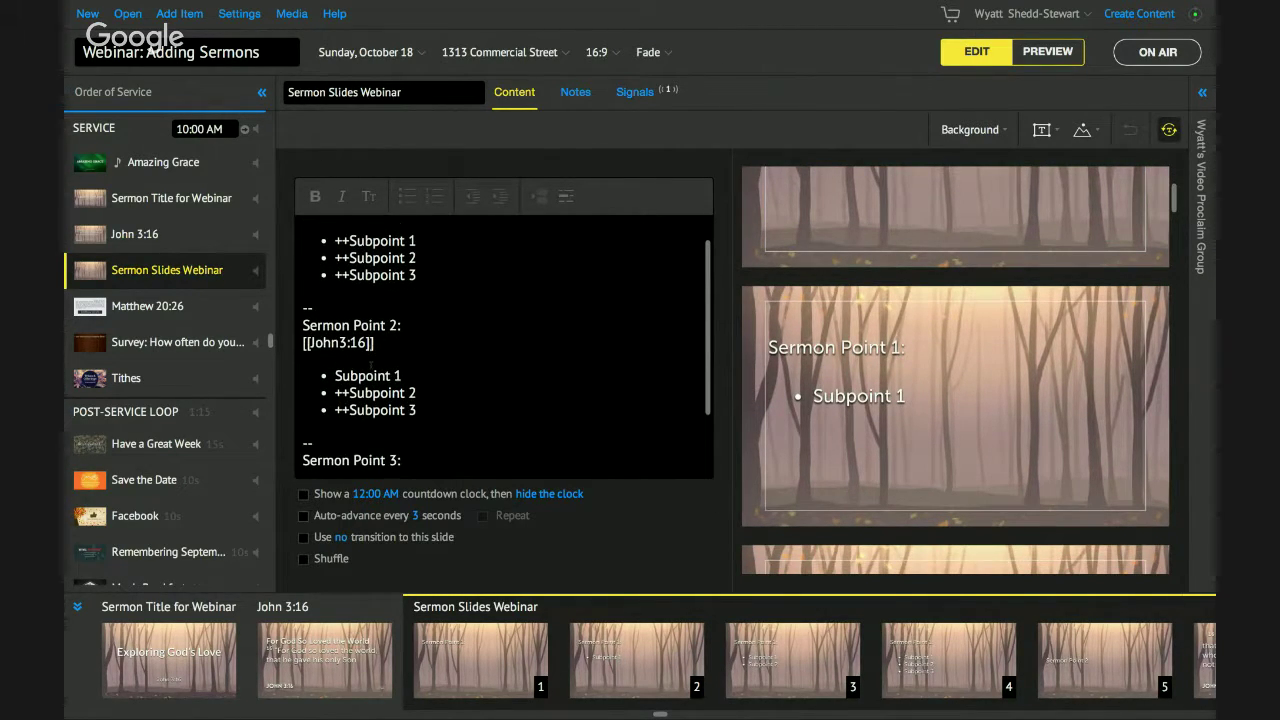
click(375, 343)
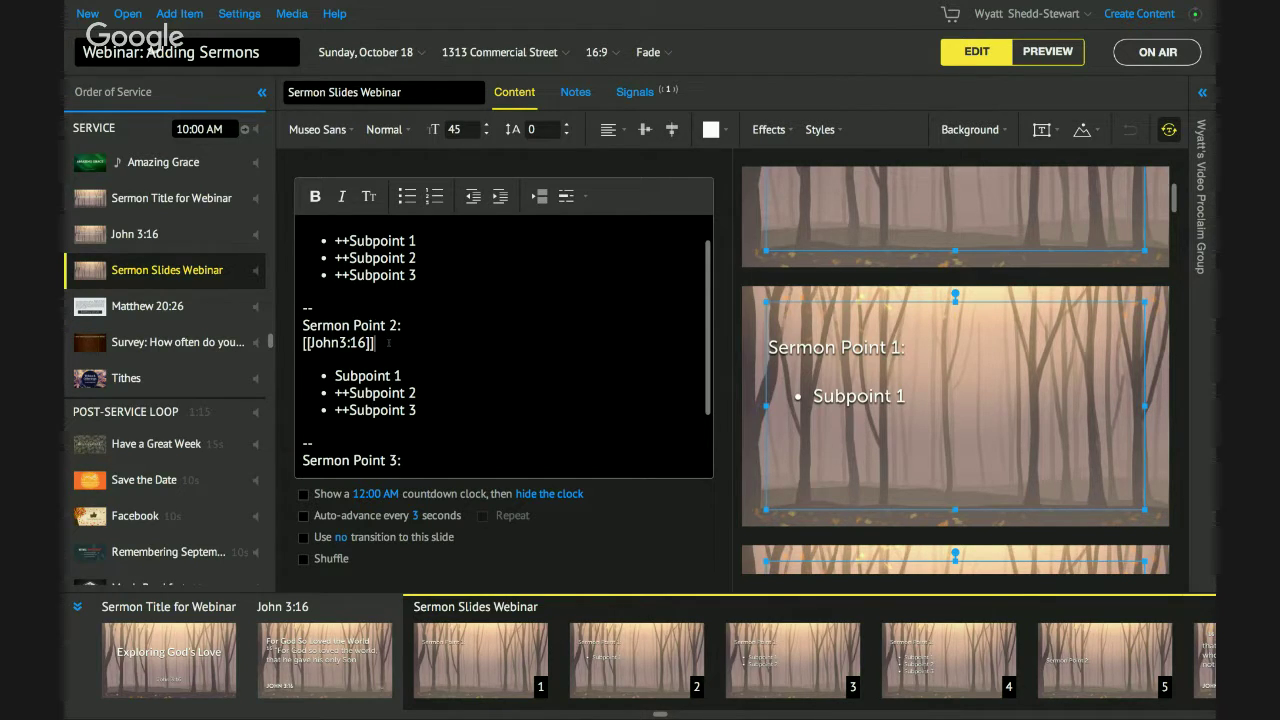
scroll(400, 380, down, 2)
scroll(410, 419, down, 1)
scroll(410, 419, up, 4)
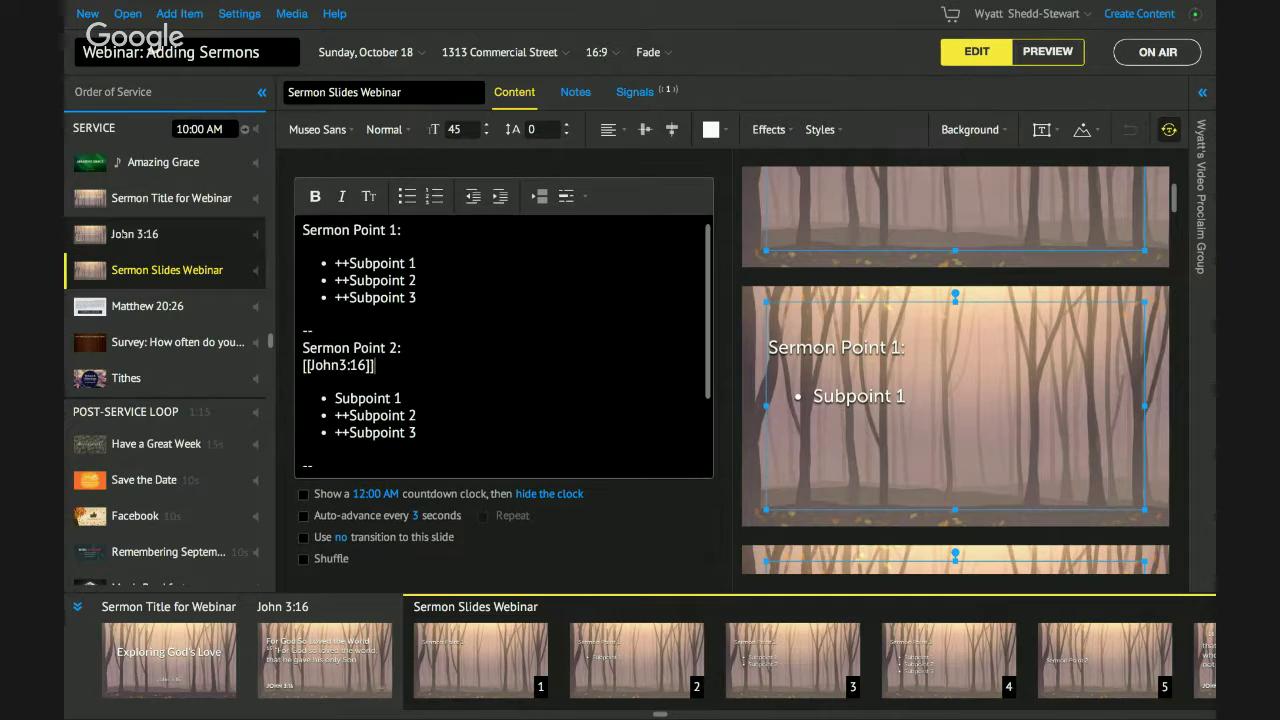
click(375, 365)
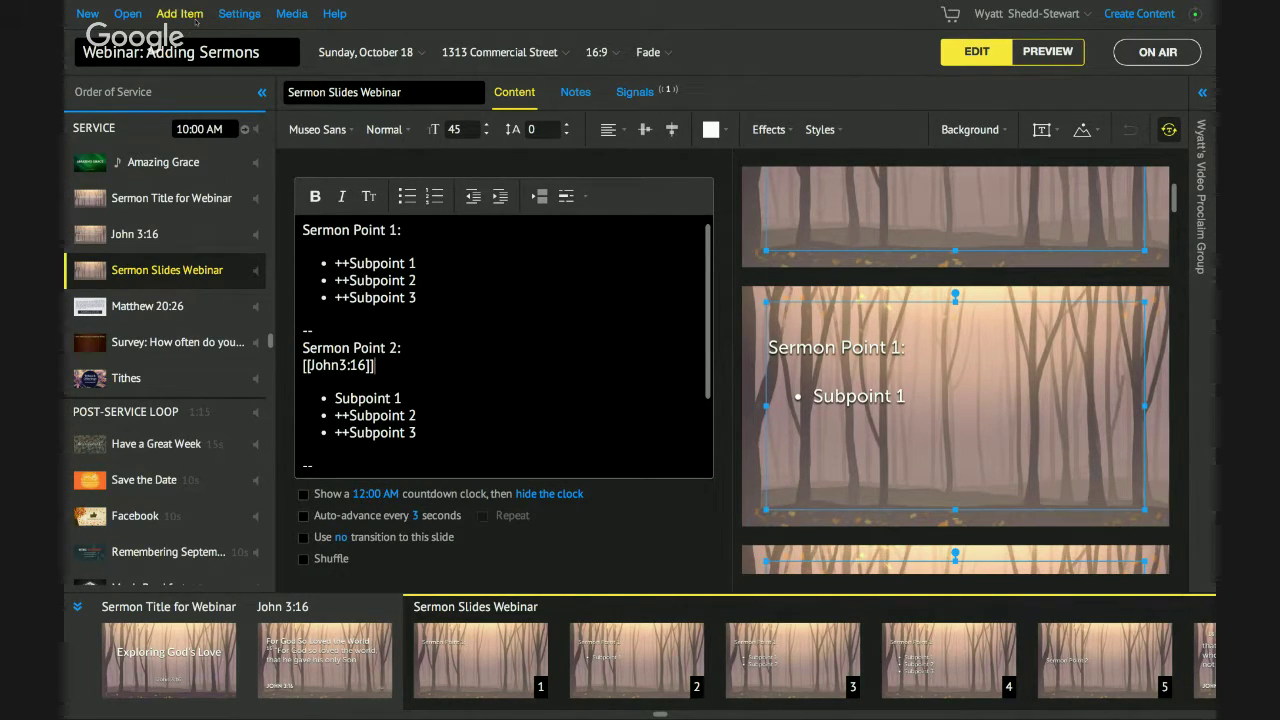
Add an On-Screen Bible item for John 3:10–18 (Jn 3.10-18) and move it above John 3:16.
click(195, 18)
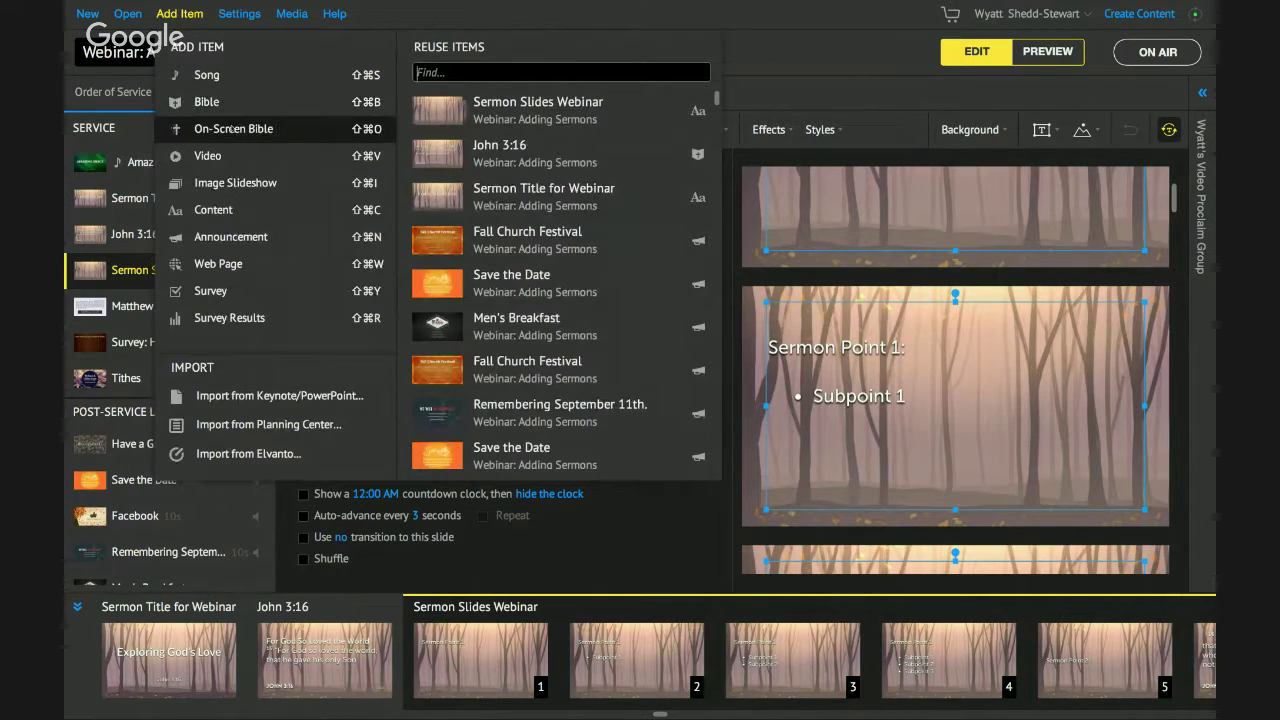
click(188, 24)
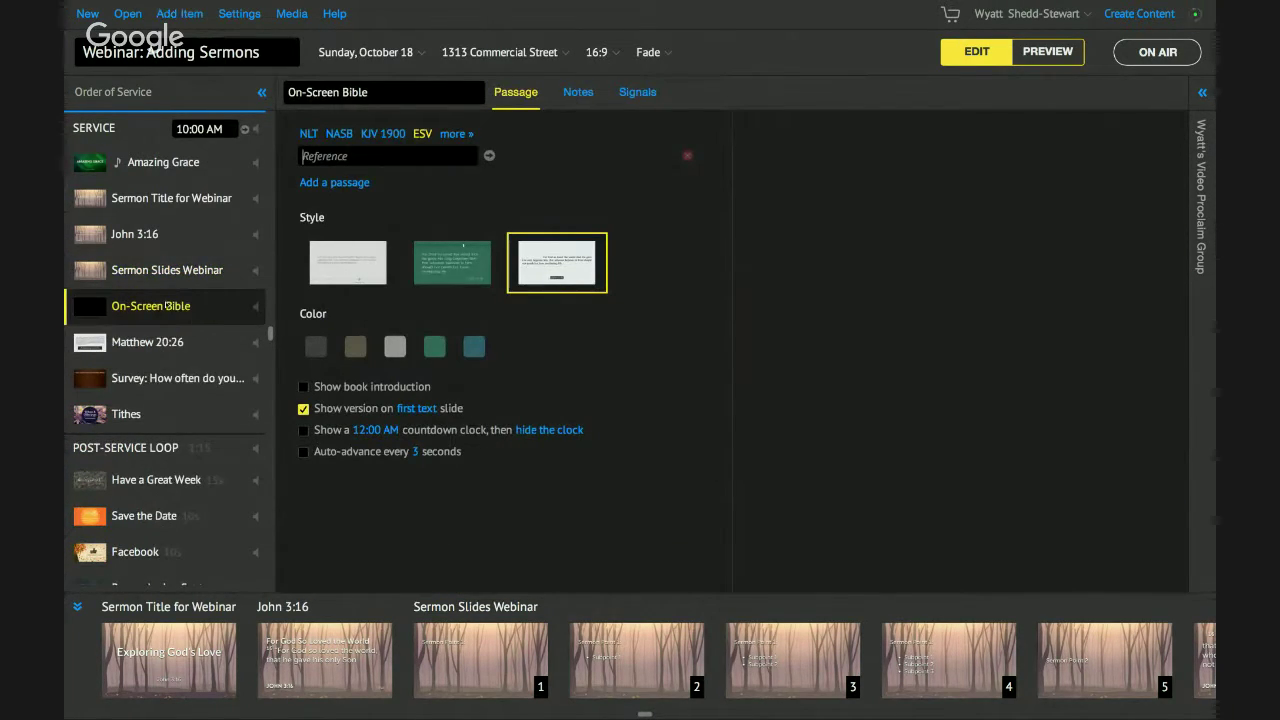
text(Jn)
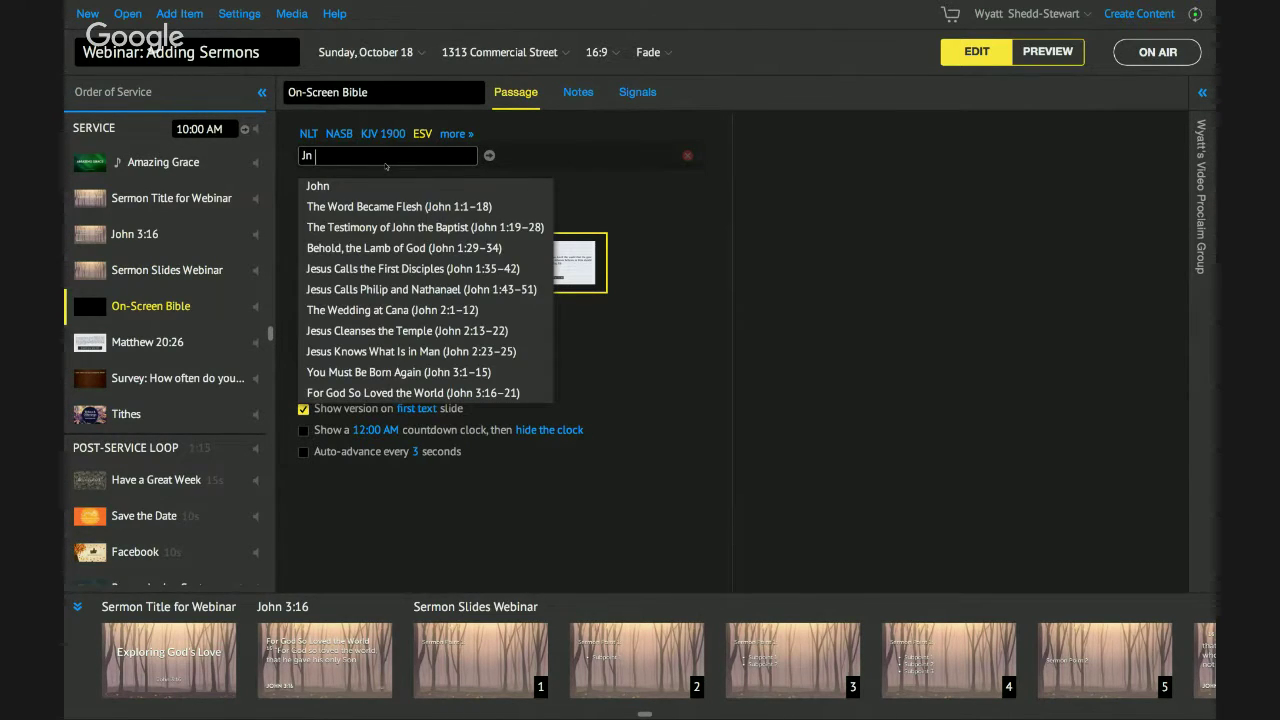
text( 3.10-18)
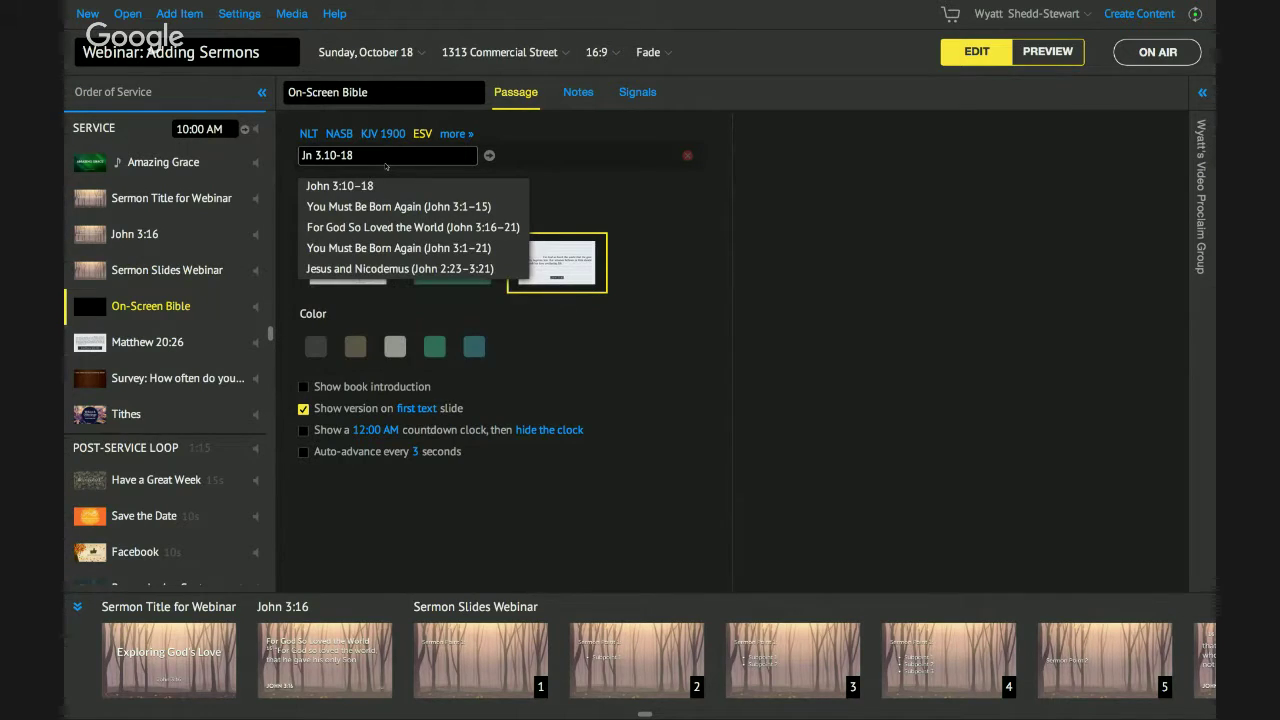
click(487, 157)
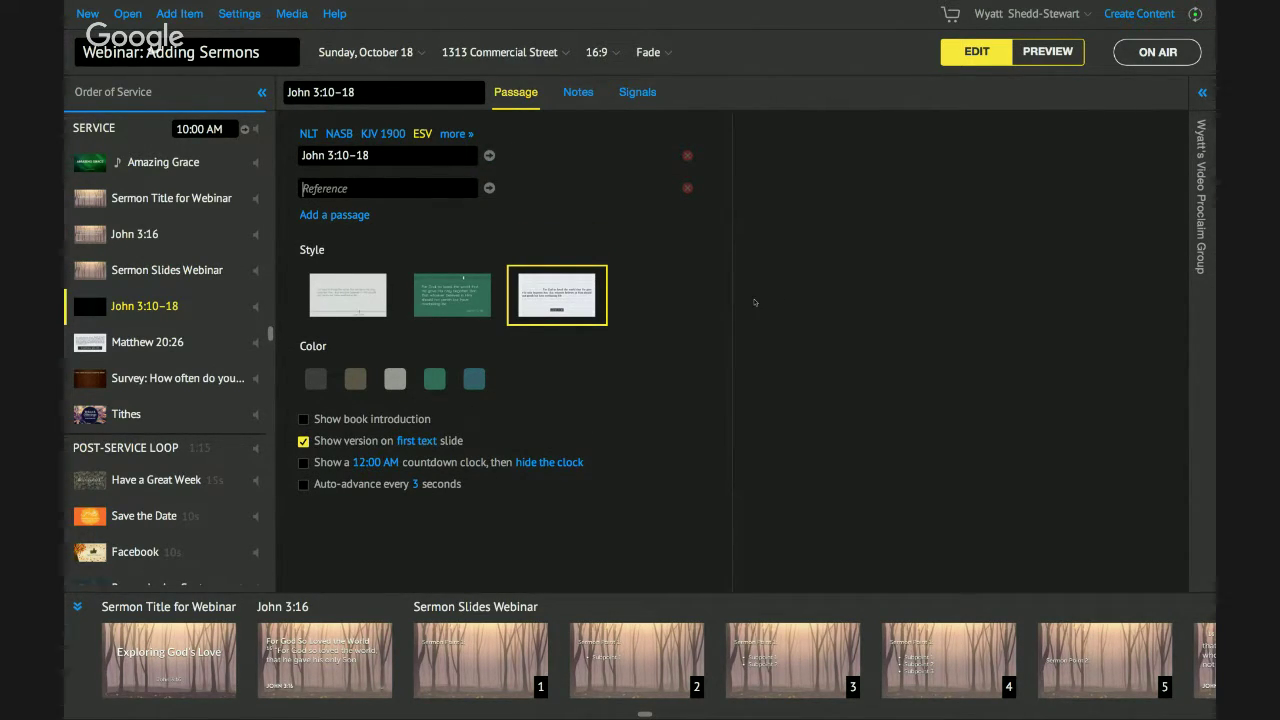
scroll(970, 229, down, 3)
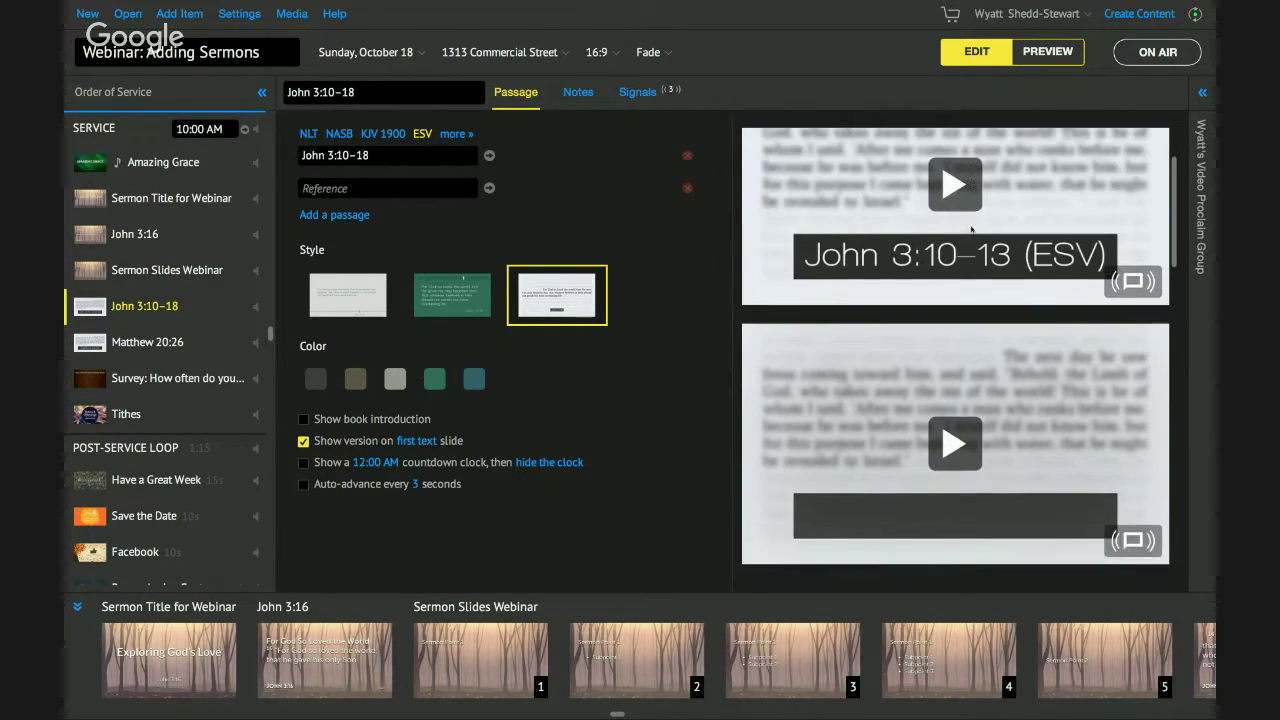
scroll(970, 229, up, 3)
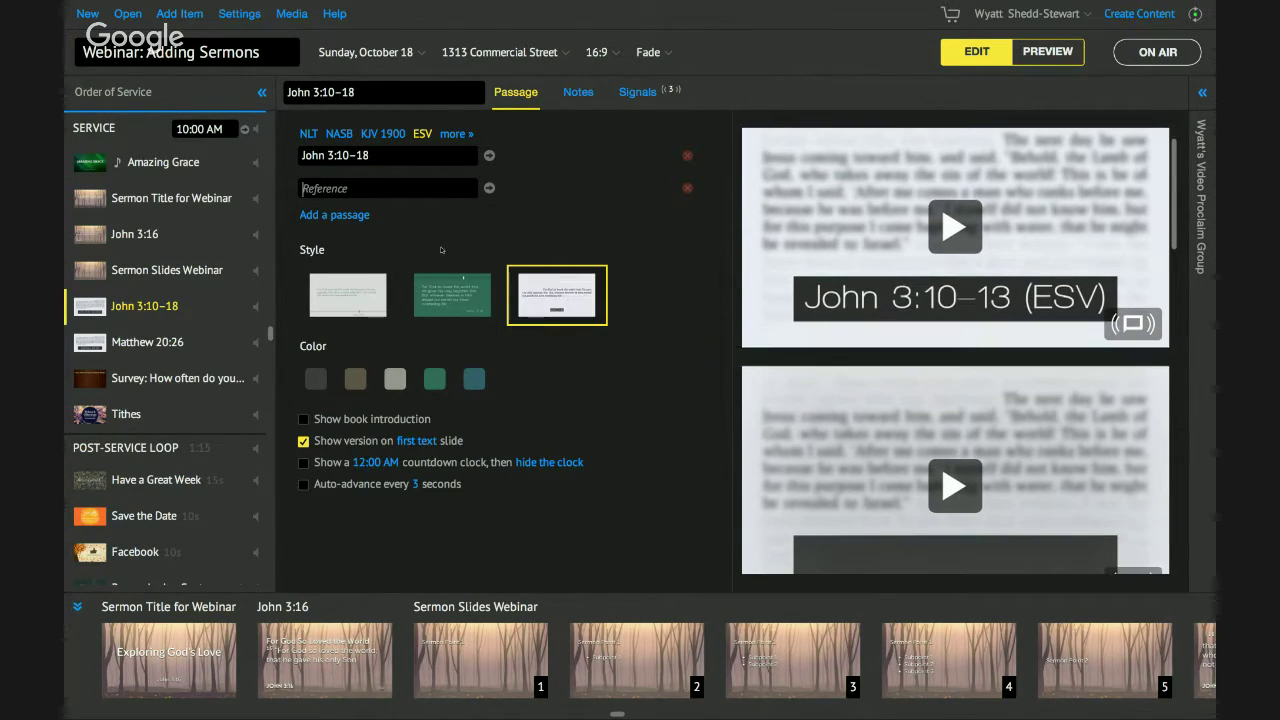
click(411, 190)
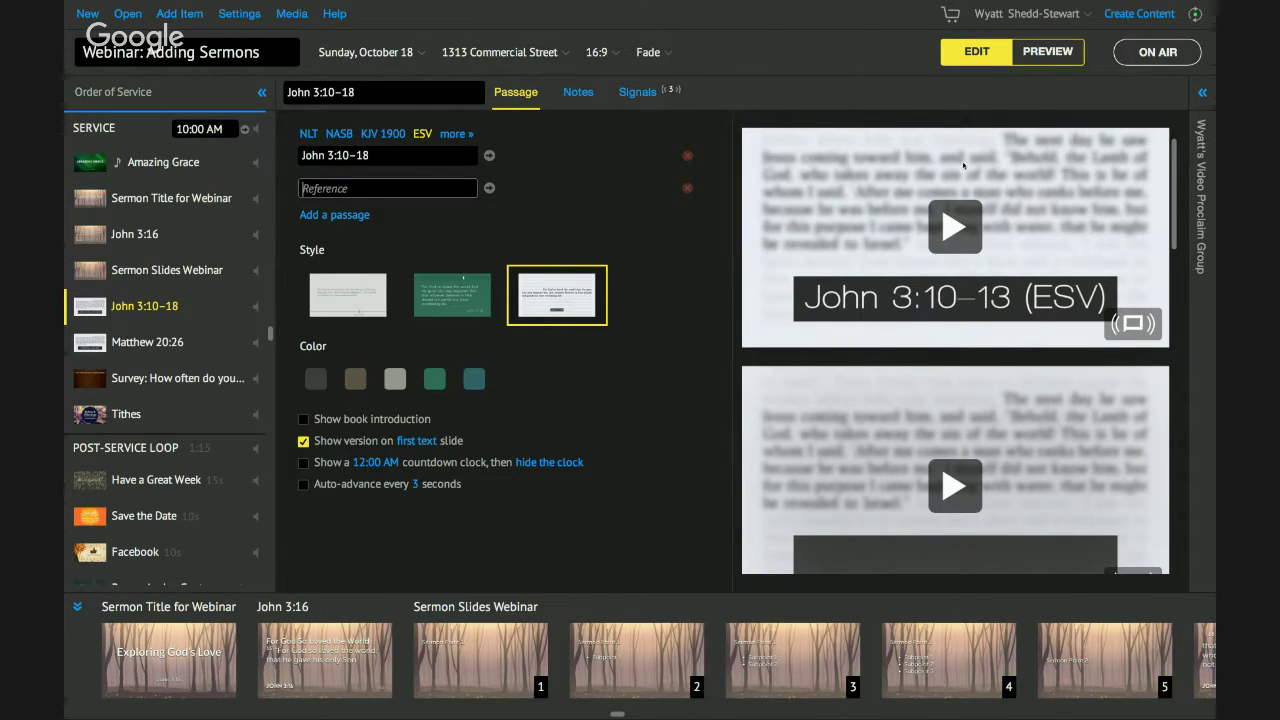
scroll(934, 181, up, 1)
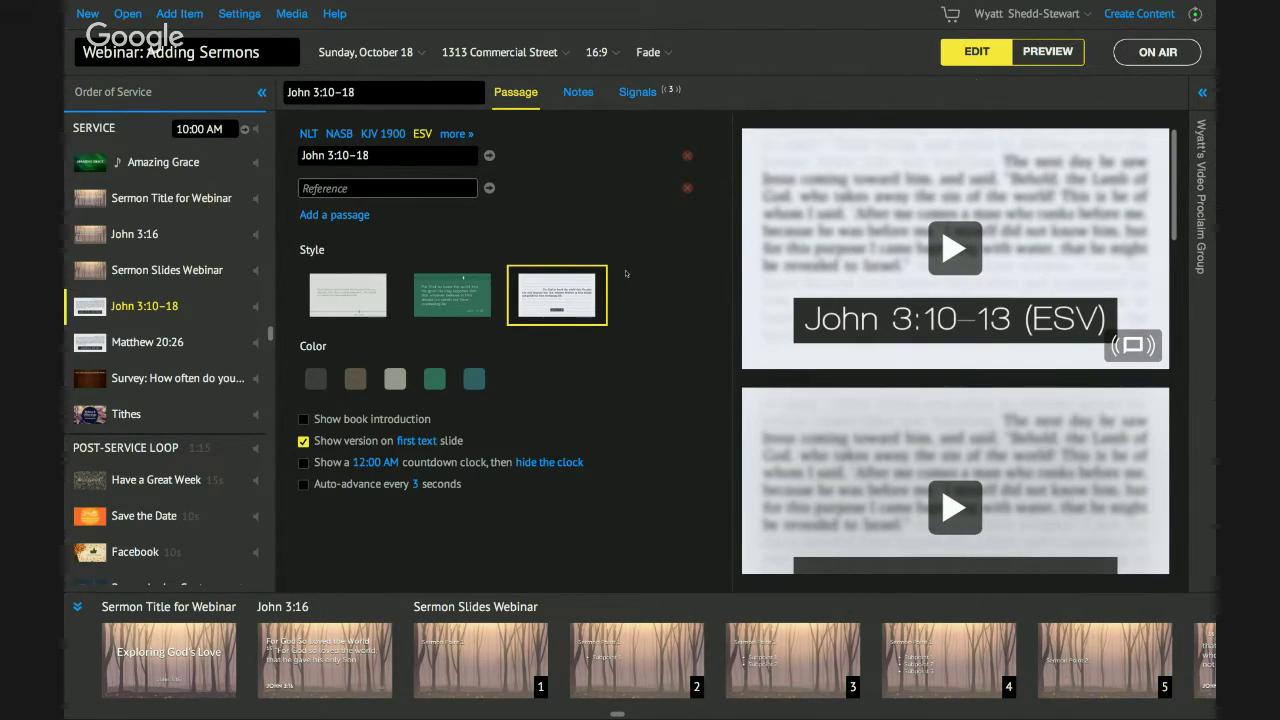
drag(200, 306, 185, 240)
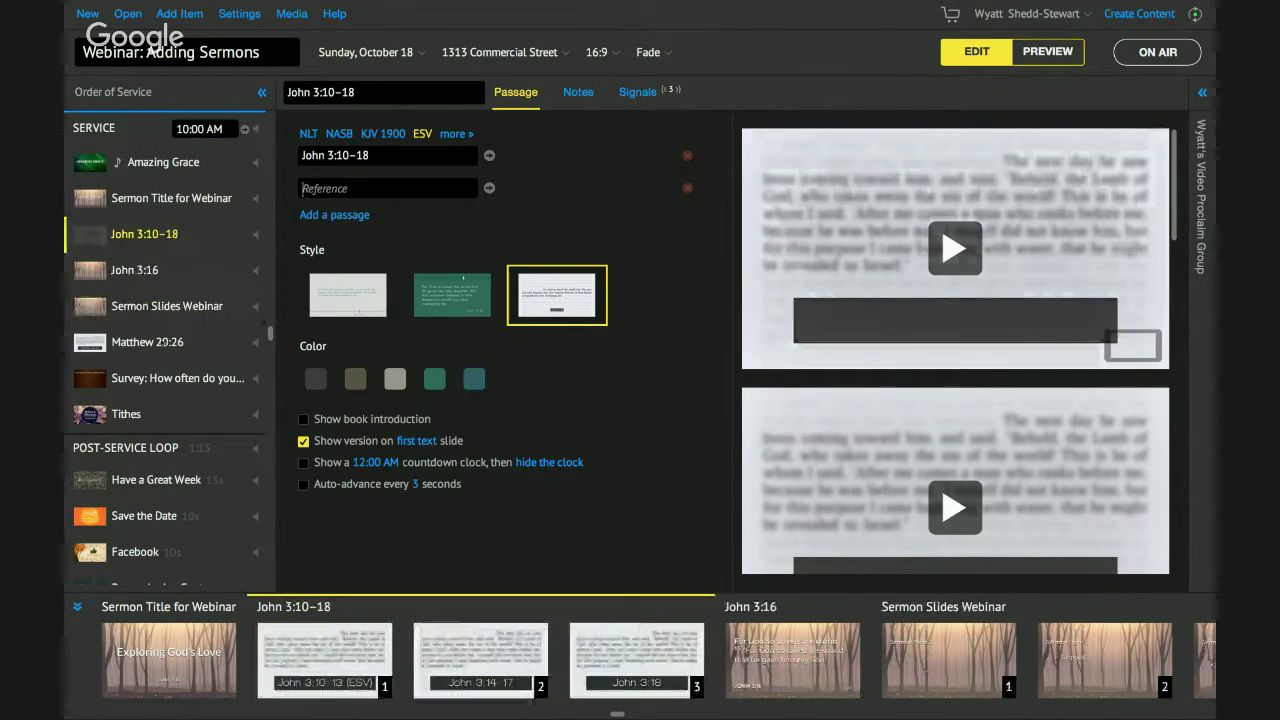
Preview from Sermon Title for Webinar through the three John 3:10–18 slides and John 3:16 to Sermon Point 1.
click(170, 342)
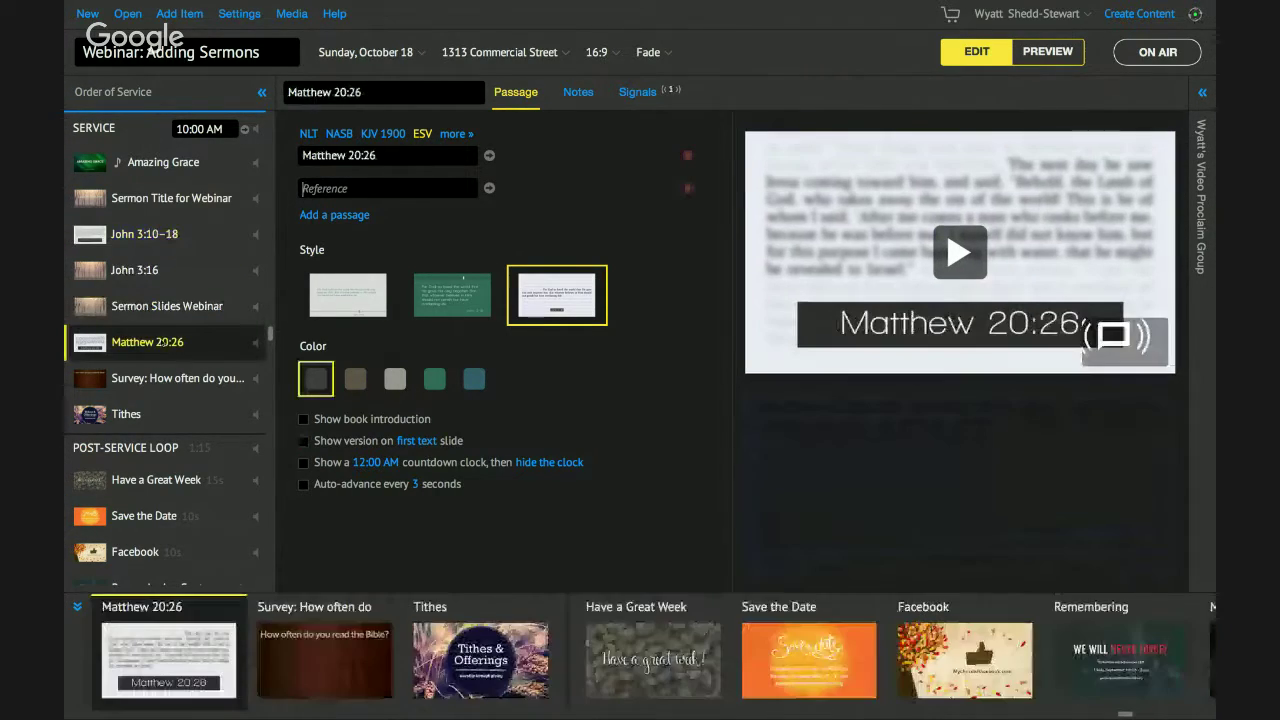
click(166, 198)
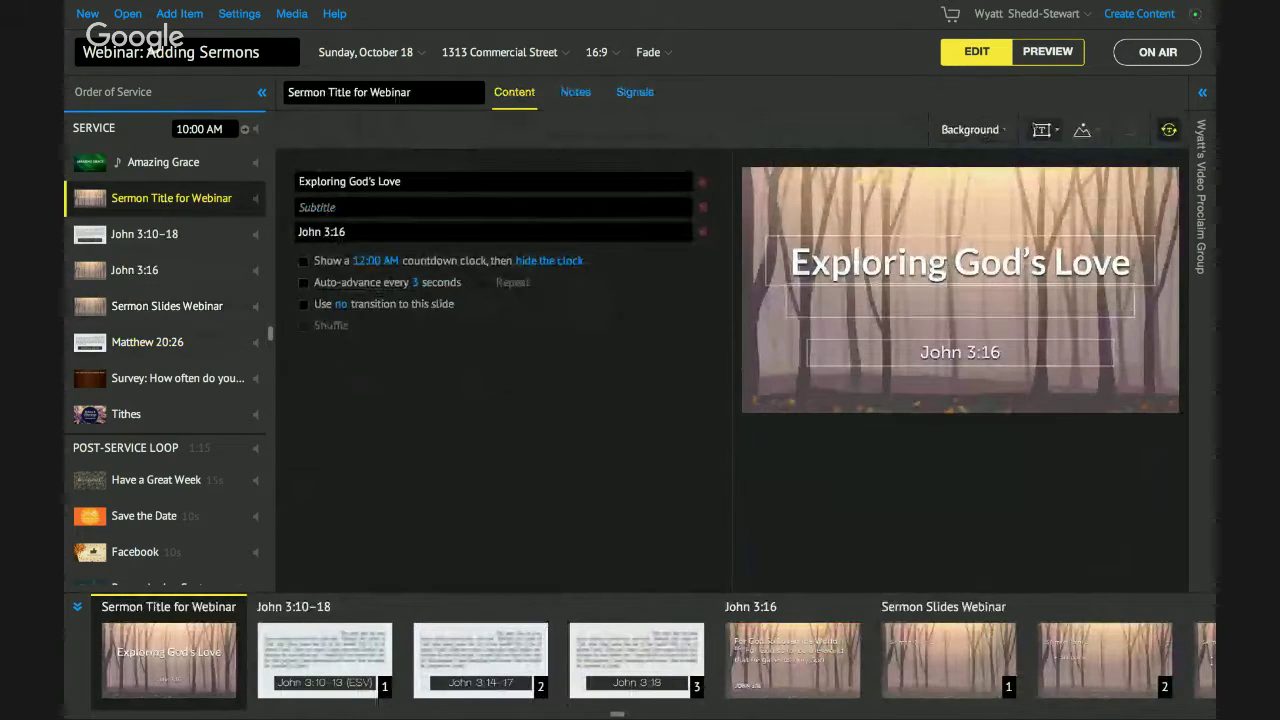
click(1041, 57)
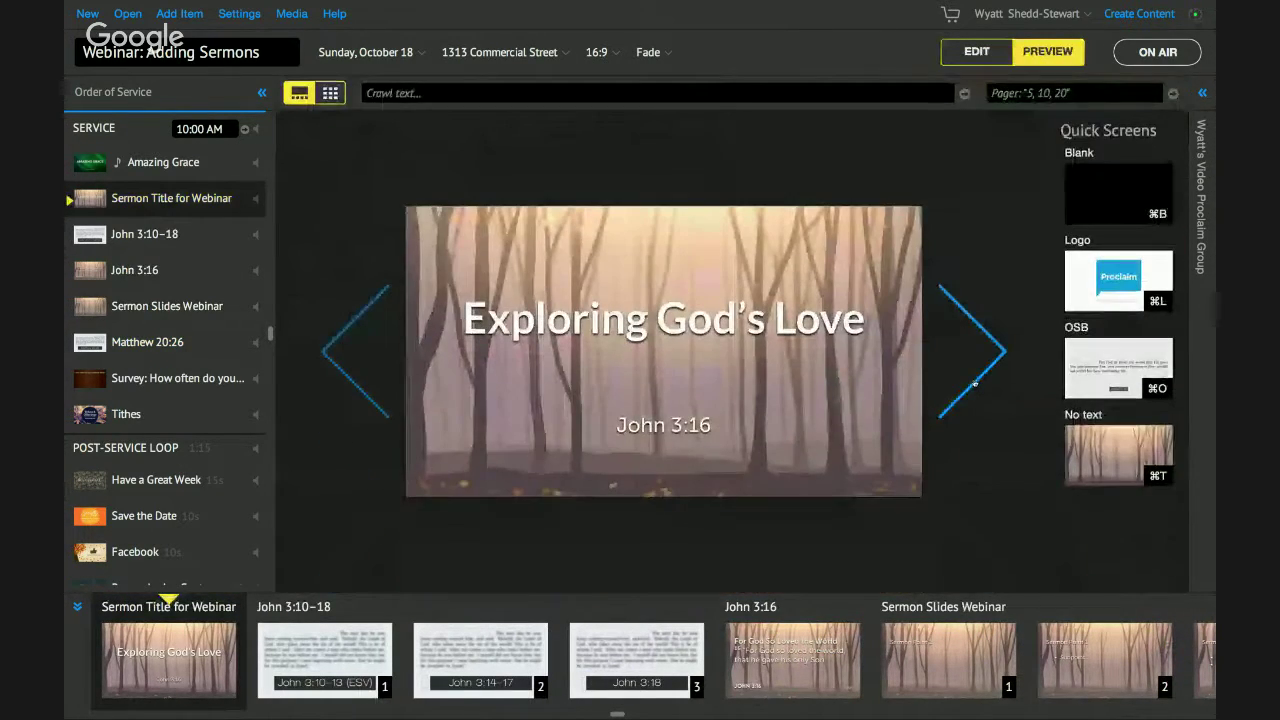
click(983, 376)
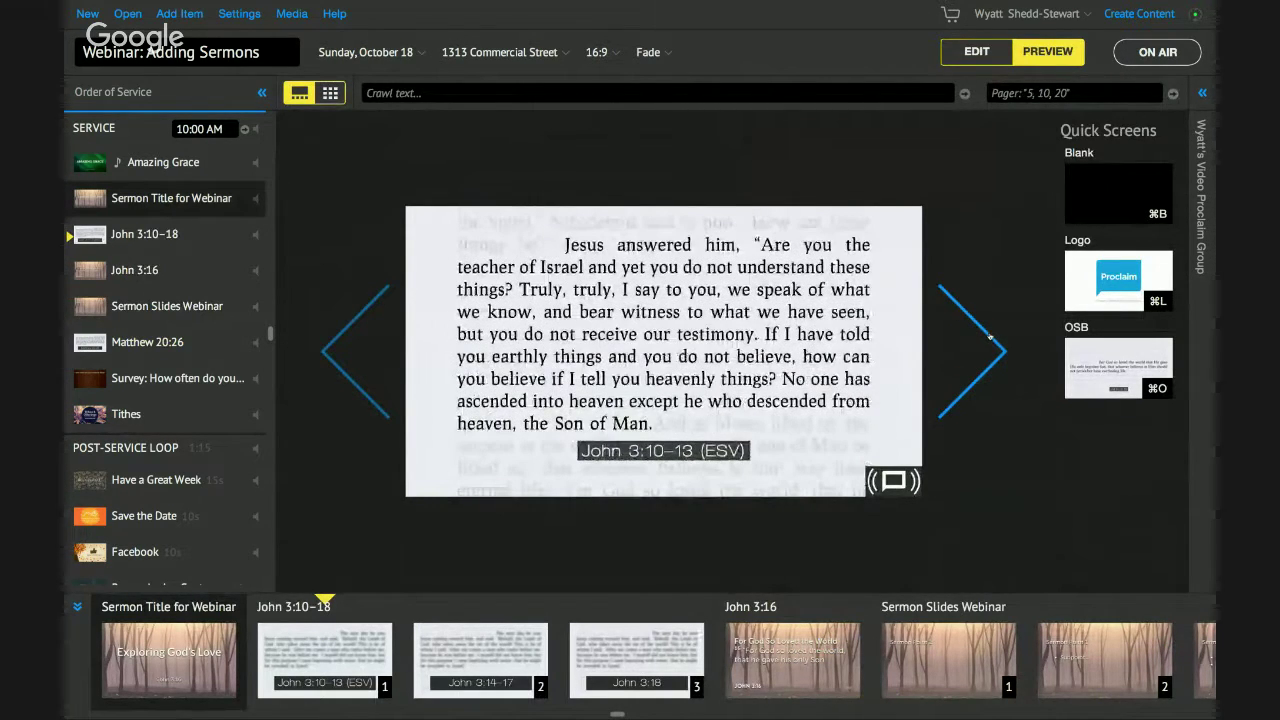
click(990, 337)
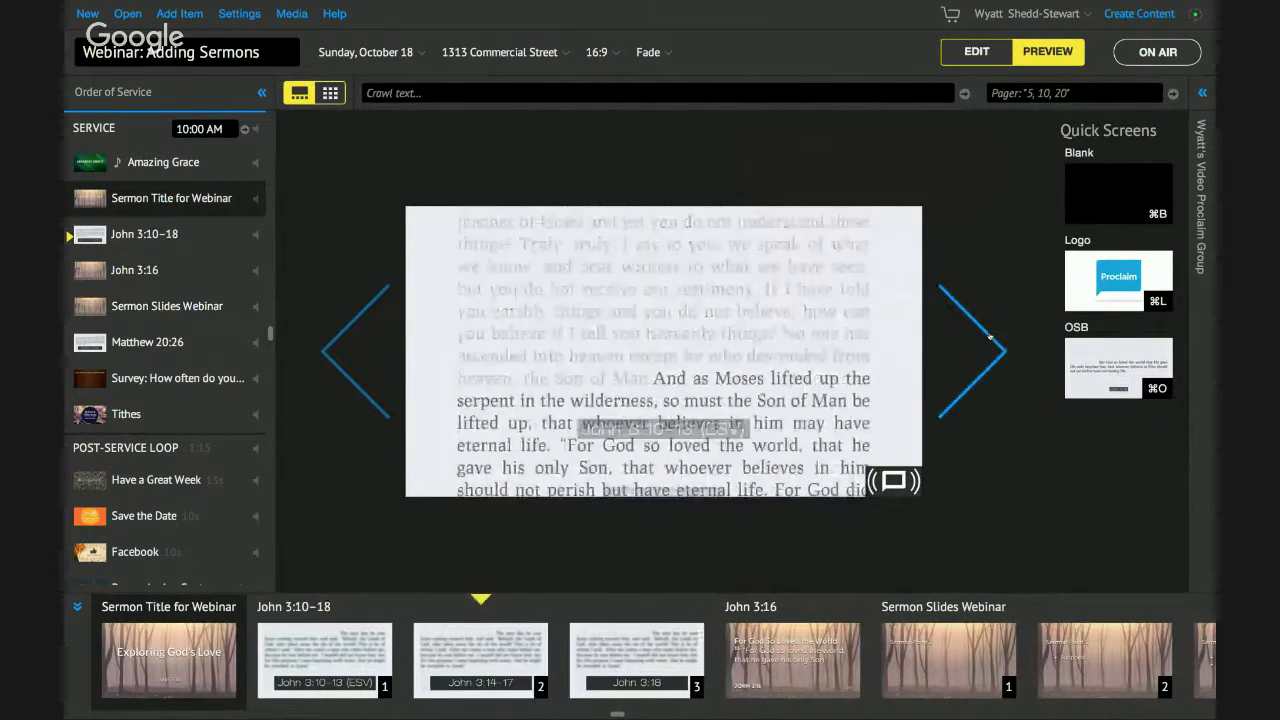
click(990, 337)
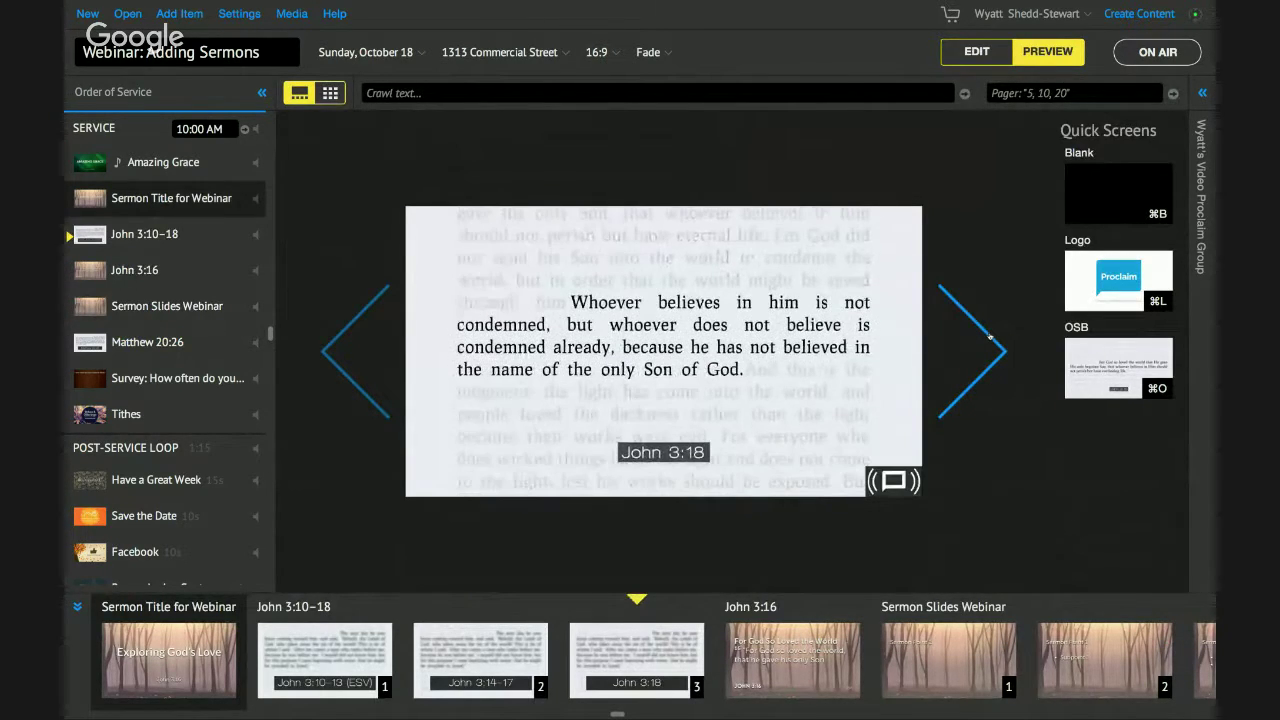
click(990, 337)
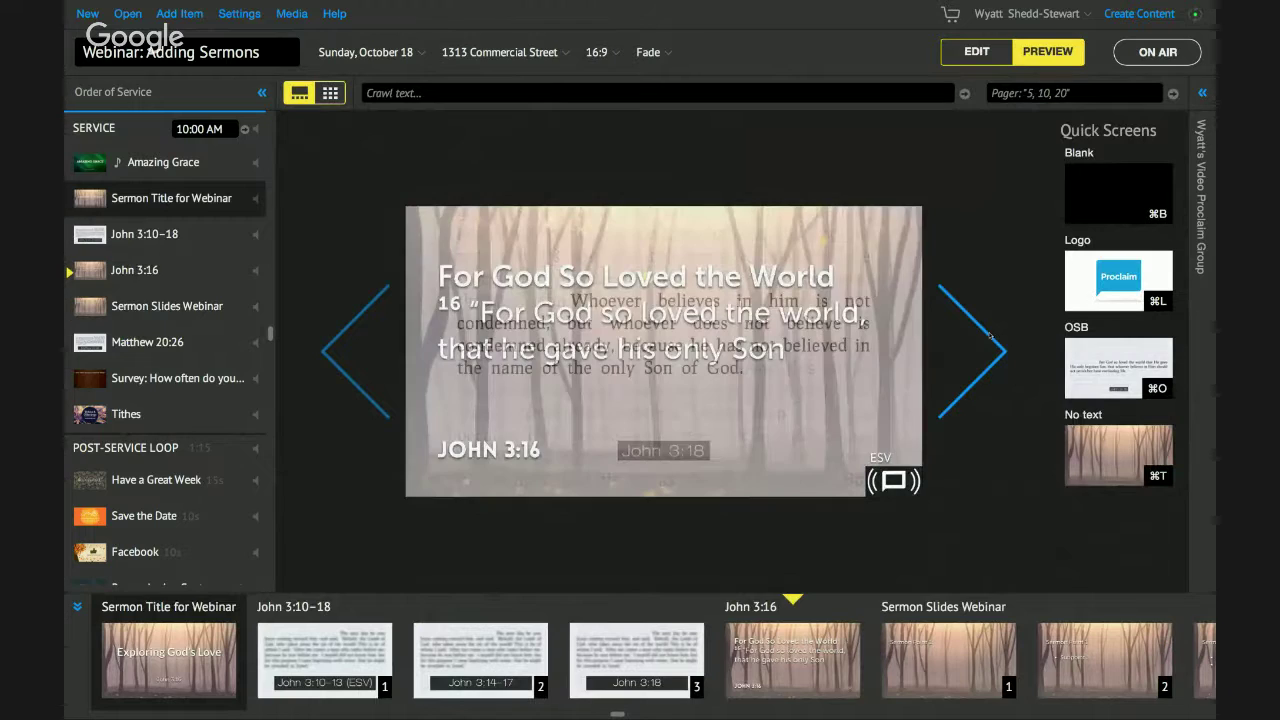
click(990, 337)
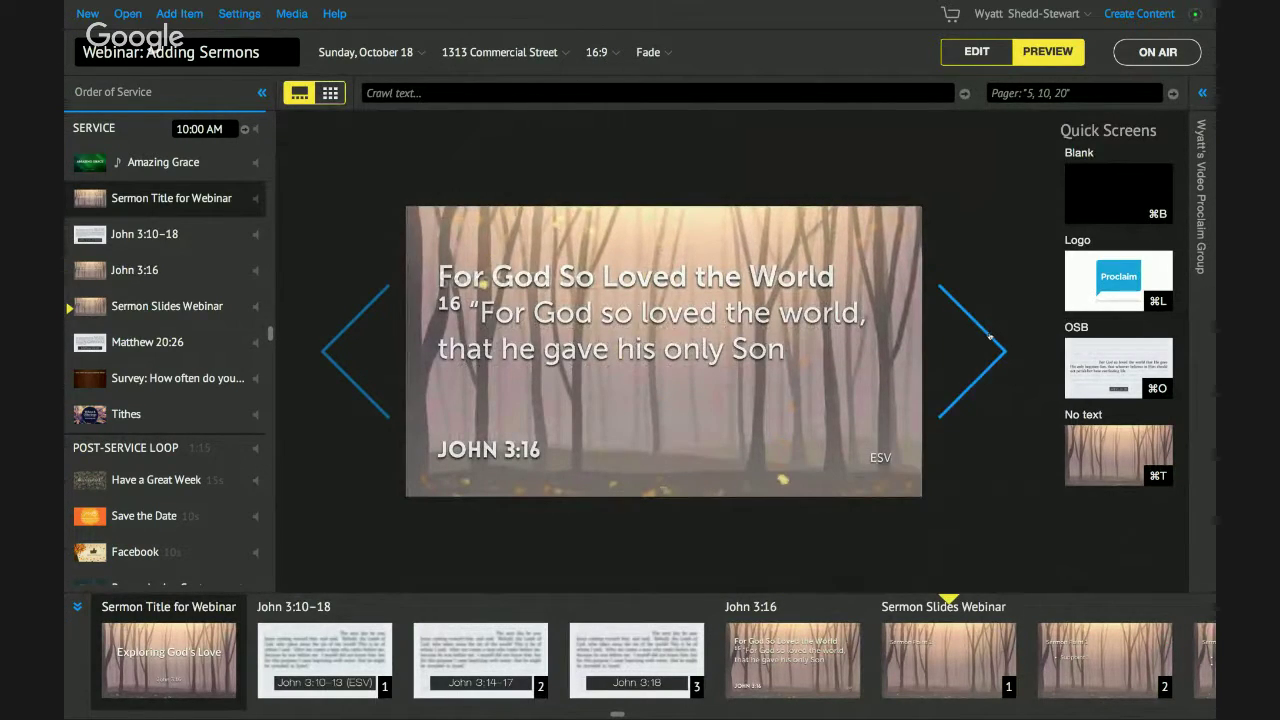
Return to editing Sermon Slides Webinar, checking the Add Item and Background lists without changes.
click(990, 337)
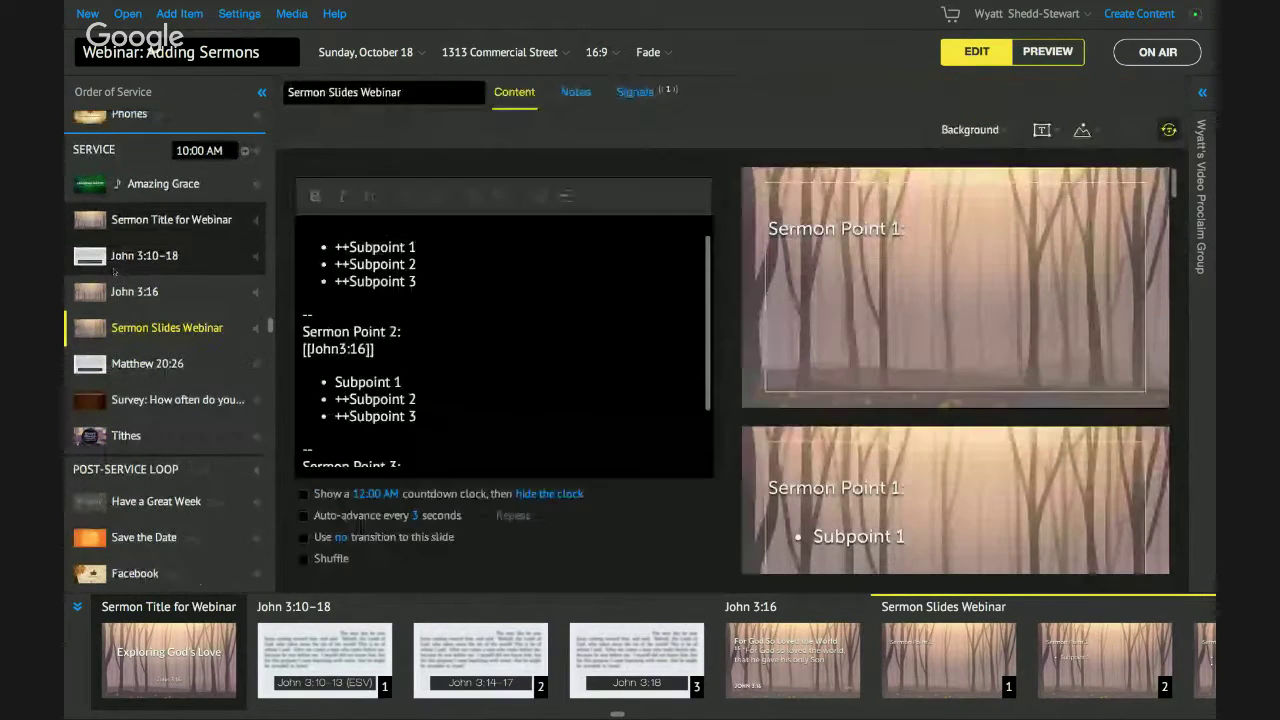
scroll(113, 270, up, 1)
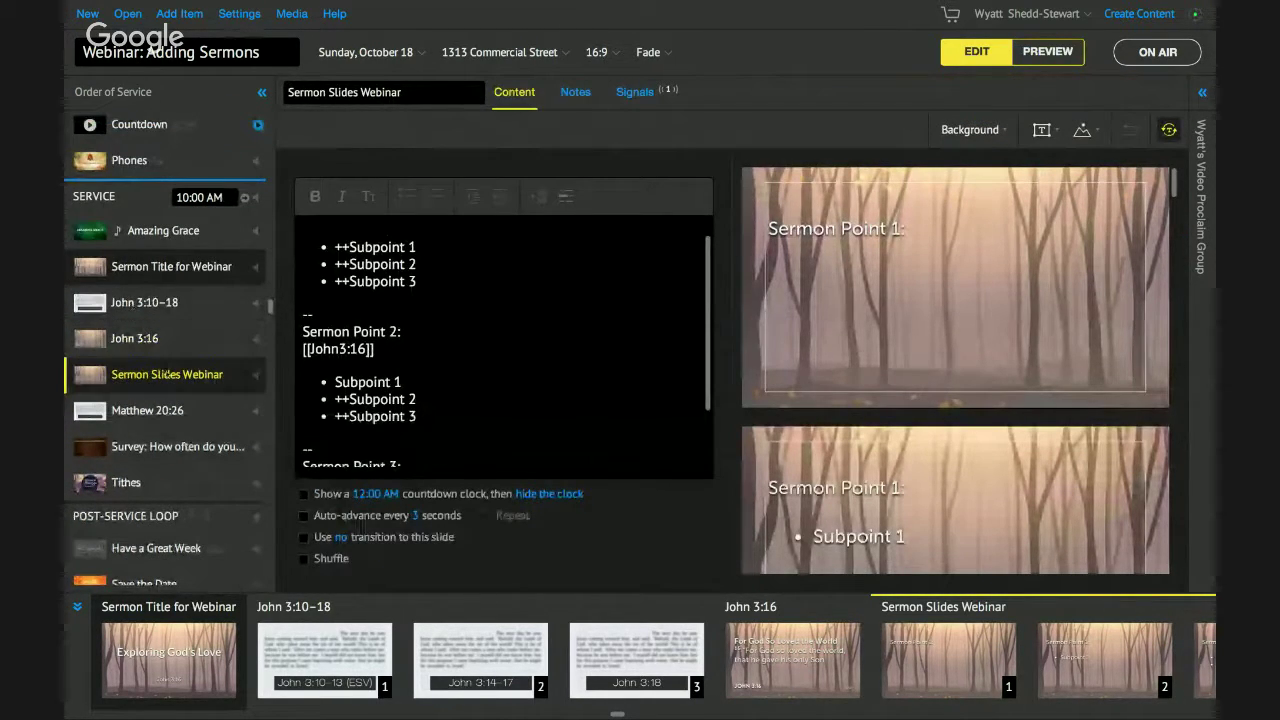
click(194, 16)
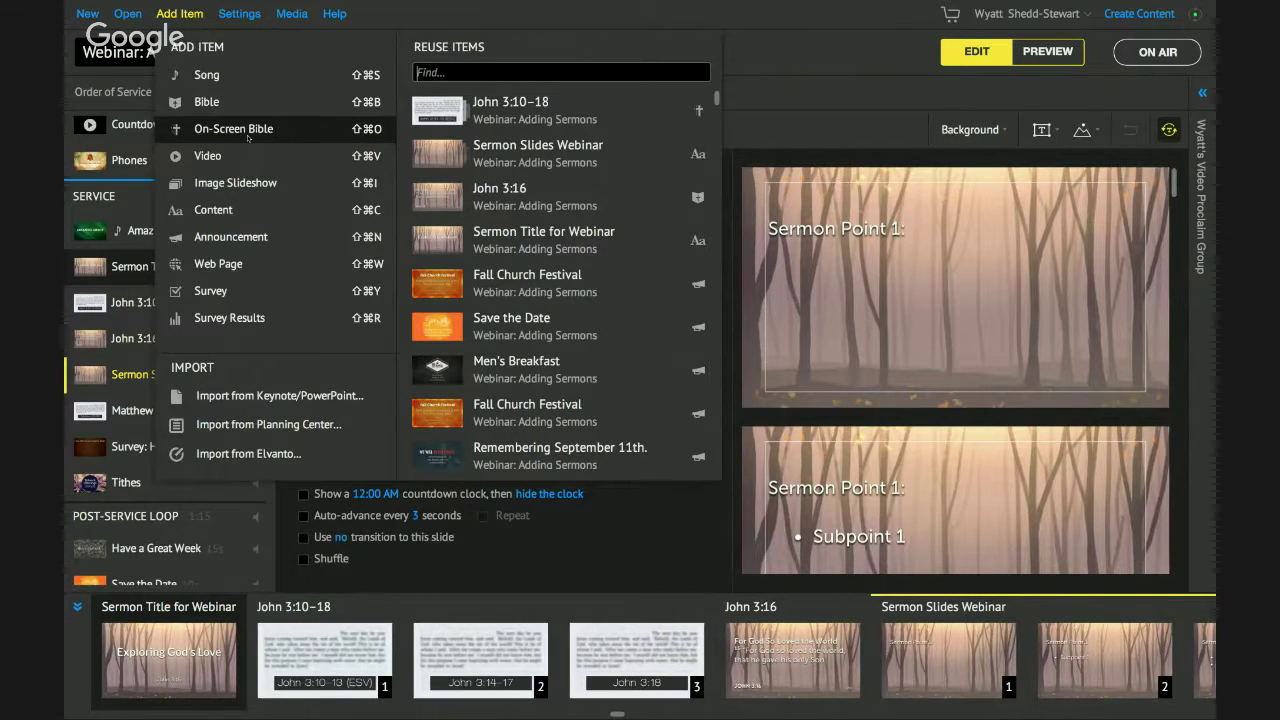
click(118, 287)
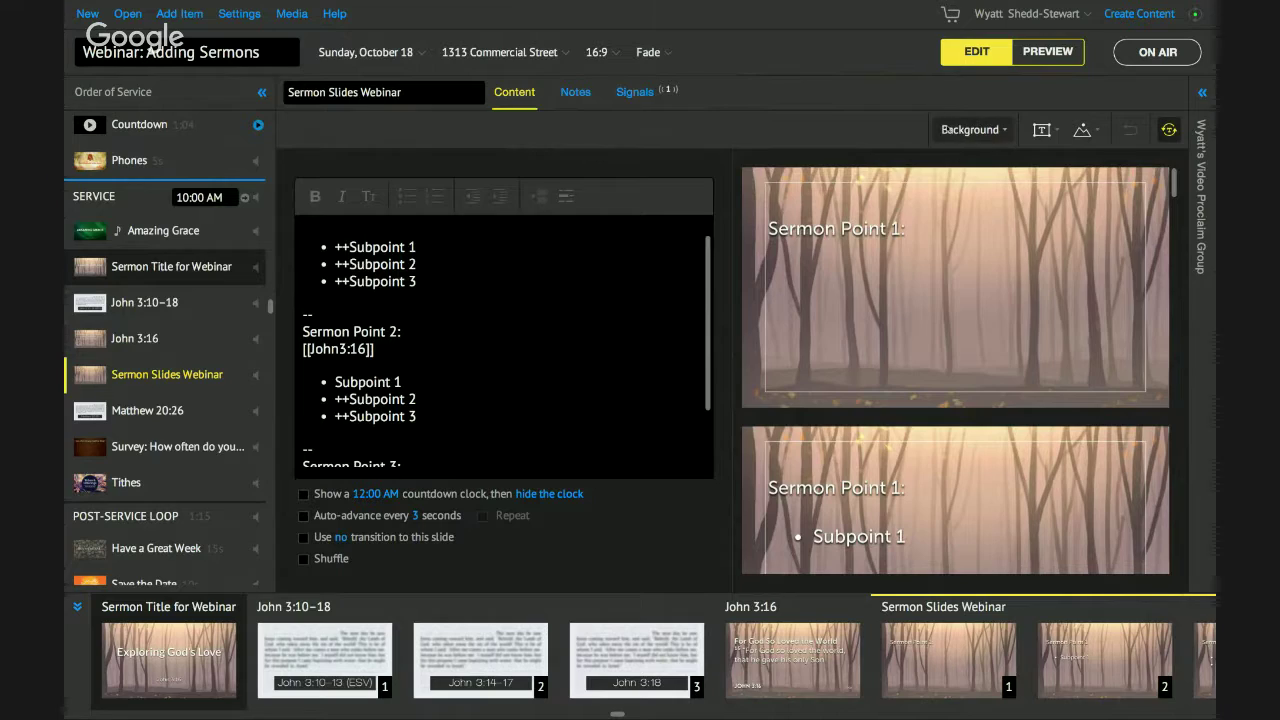
click(944, 130)
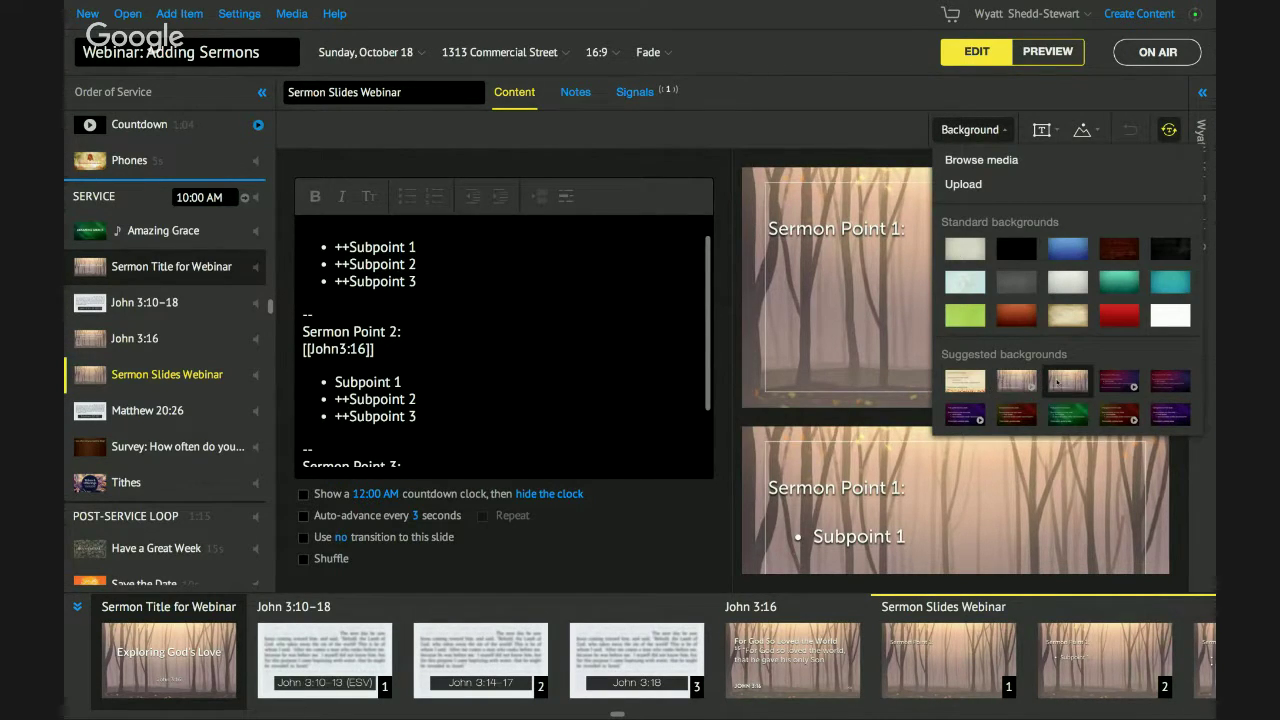
click(822, 144)
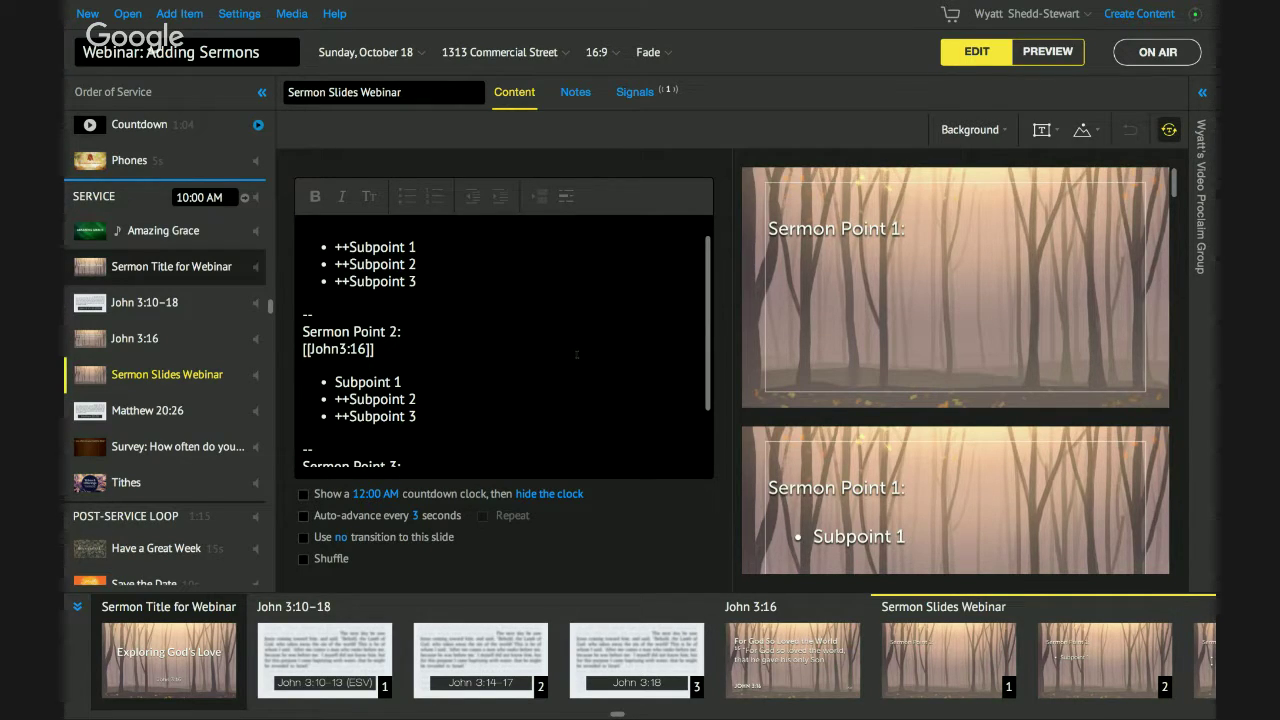
Show the foreground image options, Browse media and Upload.
scroll(611, 381, up, 1)
click(1083, 130)
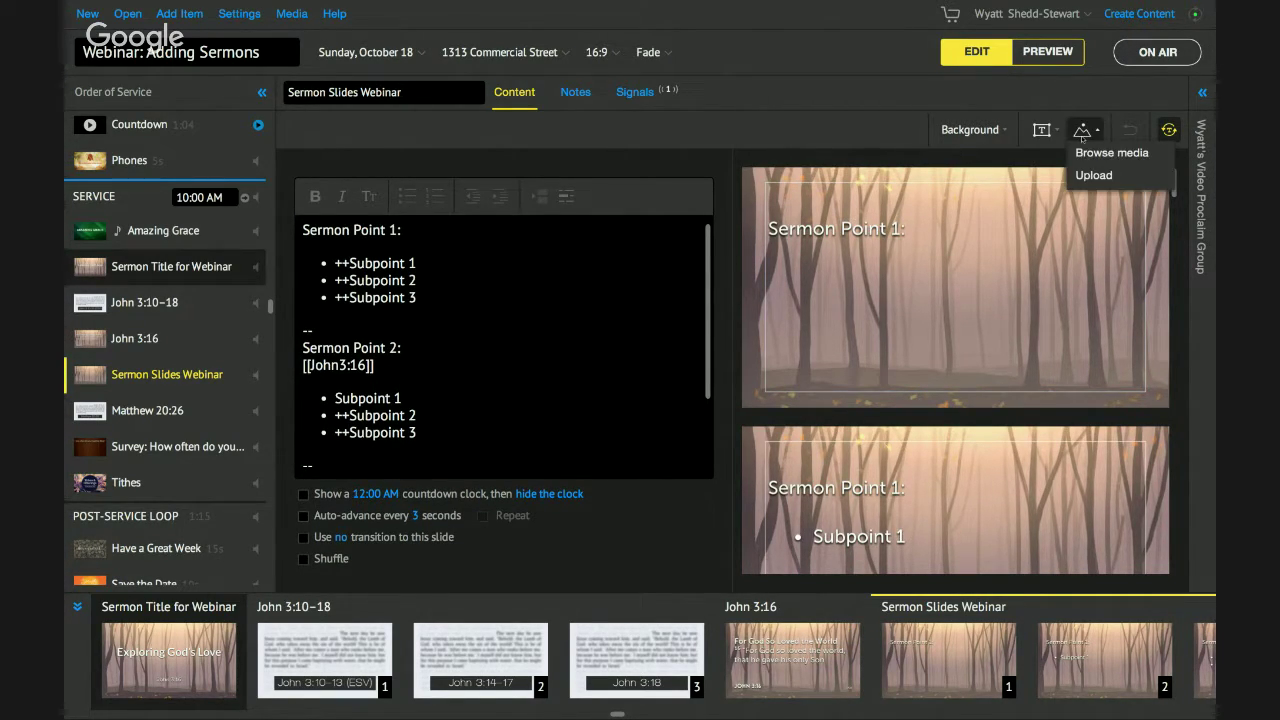
click(872, 108)
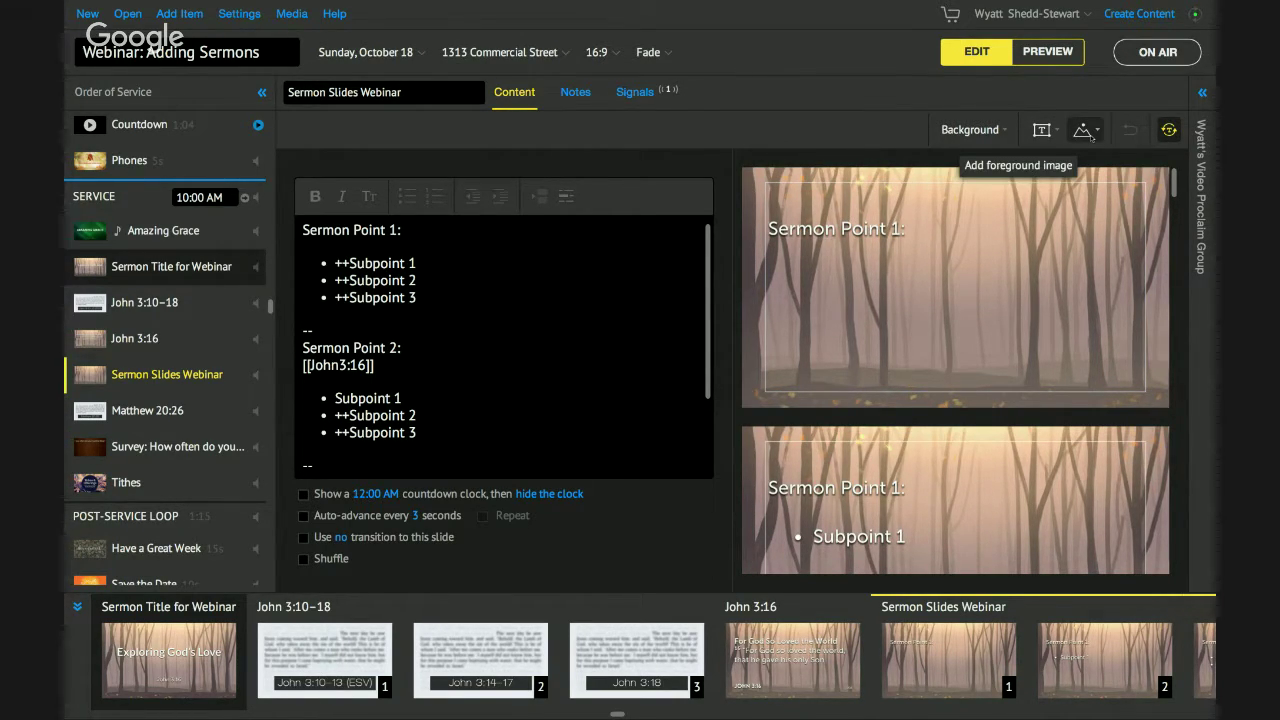
click(1090, 133)
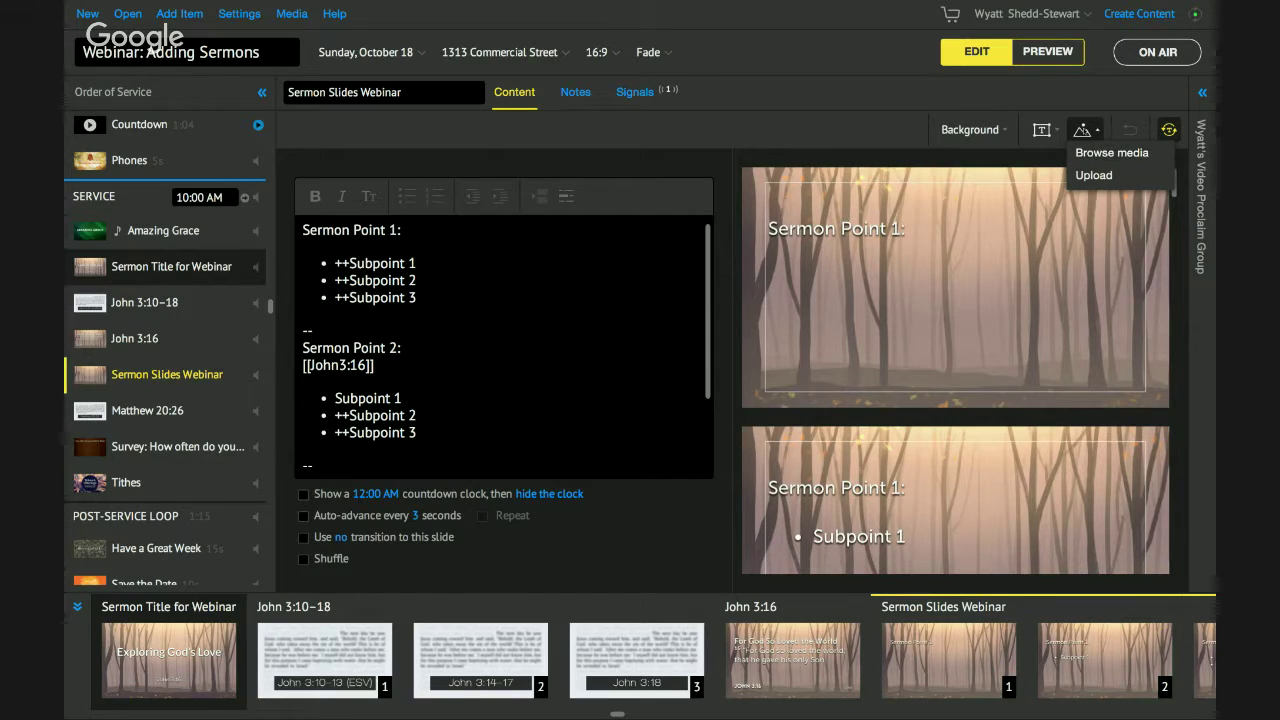
Filter the media library to show all Bible Art for the Sermon Slides Webinar item.
click(1093, 158)
click(90, 64)
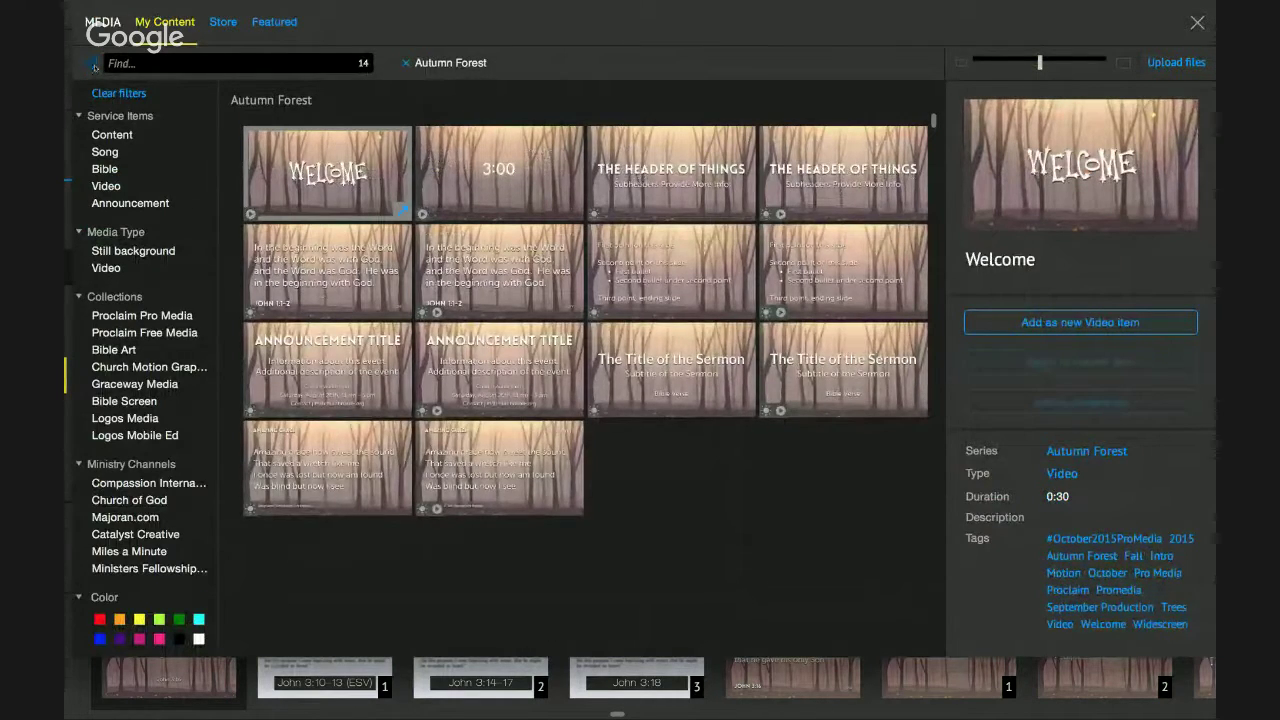
click(91, 64)
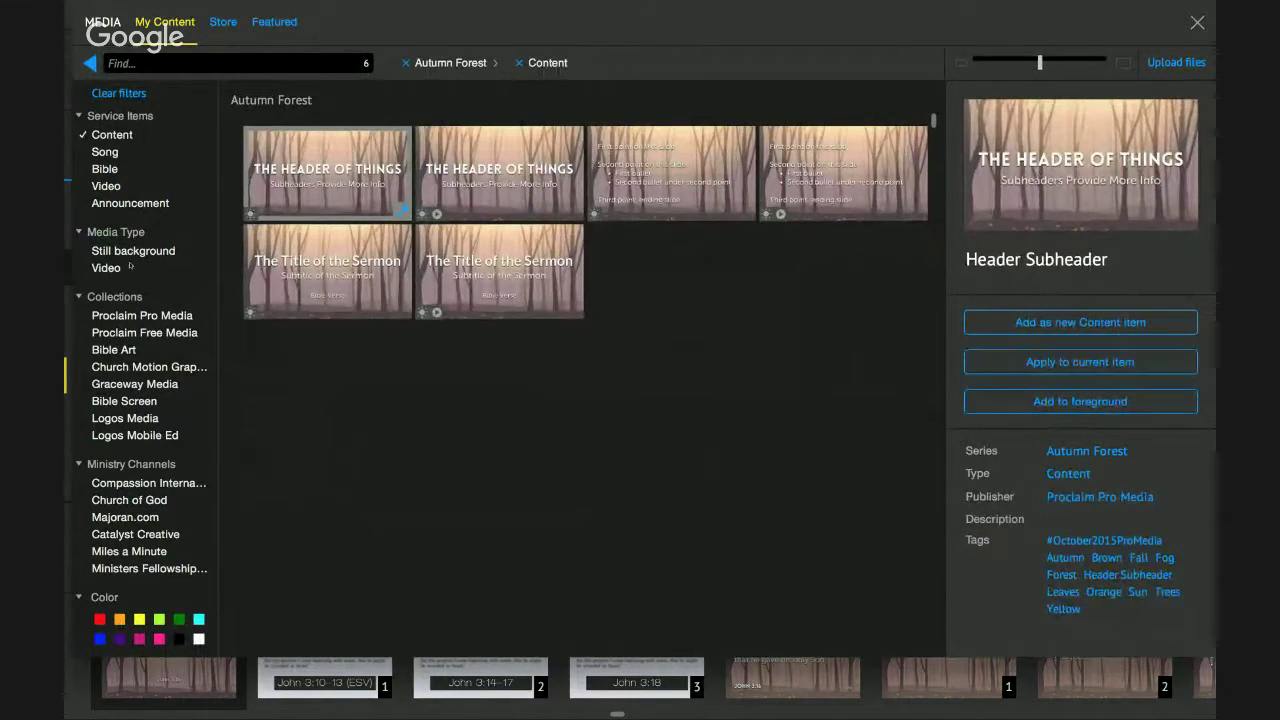
click(113, 349)
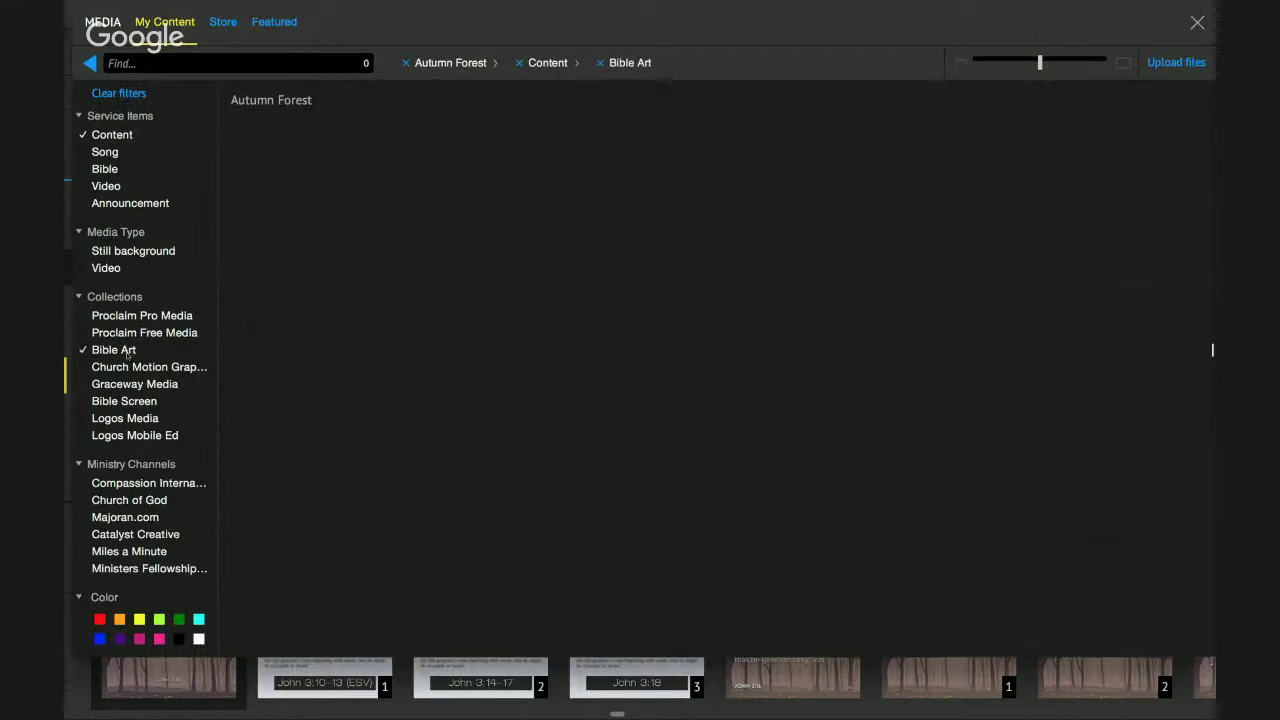
click(405, 66)
click(405, 66)
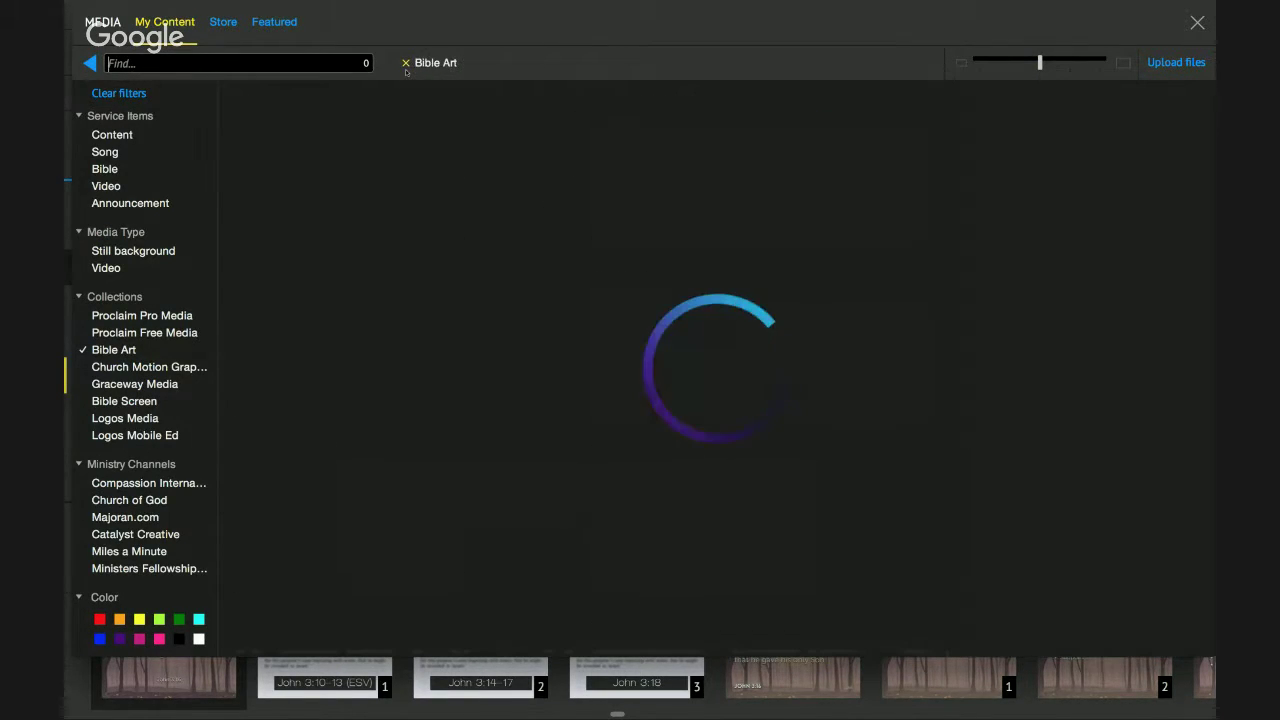
Search 'Jn 3' and add John 3:16 - Verse of the Day as the foreground.
scroll(515, 215, down, 3)
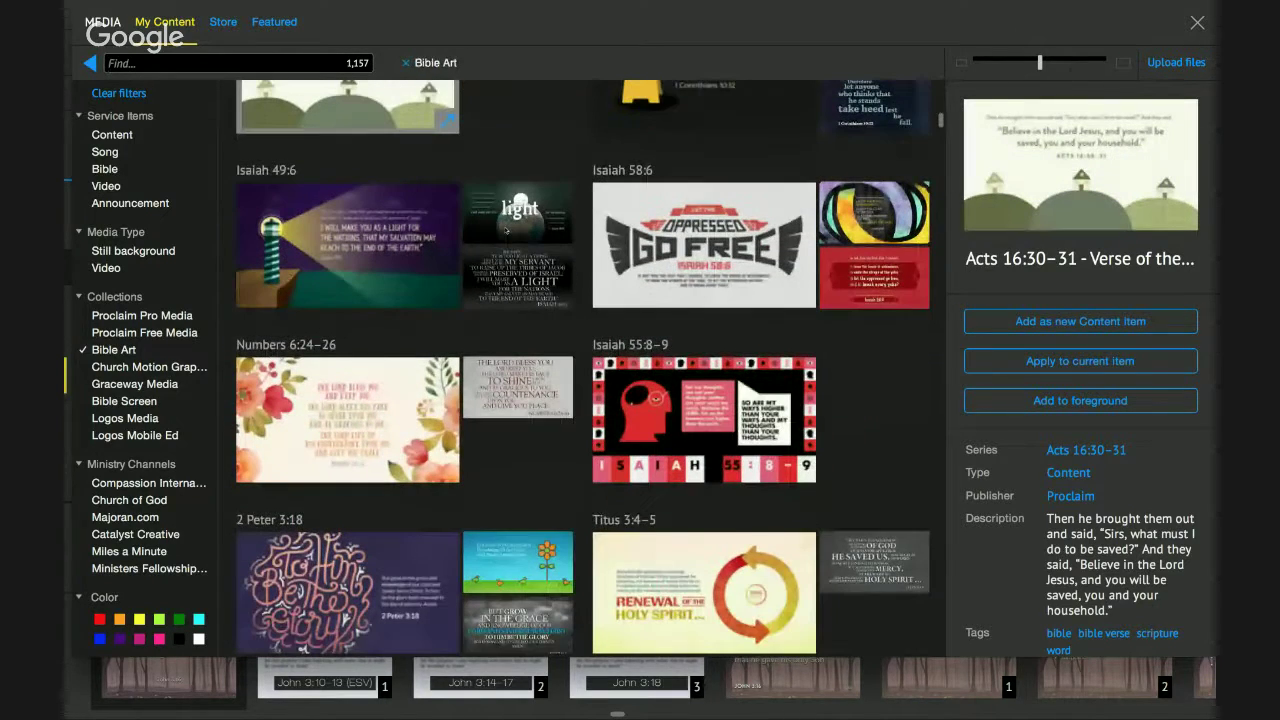
text(J)
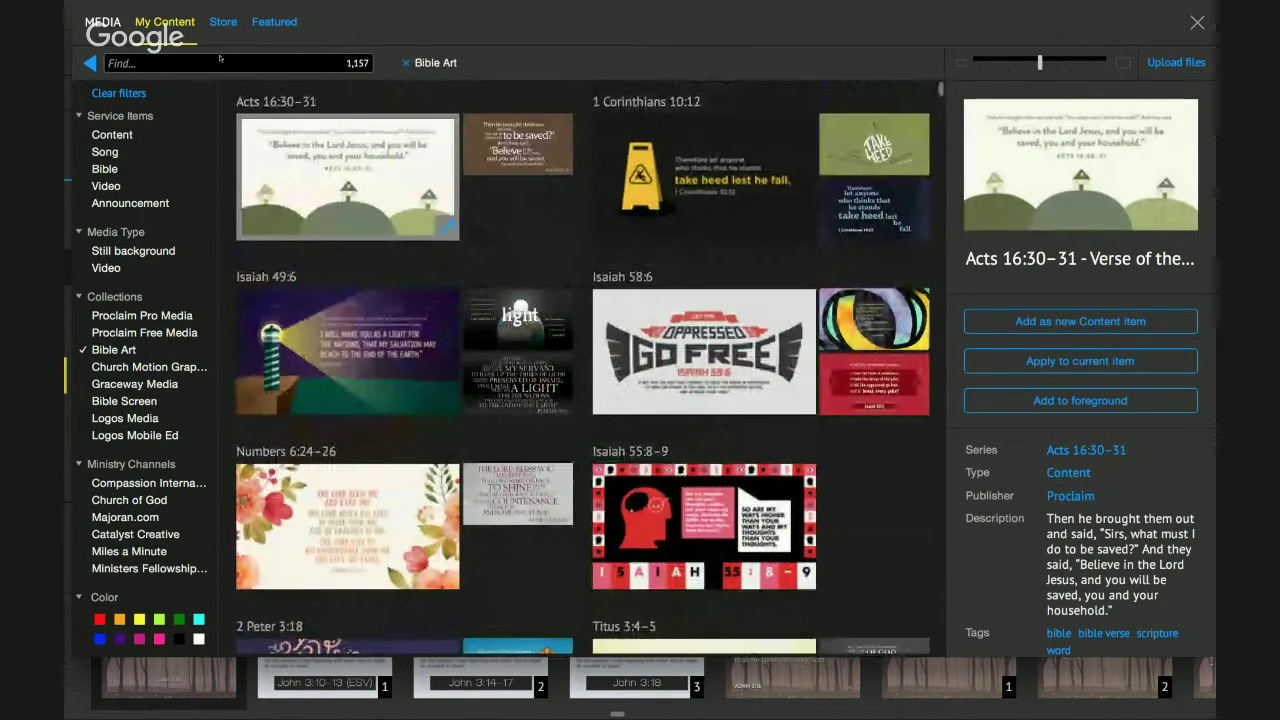
text(n 3)
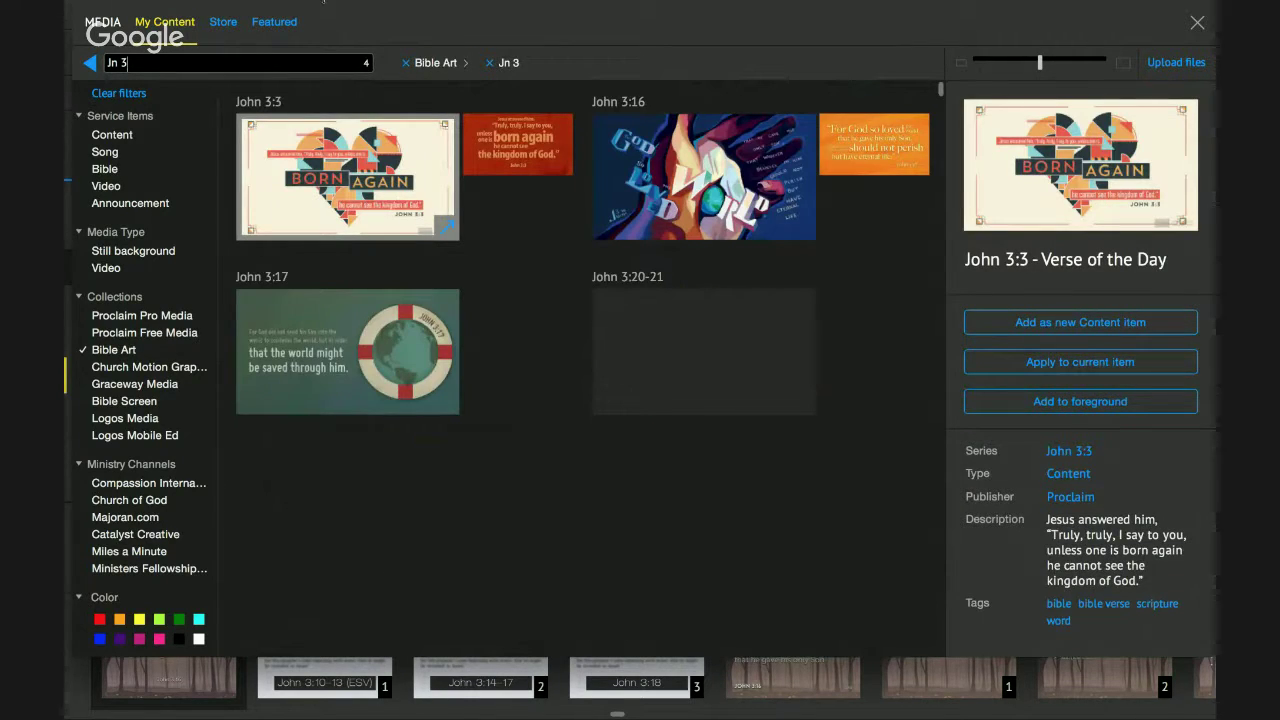
click(704, 177)
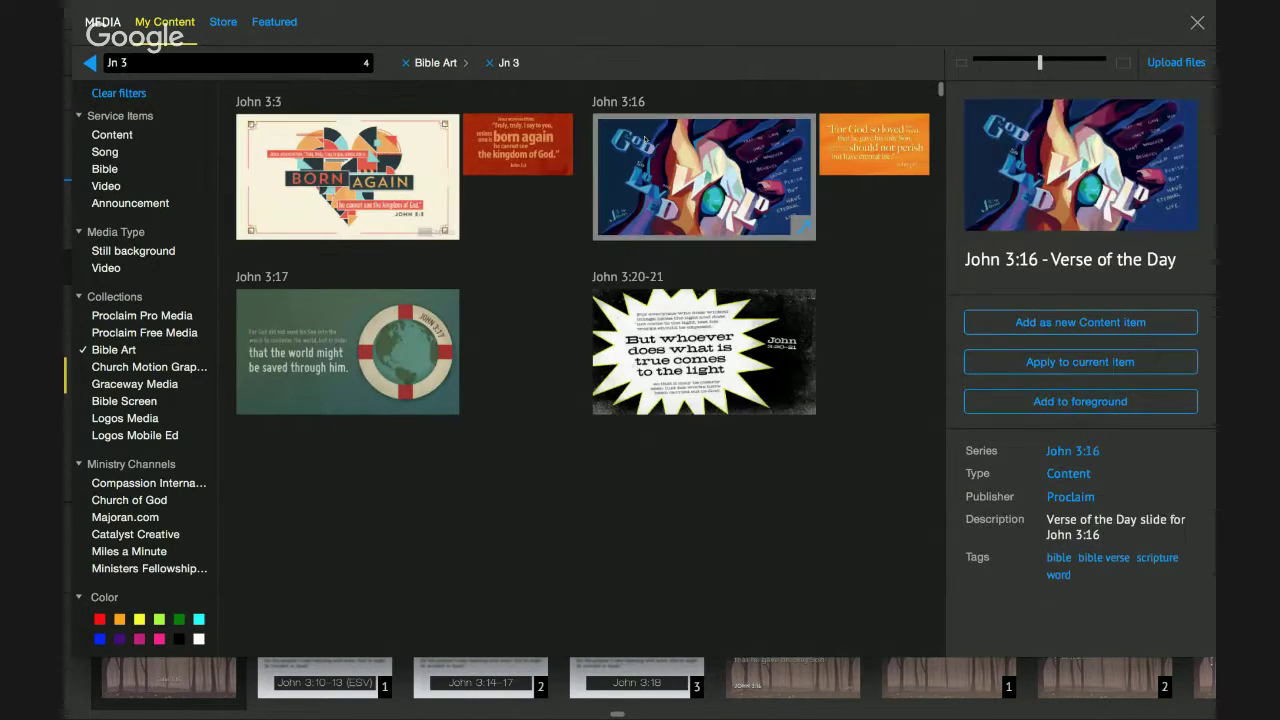
click(1080, 401)
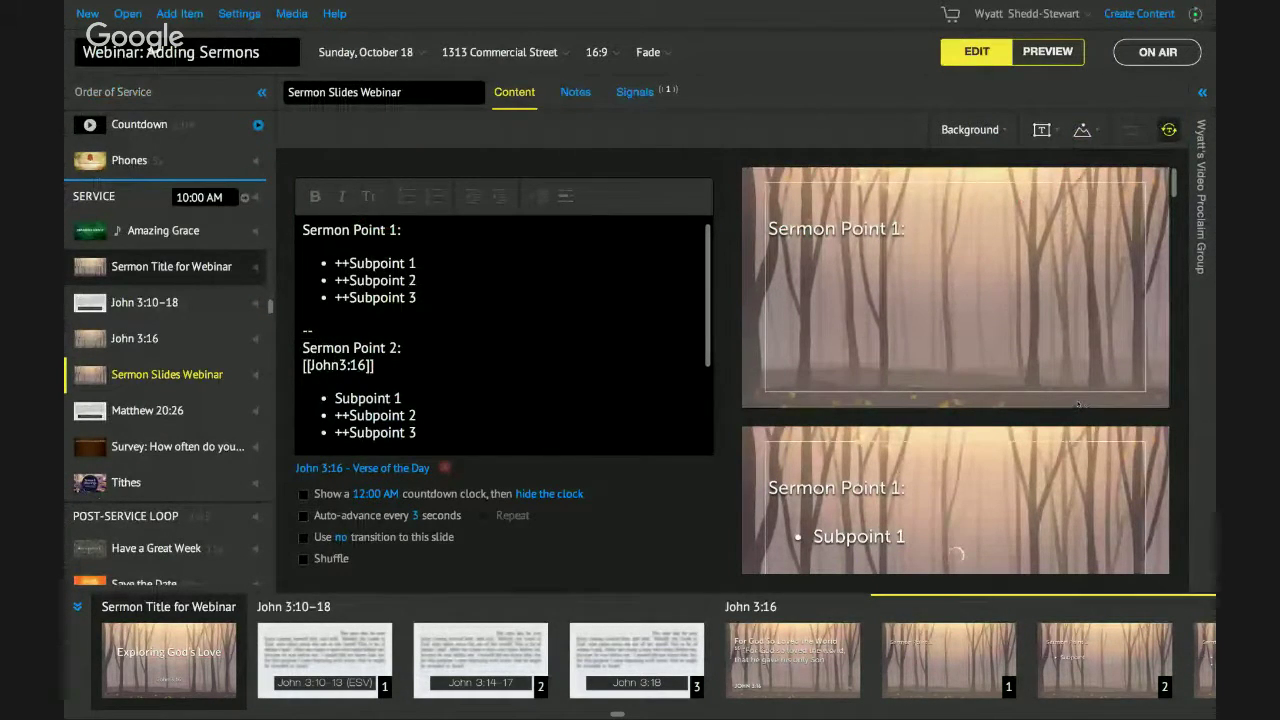
Resize the John 3:16 artwork box at the top-right of the first slide.
click(958, 298)
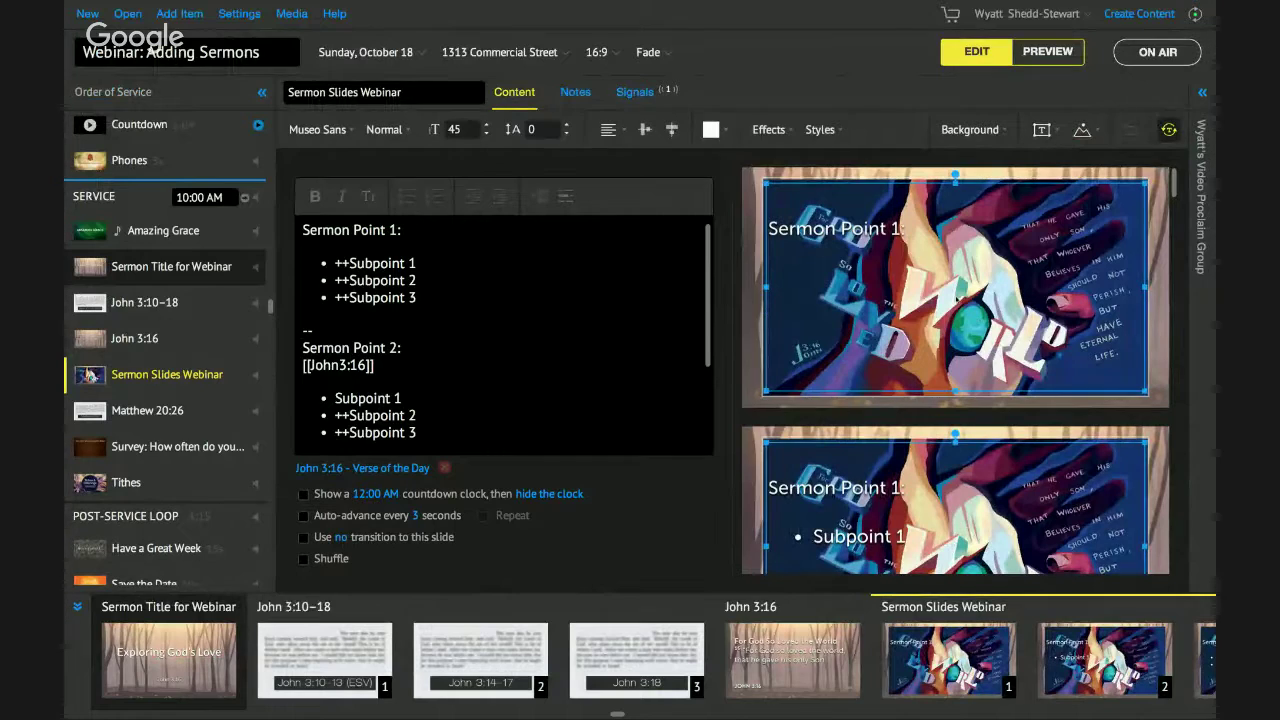
scroll(956, 300, down, 3)
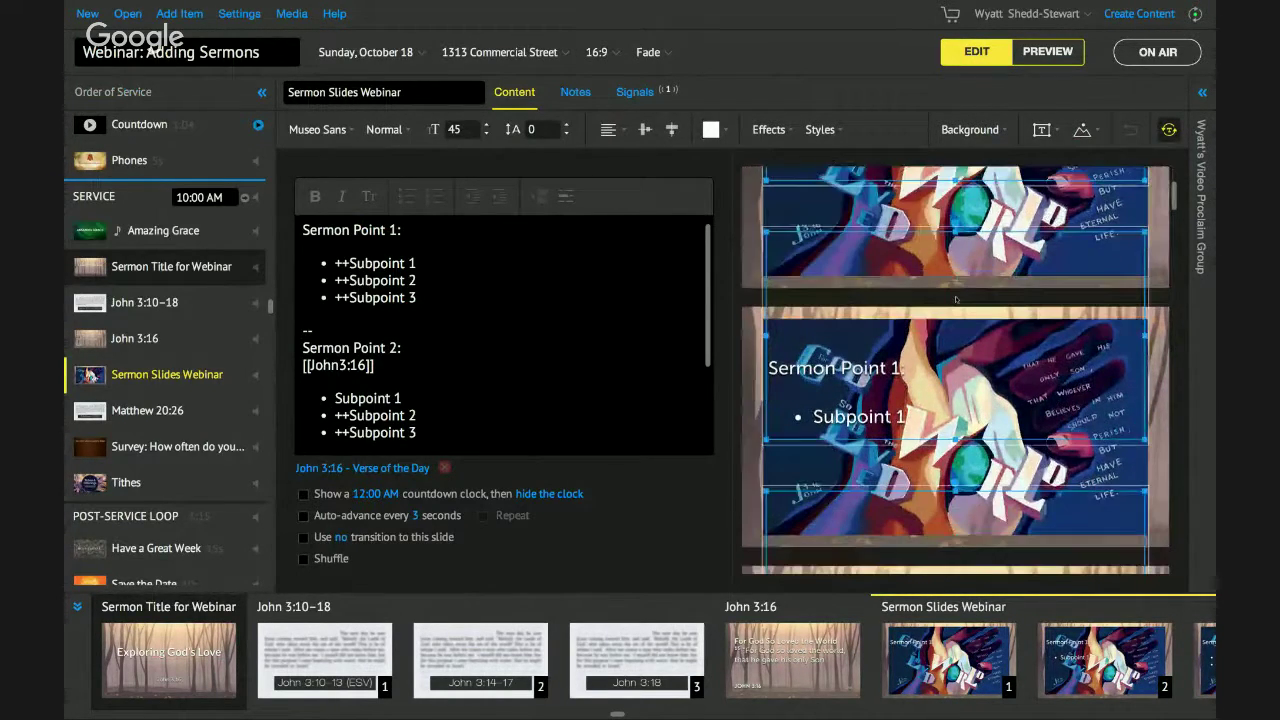
scroll(956, 300, down, 5)
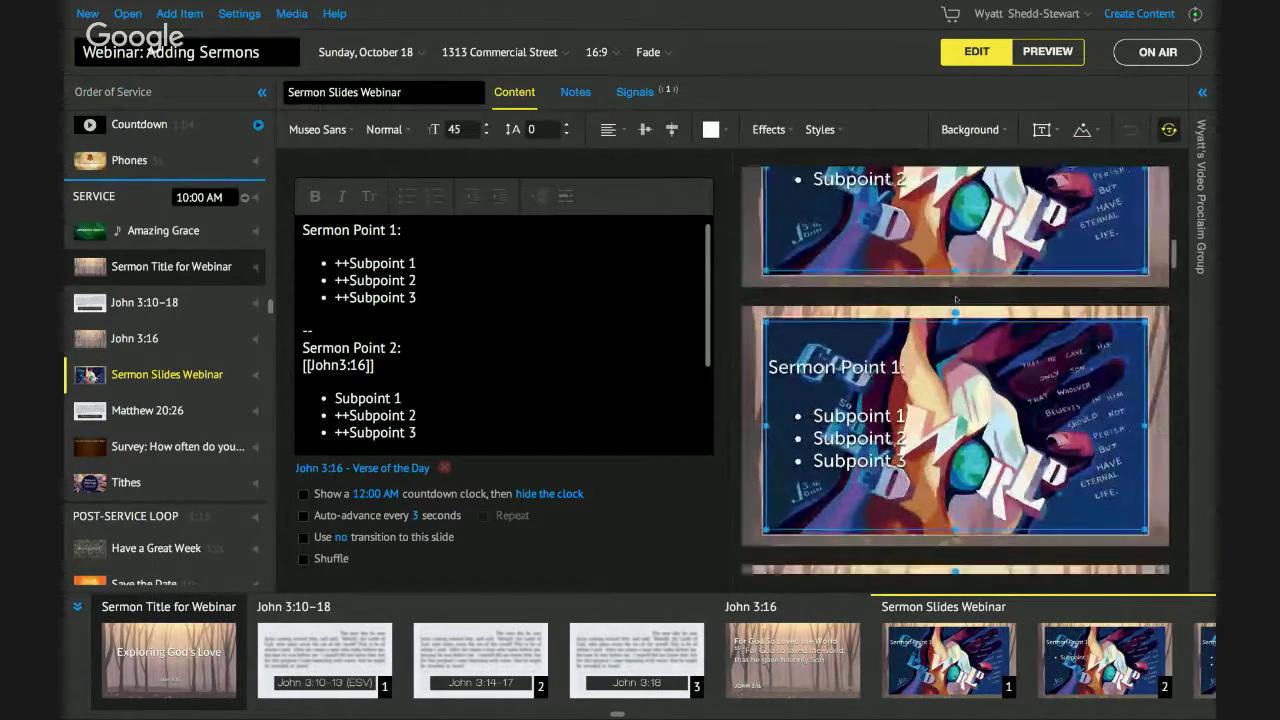
scroll(955, 299, up, 2)
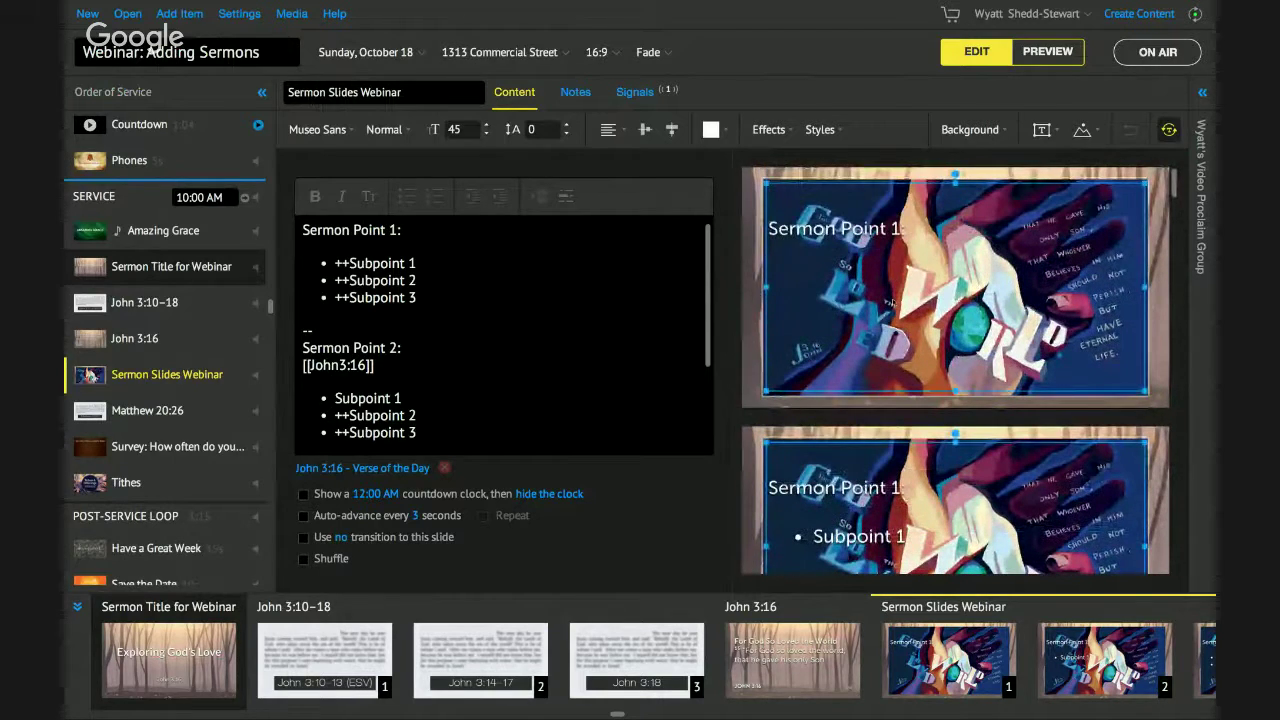
drag(762, 402, 846, 388)
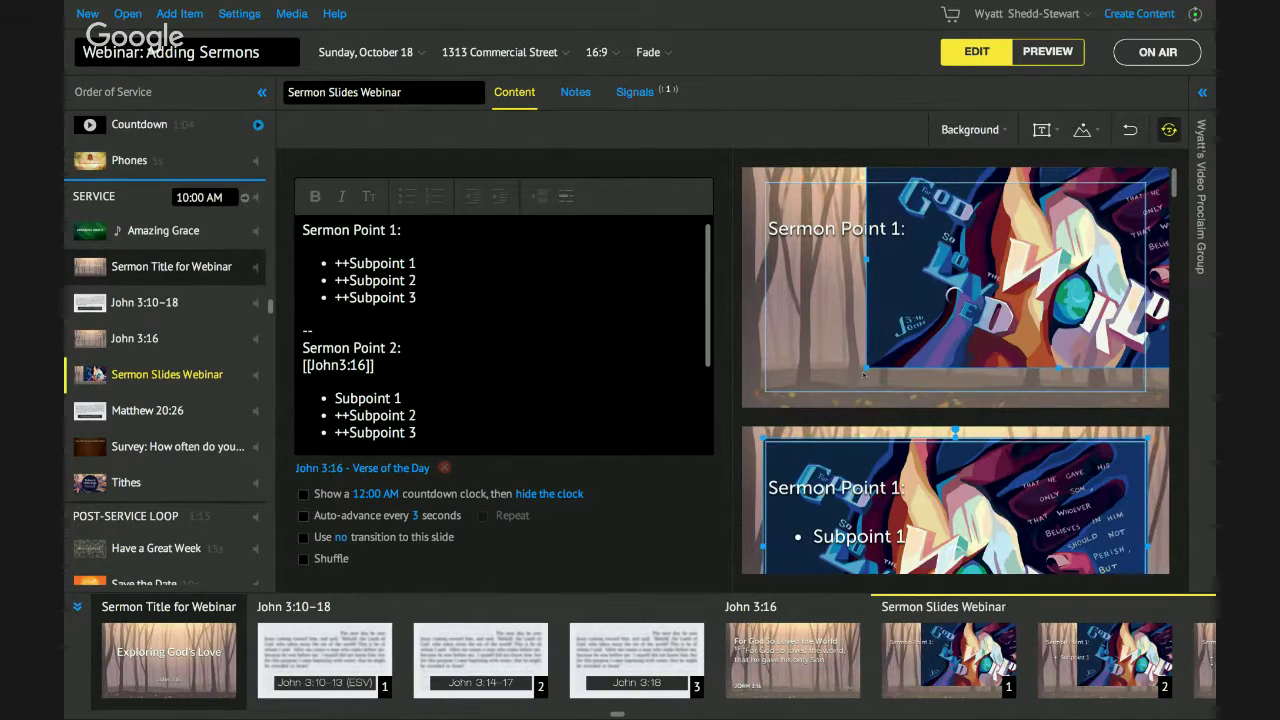
drag(866, 368, 940, 270)
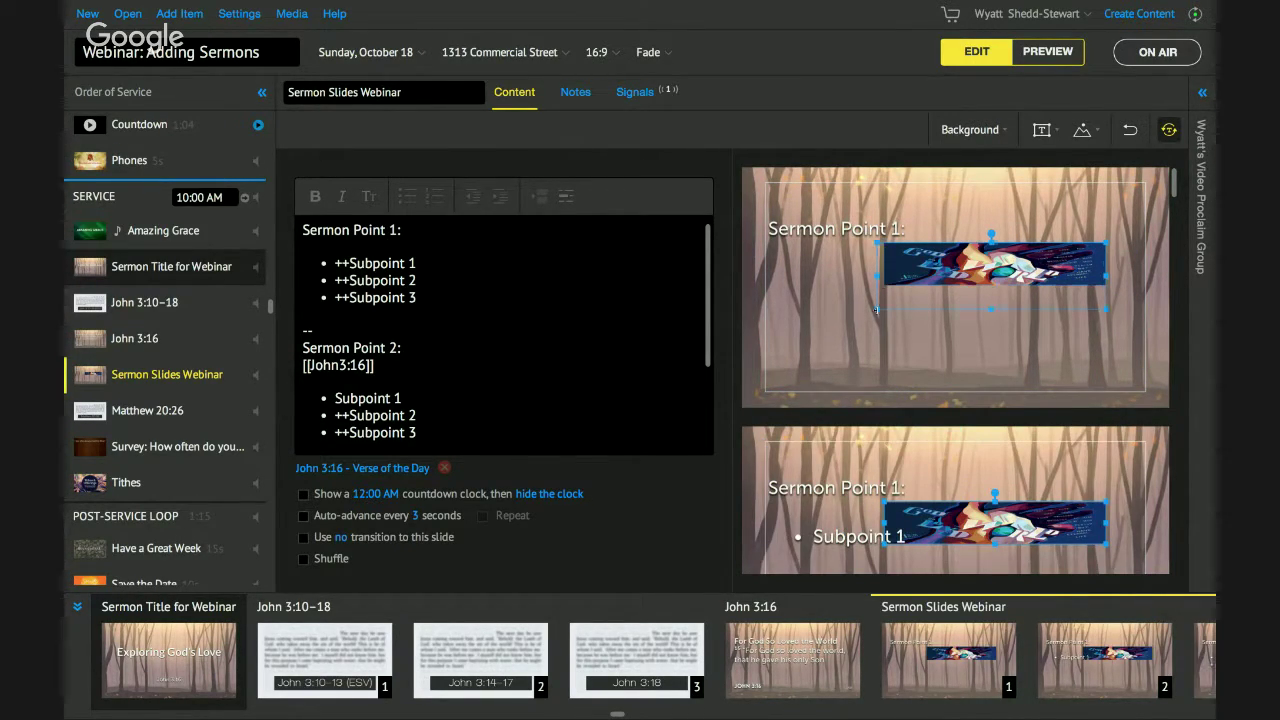
drag(892, 286, 870, 315)
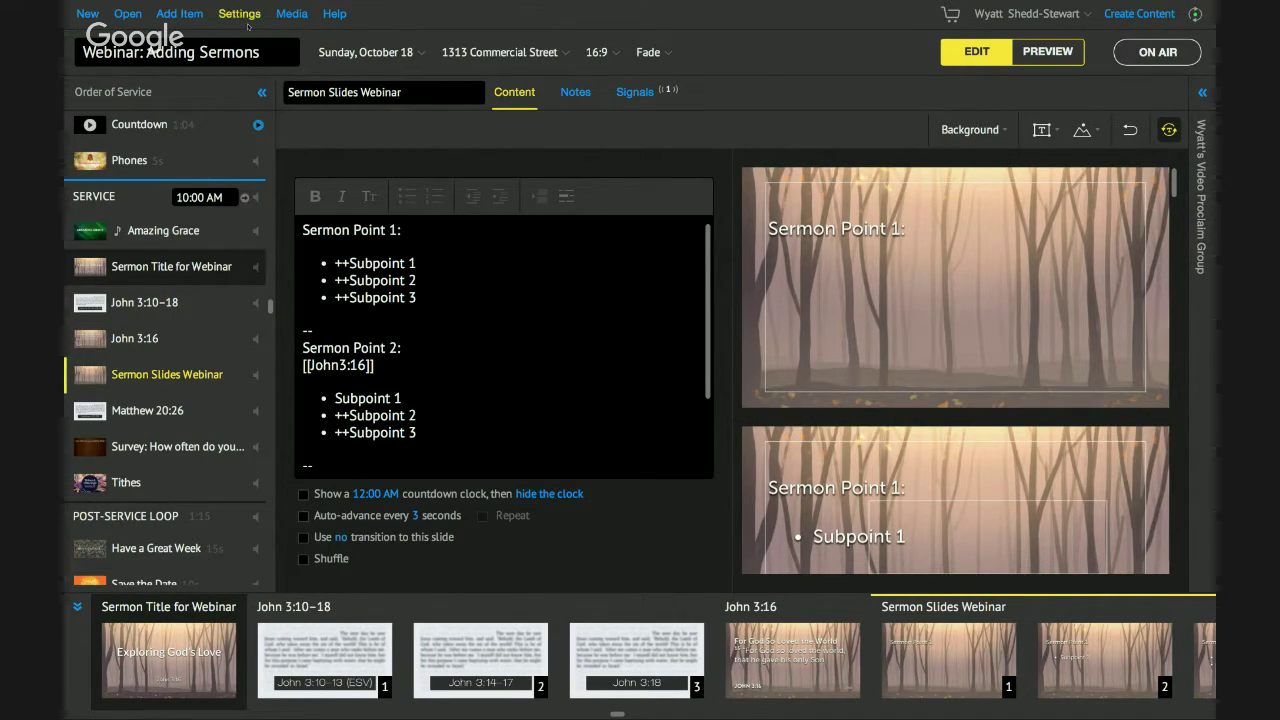
Add a new Content item and apply John 3:16 - Verse of the Day as its background.
click(186, 17)
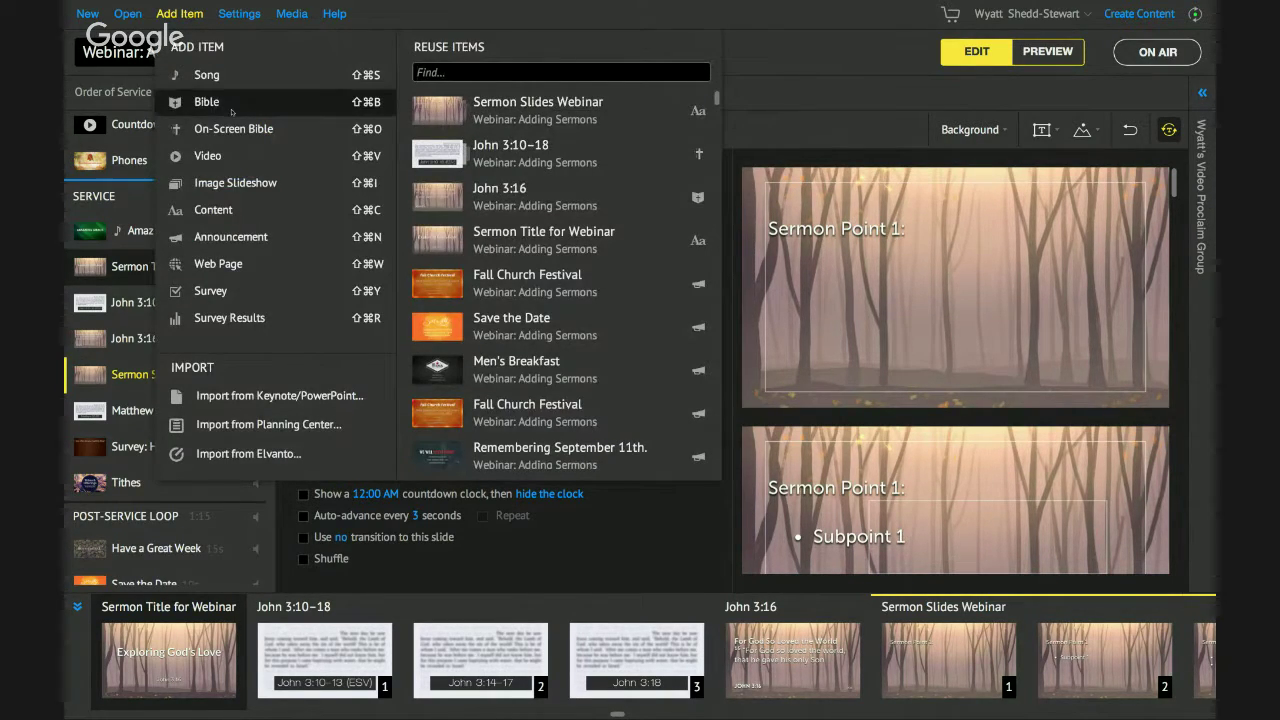
click(213, 210)
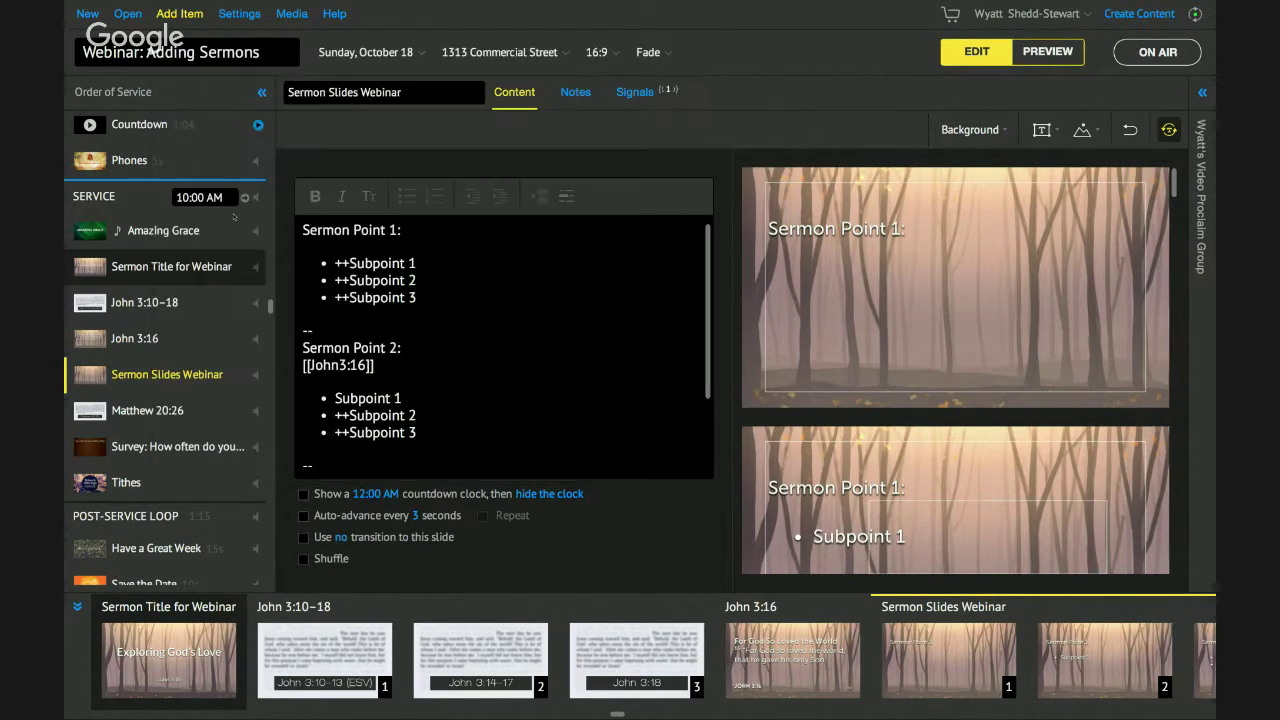
click(970, 129)
click(975, 166)
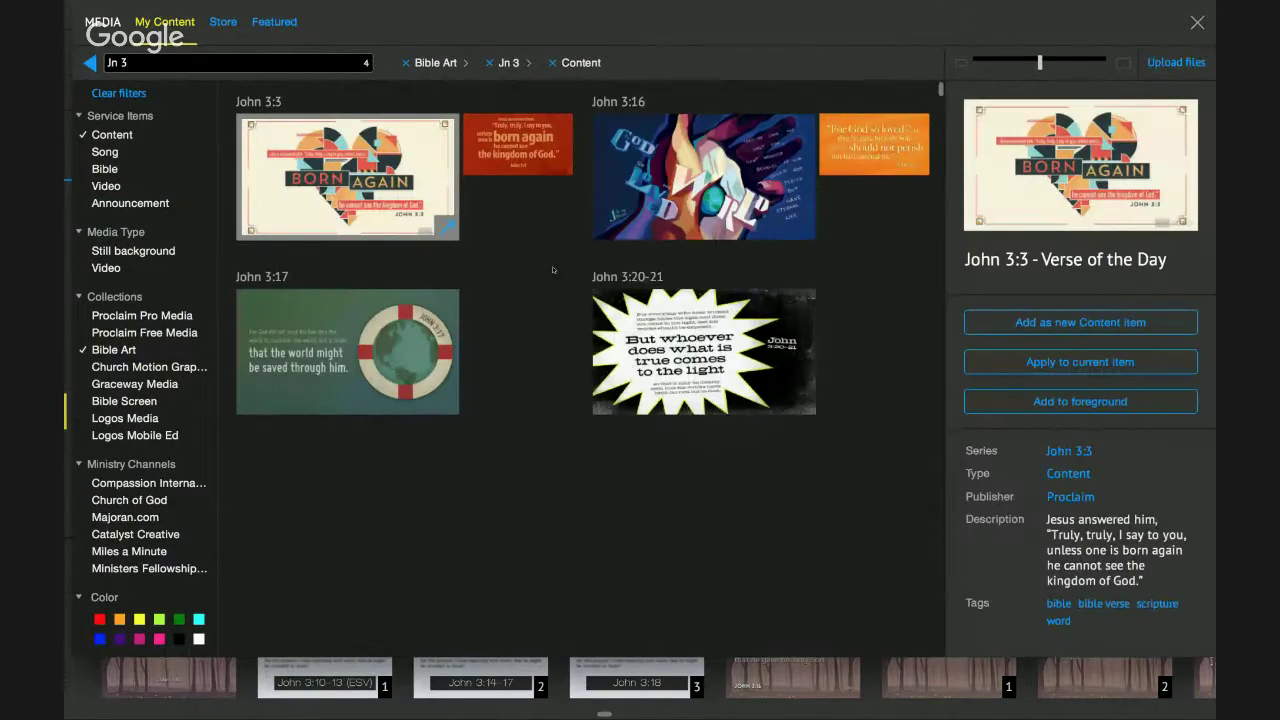
click(706, 165)
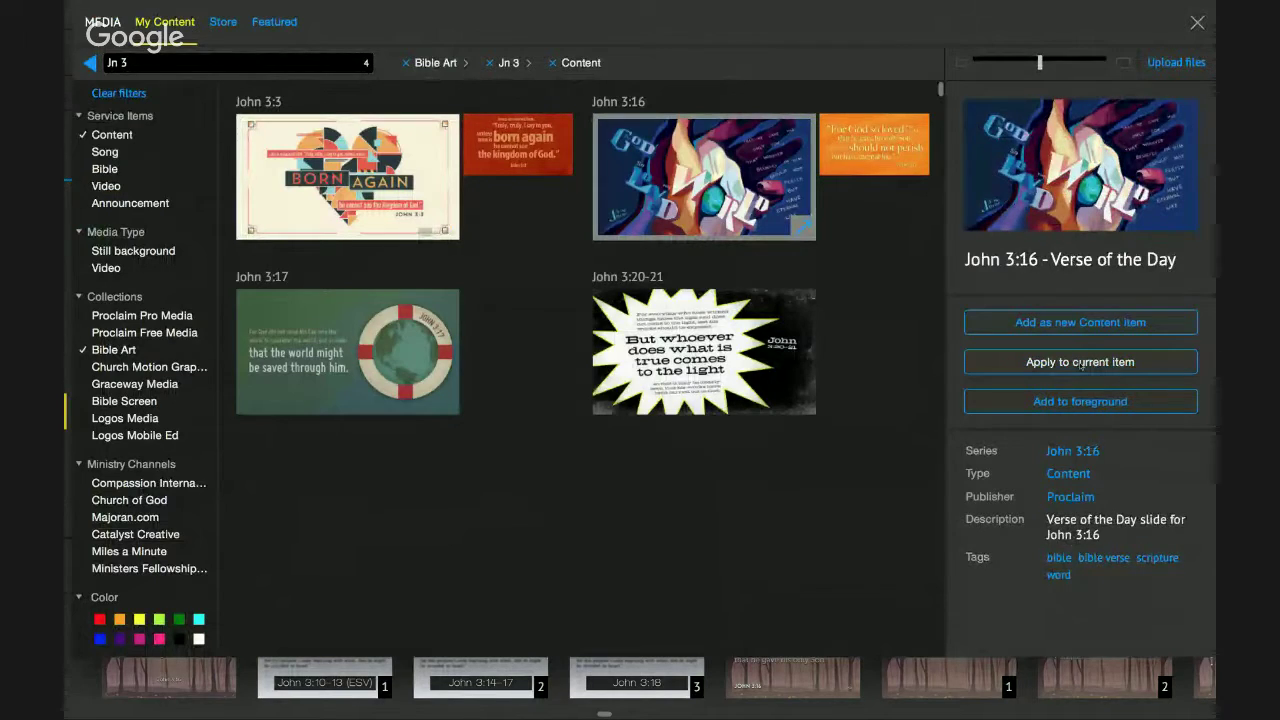
click(1080, 363)
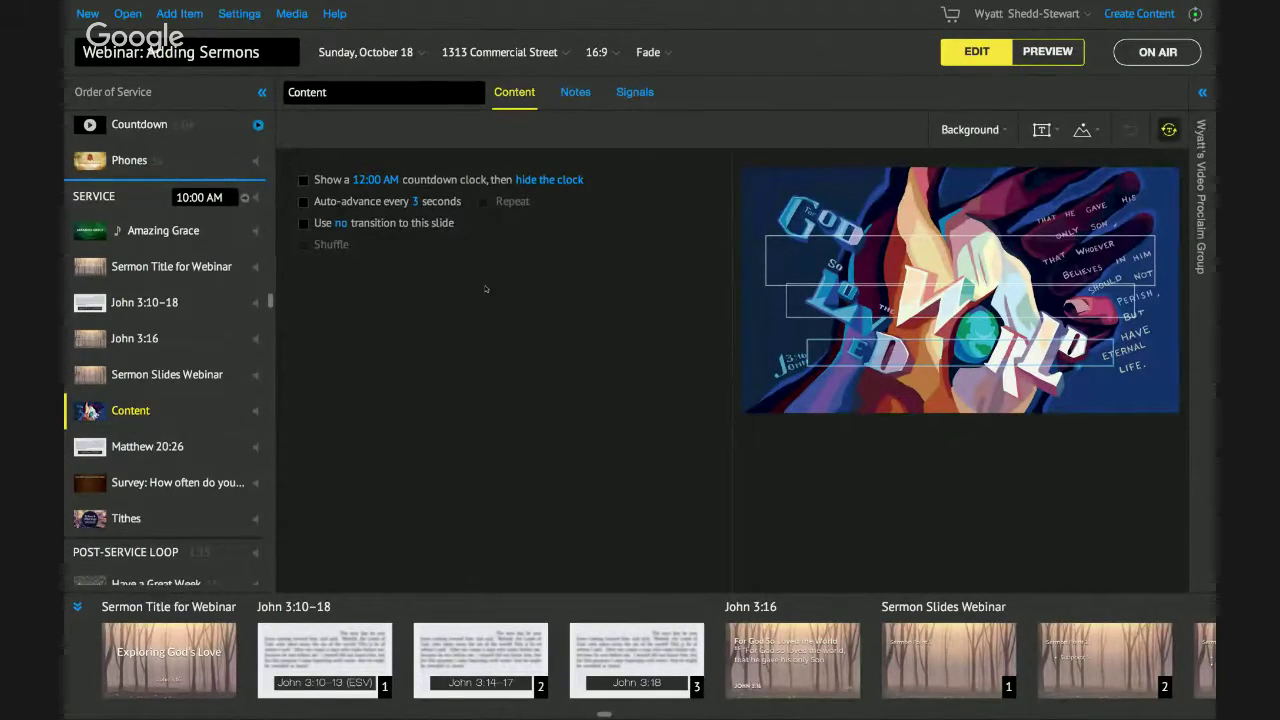
Move the Content item above John 3:10–18.
right_click(110, 422)
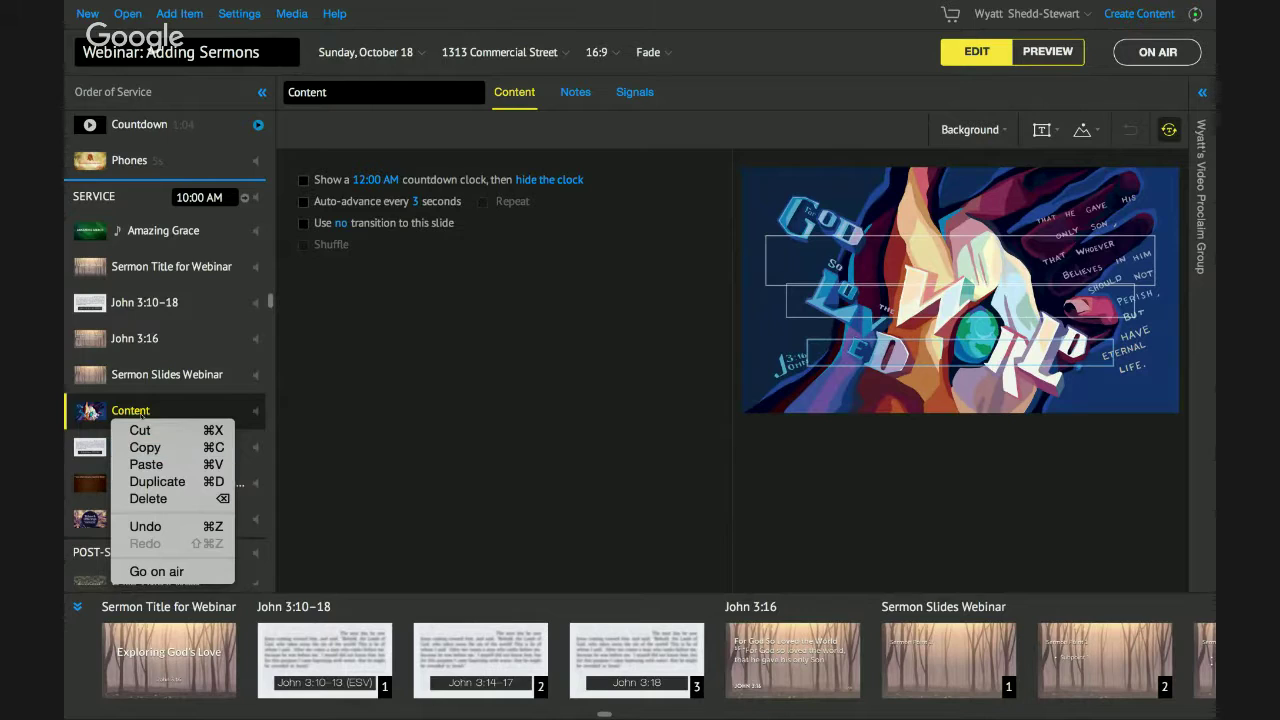
click(103, 408)
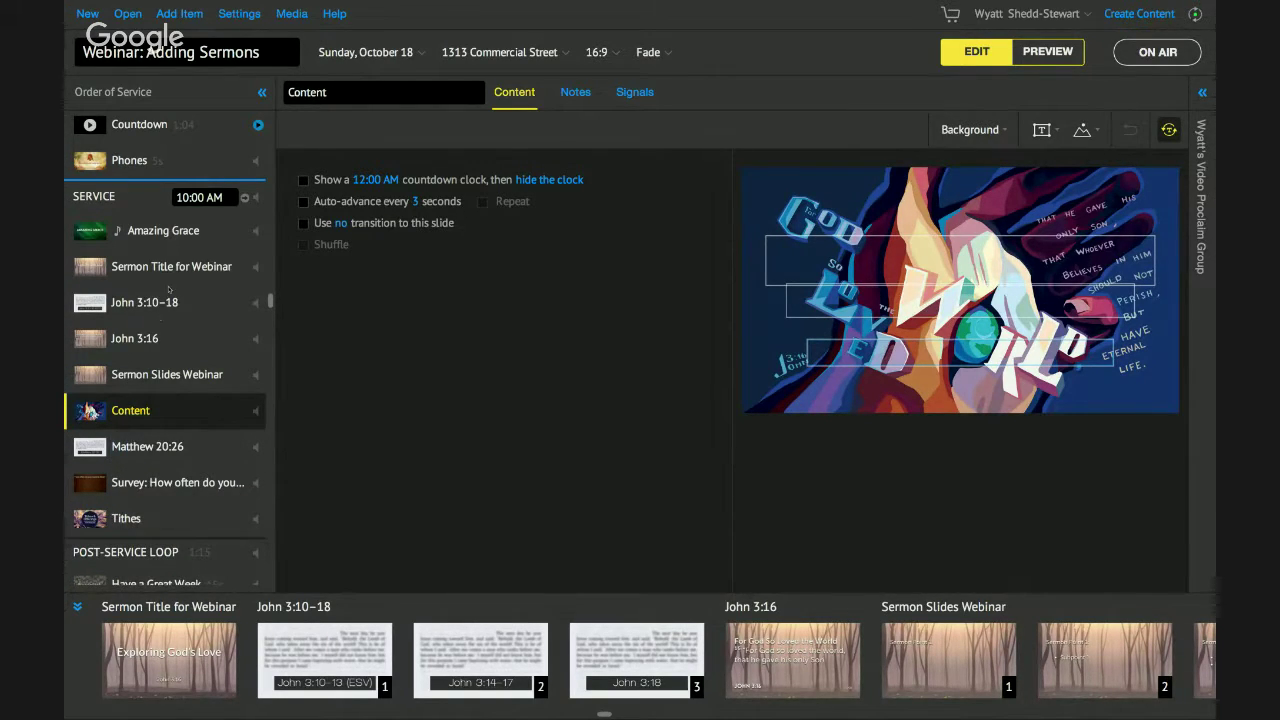
drag(170, 405, 155, 301)
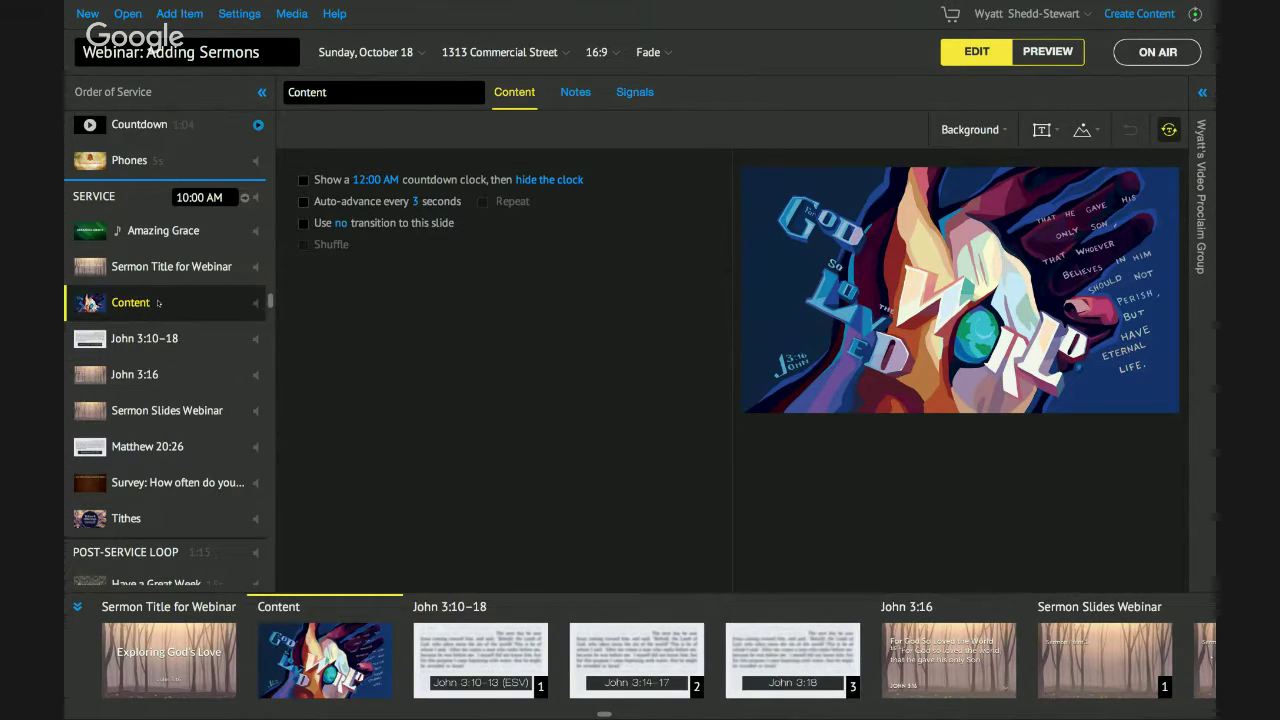
Copy the Content item into the pre-service list at Signals and rename it John 3:16.
right_click(158, 300)
click(179, 325)
scroll(155, 325, up, 3)
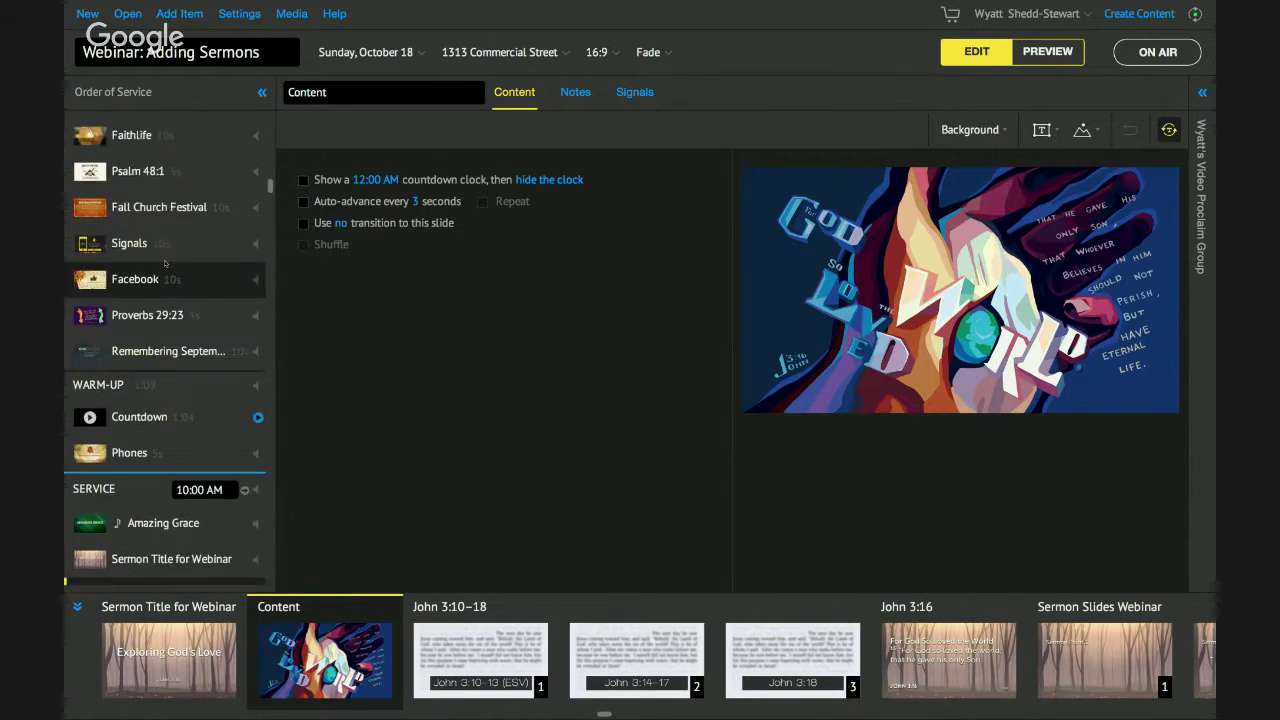
right_click(167, 251)
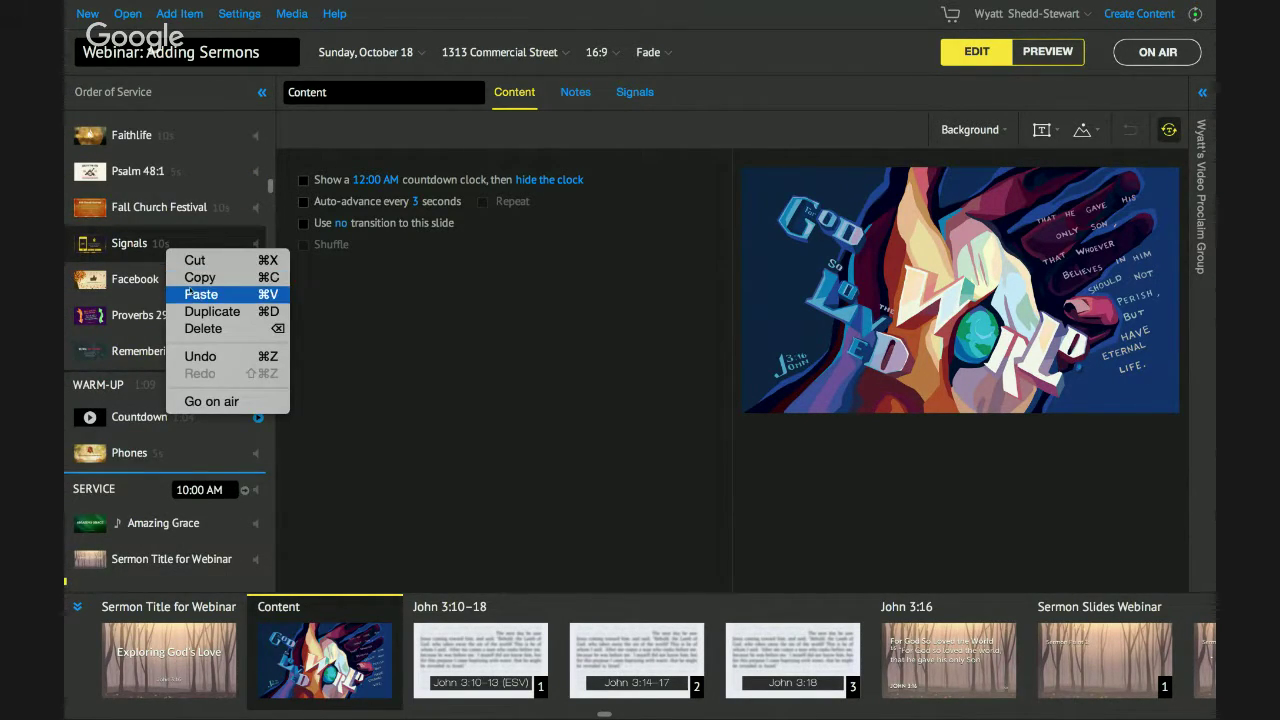
click(190, 291)
drag(190, 290, 164, 193)
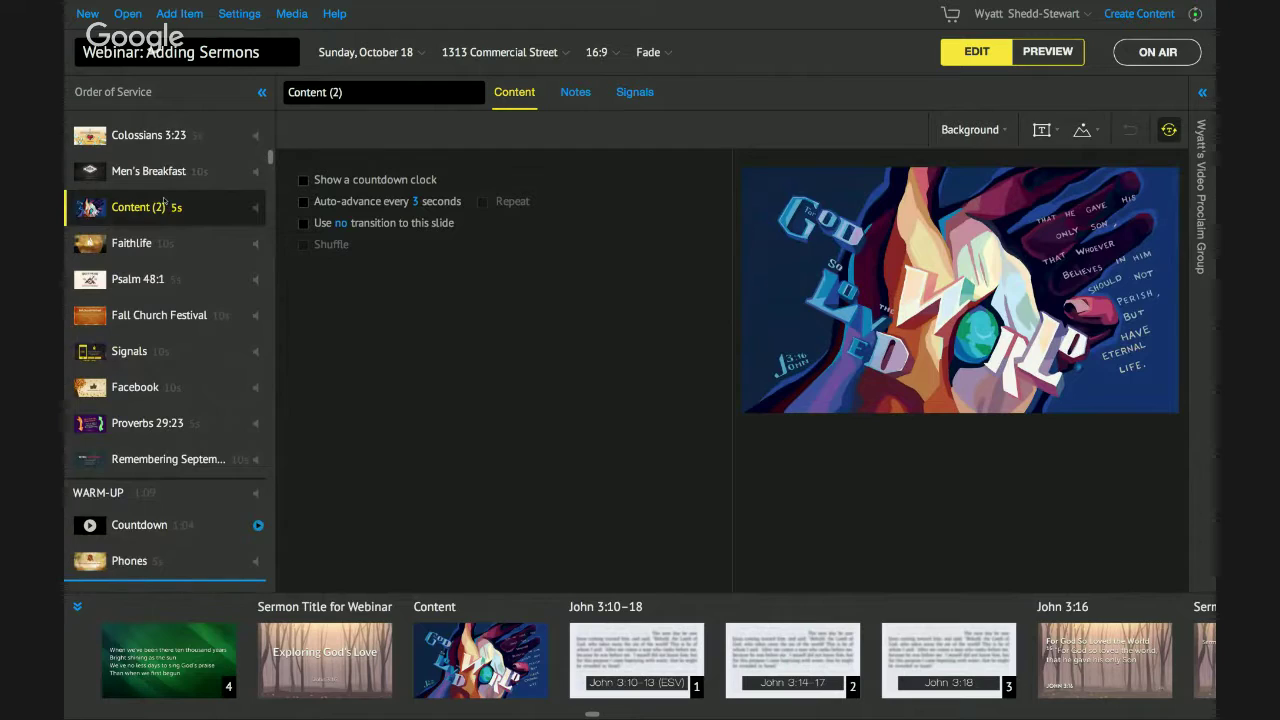
key(BackSpace)
key(BackSpace)
key(BackSpace)
key(BackSpace)
key(BackSpace)
key(BackSpace)
key(BackSpace)
key(BackSpace)
key(BackSpace)
key(BackSpace)
key(BackSpace)
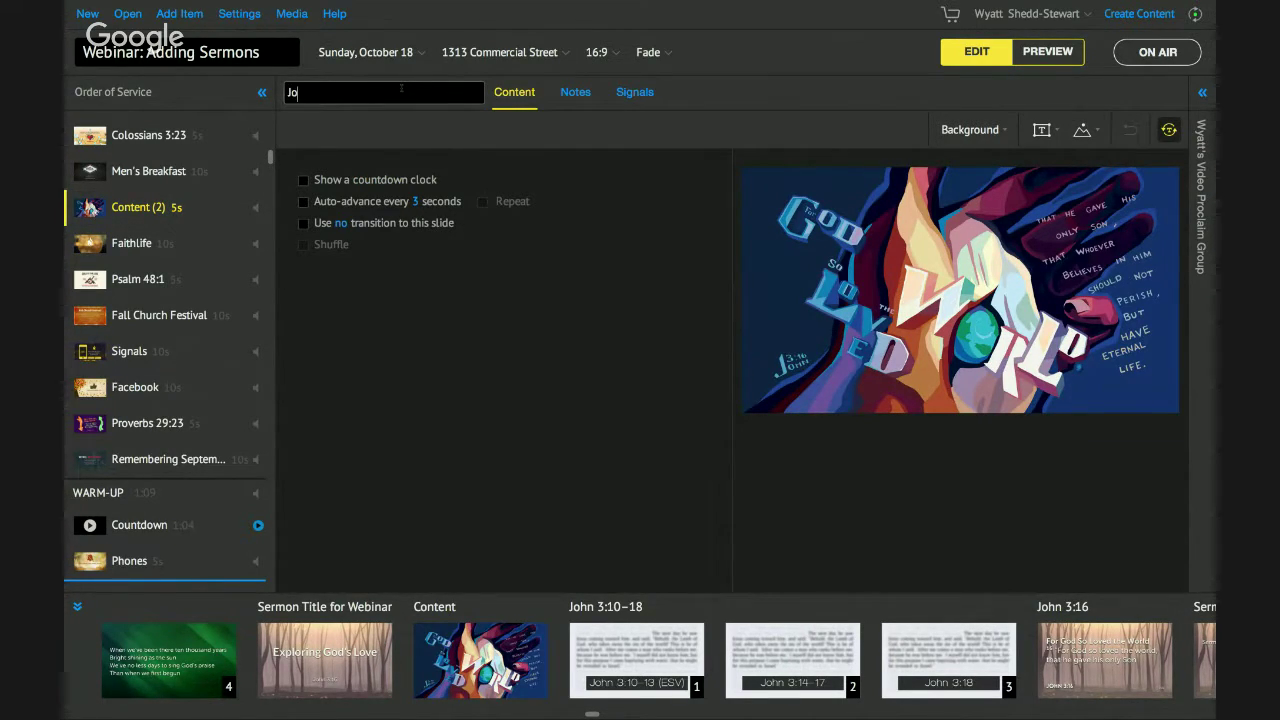
text(John 3:16)
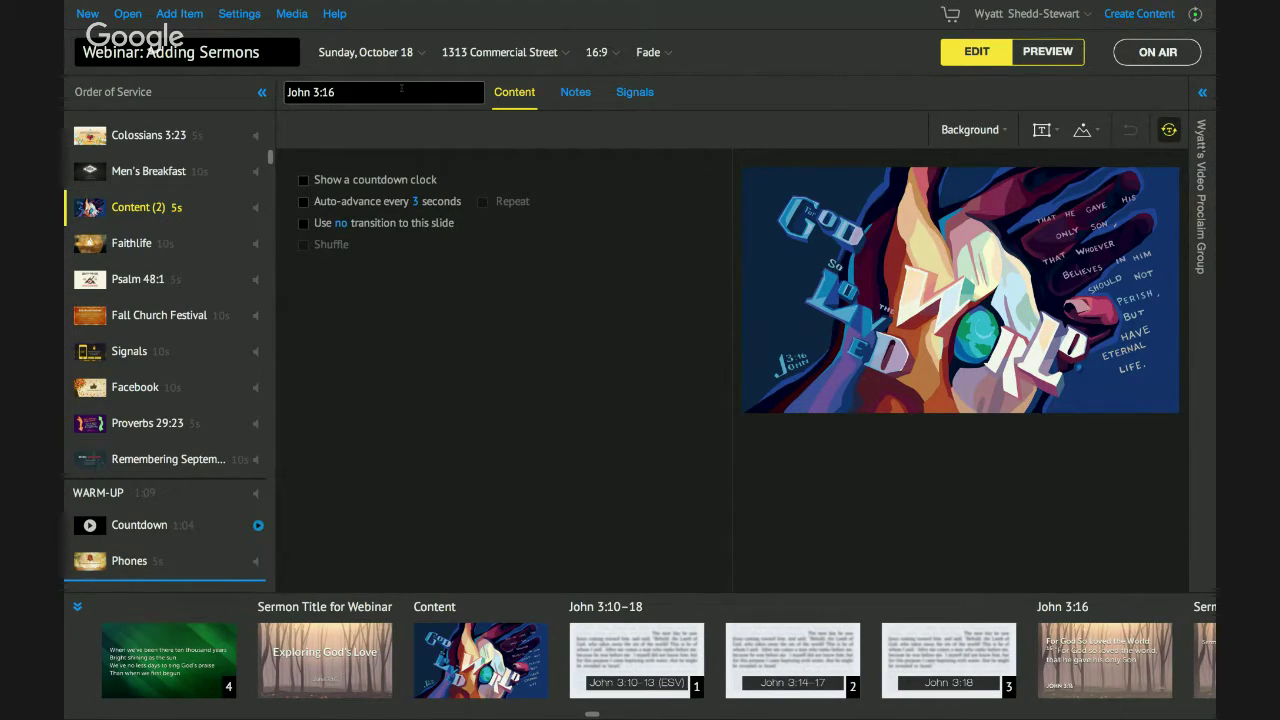
key(Return)
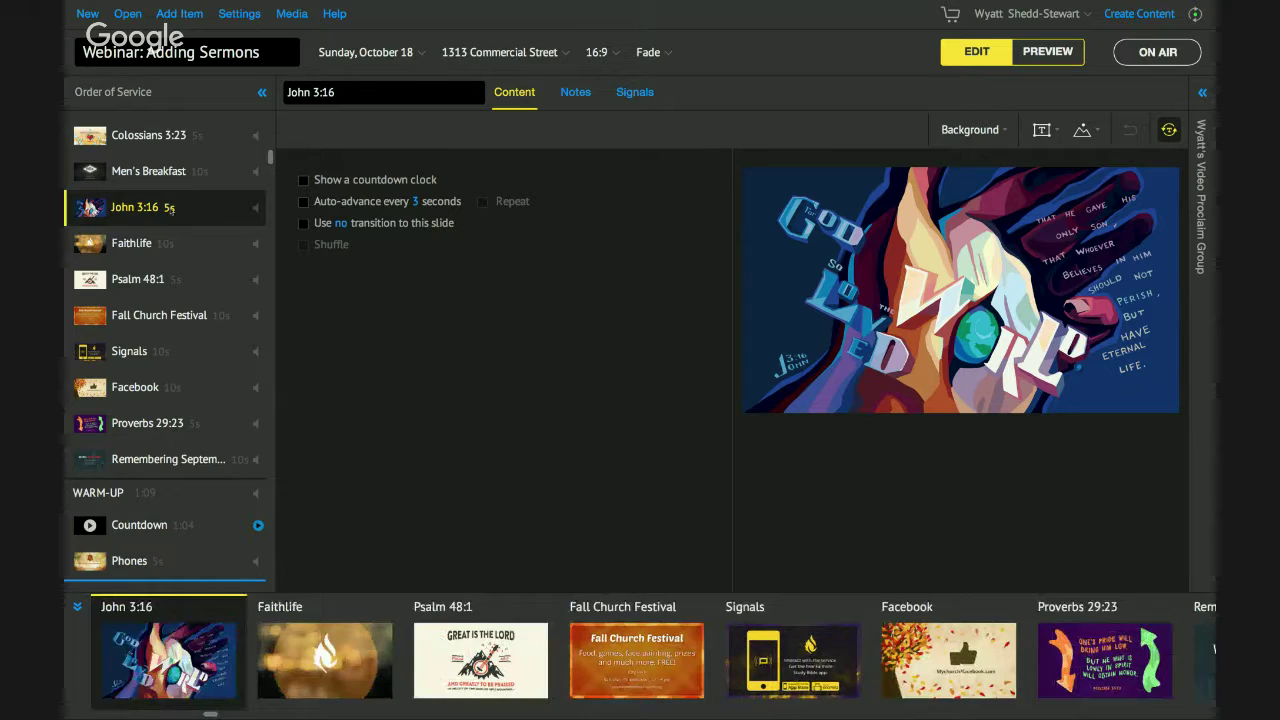
Open the service's God So Loved the World Content item.
scroll(171, 208, down, 8)
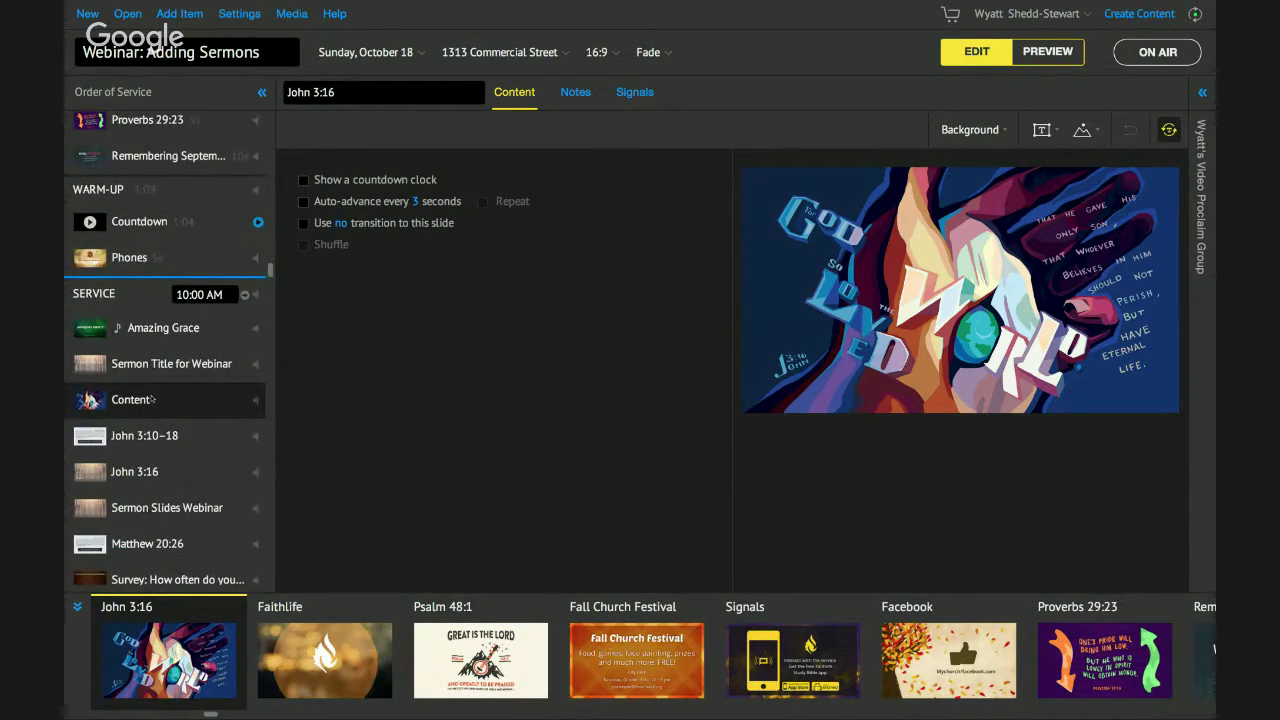
click(150, 399)
scroll(160, 330, down, 2)
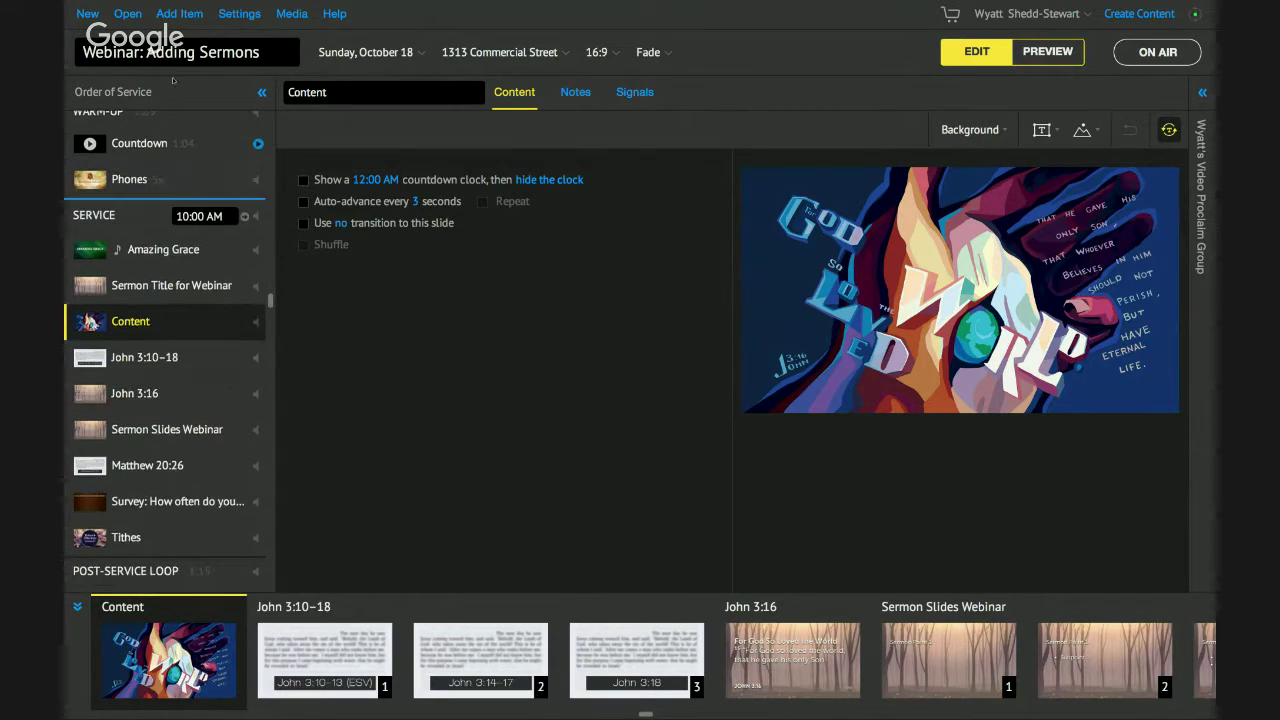
Clear the Bible Art, Jn 3 and Content filters and limit the media library to Logos Media.
click(180, 20)
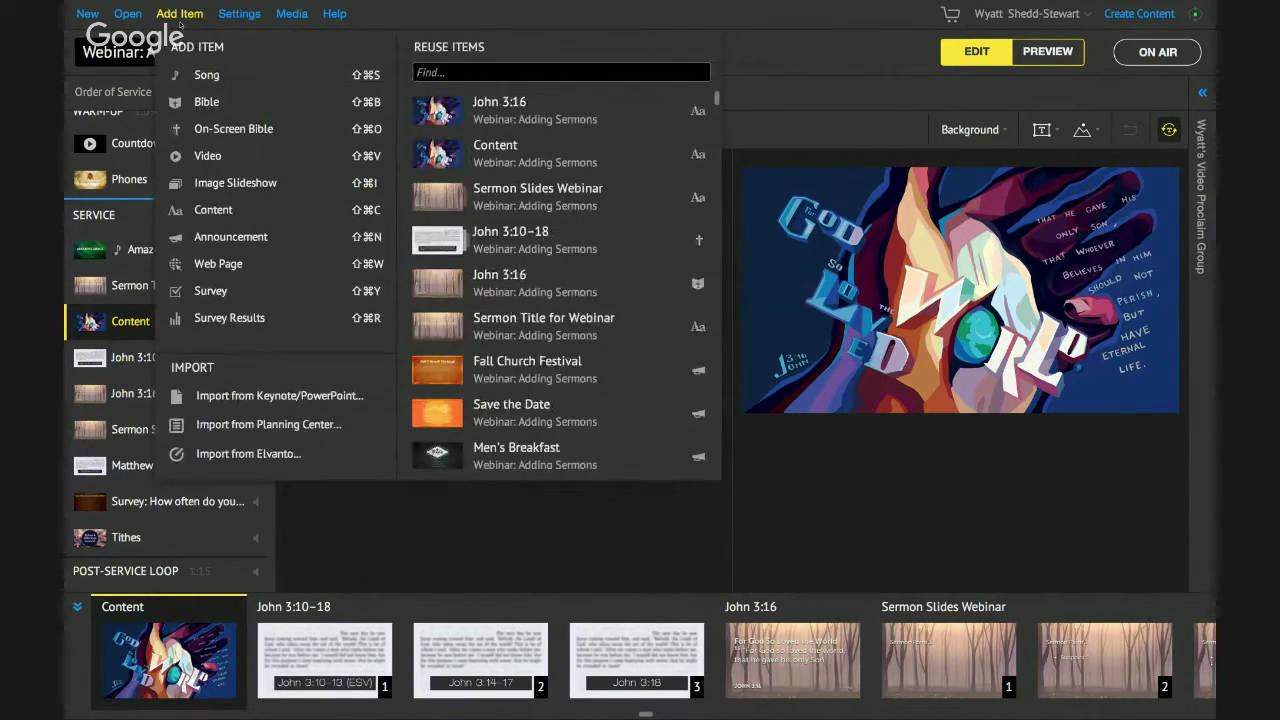
click(291, 13)
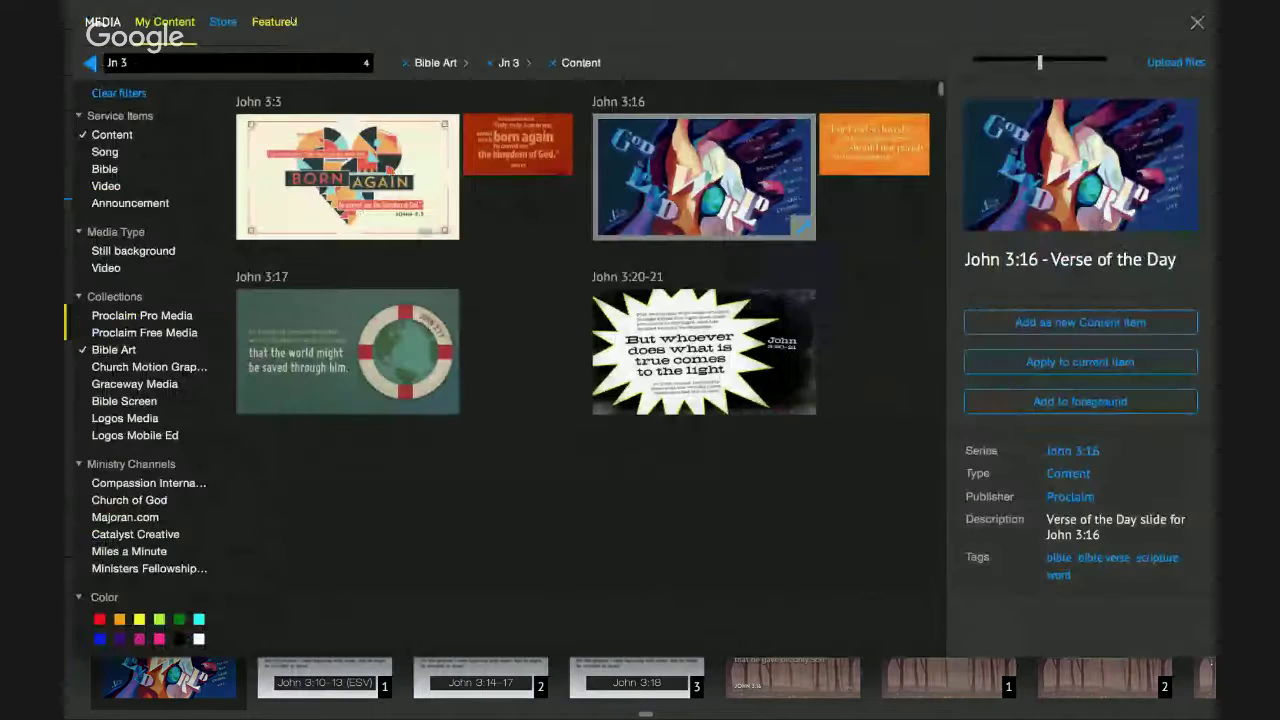
click(407, 64)
click(407, 64)
click(407, 64)
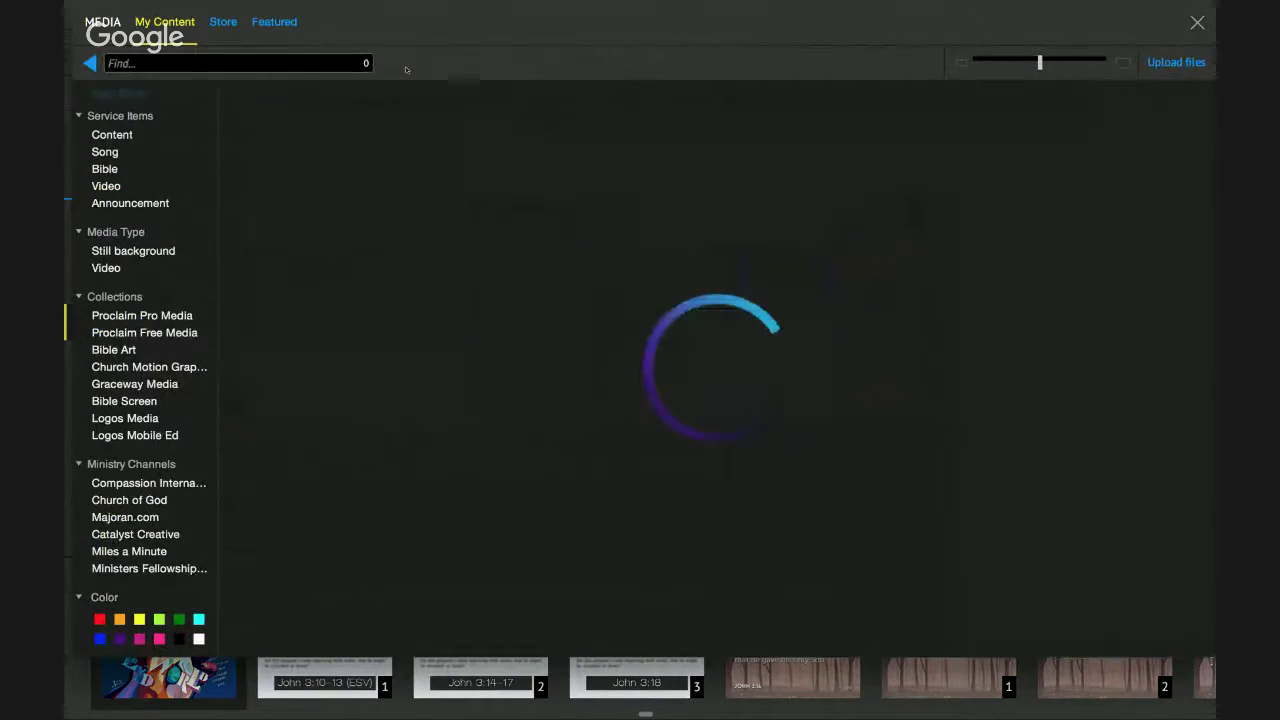
click(125, 418)
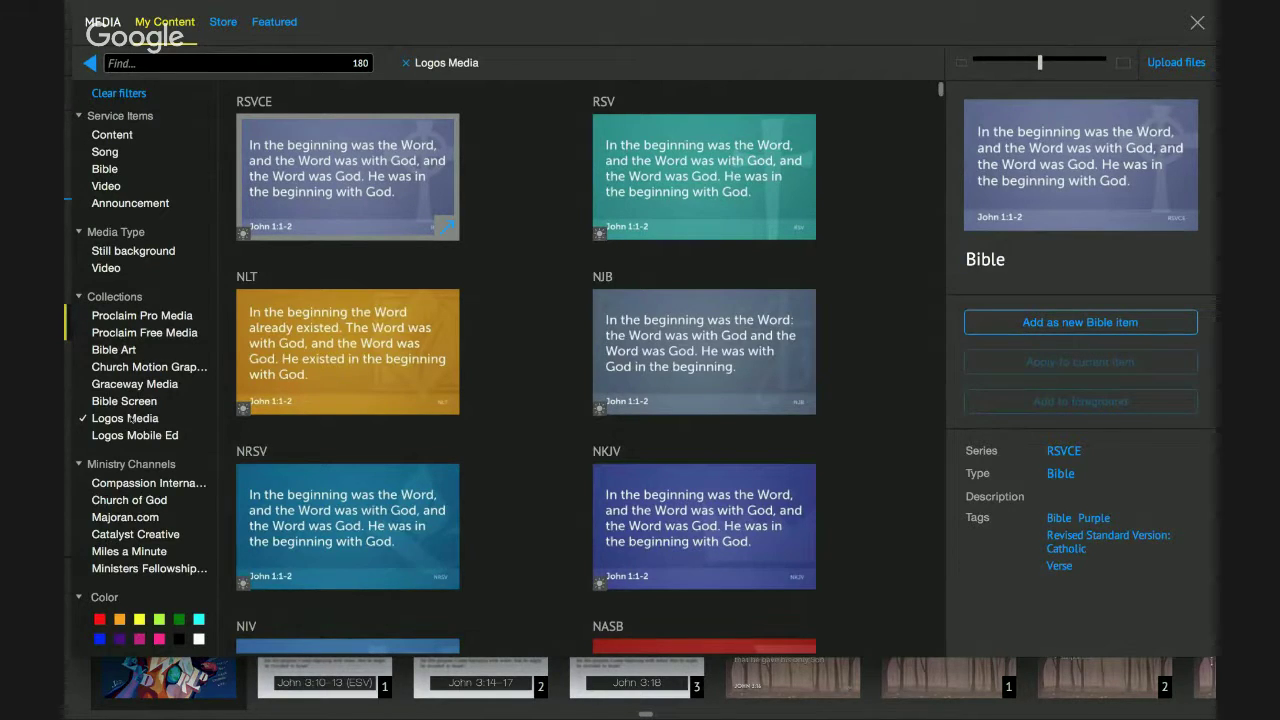
scroll(521, 323, down, 6)
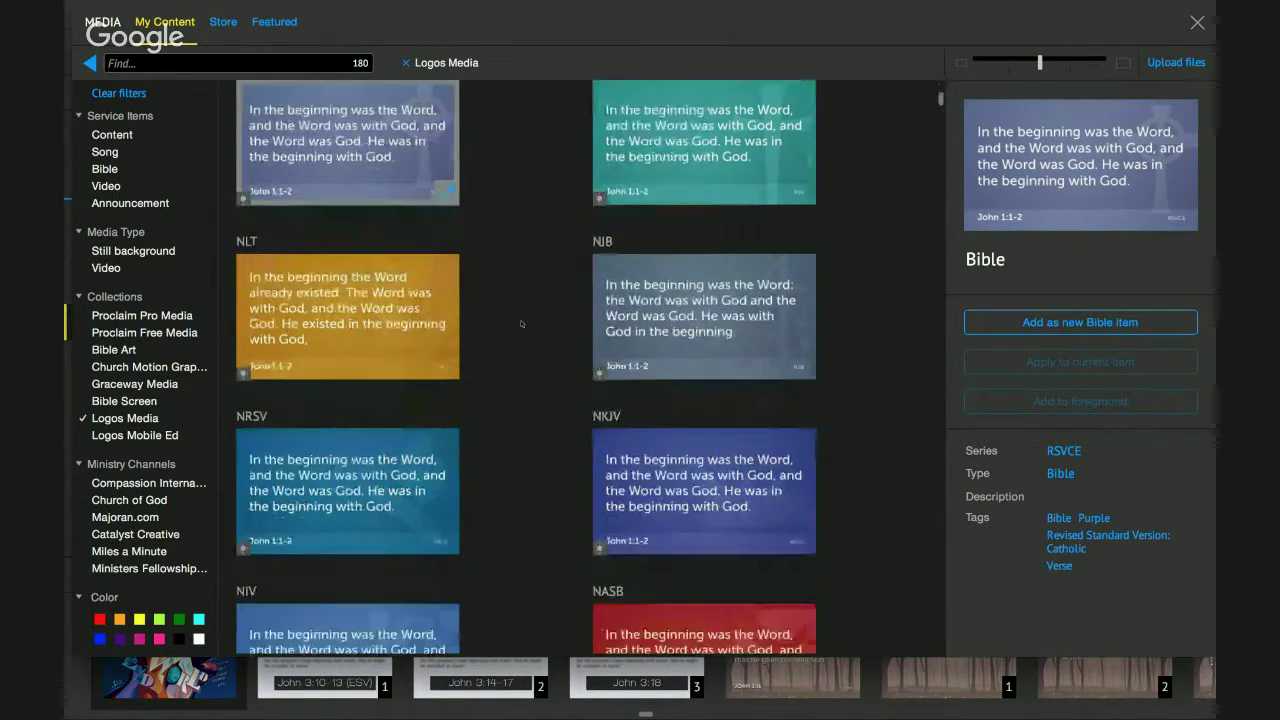
scroll(521, 323, down, 3)
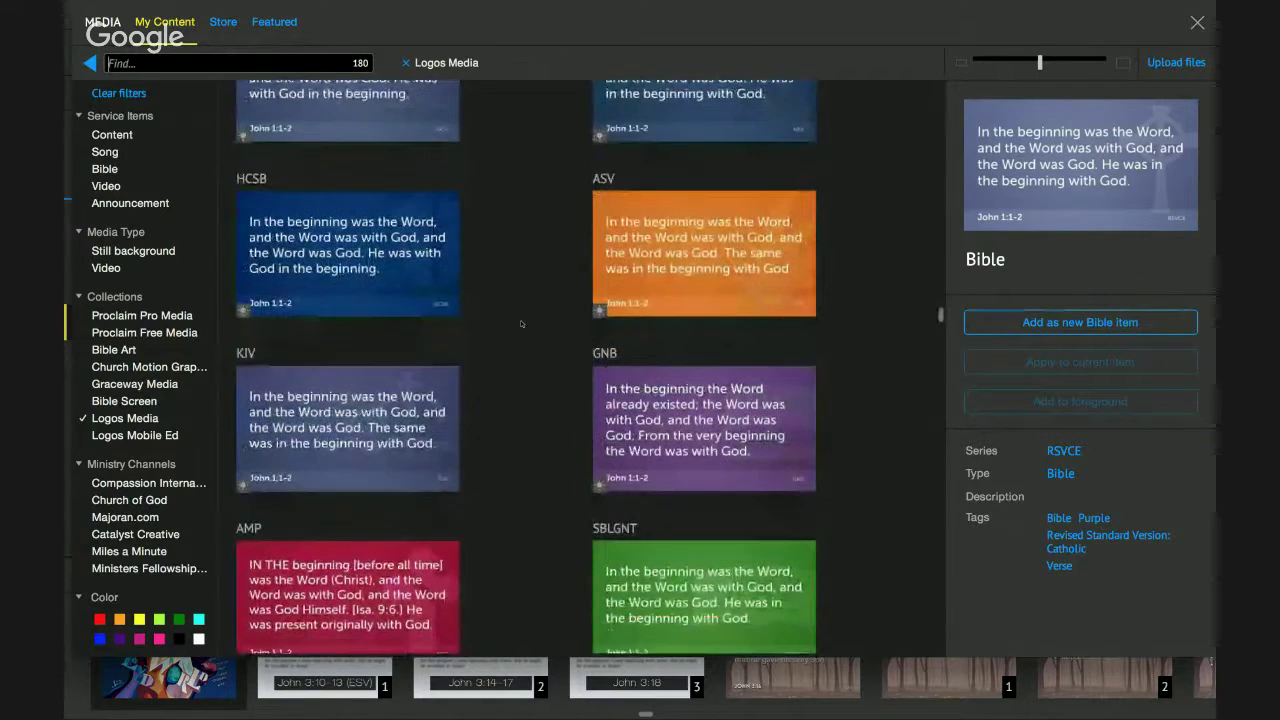
scroll(521, 323, down, 10)
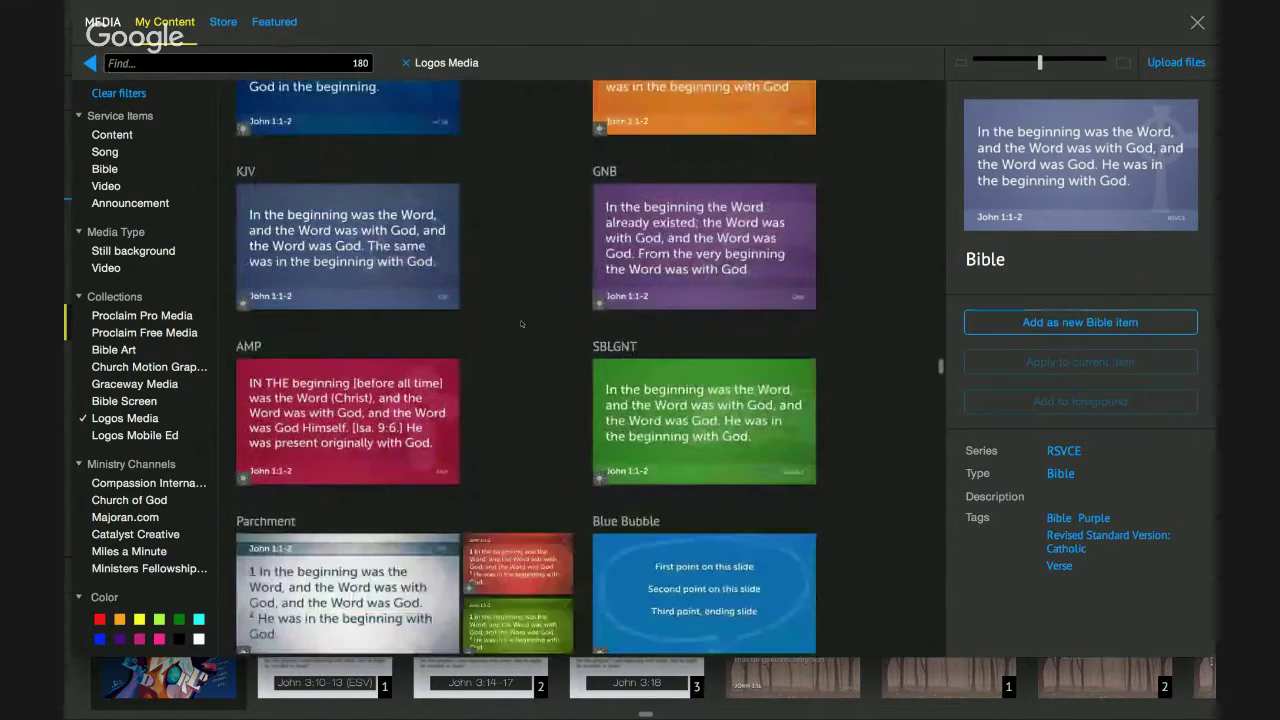
scroll(521, 323, down, 15)
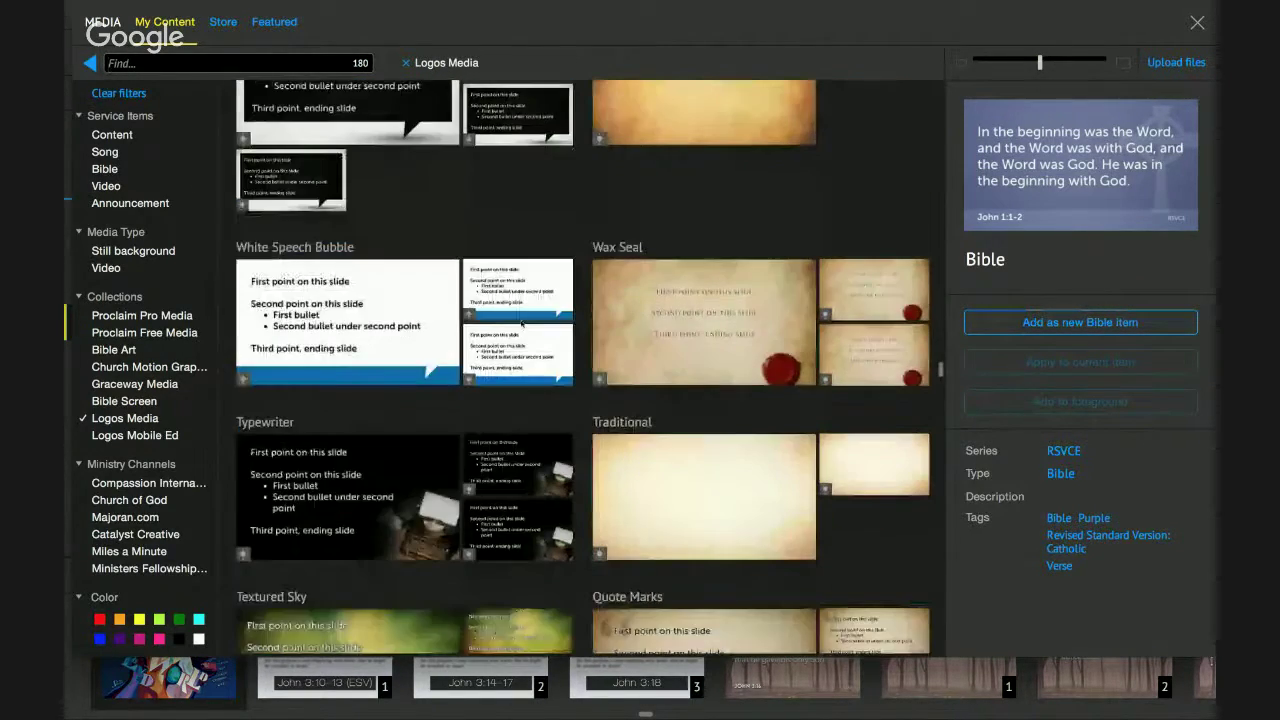
scroll(521, 323, down, 12)
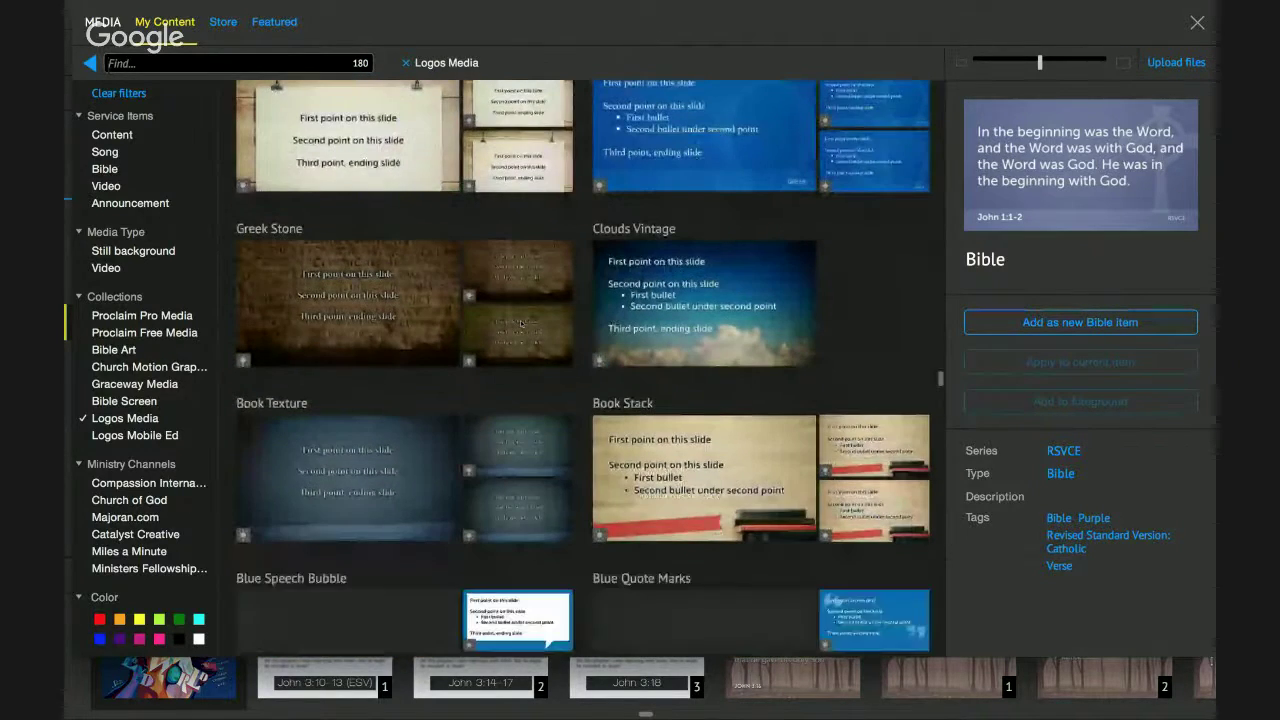
scroll(521, 323, down, 1)
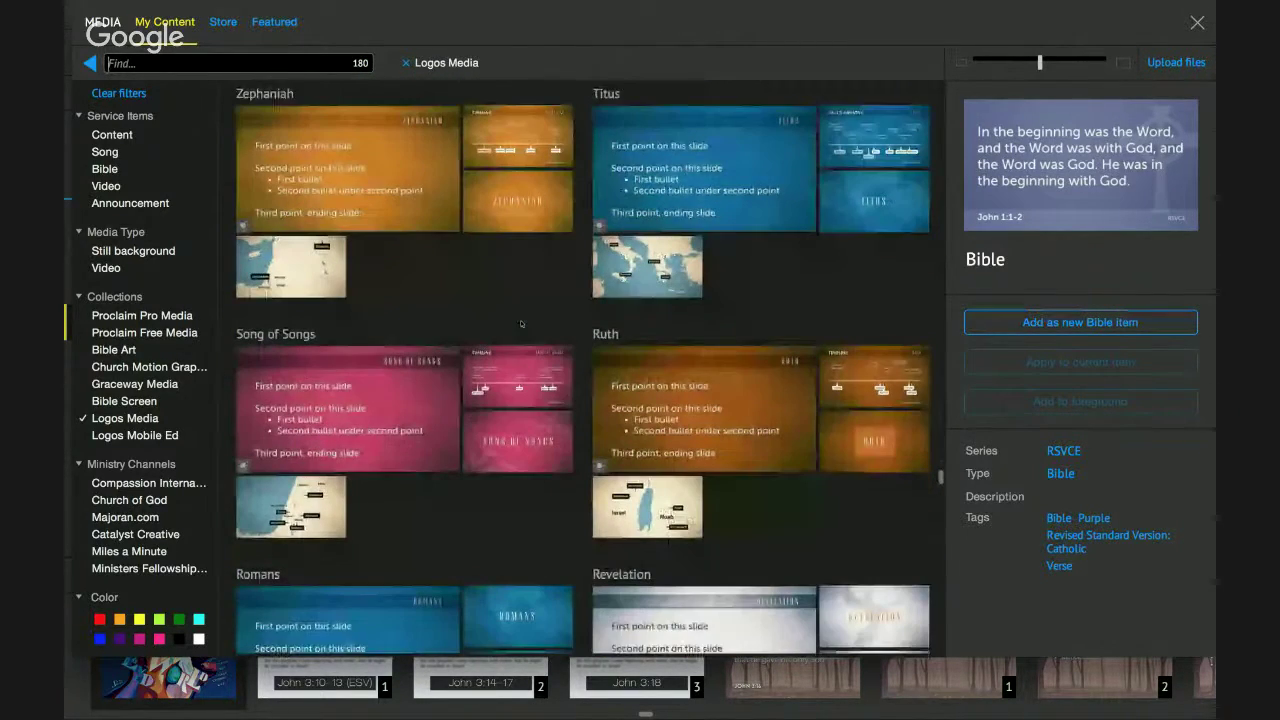
scroll(555, 282, down, 5)
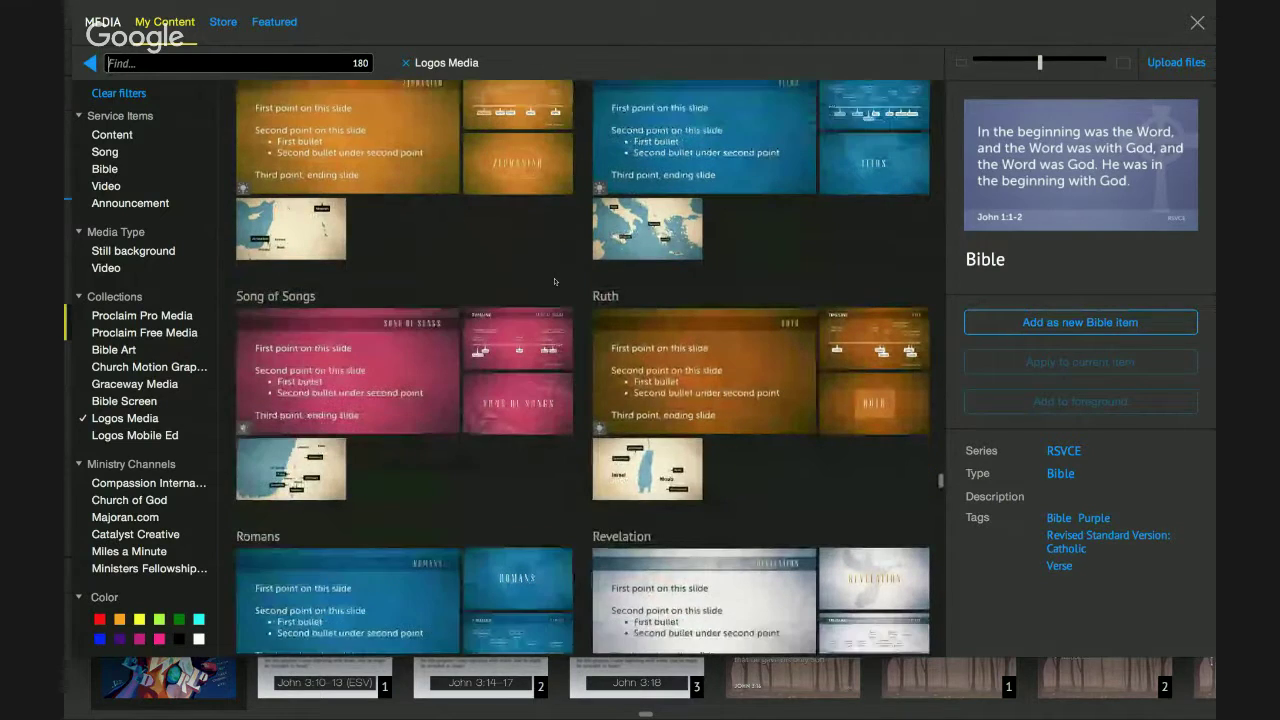
scroll(555, 282, down, 3)
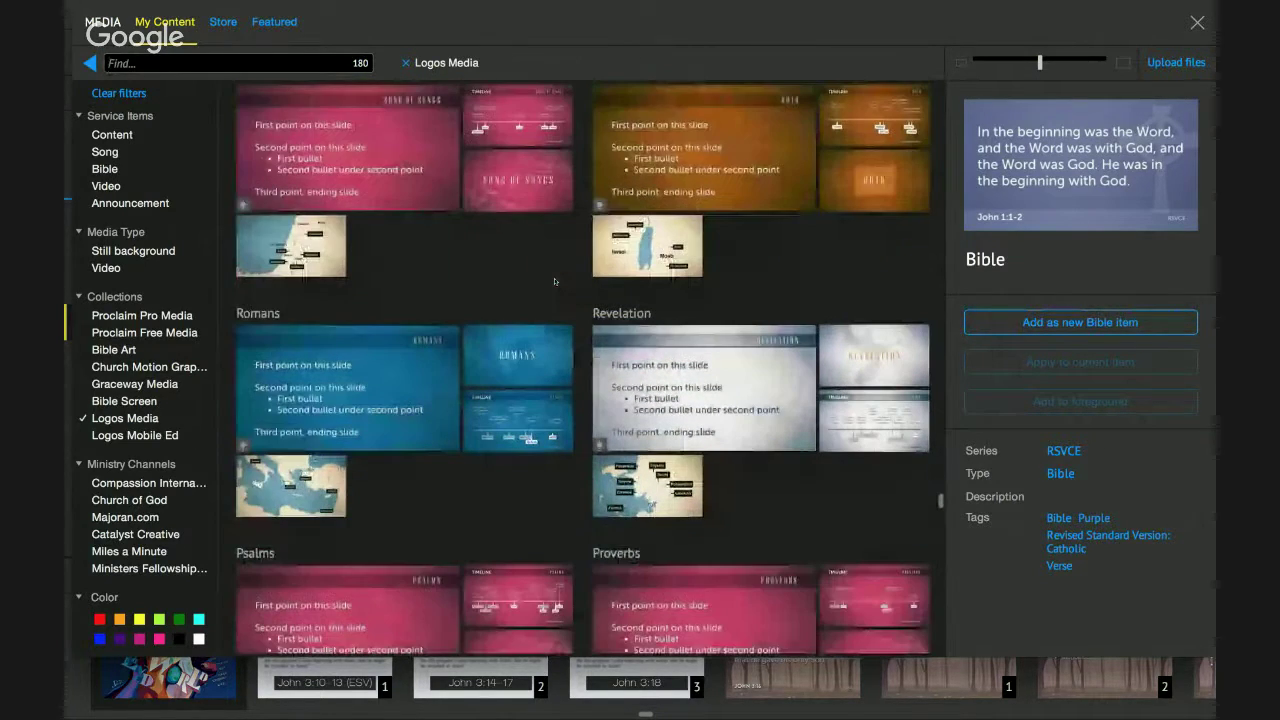
scroll(353, 138, down, 10)
Search for John and add John Map as a new Content item.
mouse_move(335, 125)
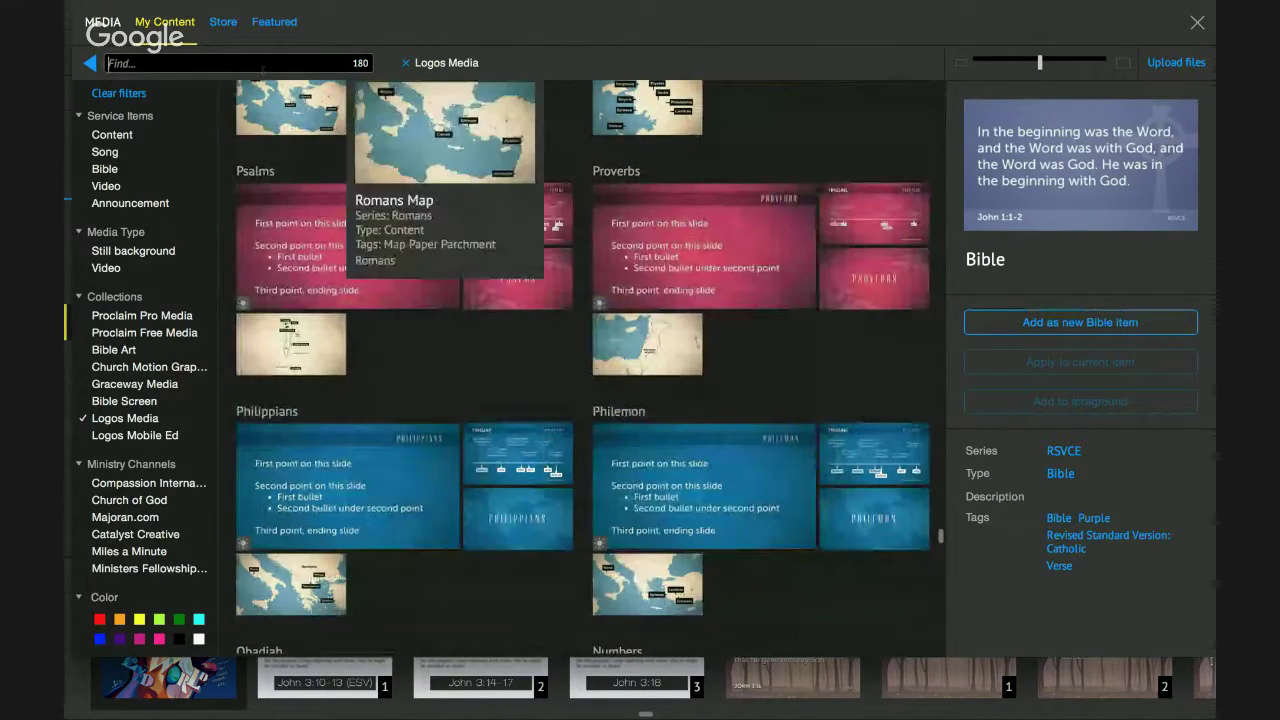
key(Return)
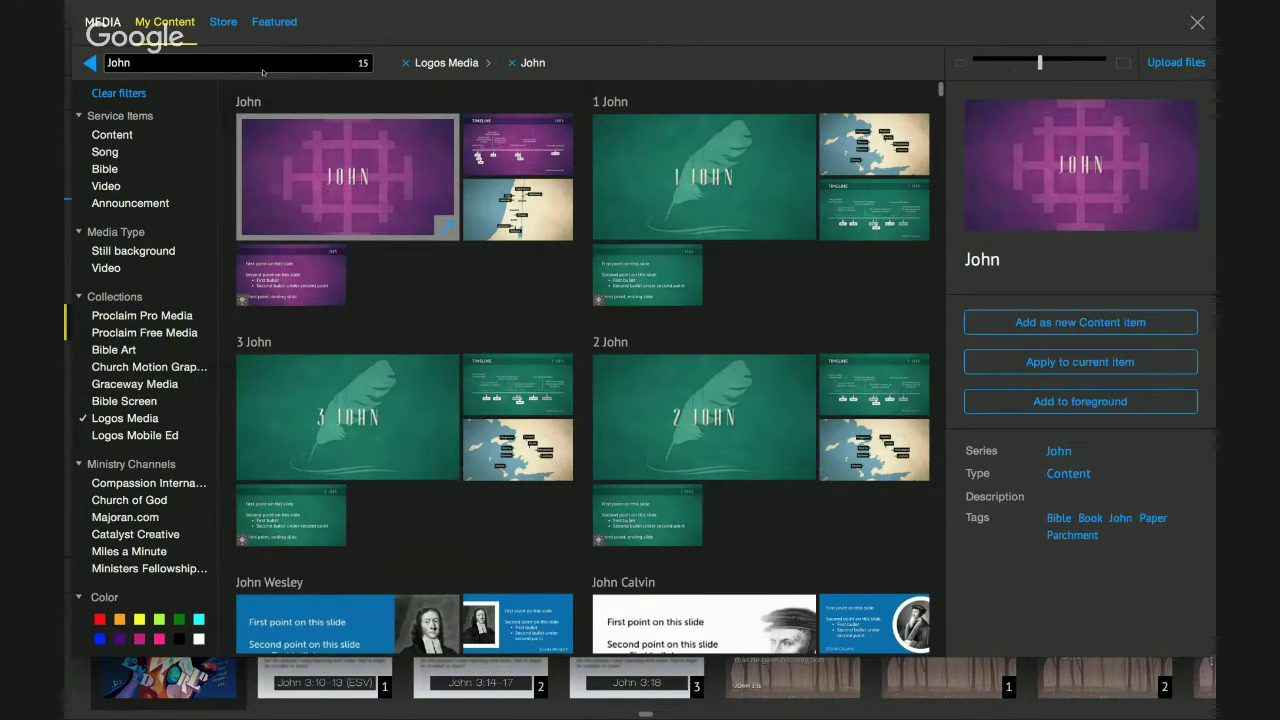
click(874, 144)
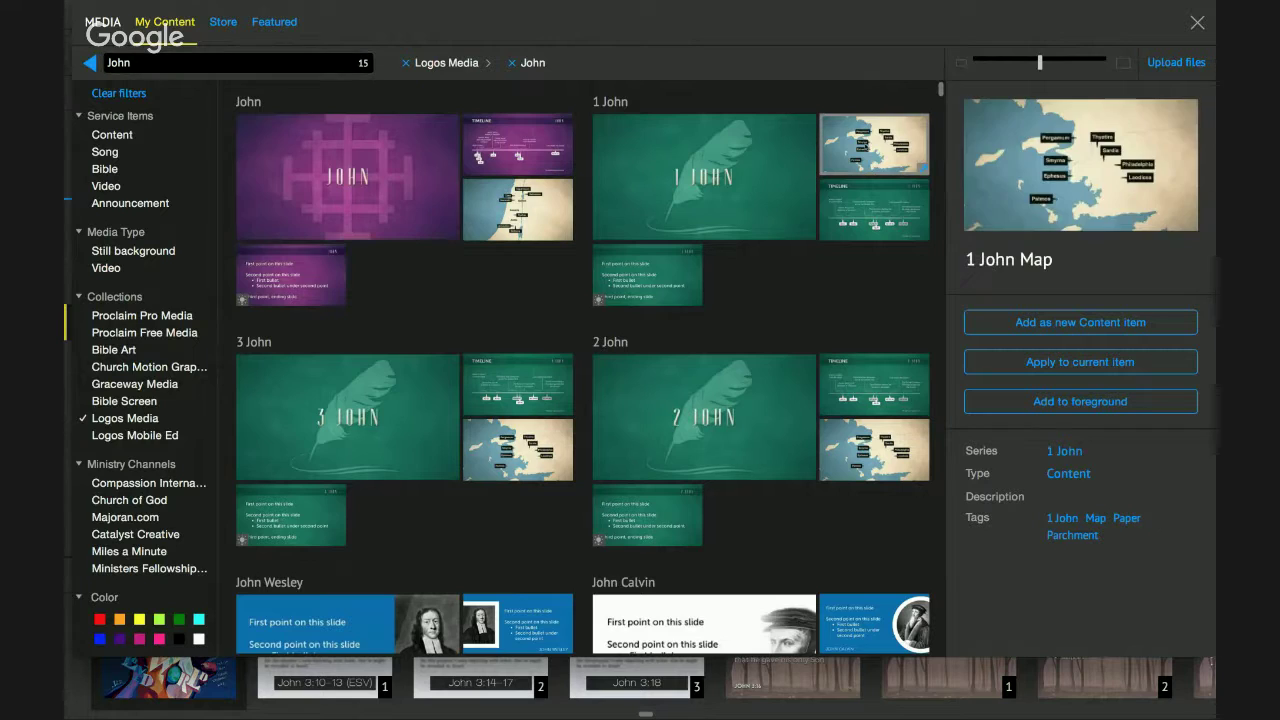
click(540, 124)
click(520, 208)
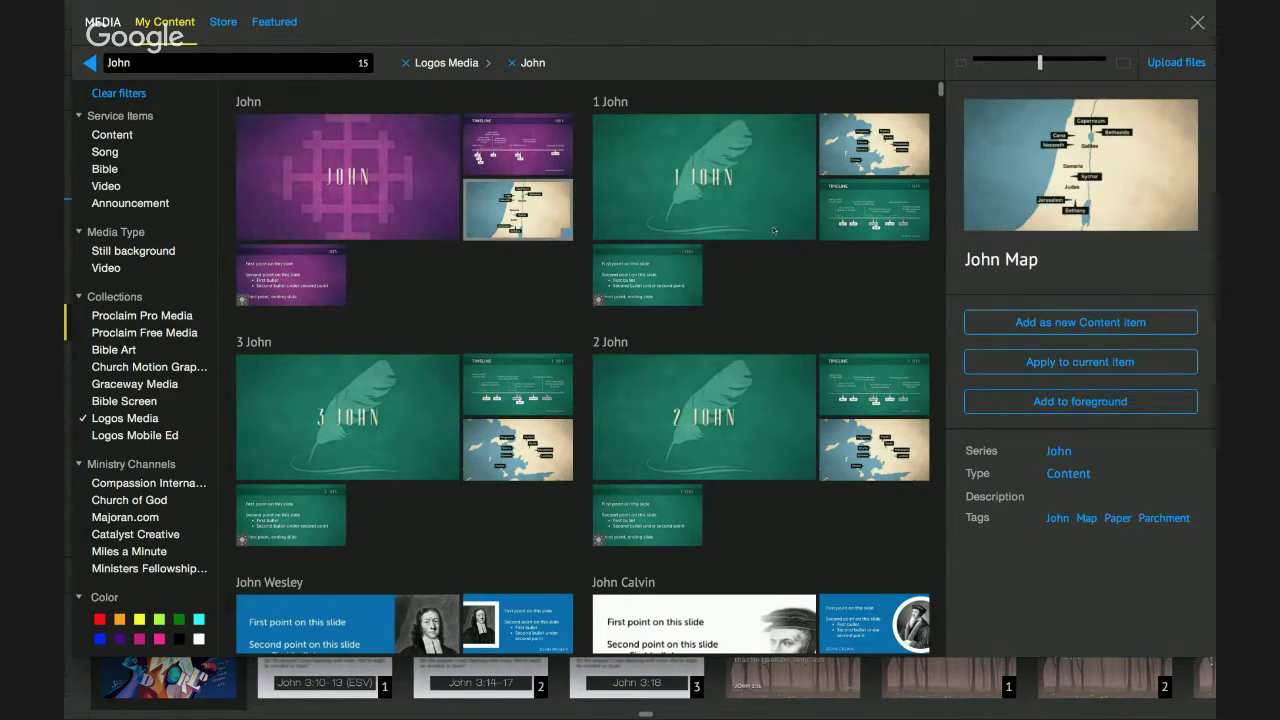
click(1099, 322)
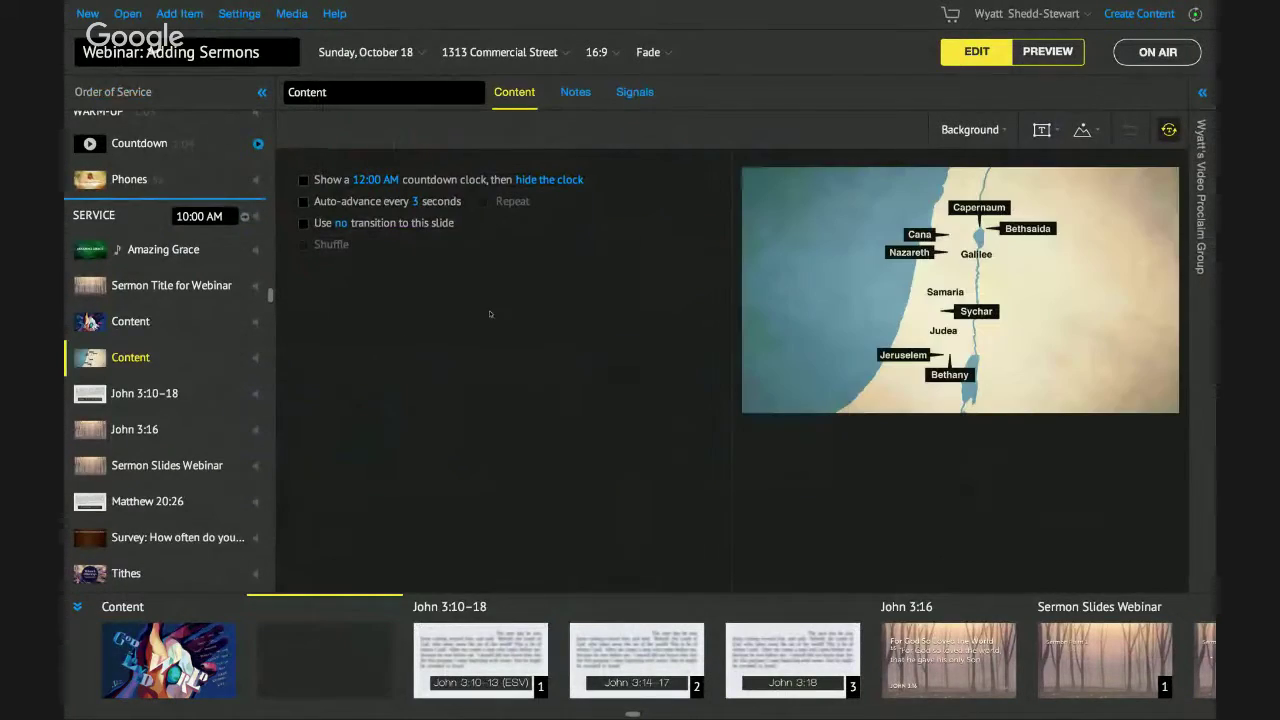
Move the John Map item below John 3:16, then step on to Sermon Slides Webinar.
drag(191, 357, 192, 450)
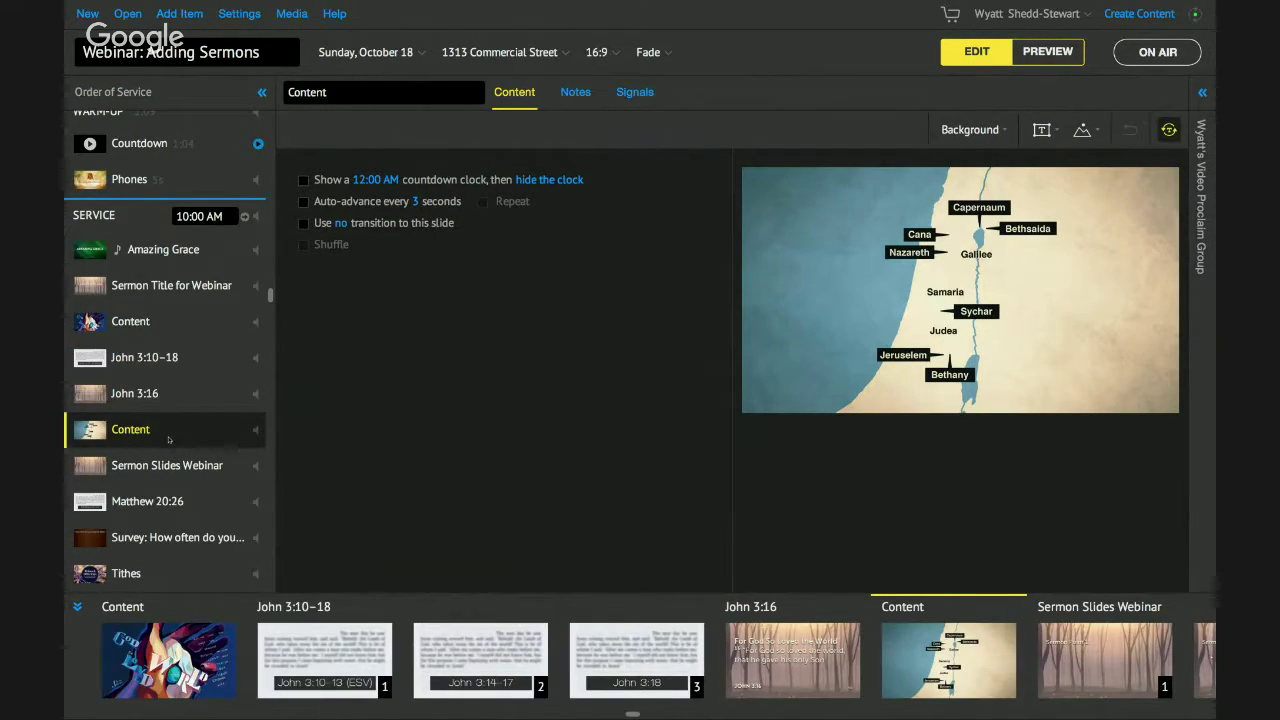
click(170, 465)
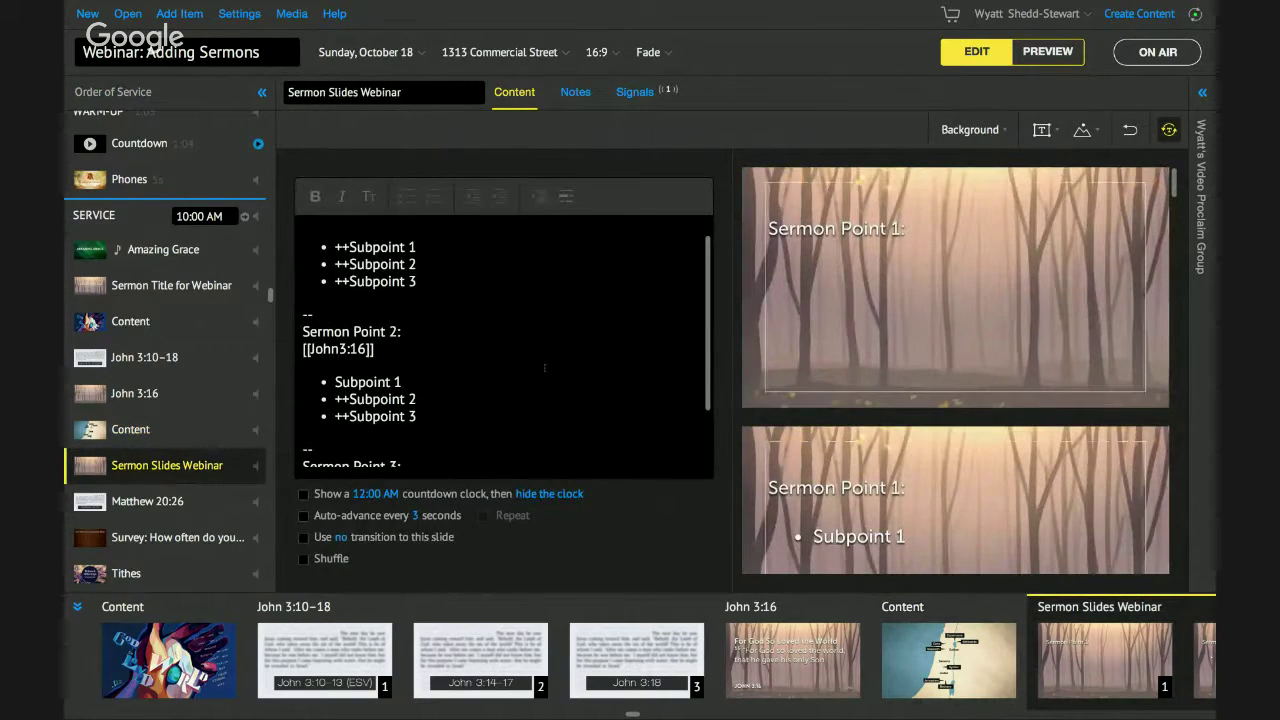
scroll(544, 368, down, 2)
scroll(544, 368, up, 5)
scroll(544, 368, down, 3)
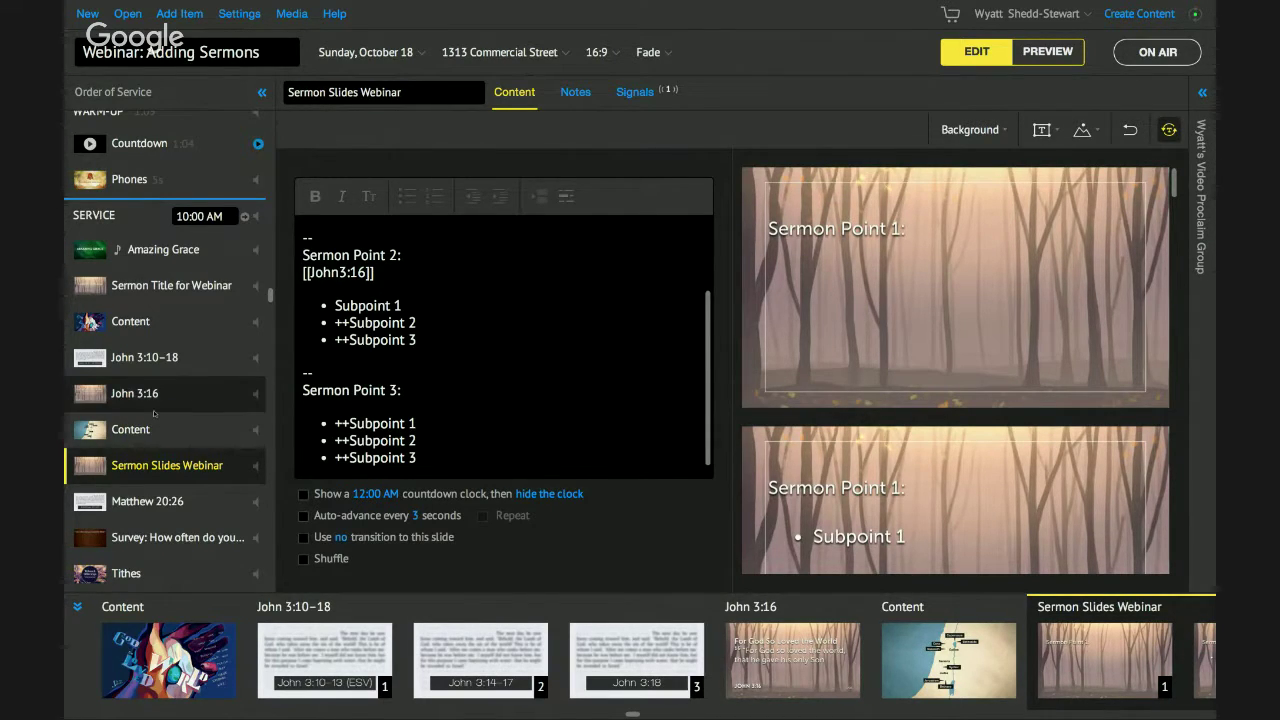
click(150, 429)
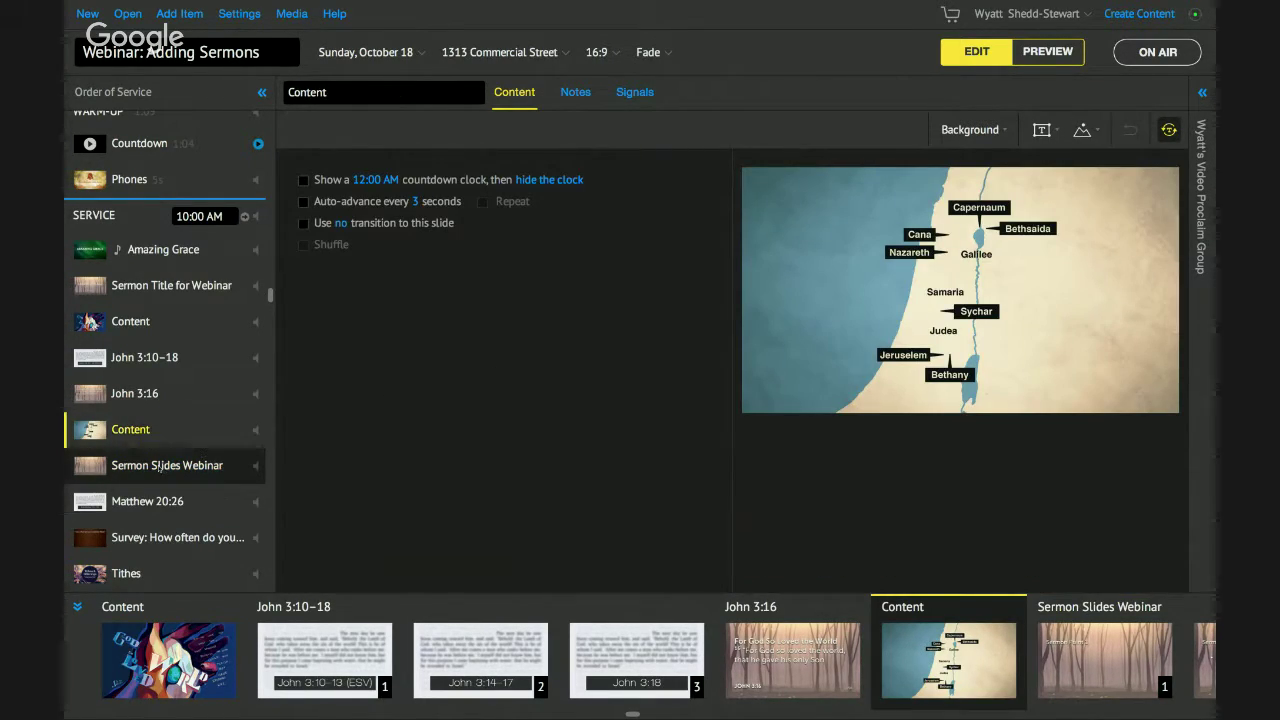
key(Down)
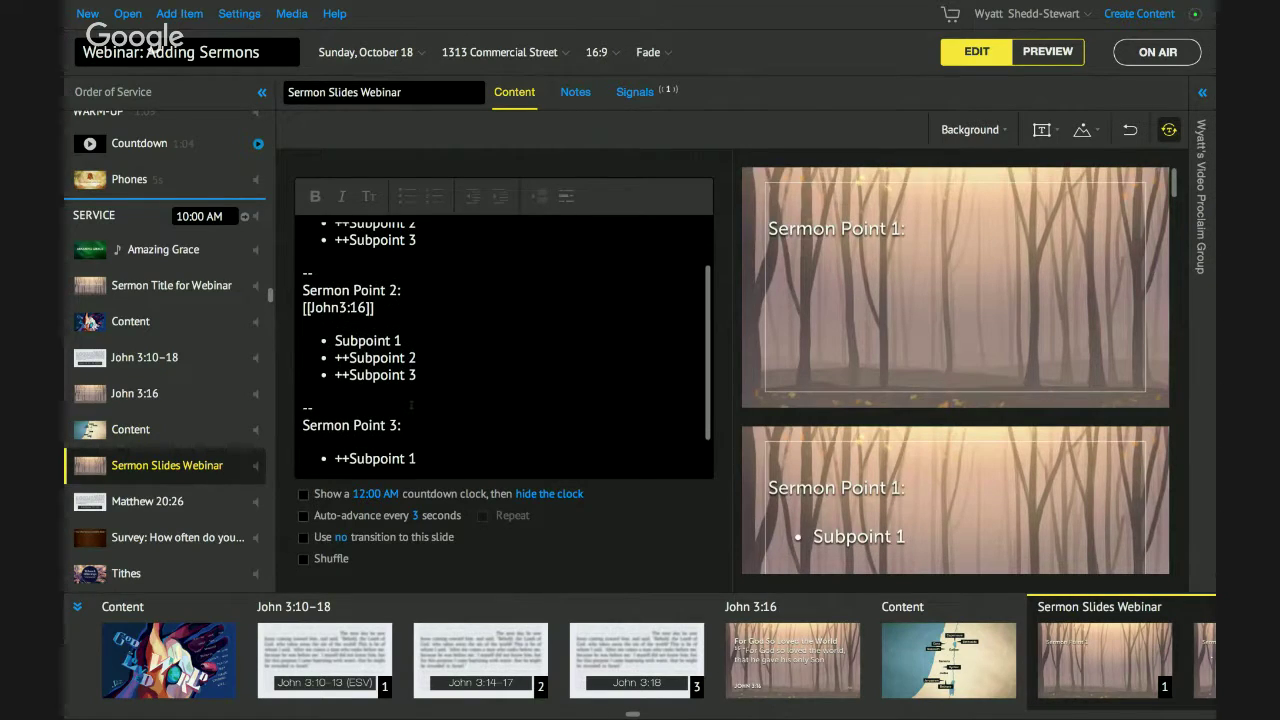
Duplicate Sermon Slides Webinar and rename the original 'Sermon Slides Webinar Point 1 & 2'.
right_click(130, 467)
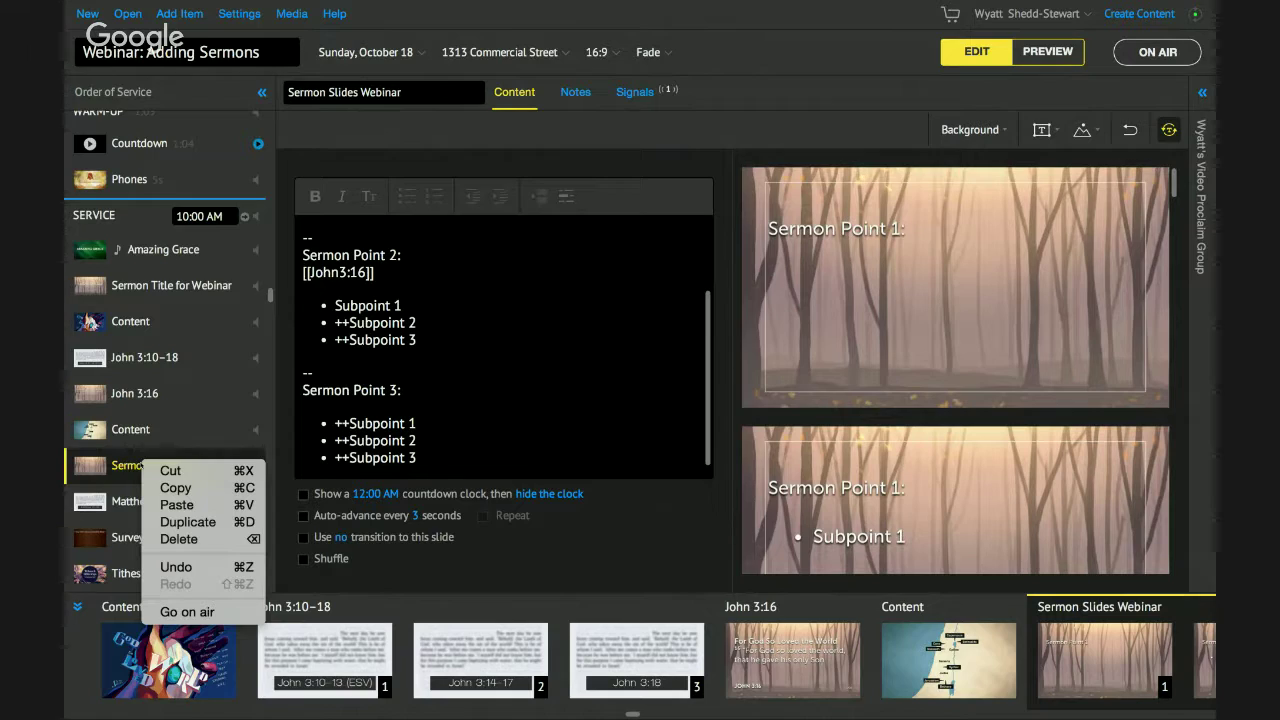
click(184, 518)
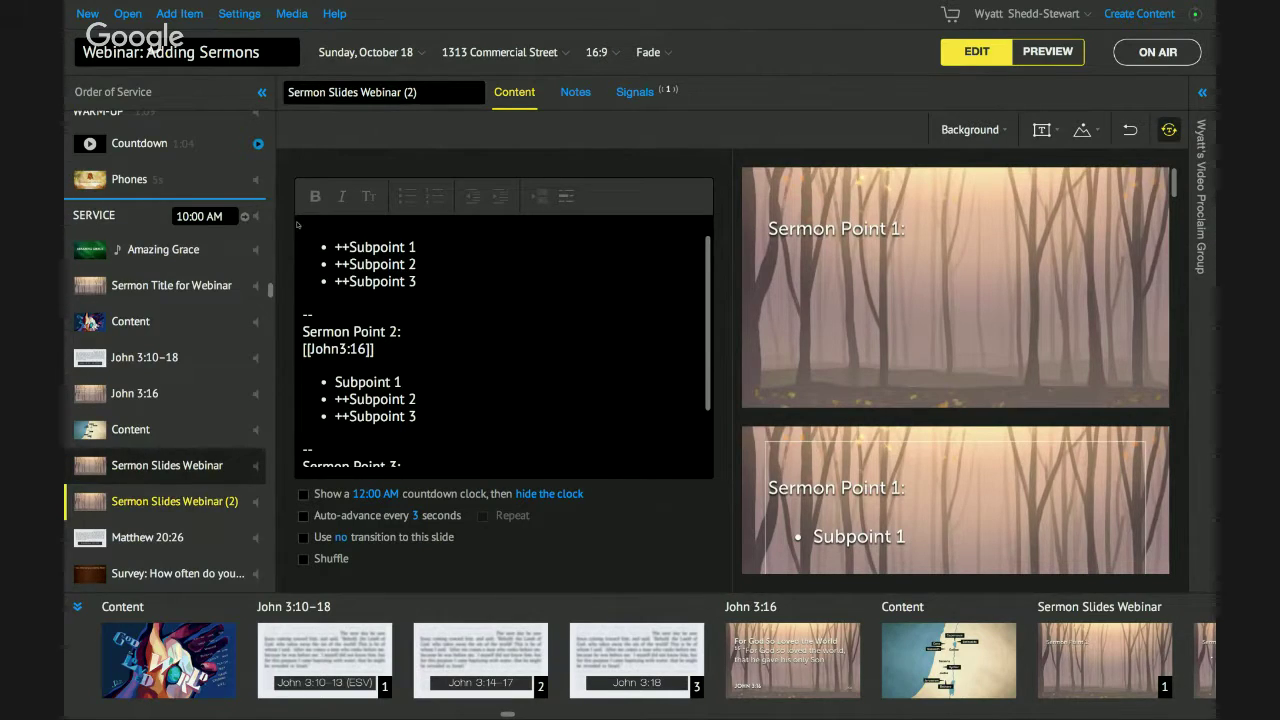
key(Up)
click(415, 91)
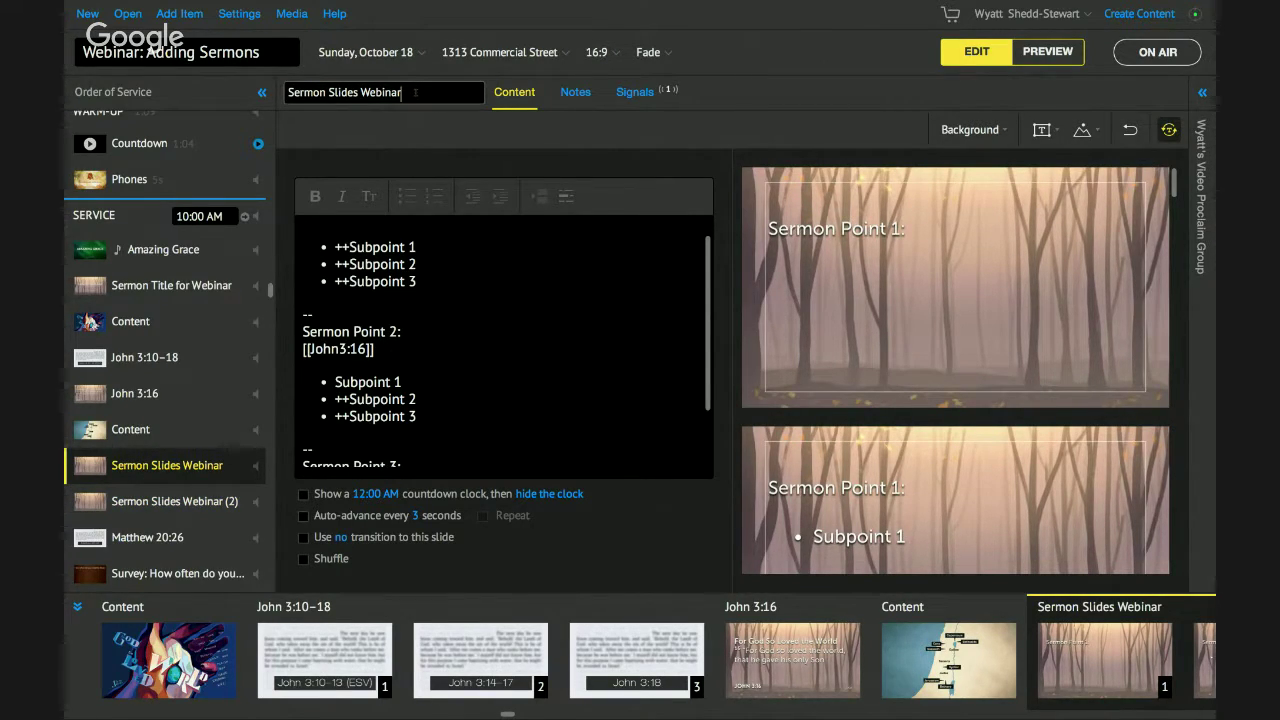
text(Point 1 & 2)
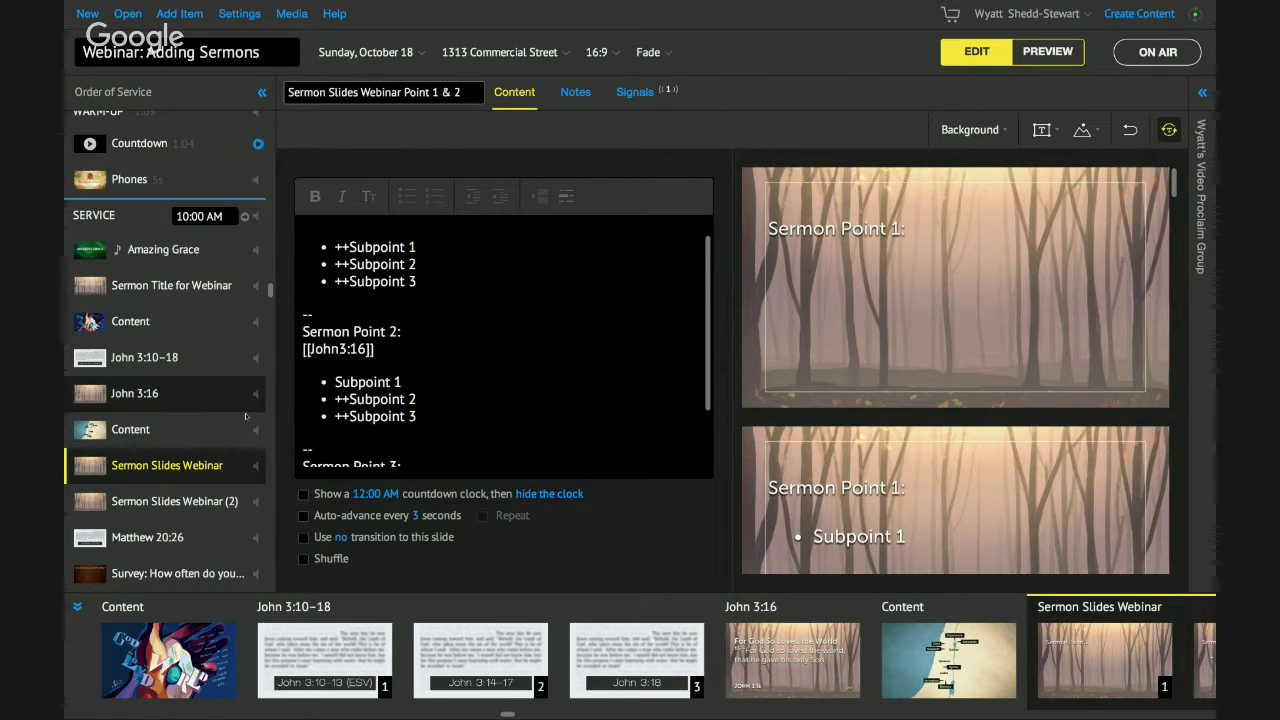
key(Return)
Title the duplicate 'Sermon Slides Webinar Point 3' and reopen the Point 1 & 2 item.
click(203, 500)
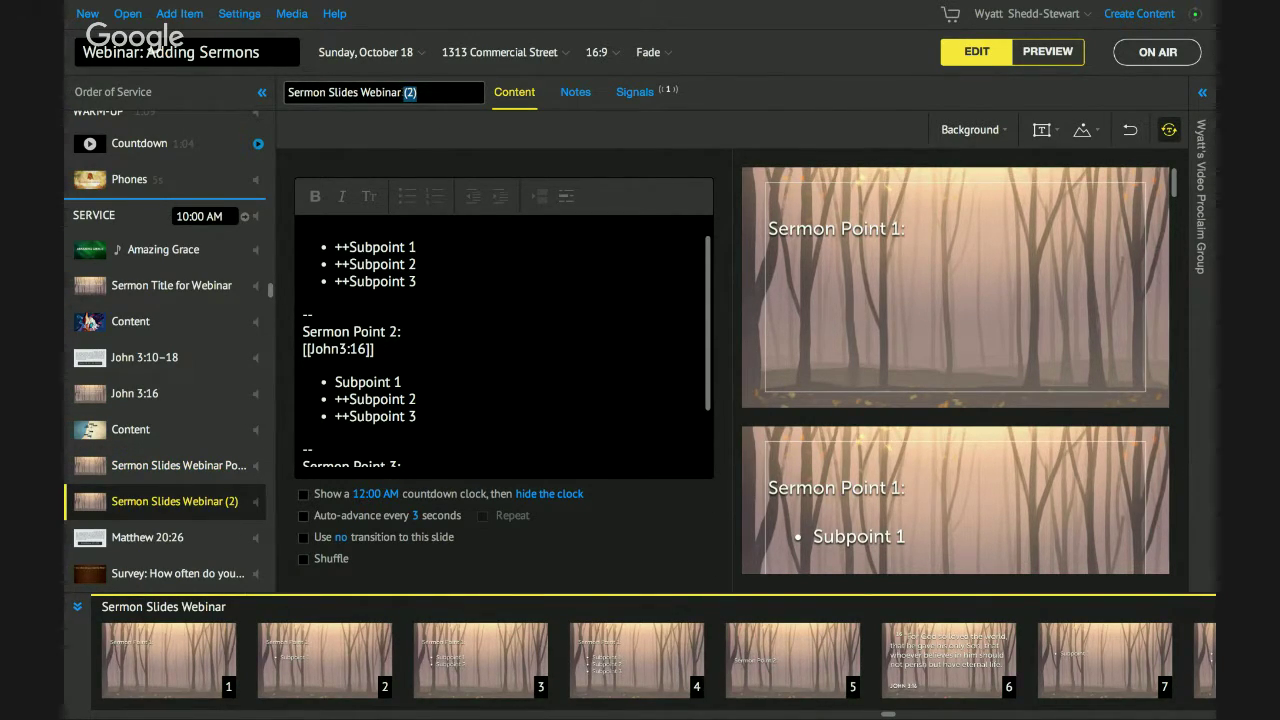
text(Point )
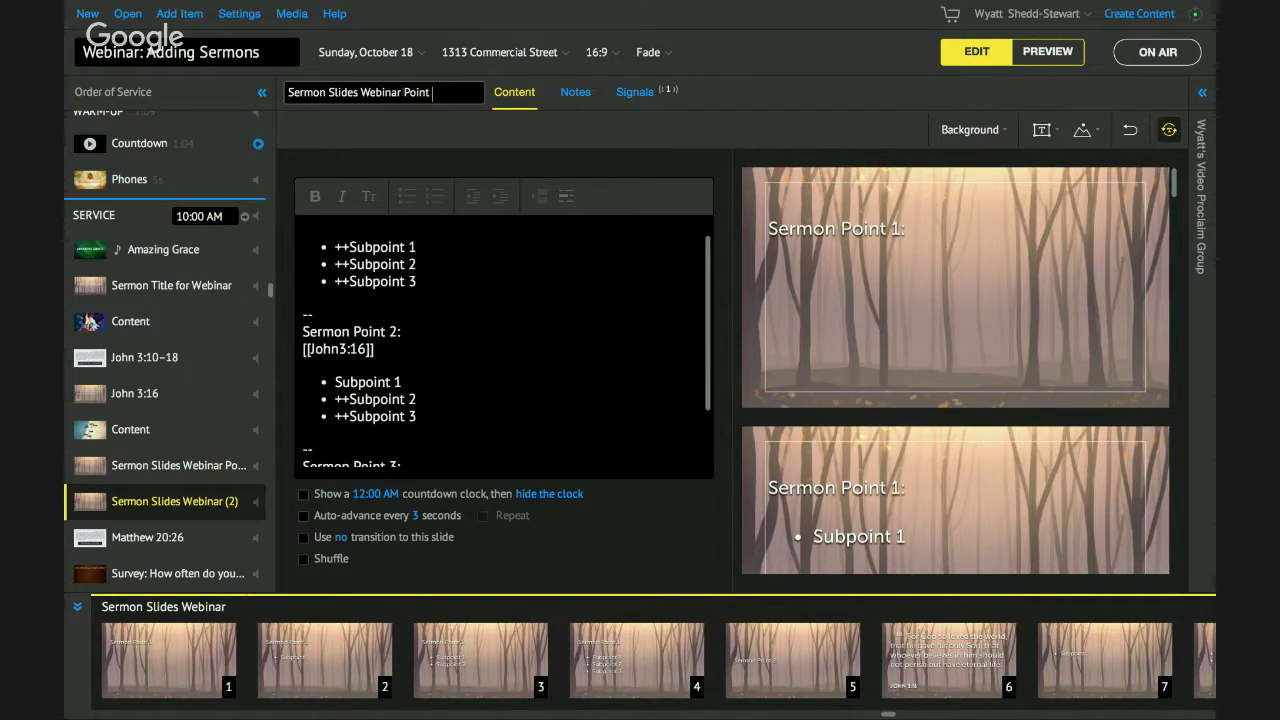
text(3)
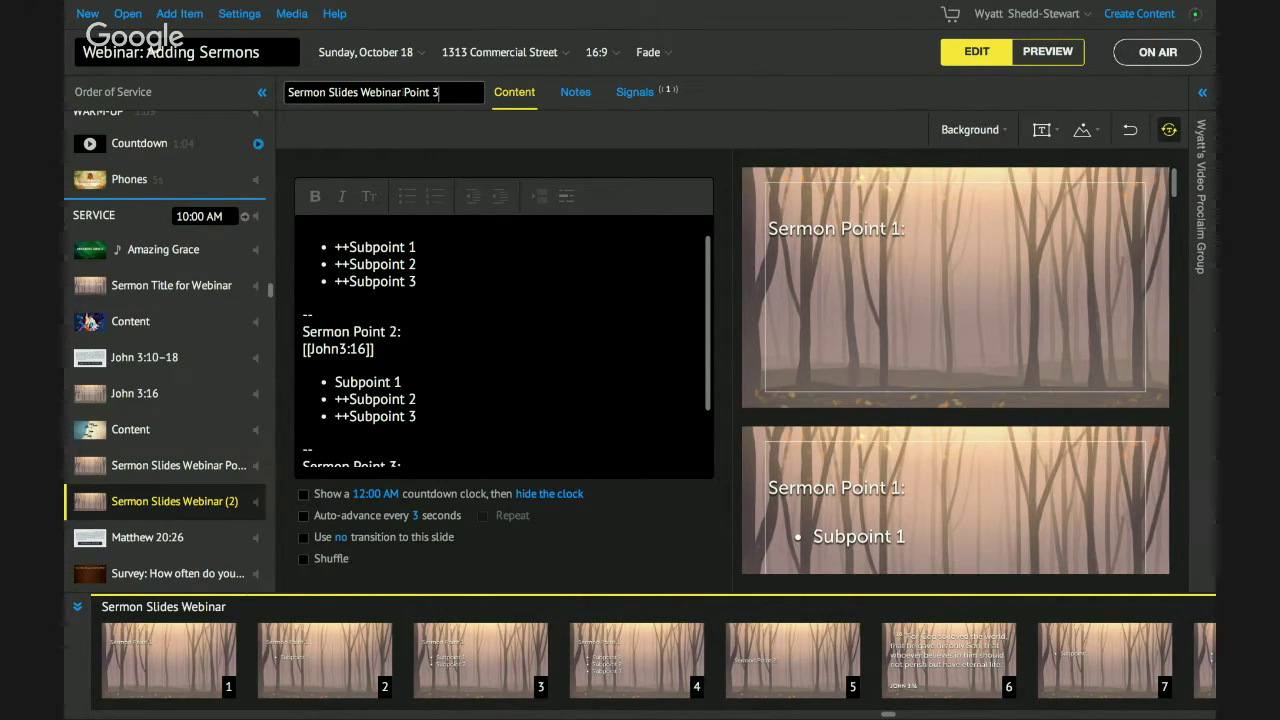
click(170, 465)
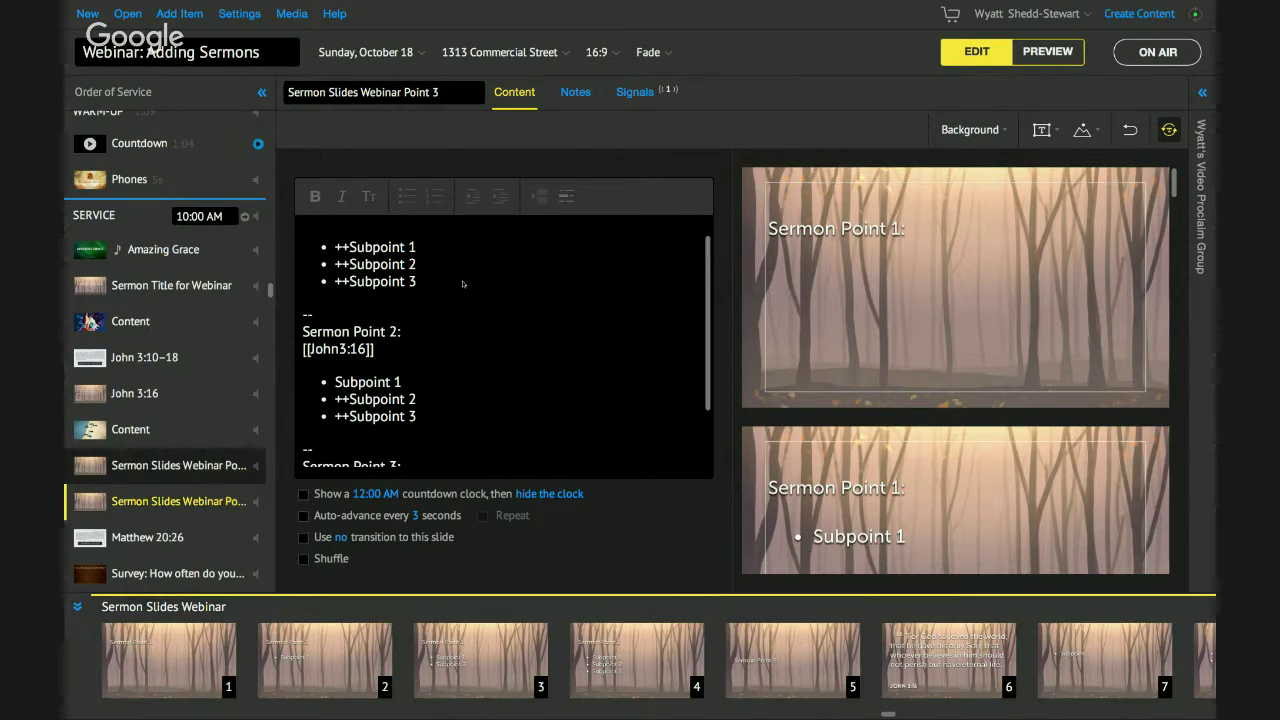
scroll(428, 346, up, 1)
scroll(428, 346, down, 2)
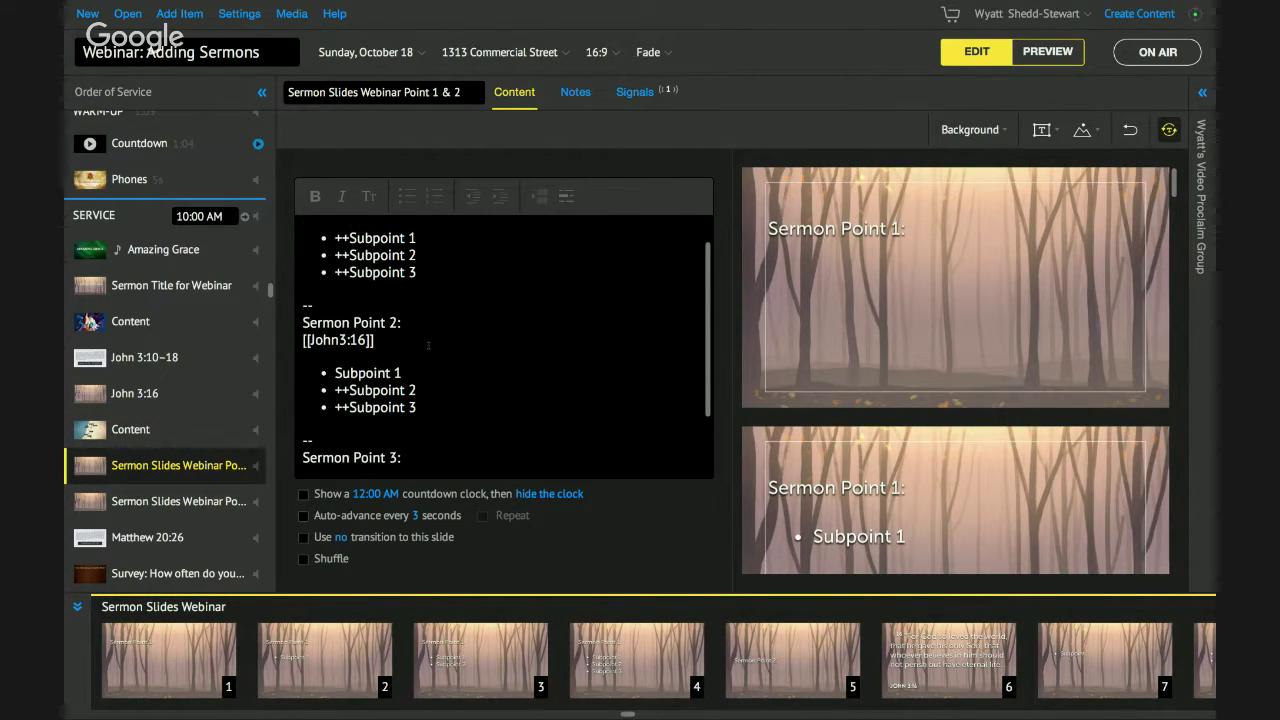
Delete Sermon Point 3 from the Point 1 & 2 item and Points 1–2 from the Point 3 item.
click(430, 400)
drag(430, 400, 493, 552)
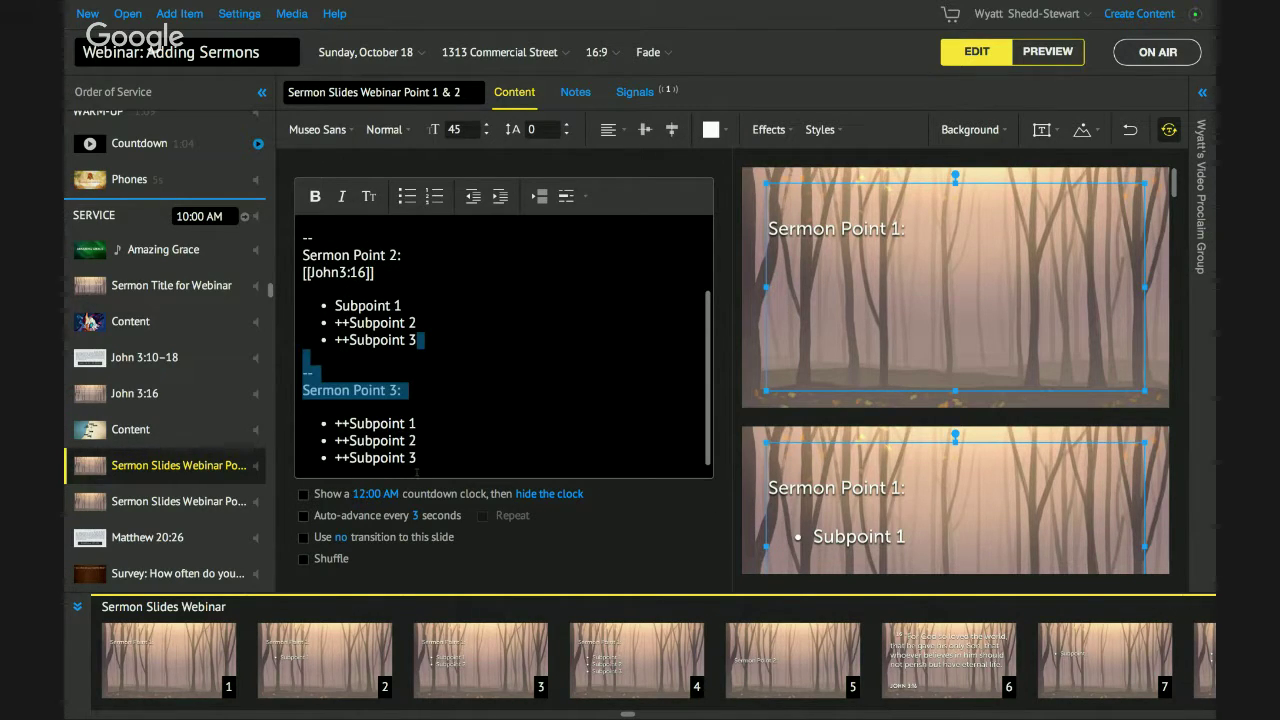
drag(416, 473, 418, 462)
key(BackSpace)
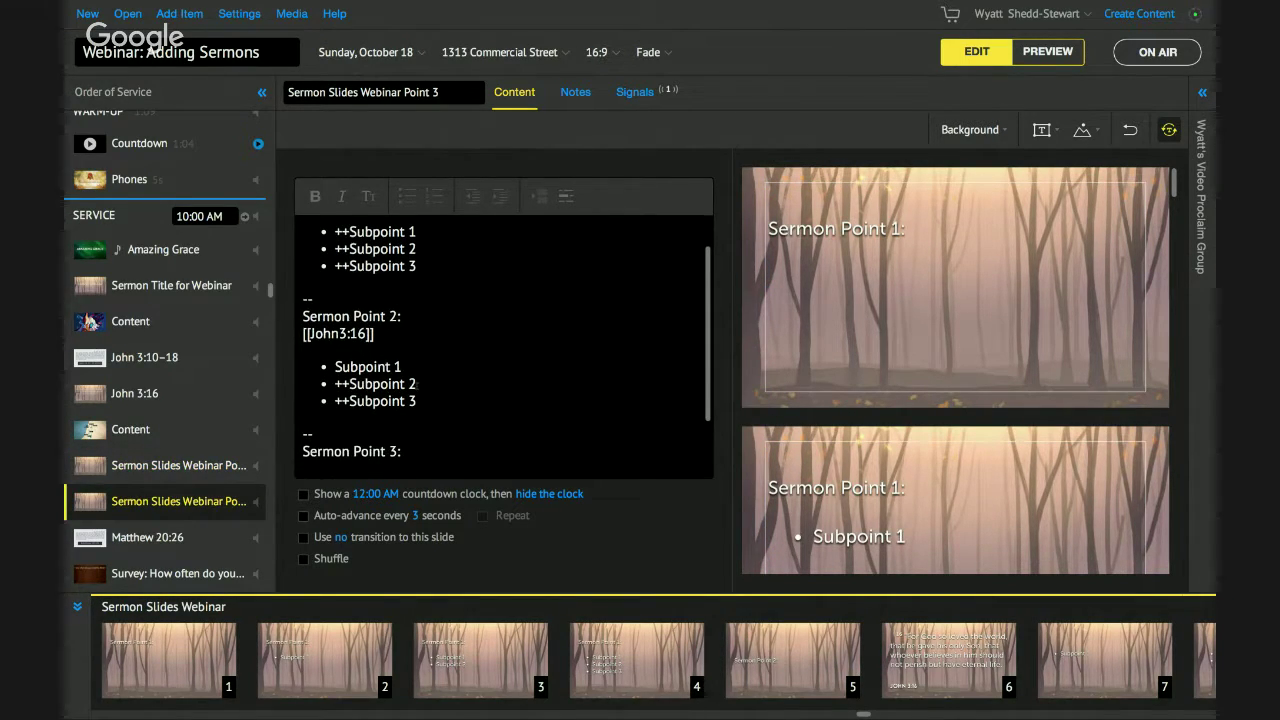
drag(336, 433, 311, 161)
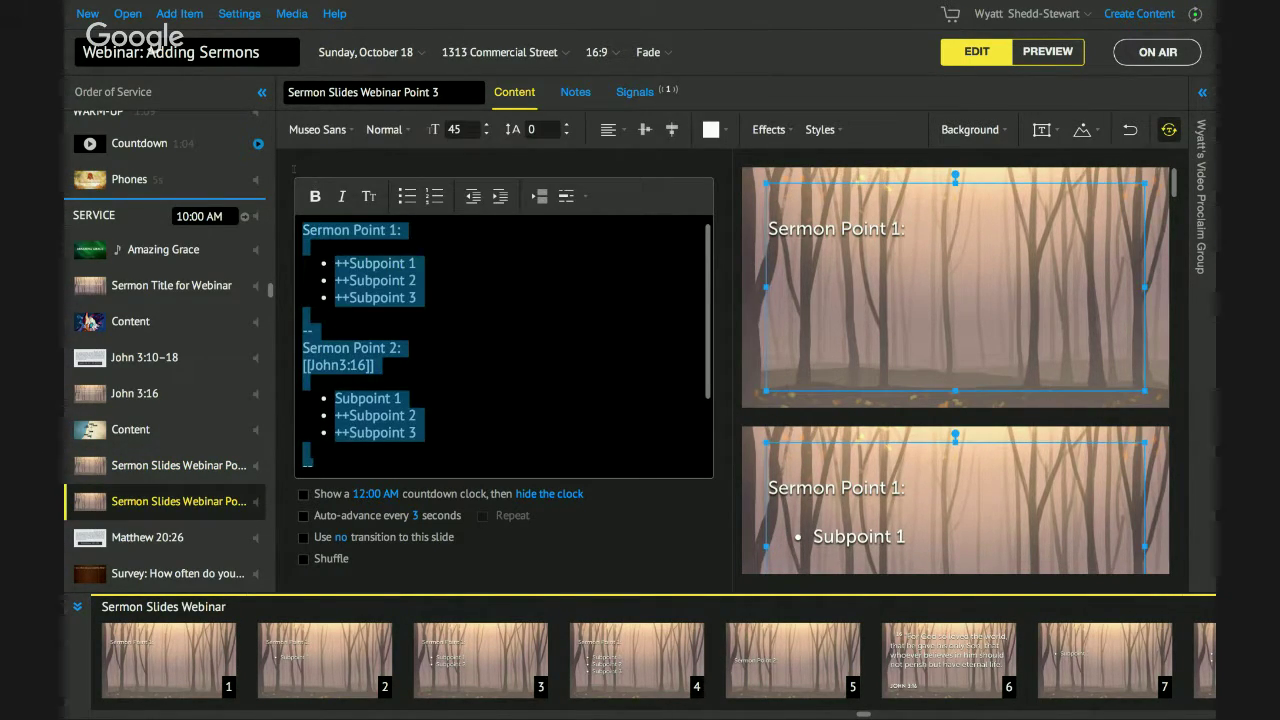
key(BackSpace)
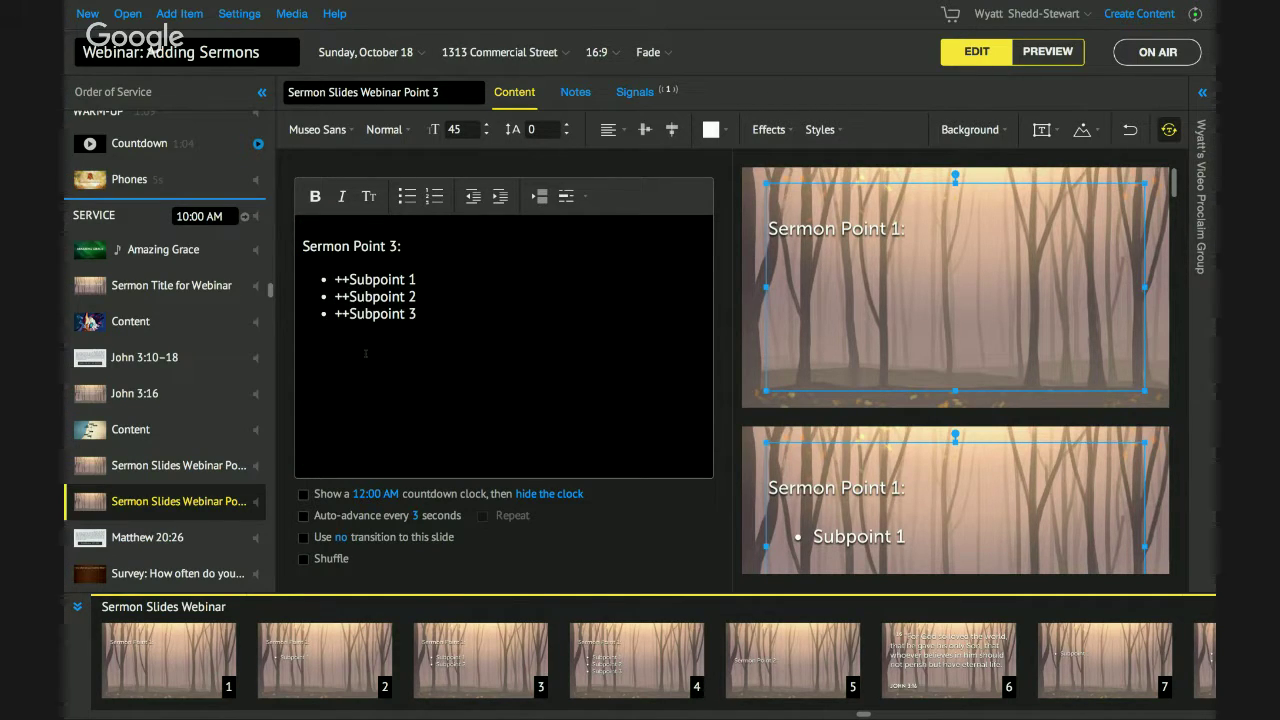
Put the map between the sermon items and the artwork above Sermon Title, then preview it.
click(158, 430)
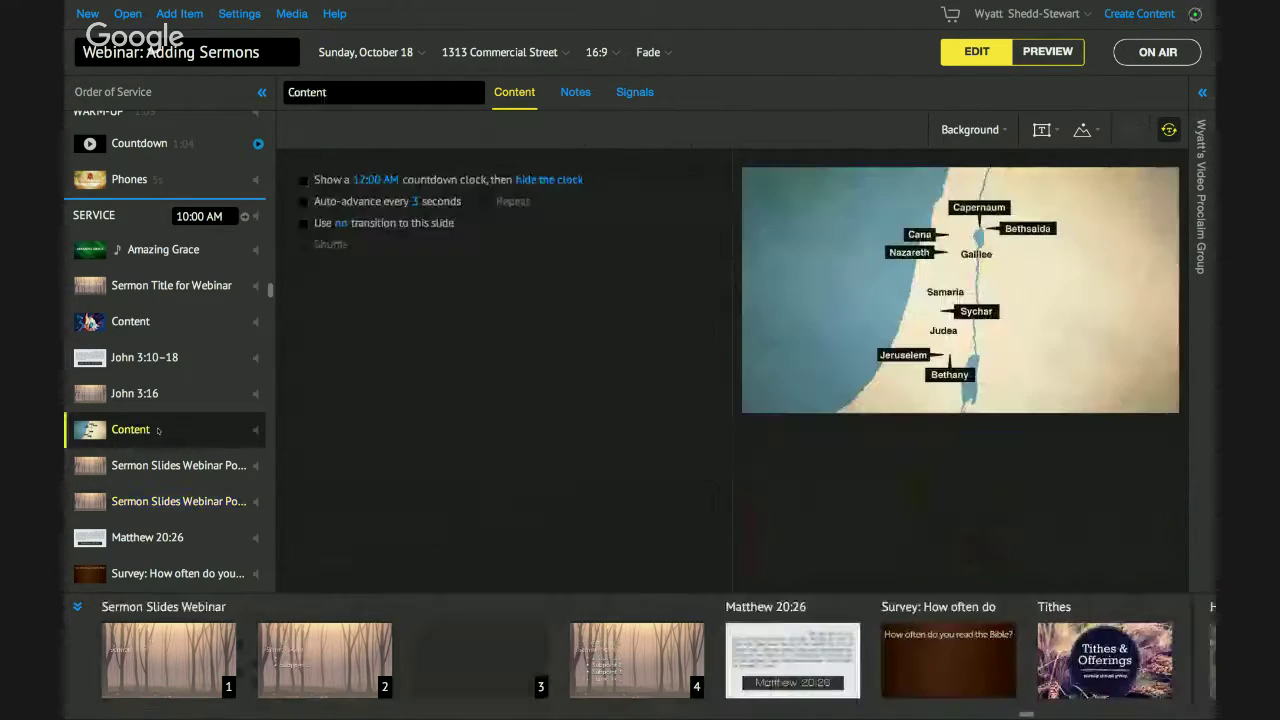
drag(158, 470, 158, 470)
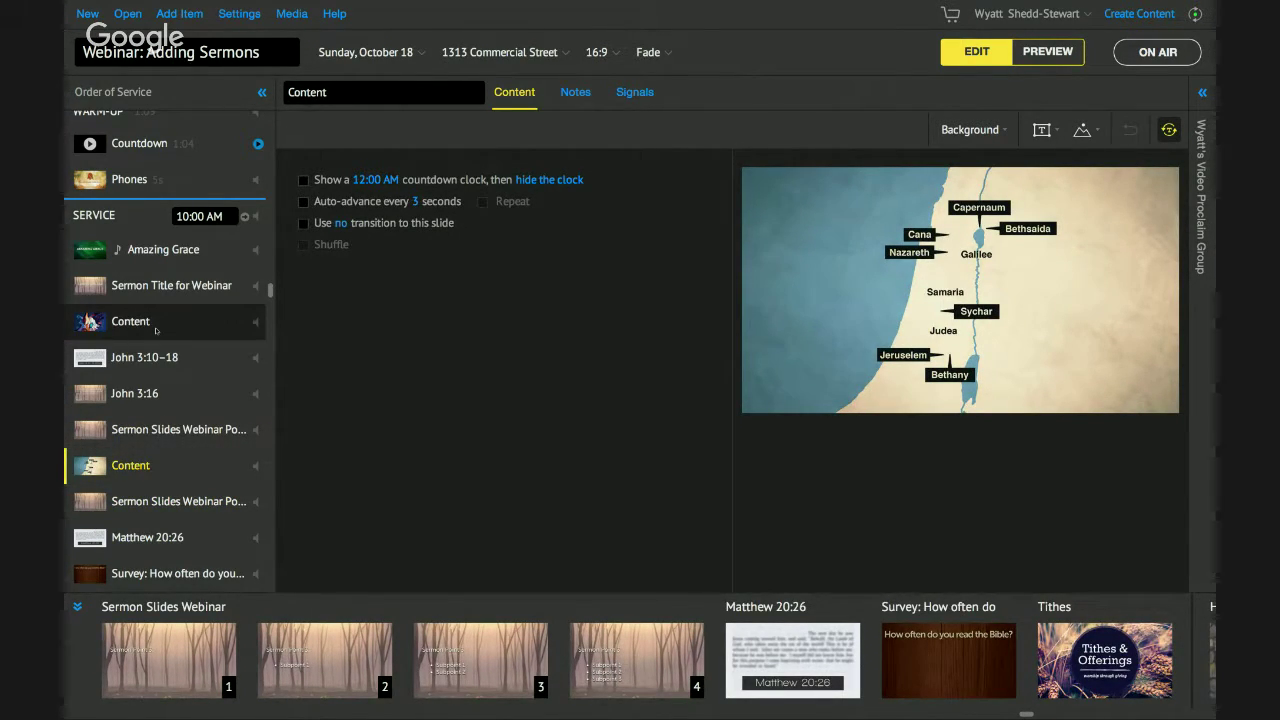
drag(156, 317, 157, 274)
click(140, 286)
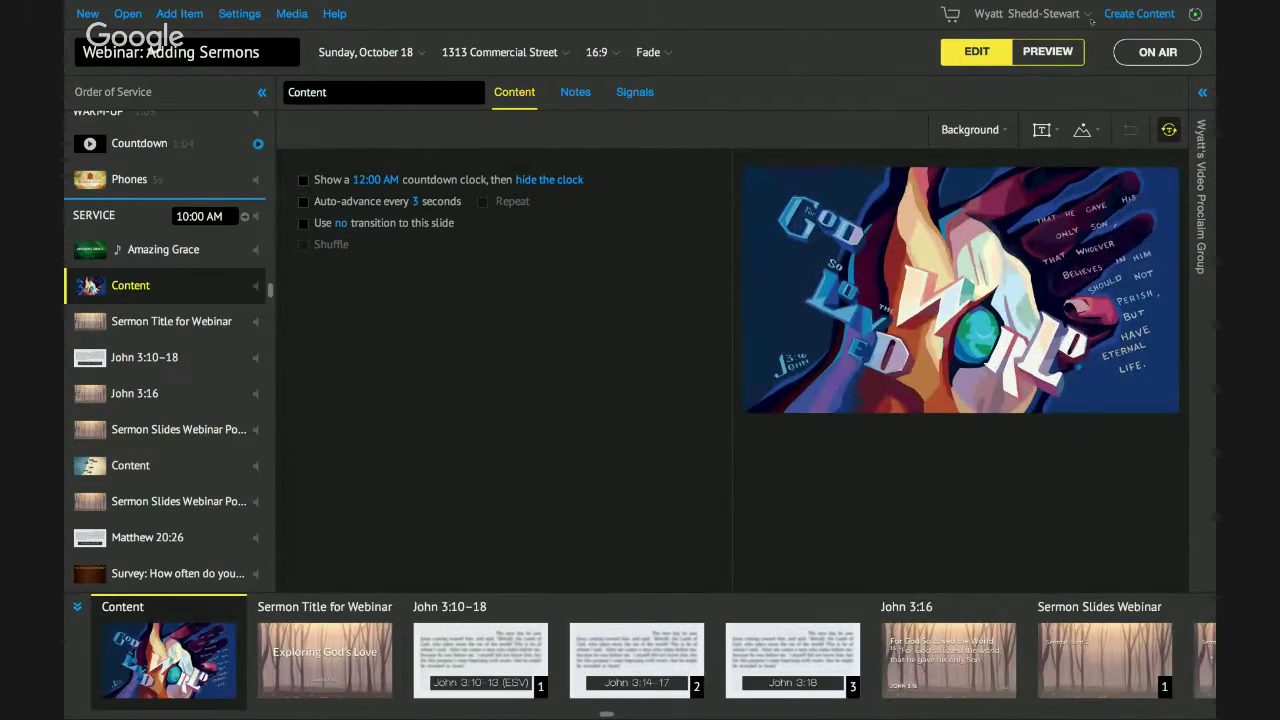
click(1057, 45)
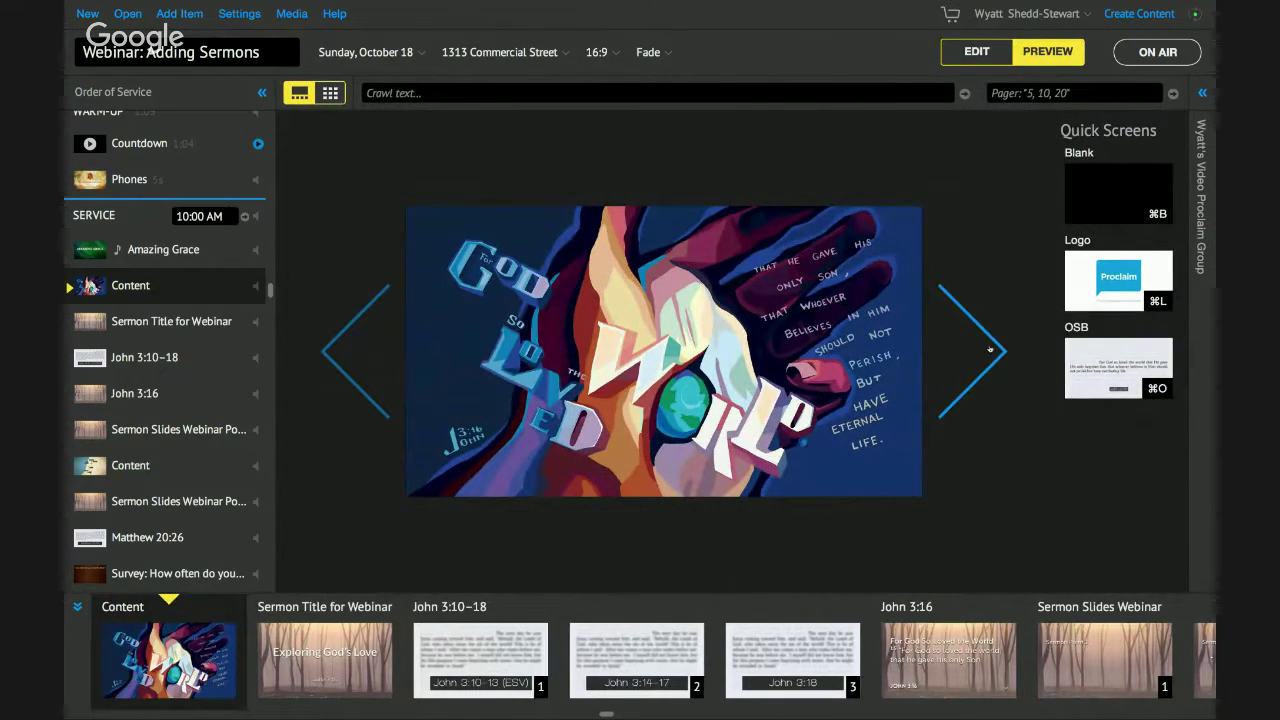
Preview from the sermon title through the John 3 scripture slides to Sermon Point 2.
click(990, 349)
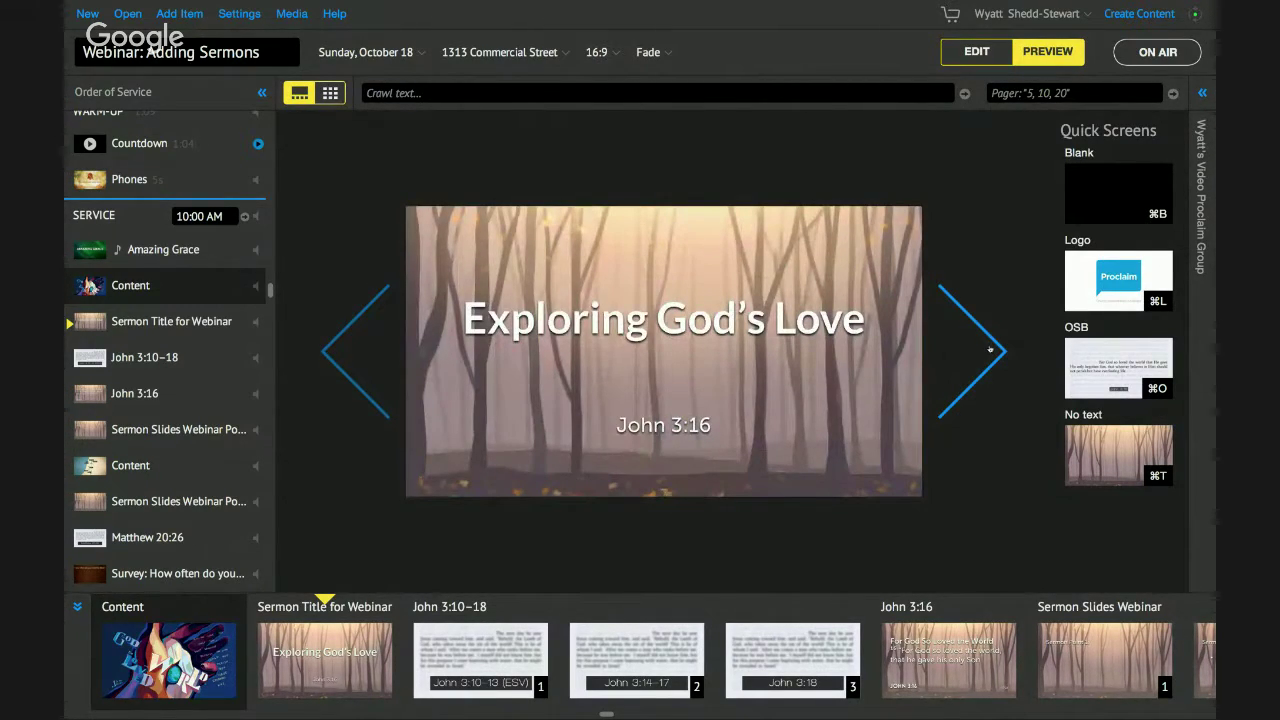
click(990, 349)
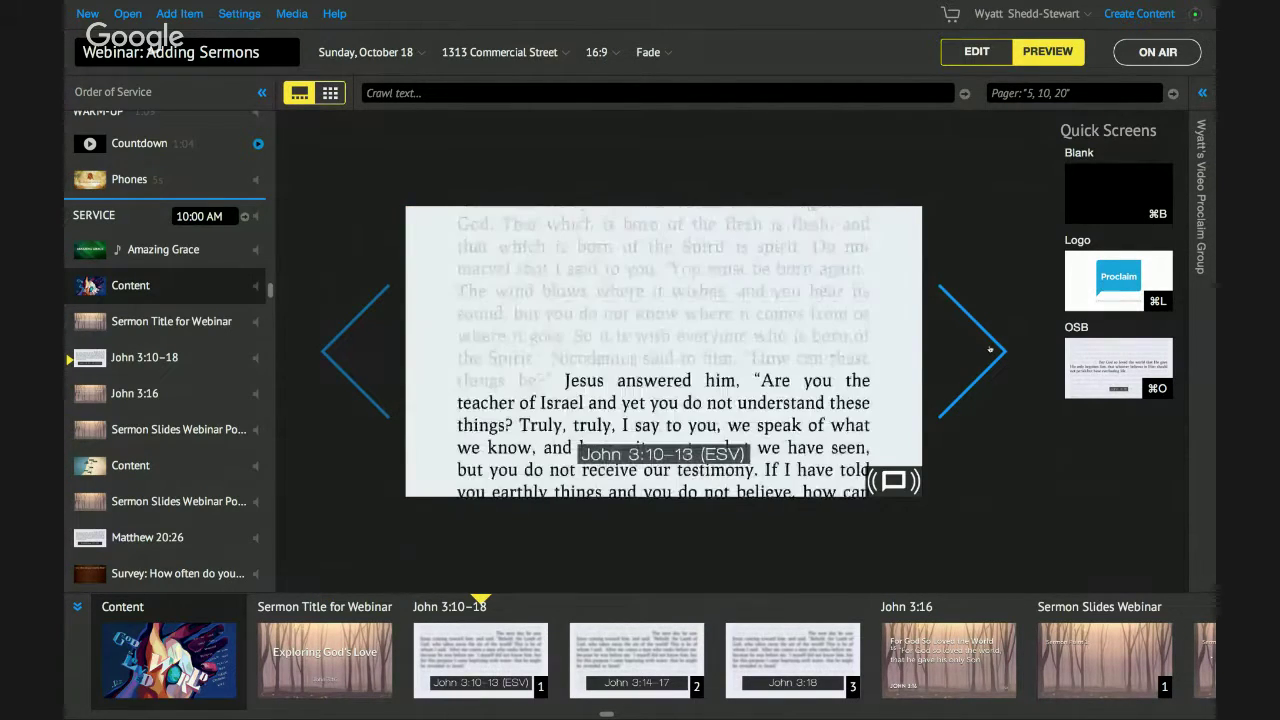
click(990, 349)
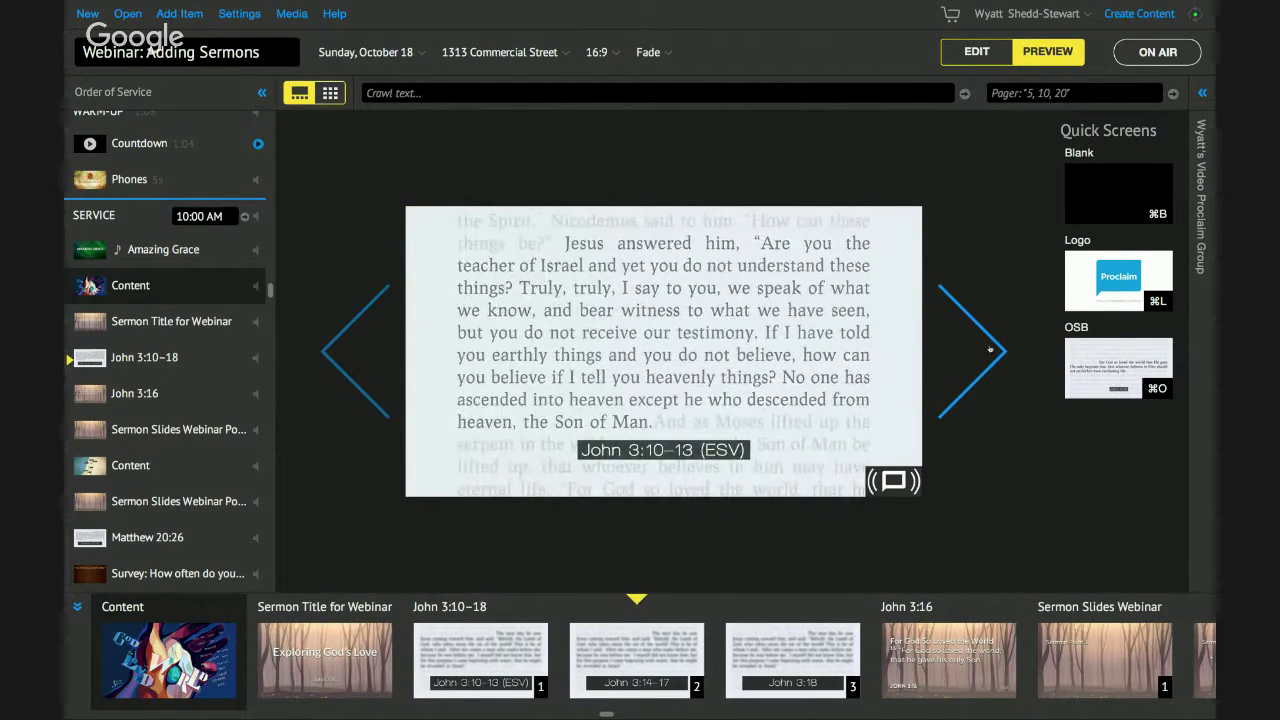
click(990, 349)
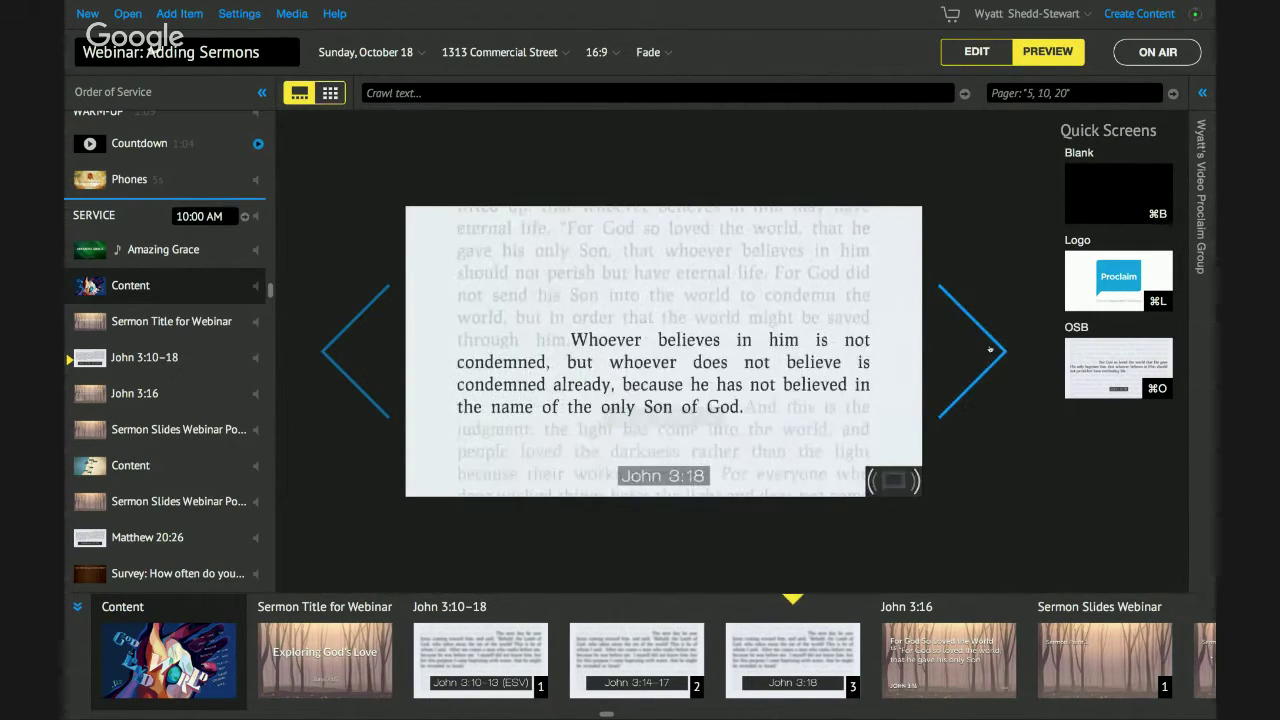
click(990, 349)
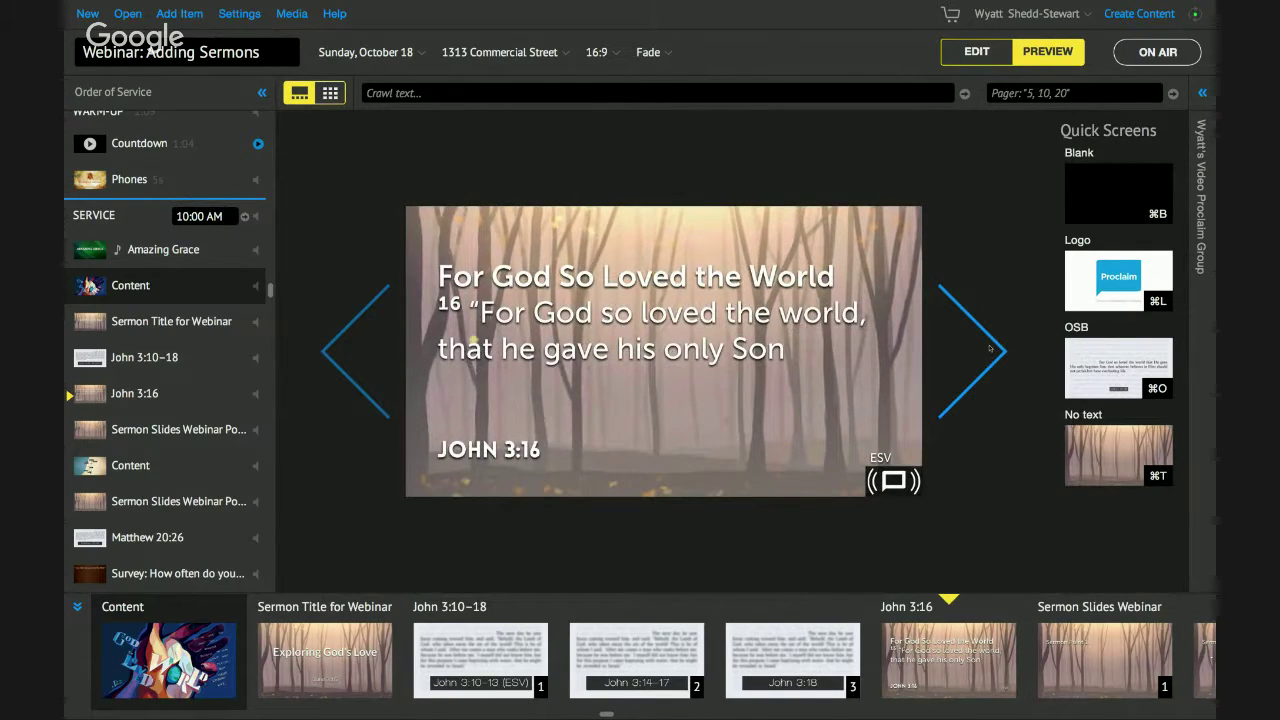
click(990, 349)
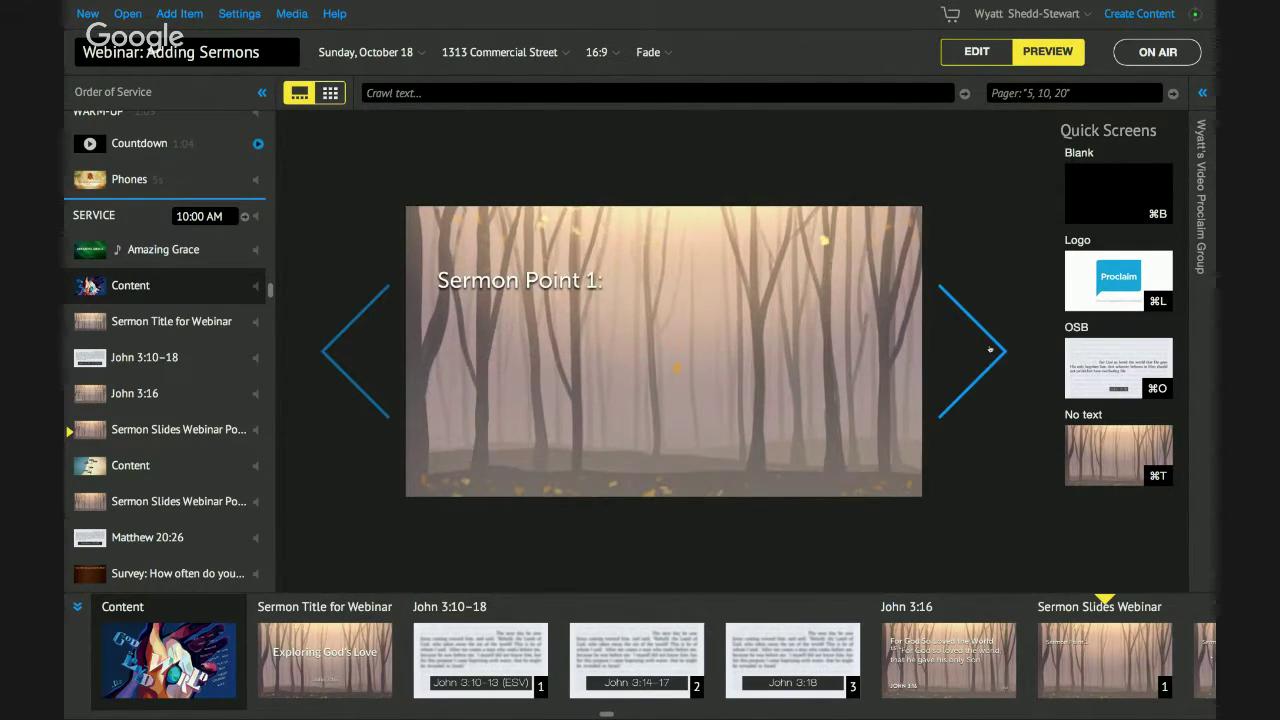
click(990, 349)
double_click(990, 349)
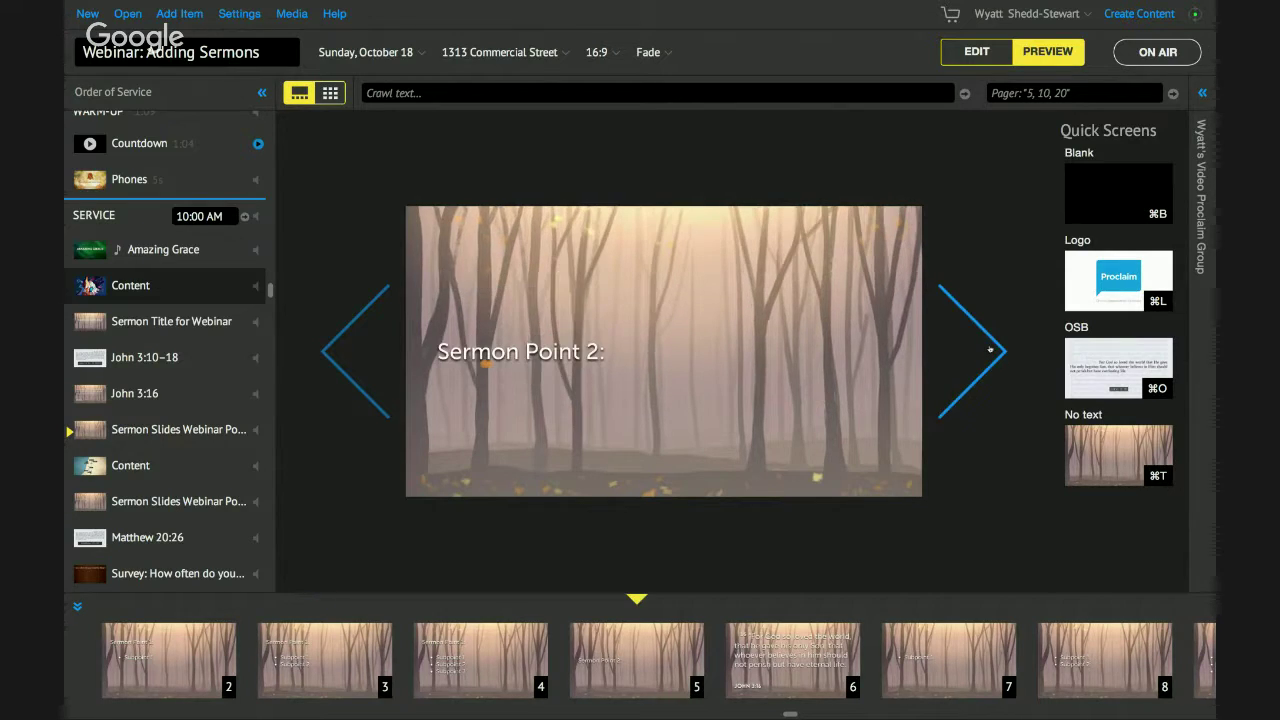
double_click(990, 349)
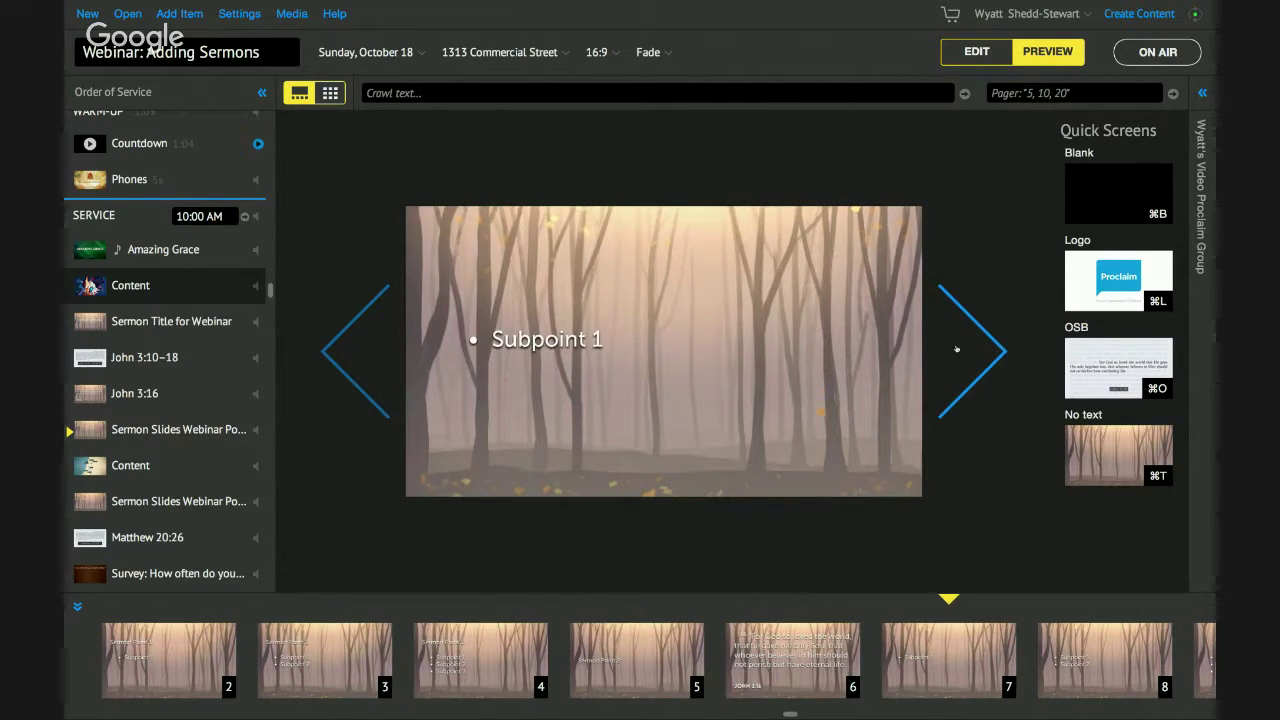
Continue the preview past the map to Sermon Point 3's three subpoints, then switch to the webinar window.
key(Left)
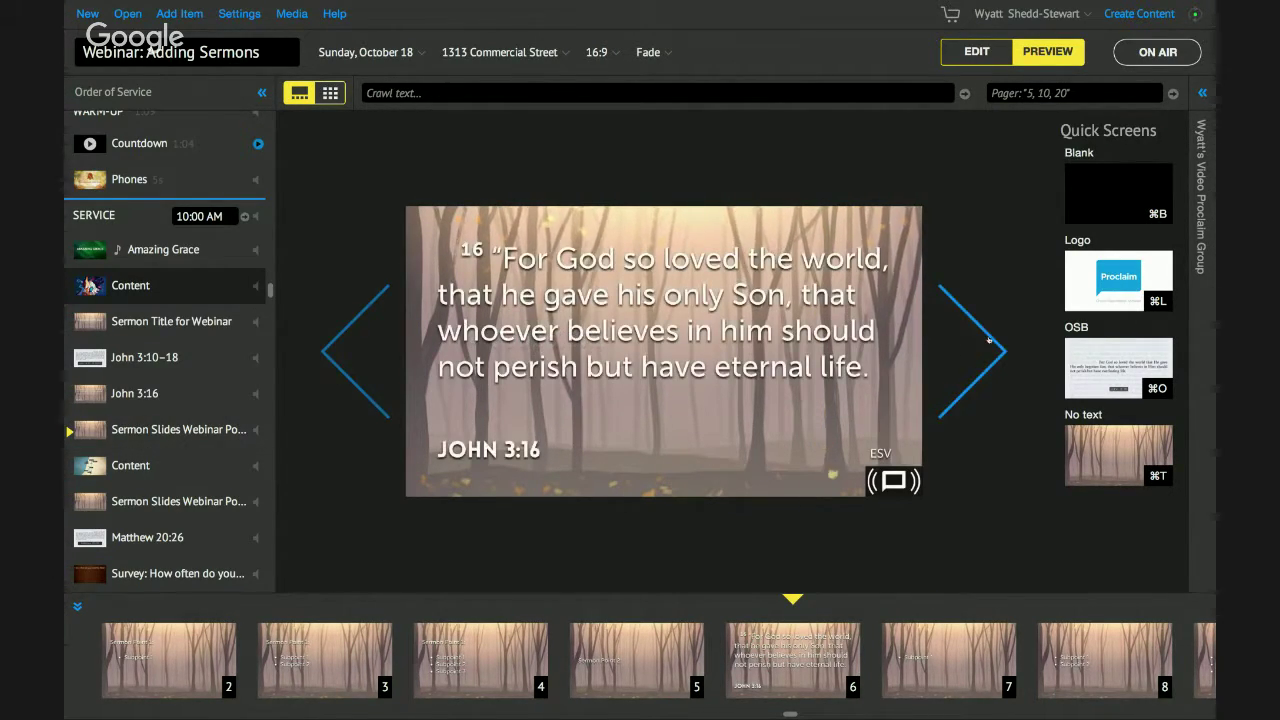
click(990, 340)
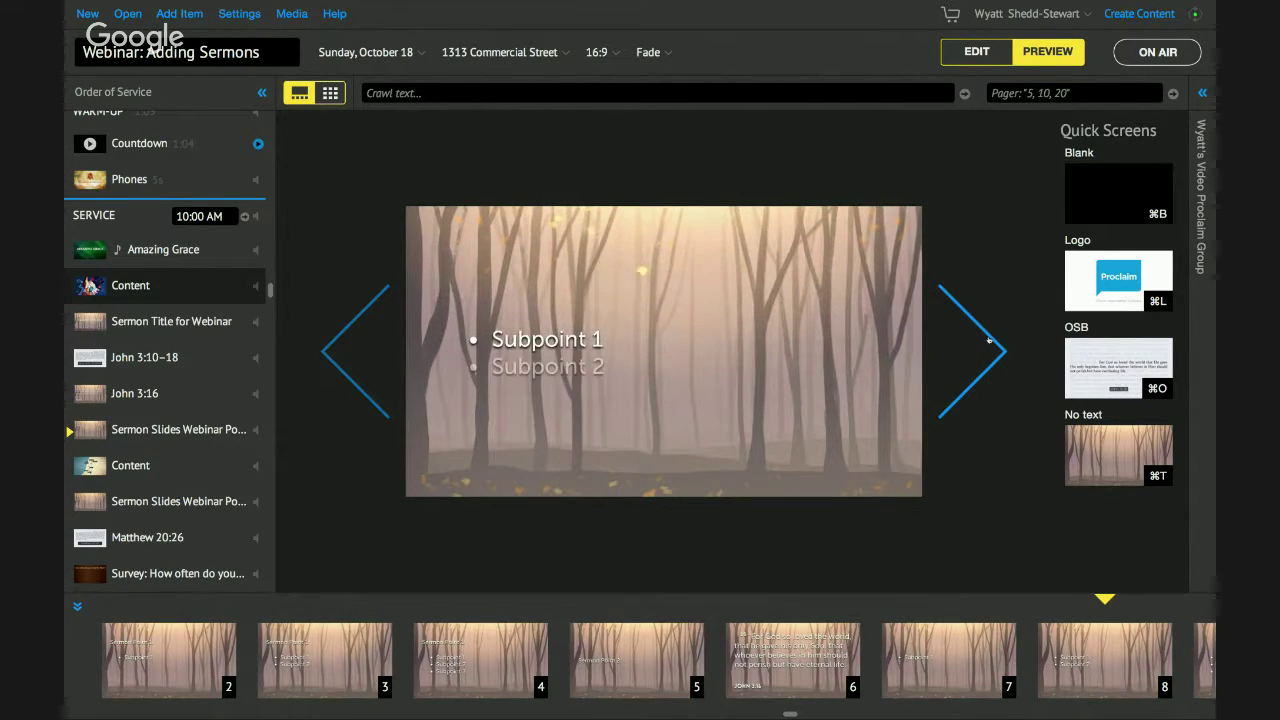
click(990, 340)
click(990, 340)
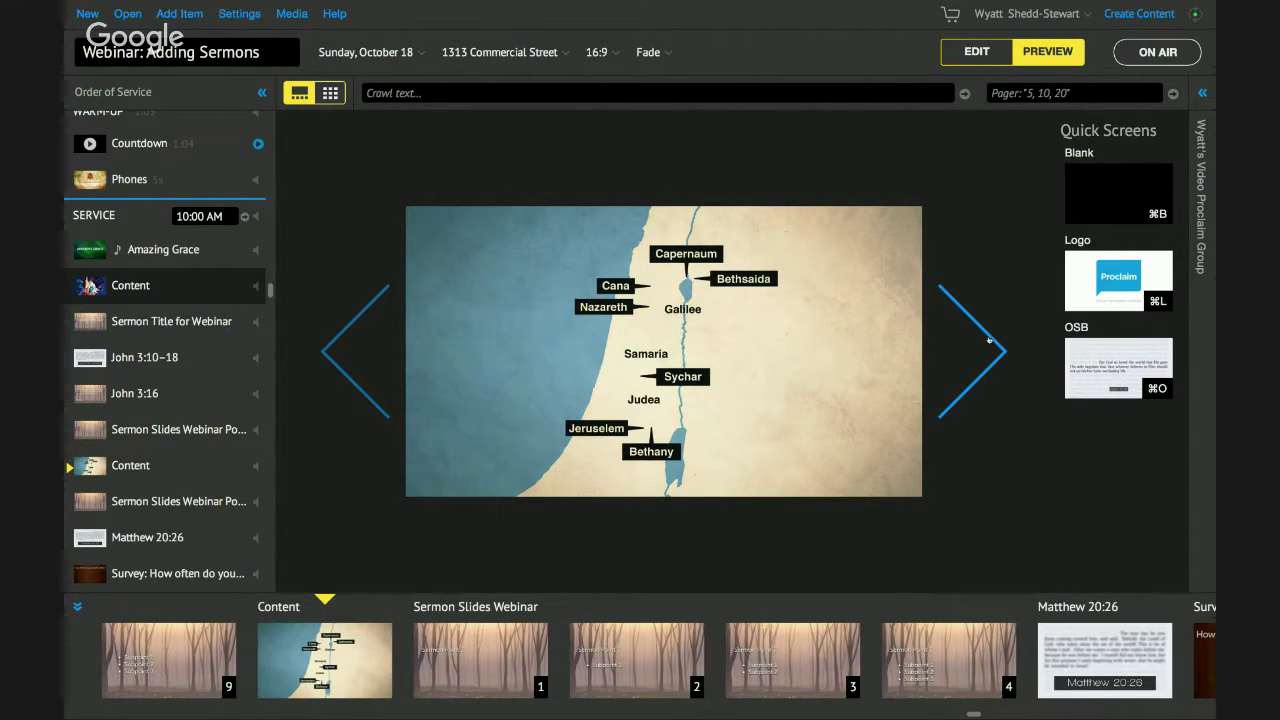
click(990, 340)
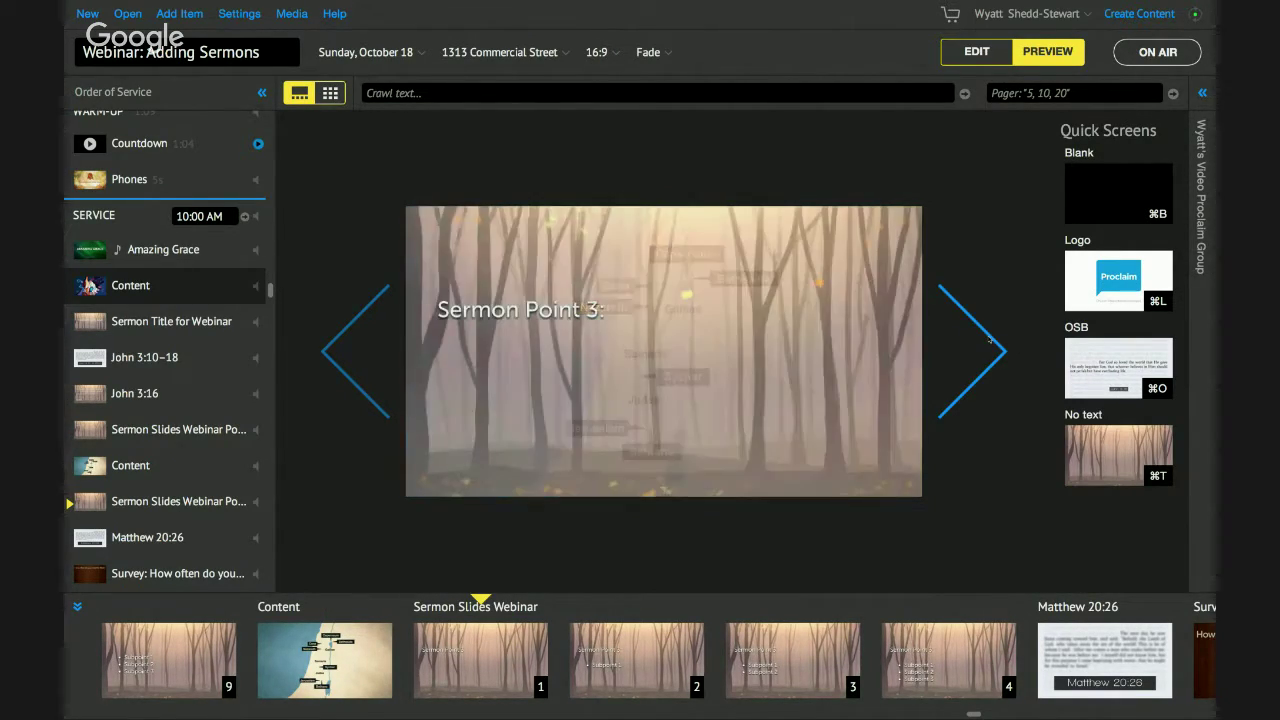
click(990, 340)
click(990, 340)
click(990, 340)
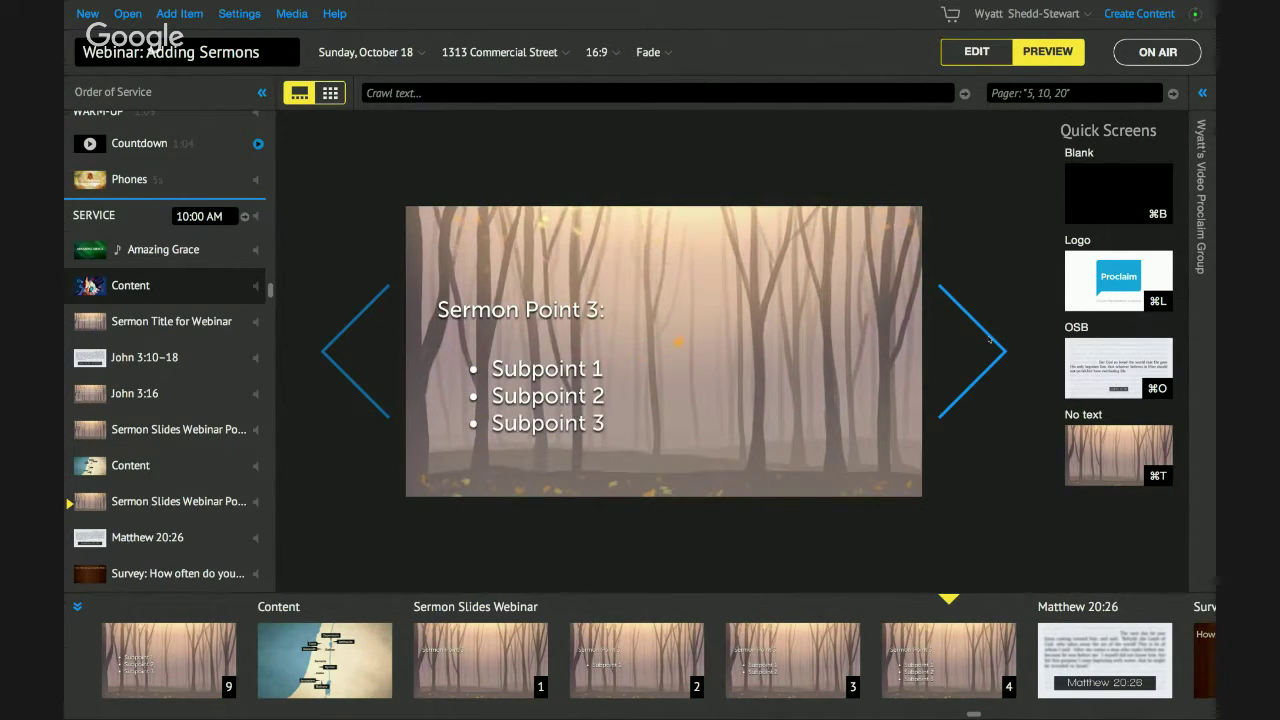
key(super+Tab)
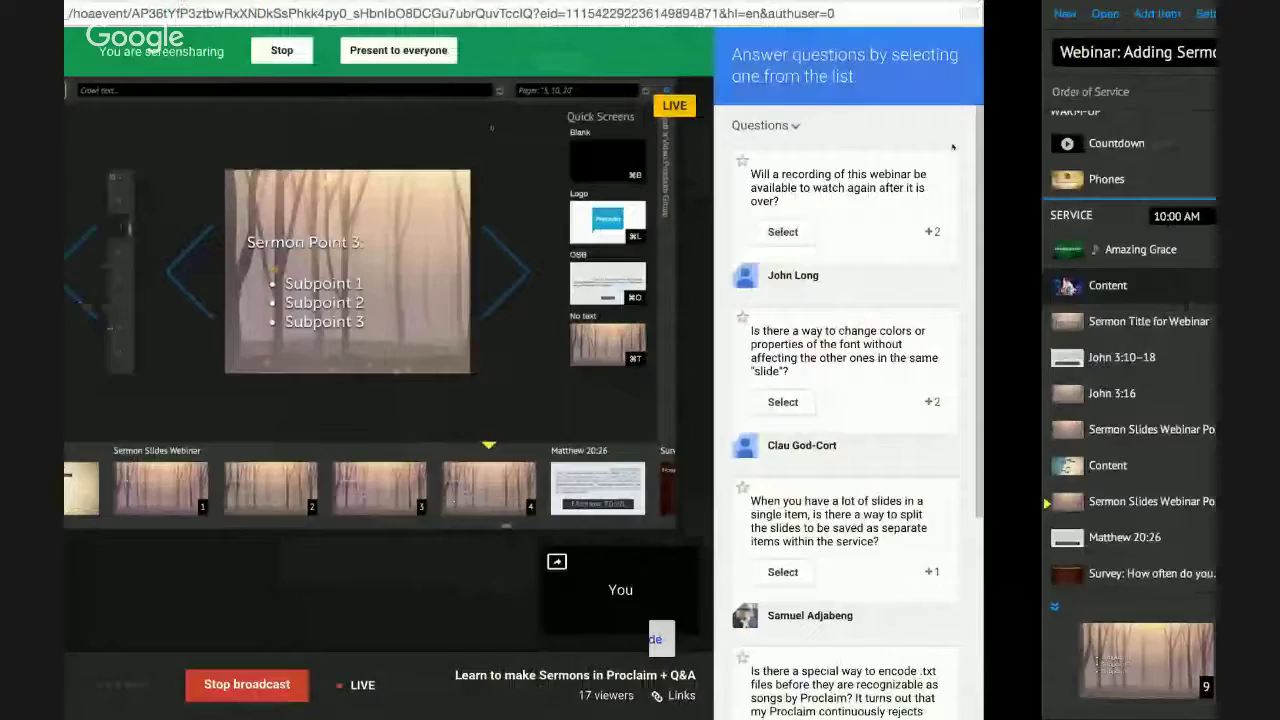
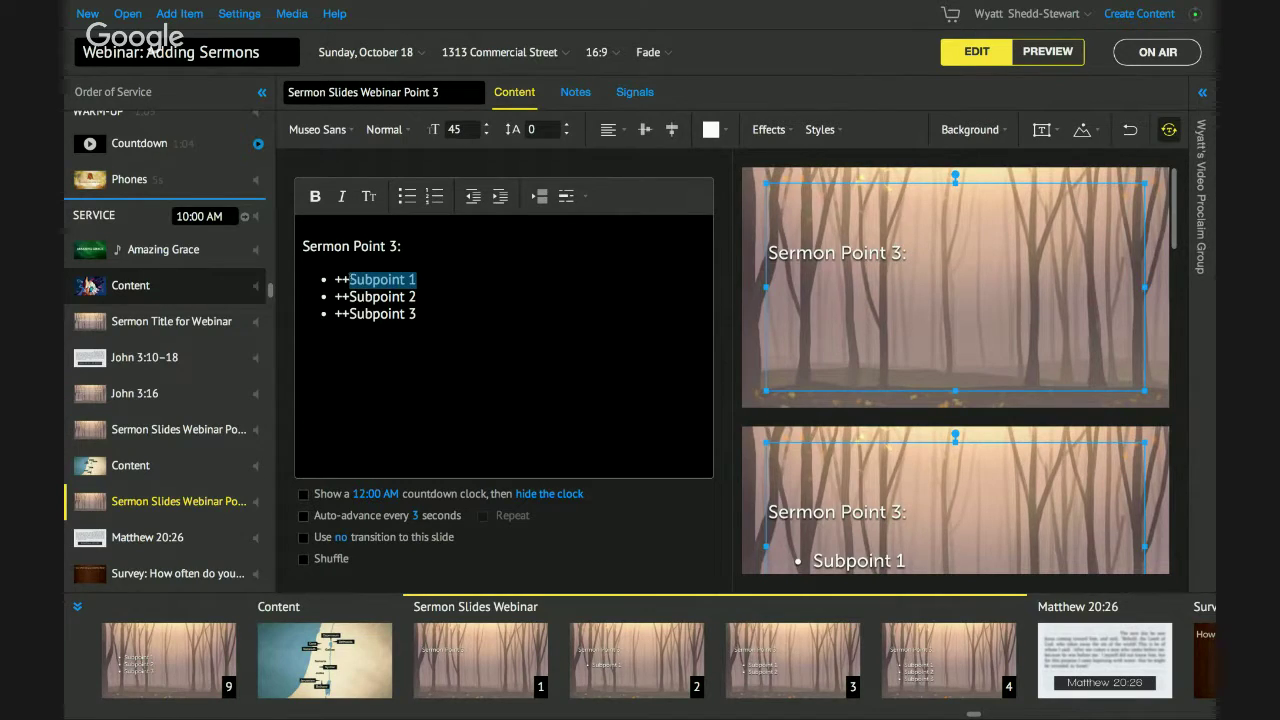
Retype Sermon Point 3's first subpoint as 'God Loves the World' and select the word World.
text(God L)
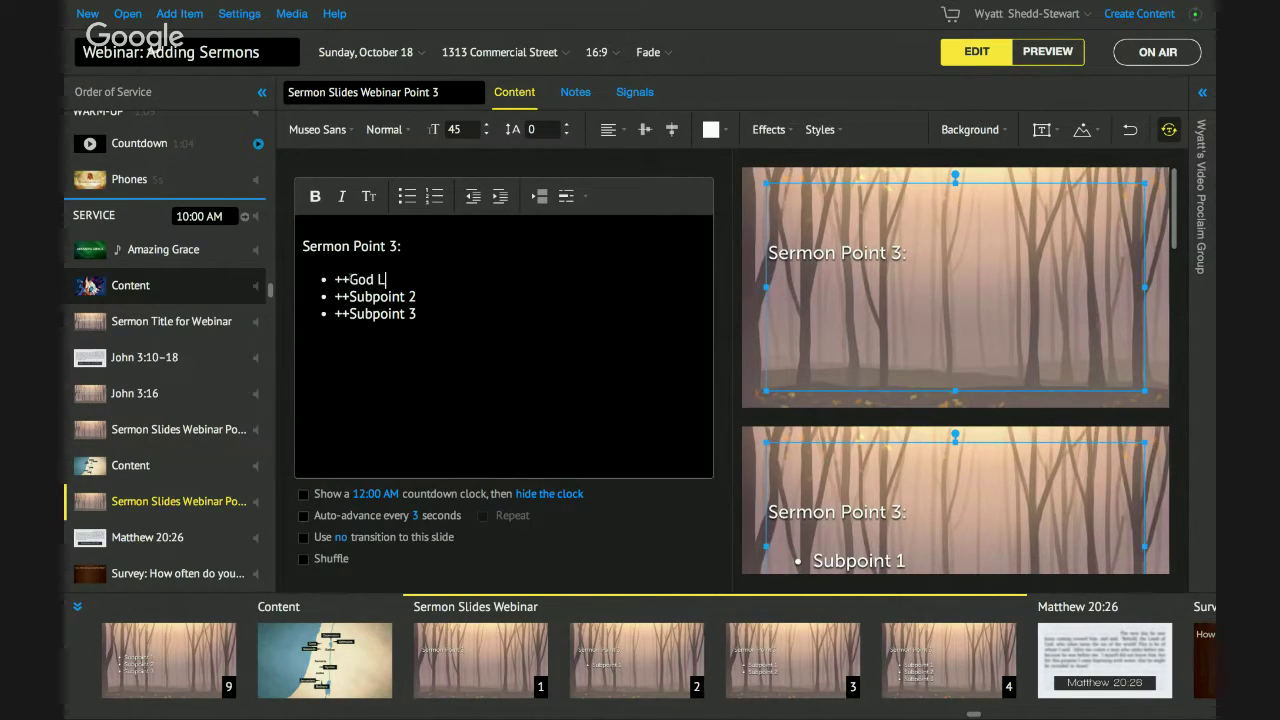
text(oves the World)
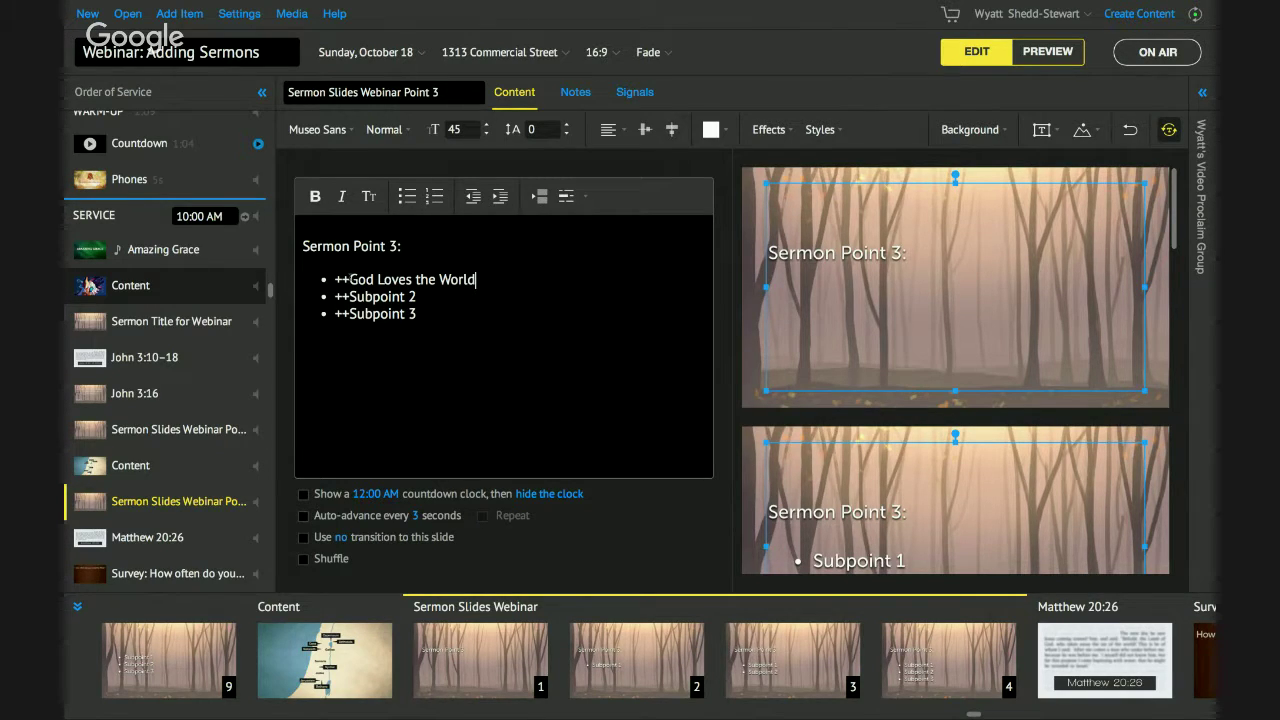
key(shift+Left)
key(shift+Left)
key(shift+Left)
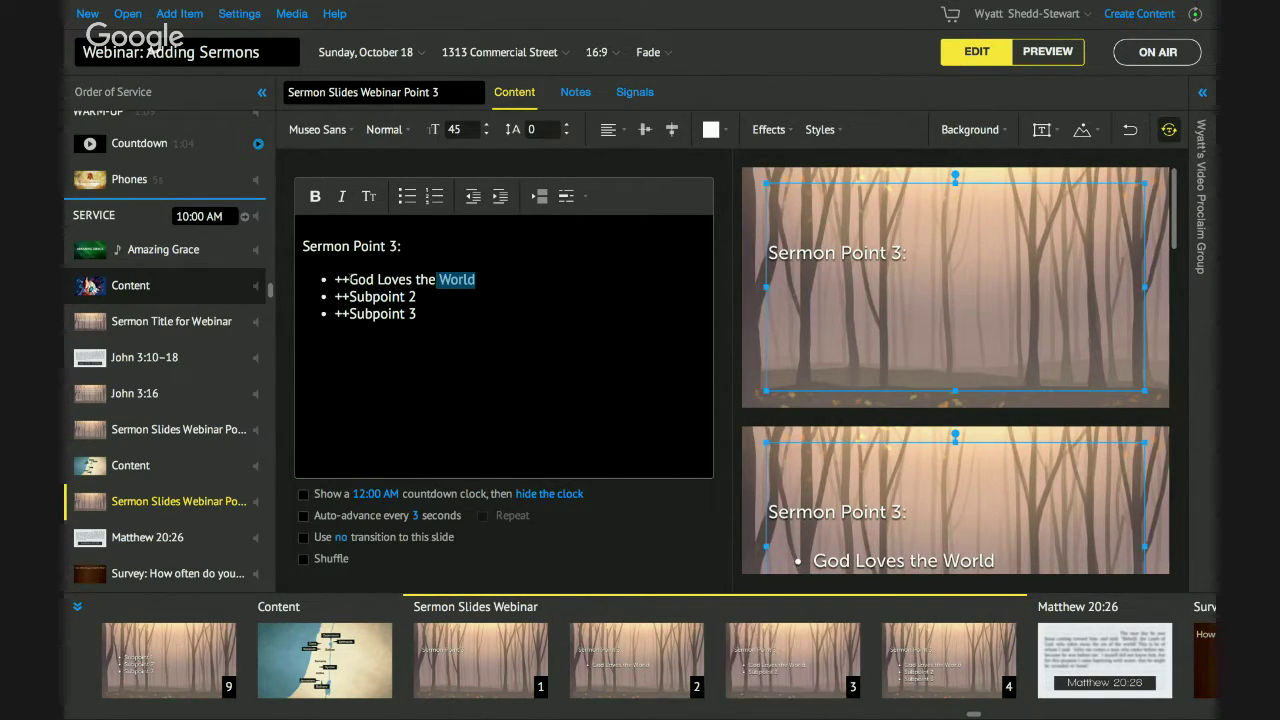
key(shift+Left)
key(Right)
key(shift+Left)
key(shift+Left)
key(shift+Left)
key(shift+Left)
key(shift+Left)
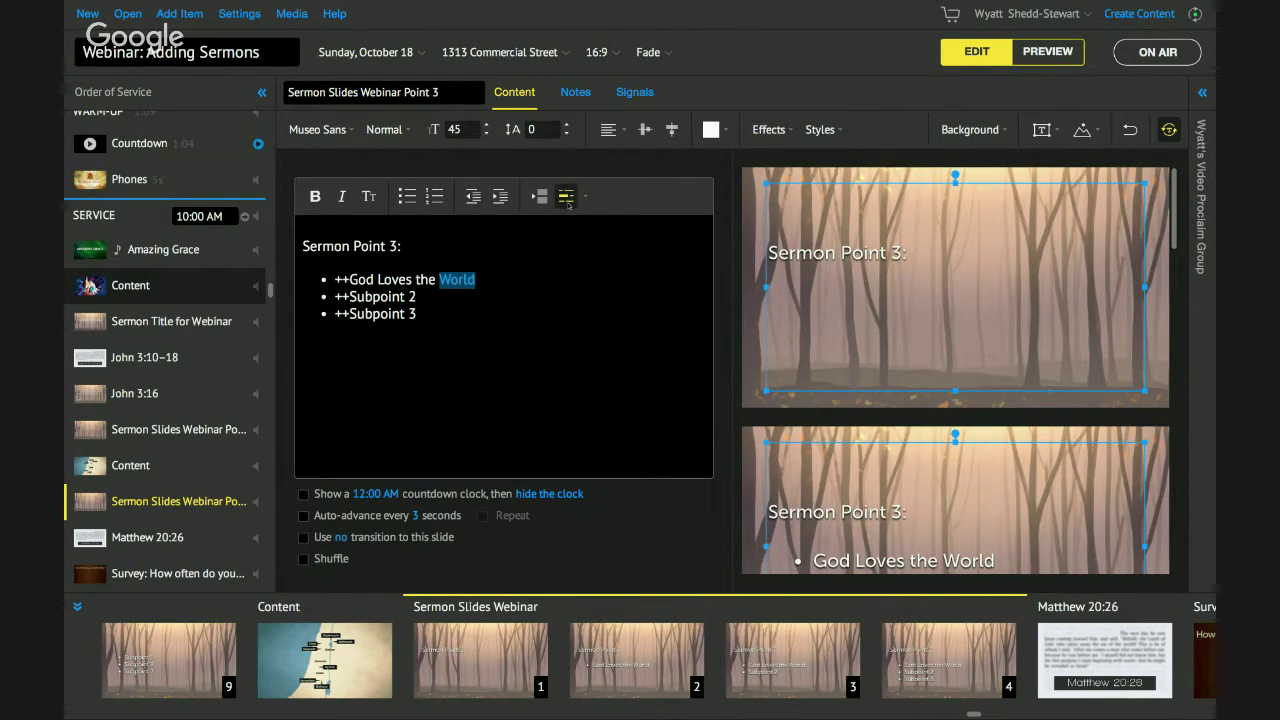
Give the word World a green highlight colour, then switch to Preview.
click(509, 292)
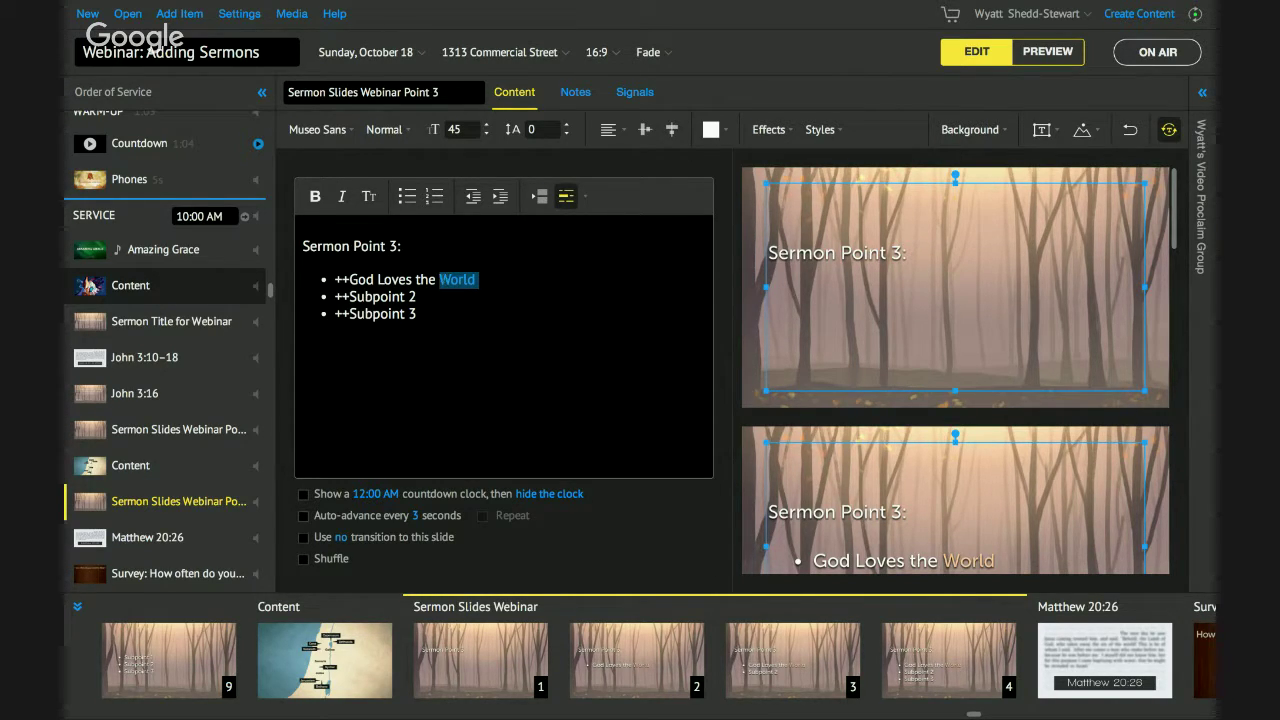
scroll(904, 399, down, 1)
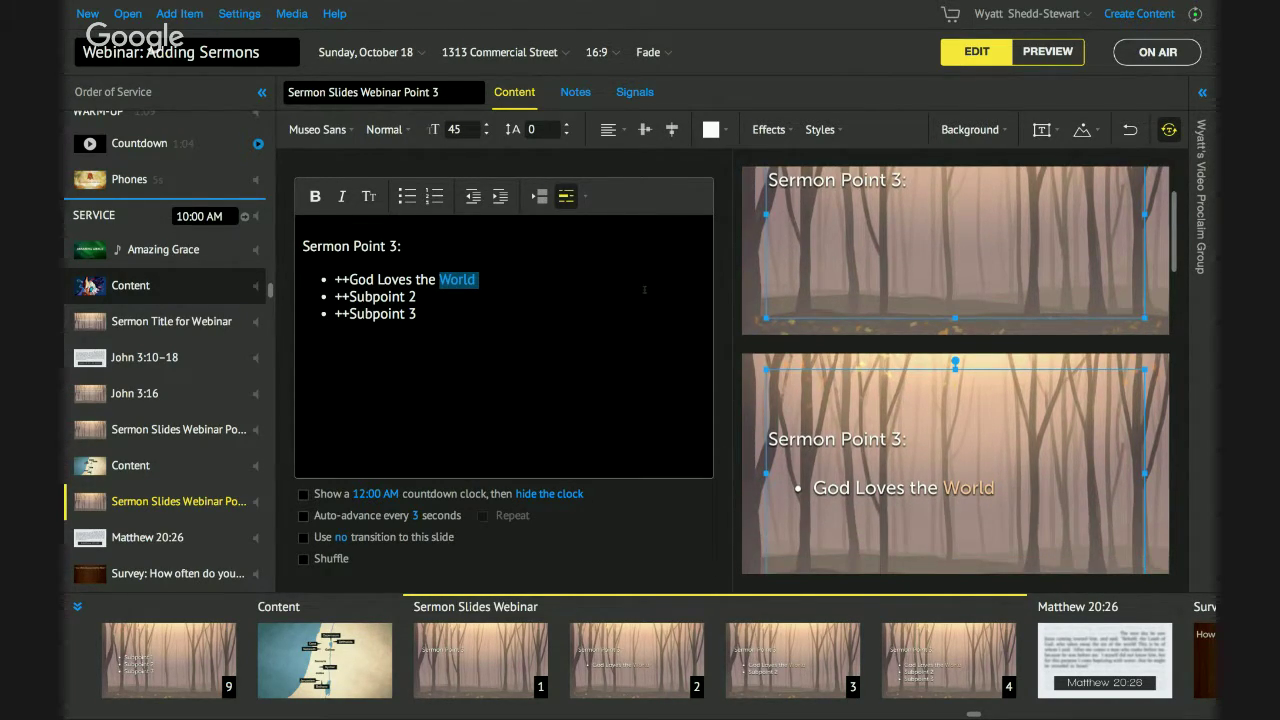
click(584, 199)
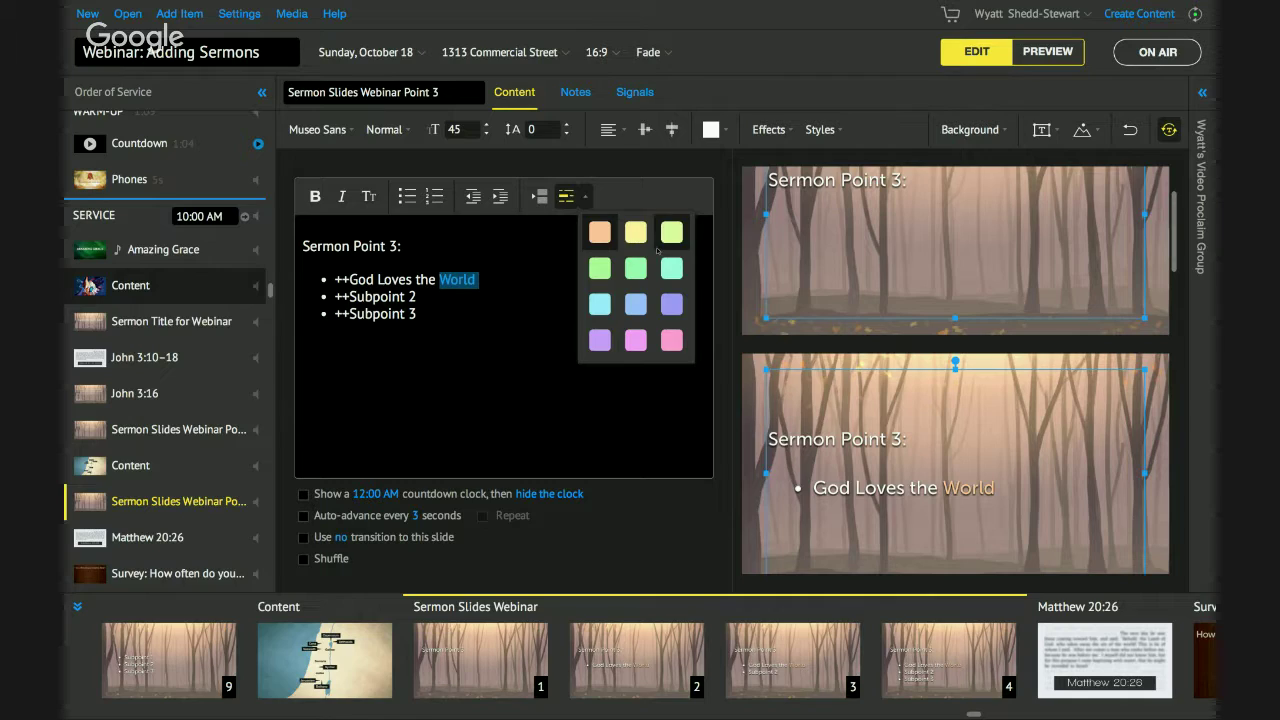
click(672, 306)
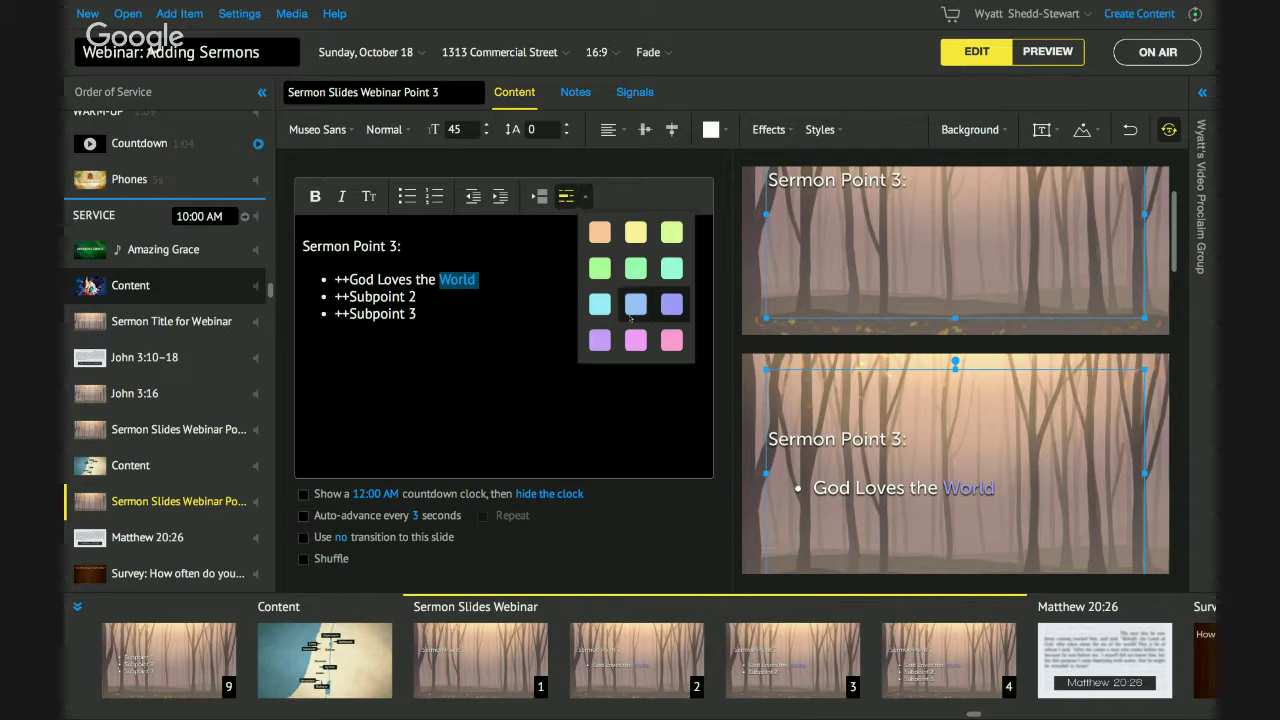
click(672, 270)
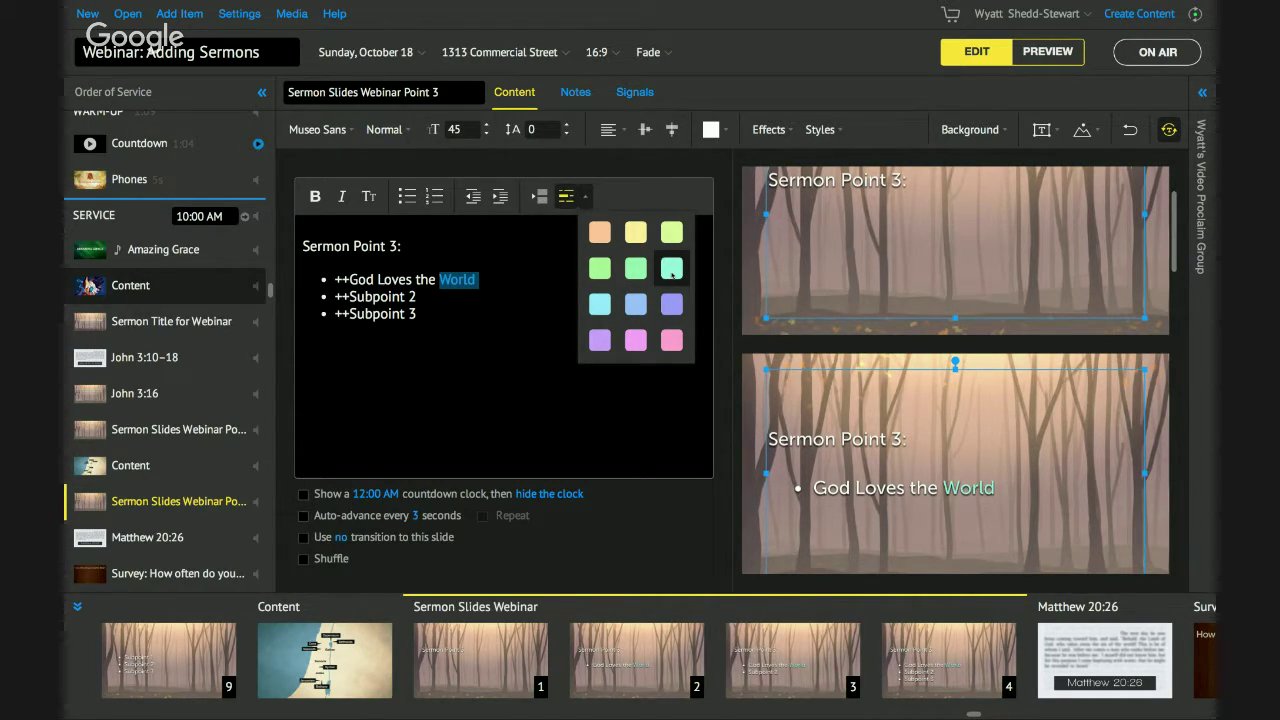
click(1045, 54)
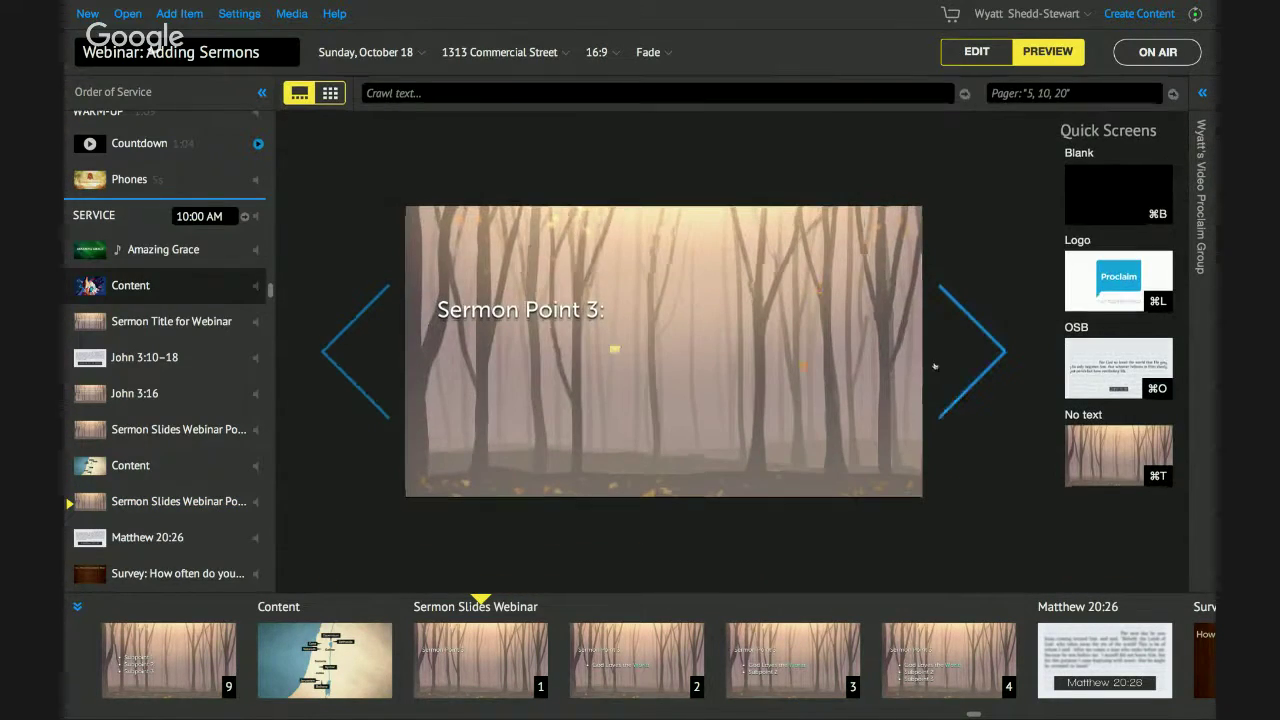
Advance the Point 3 build in preview, return to editing, and pick another highlight colour for World.
click(970, 364)
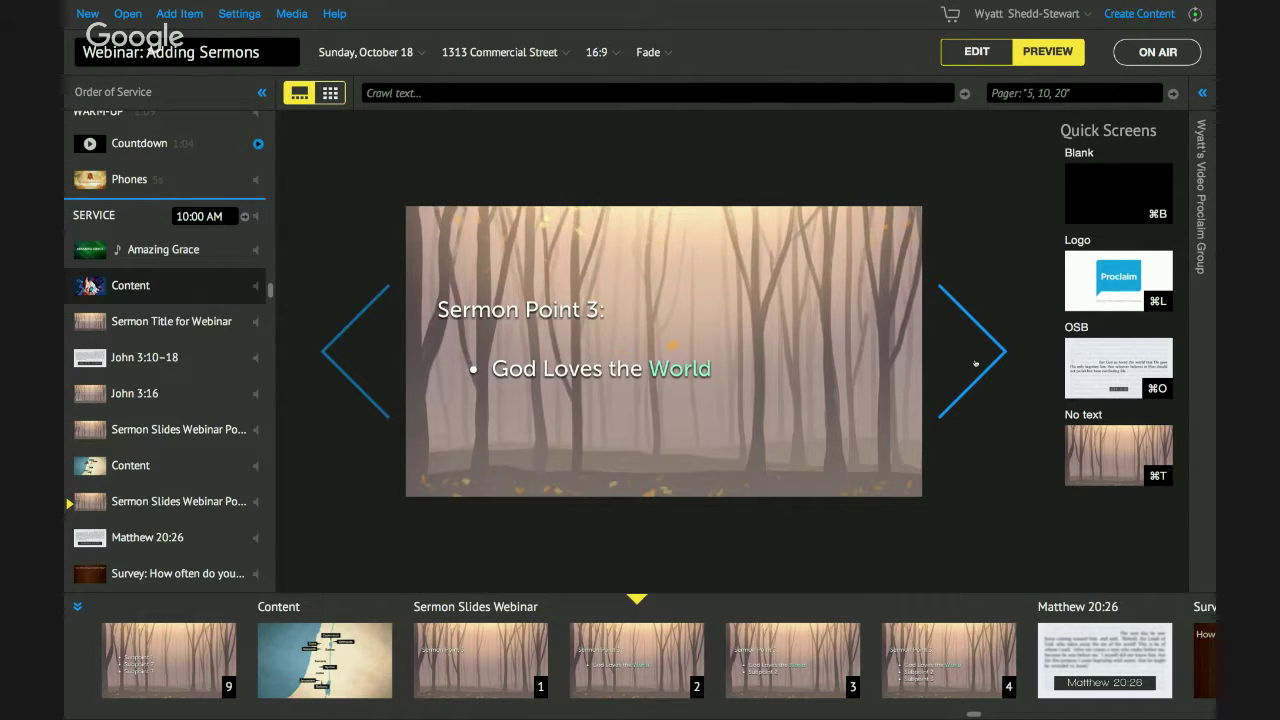
click(989, 52)
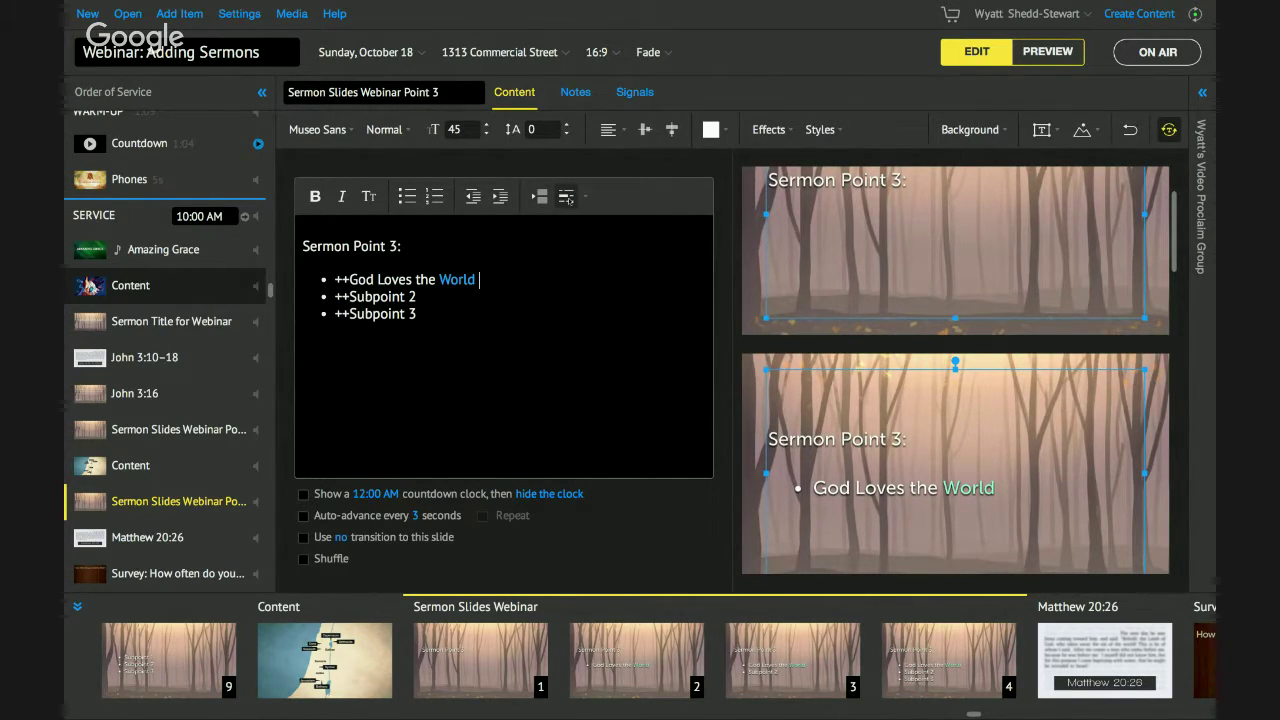
click(585, 199)
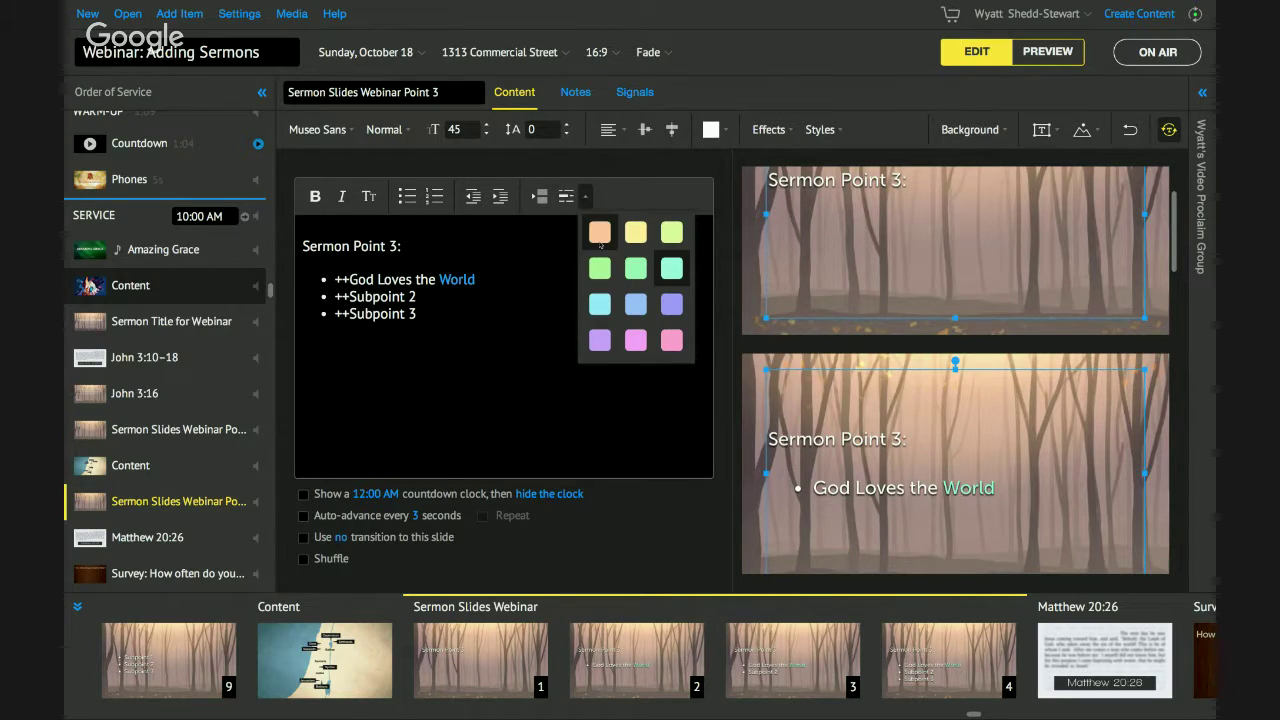
click(600, 234)
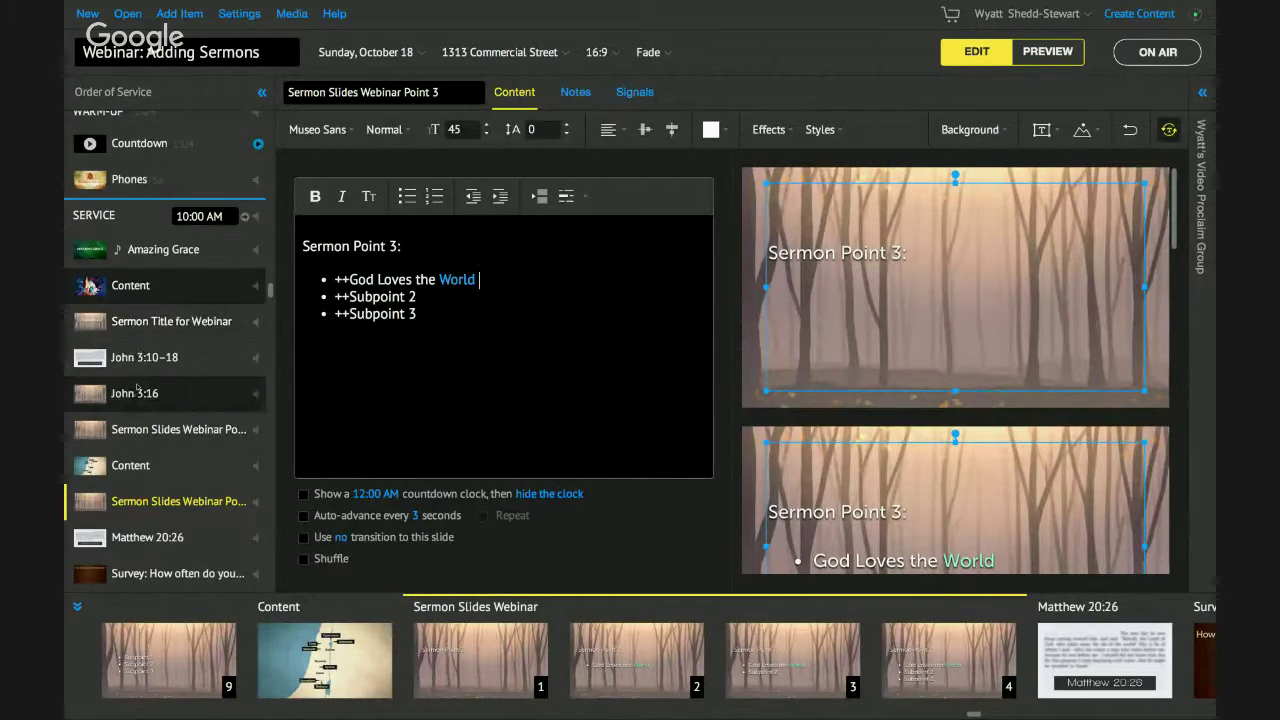
Look through the service items and duplicate the Sermon Slides Webinar Point 1 & 2 item.
click(165, 330)
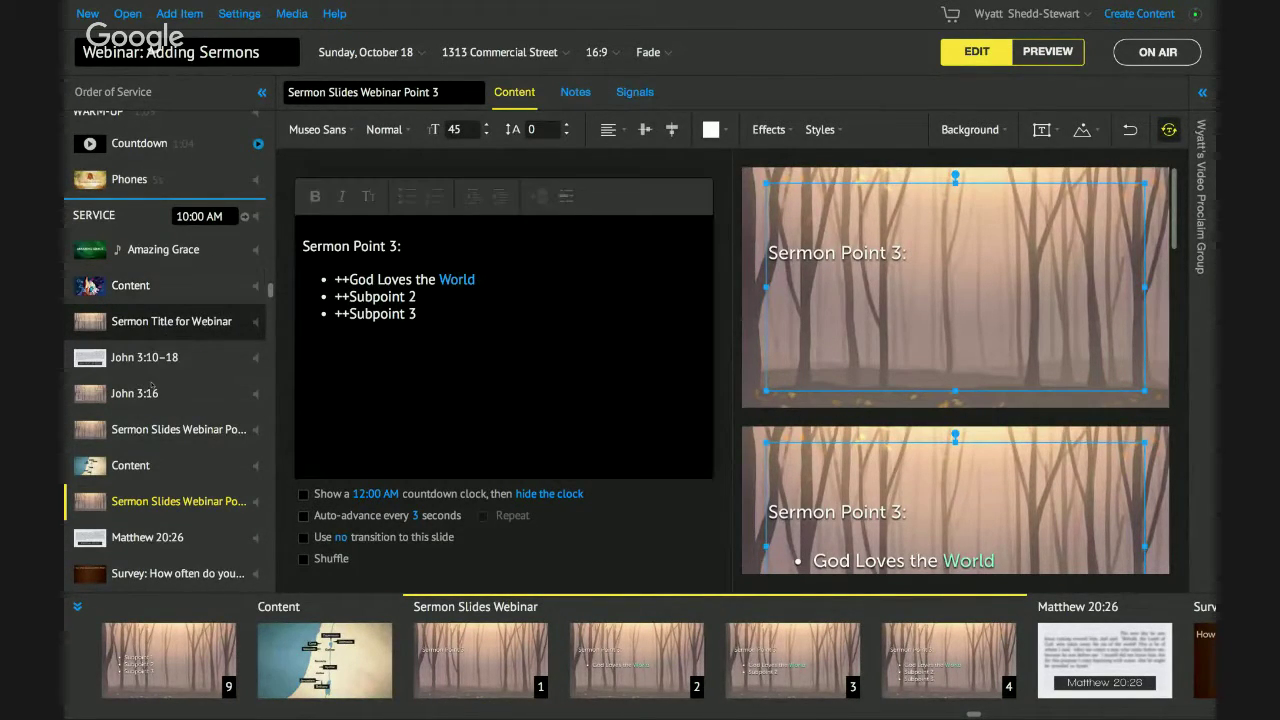
click(147, 394)
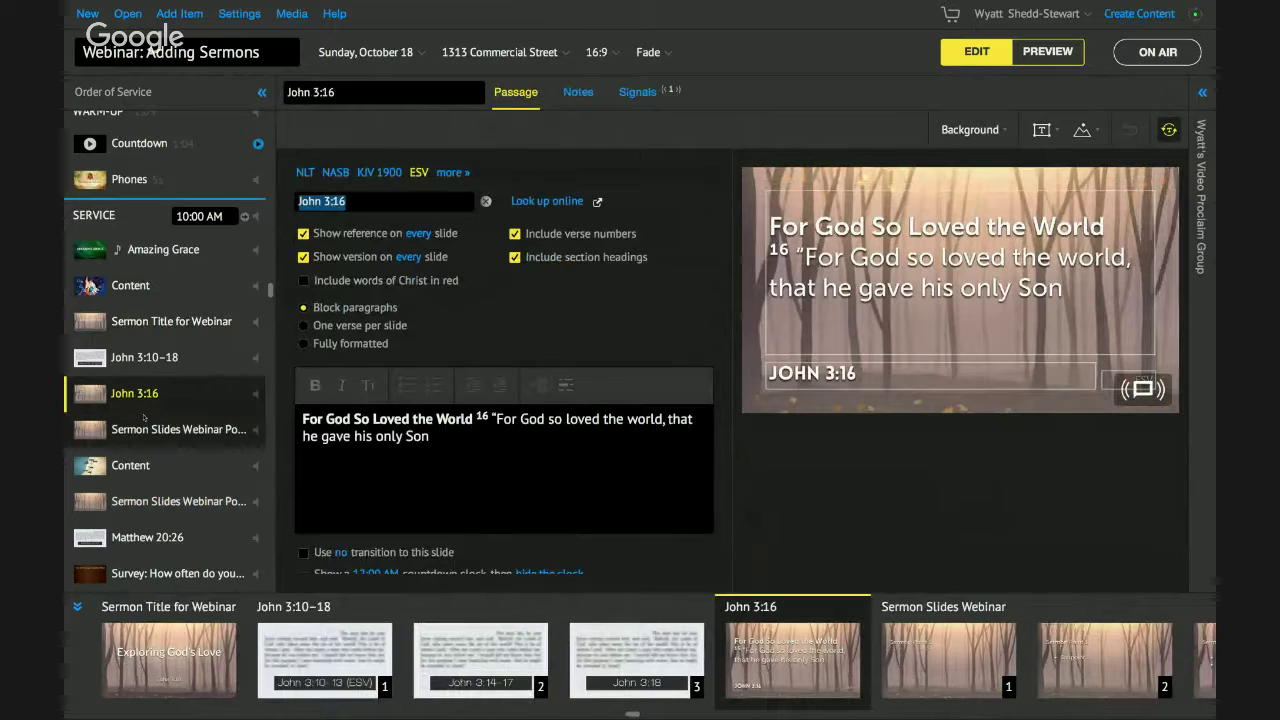
click(216, 430)
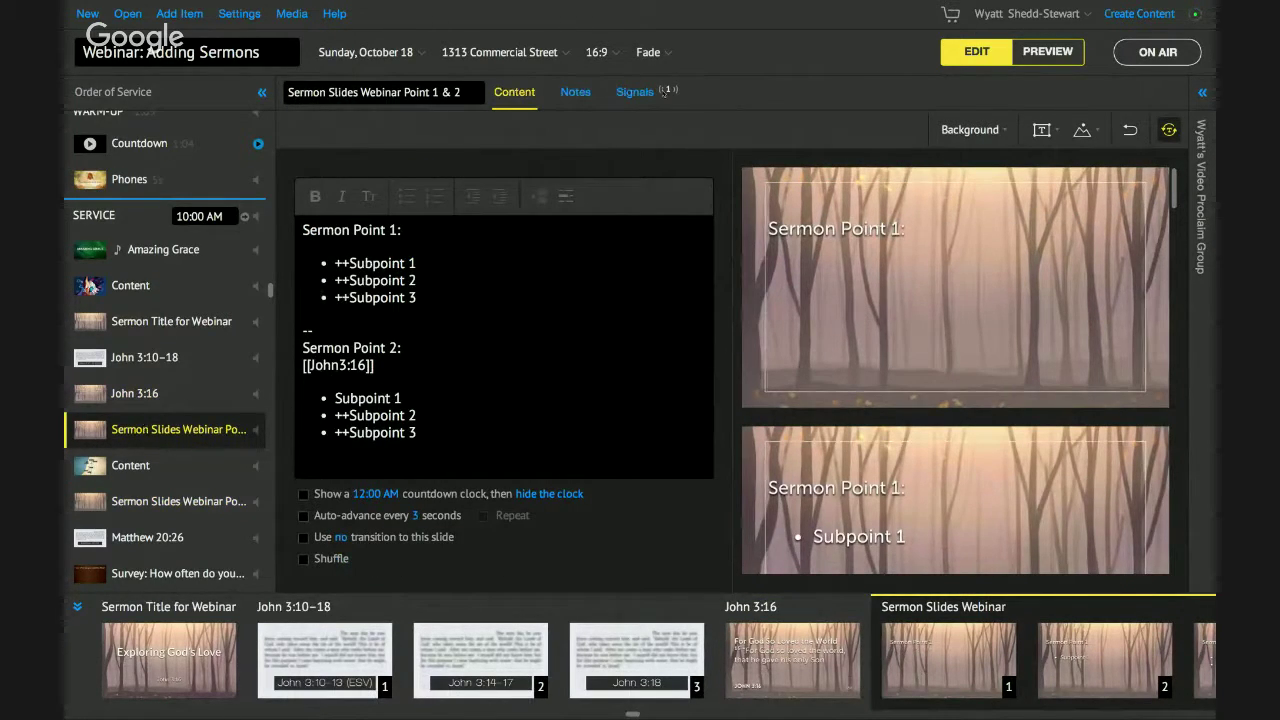
click(383, 334)
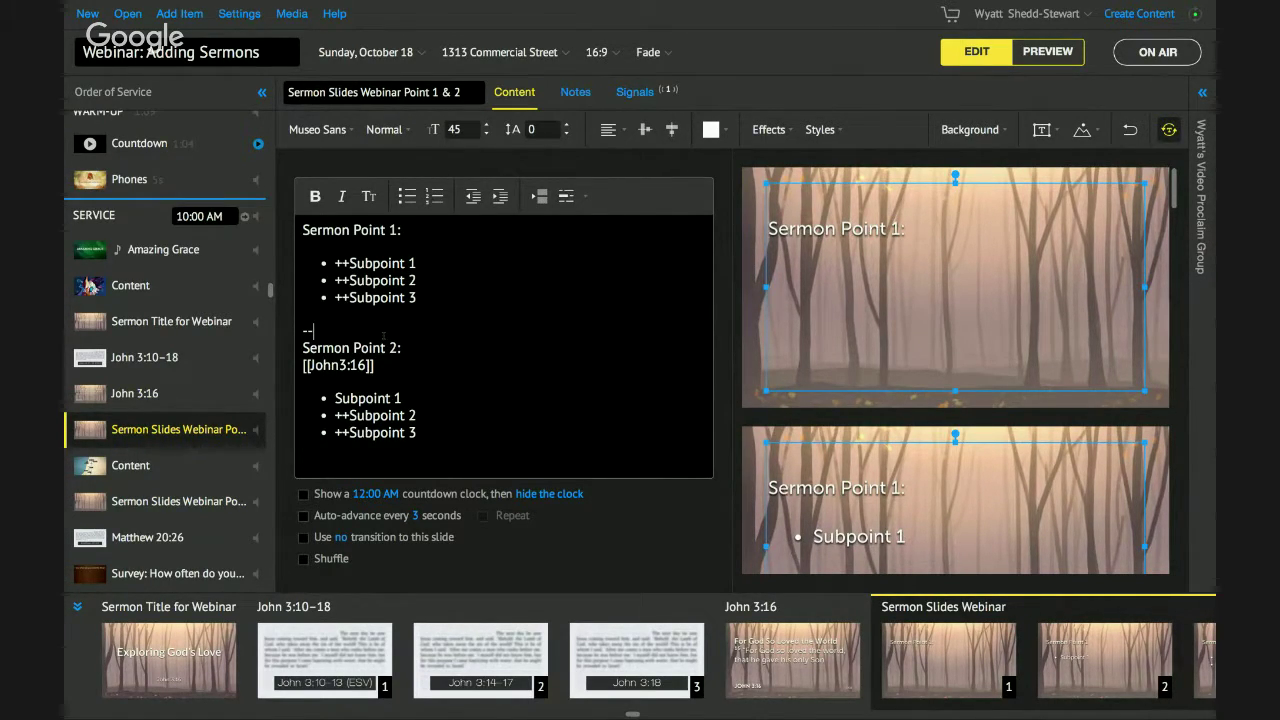
click(156, 465)
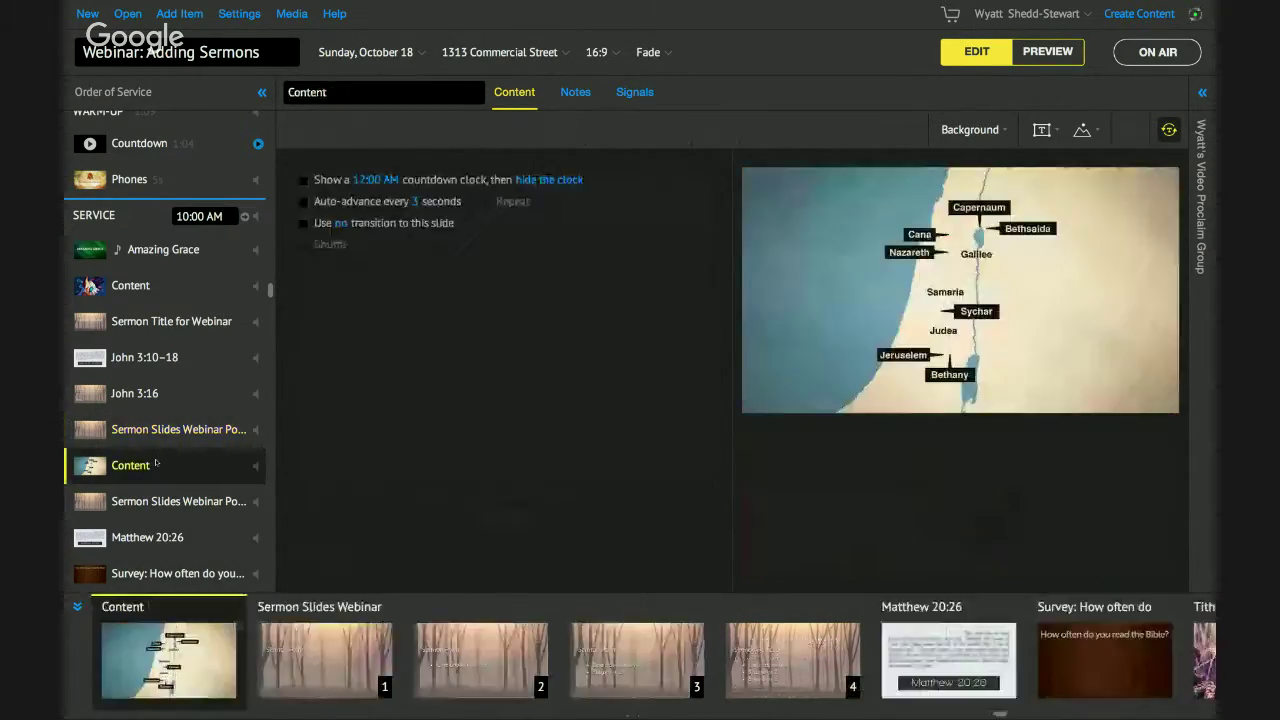
click(160, 429)
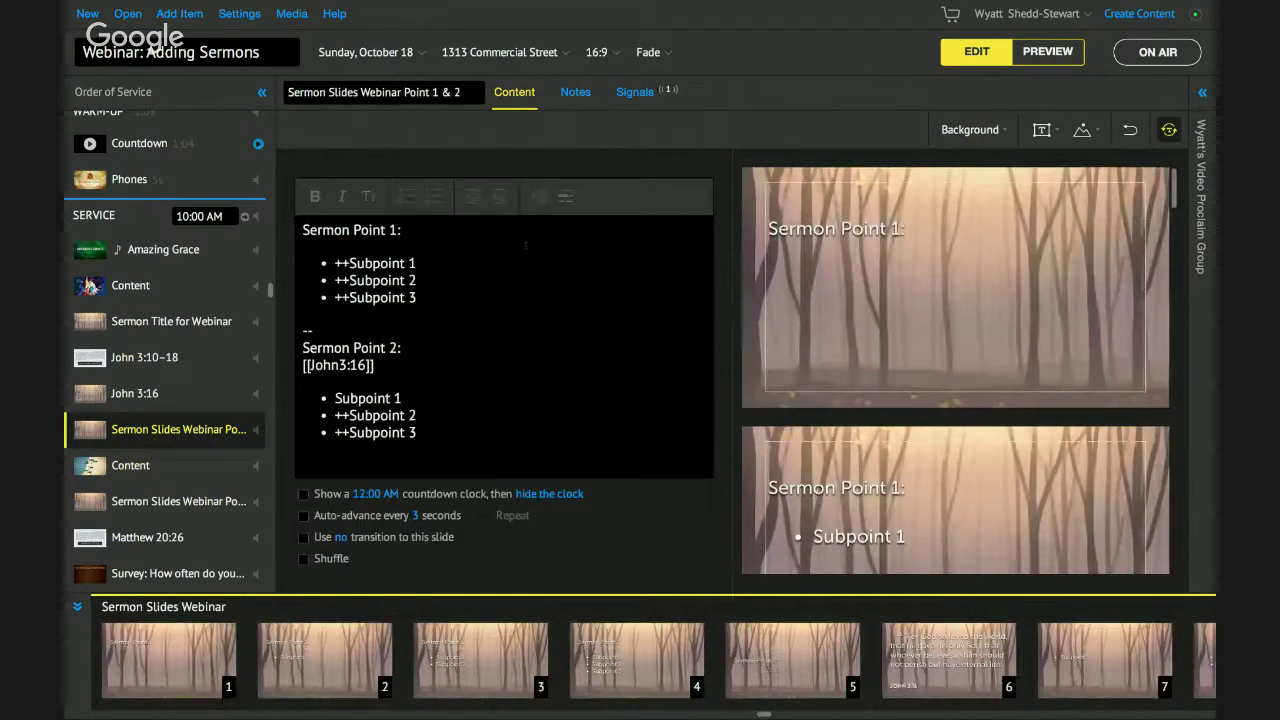
right_click(176, 430)
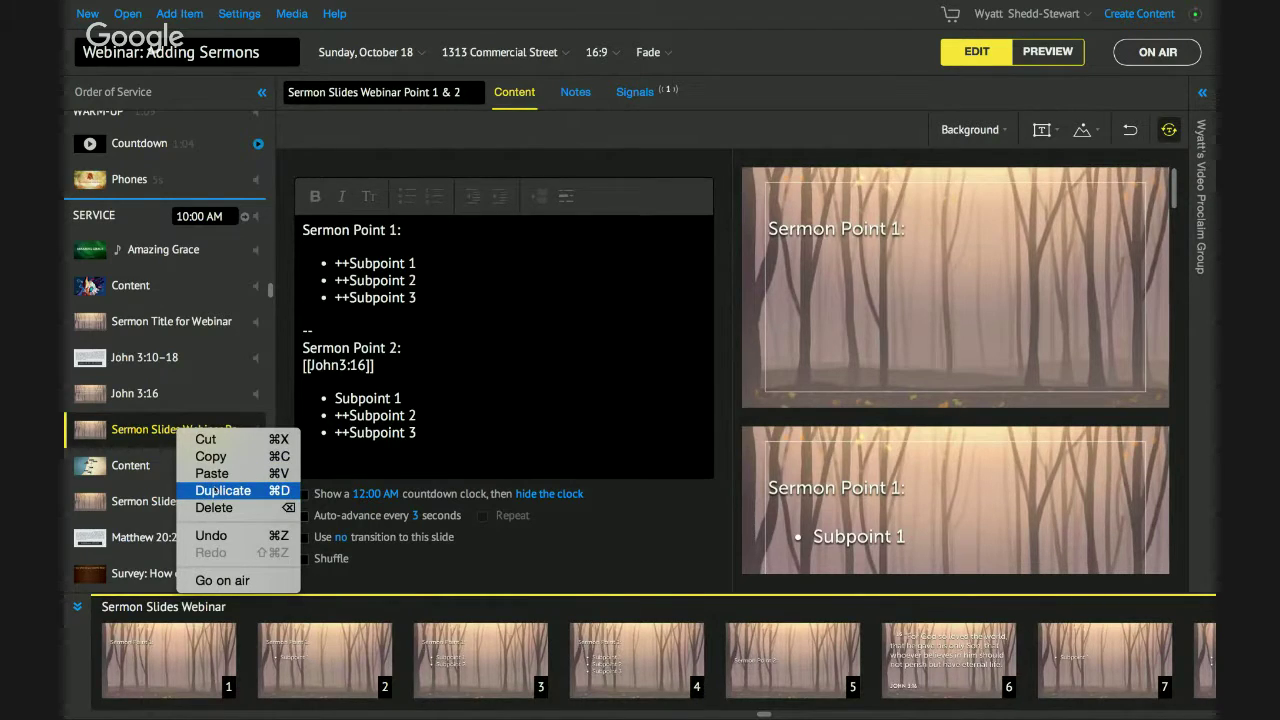
click(222, 490)
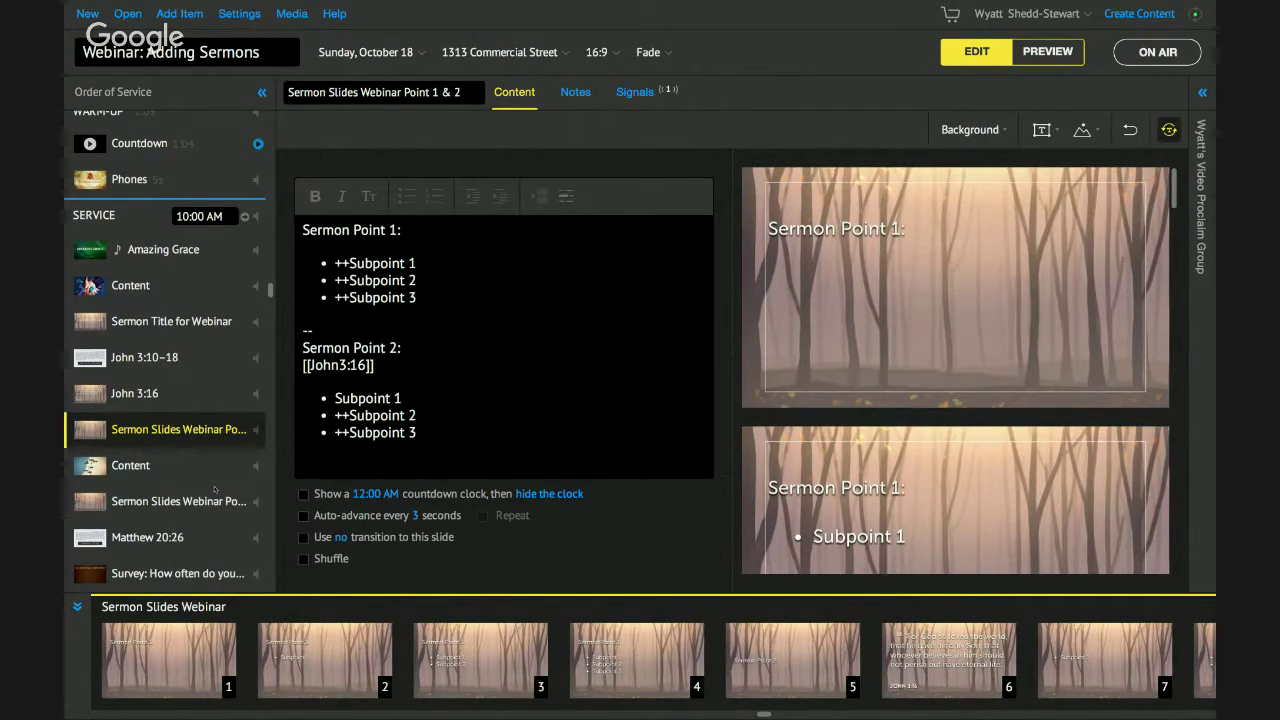
Retitle the original and duplicate items, deleting 'Slides Webinar' so the duplicate reads Sermon Point 2.
click(188, 433)
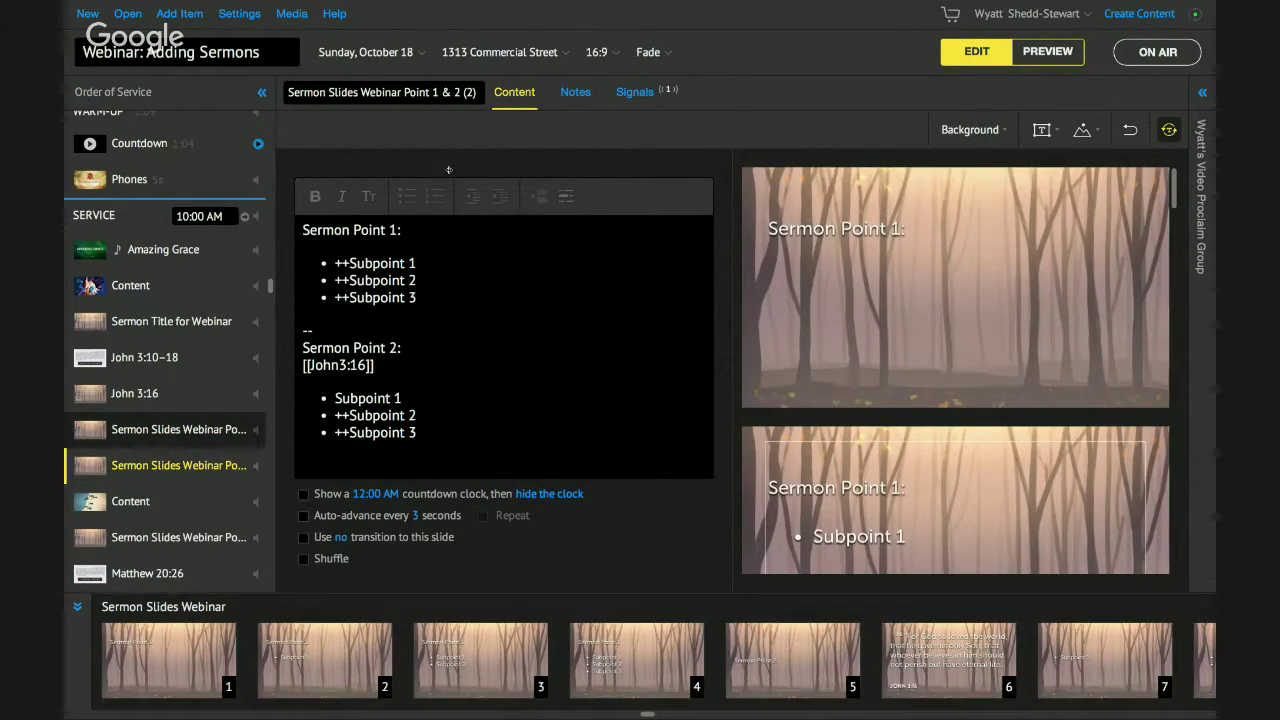
double_click(470, 95)
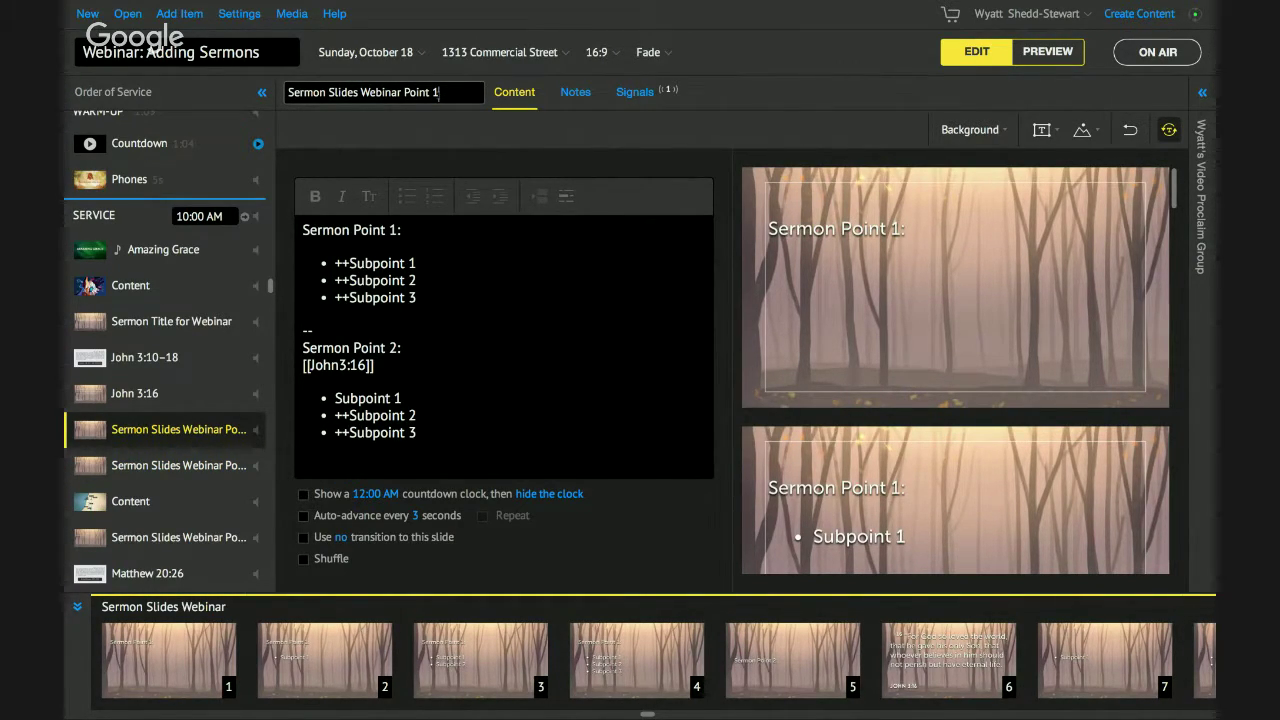
key(Return)
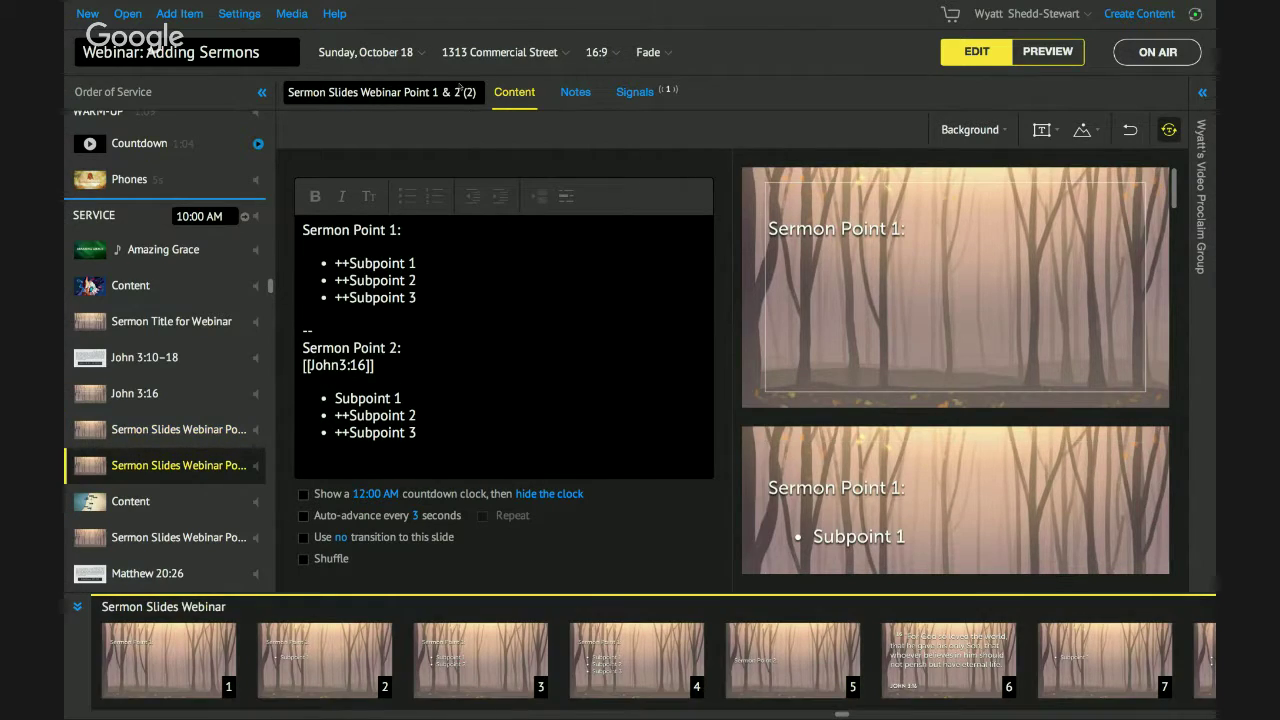
double_click(446, 92)
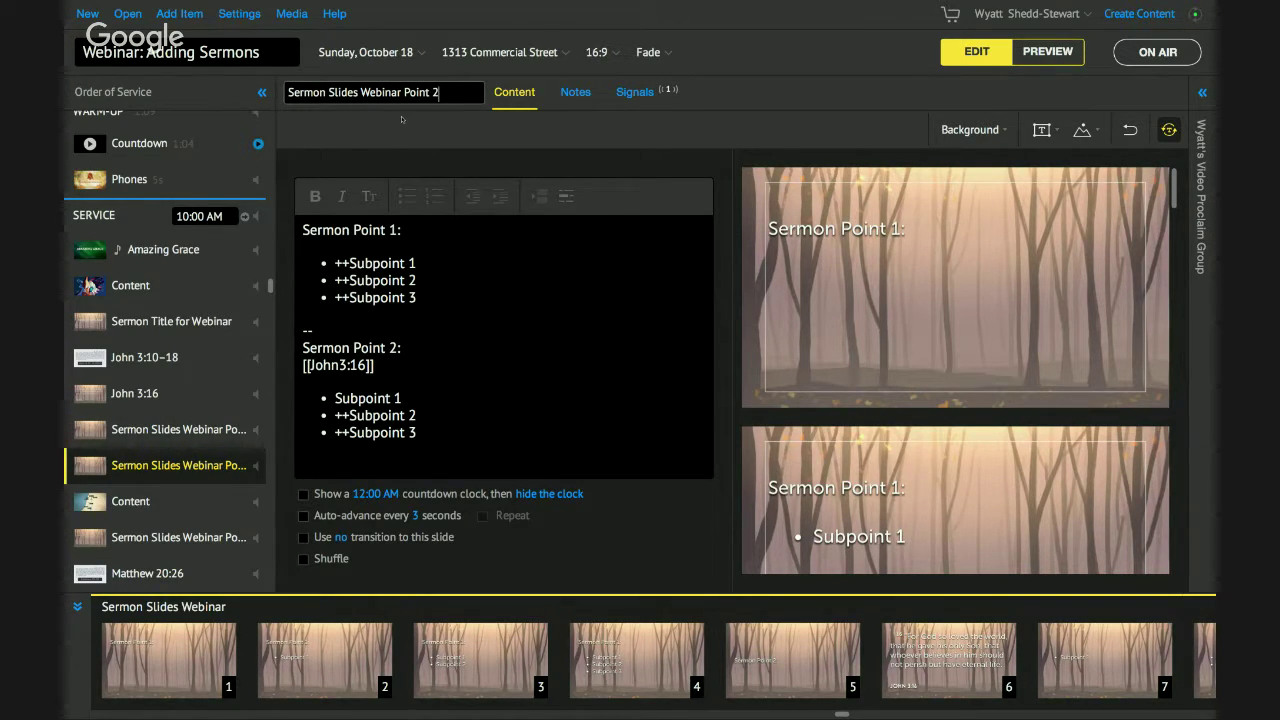
drag(404, 92, 340, 92)
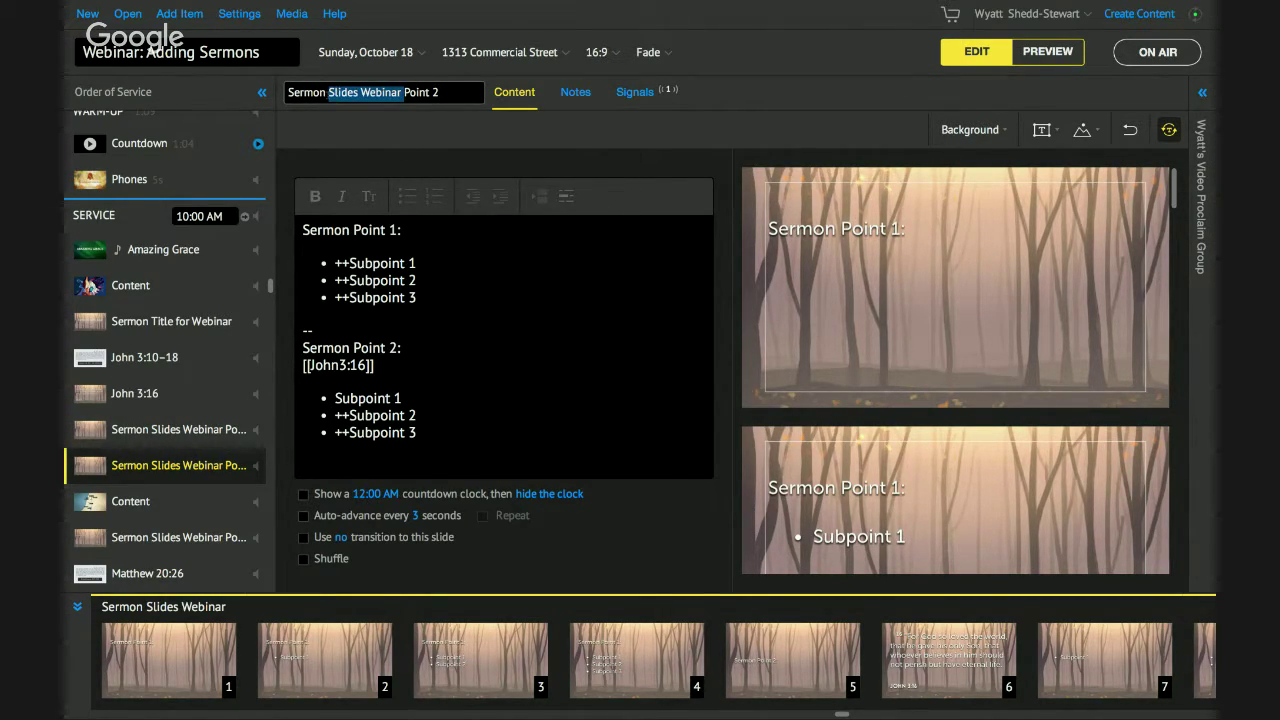
key(BackSpace)
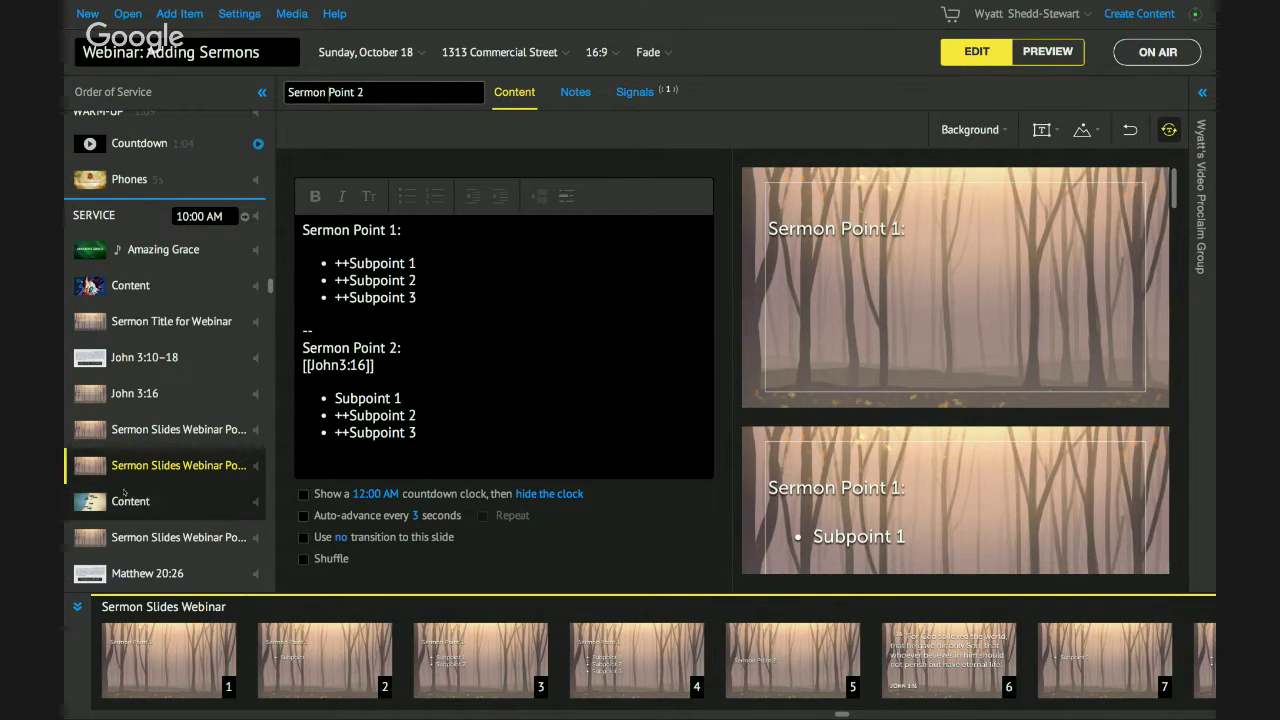
Retitle the Point 1 item by deleting its extra words and typing 'Sermon'.
click(170, 429)
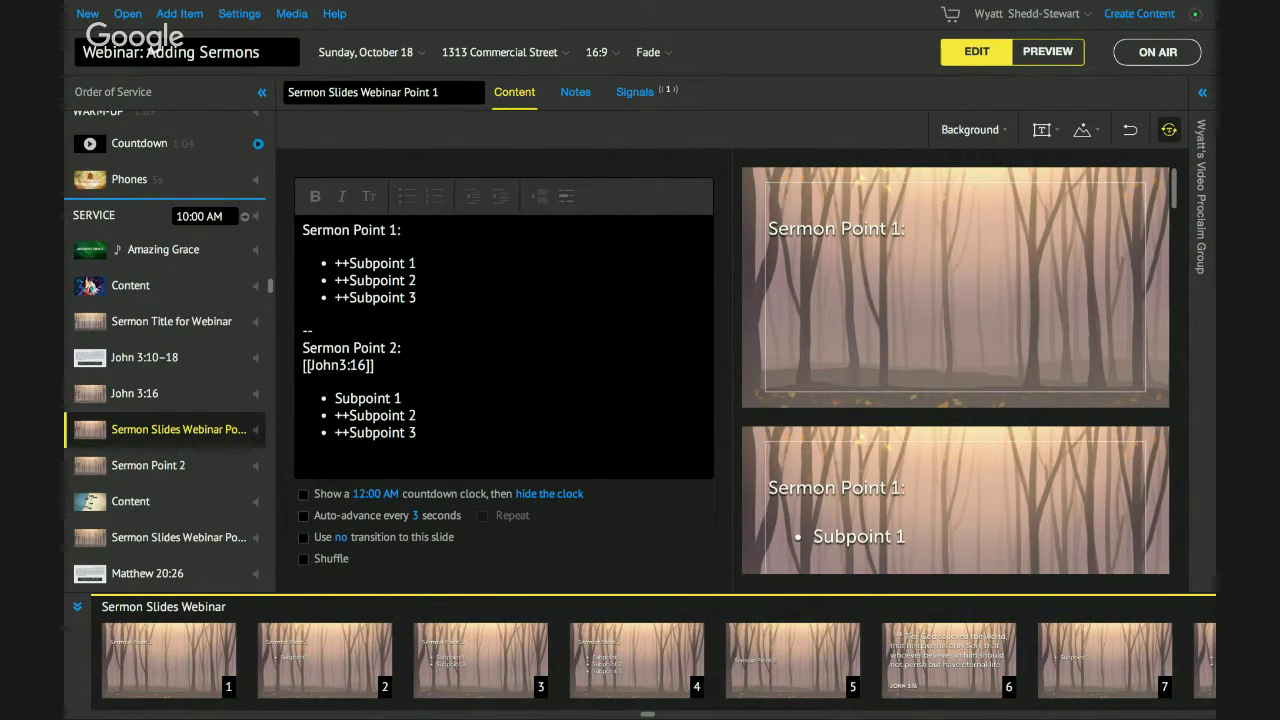
drag(386, 92, 288, 92)
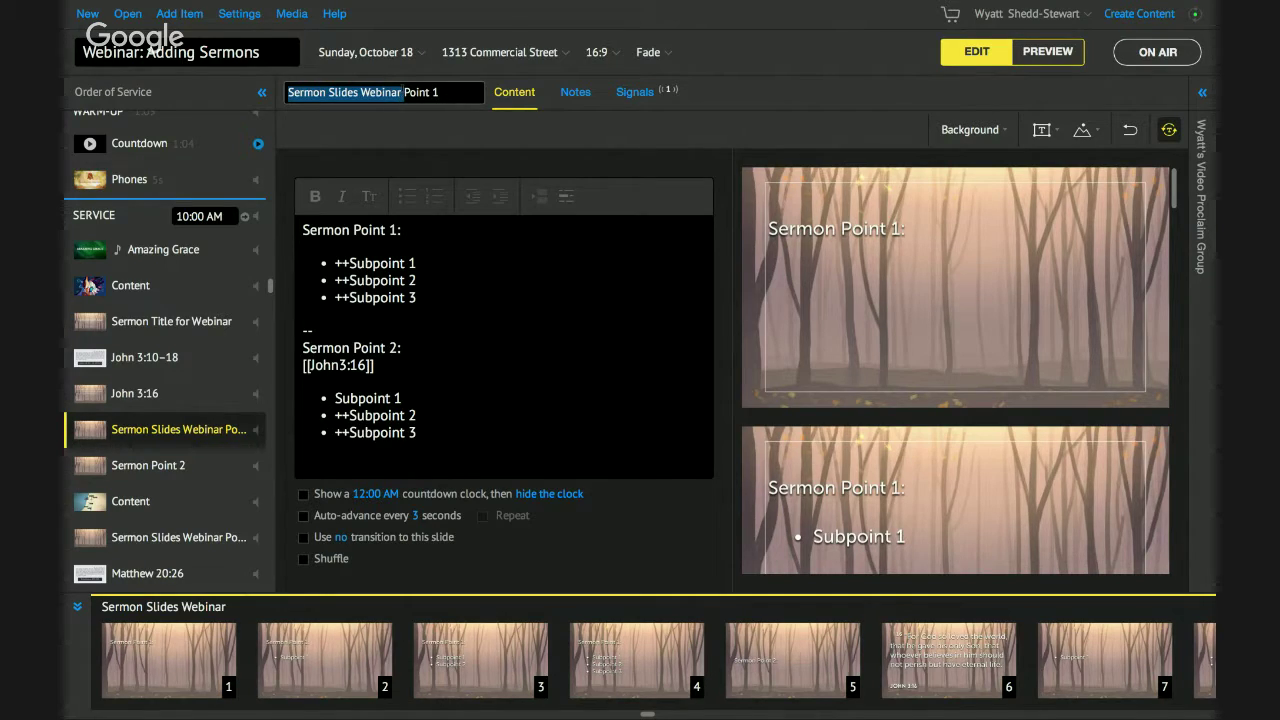
key(BackSpace)
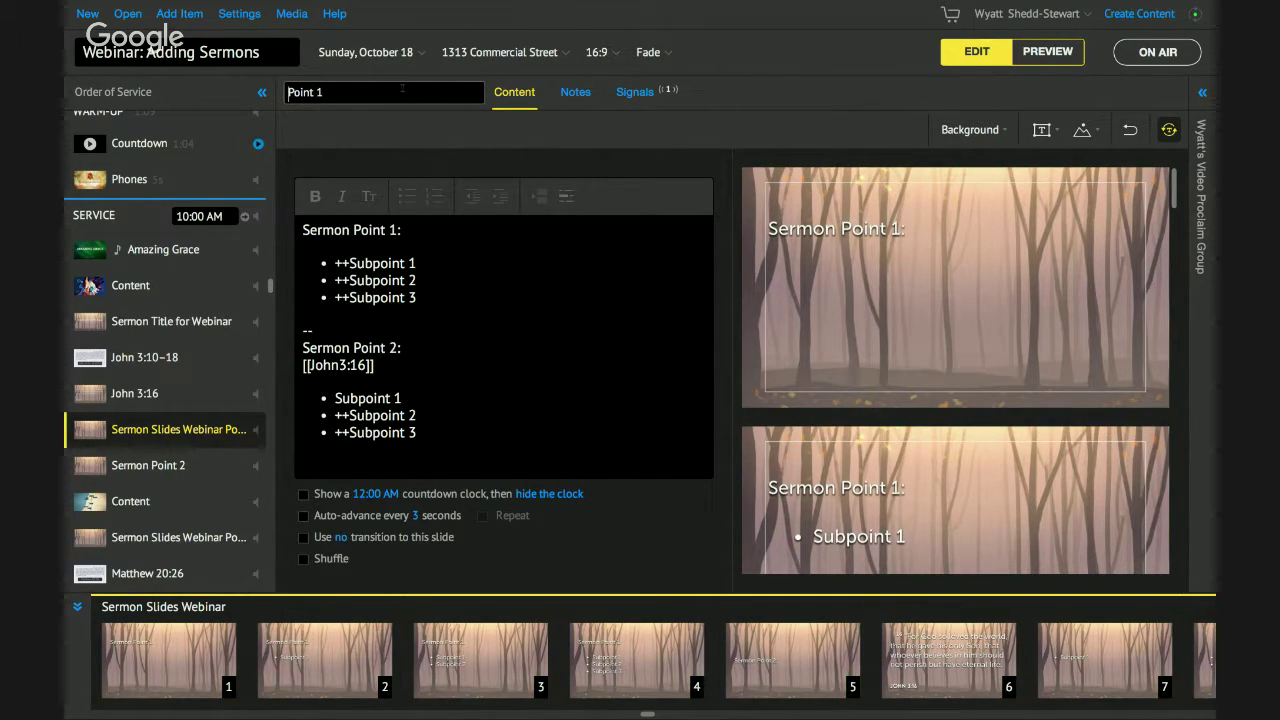
text(Sermon Slides Webinar)
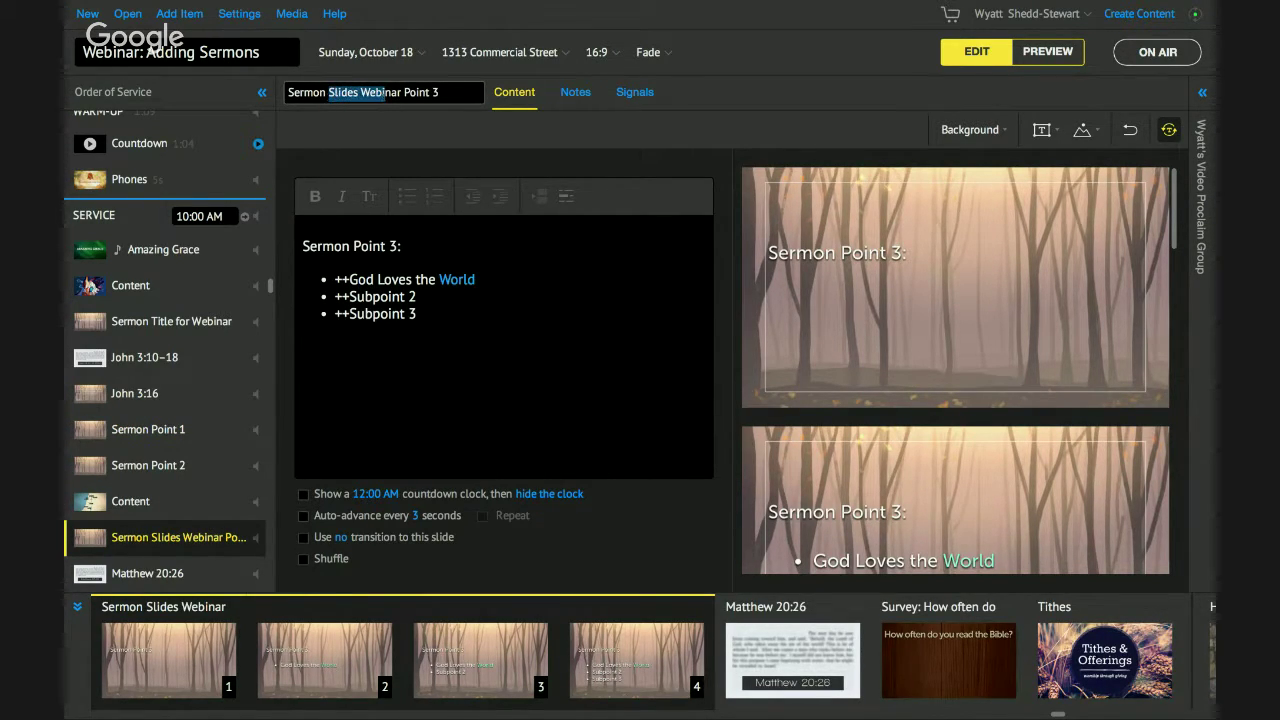
Rename the third item Sermon Point 3 and delete the second point's text from Sermon Point 1.
drag(385, 92, 402, 100)
key(BackSpace)
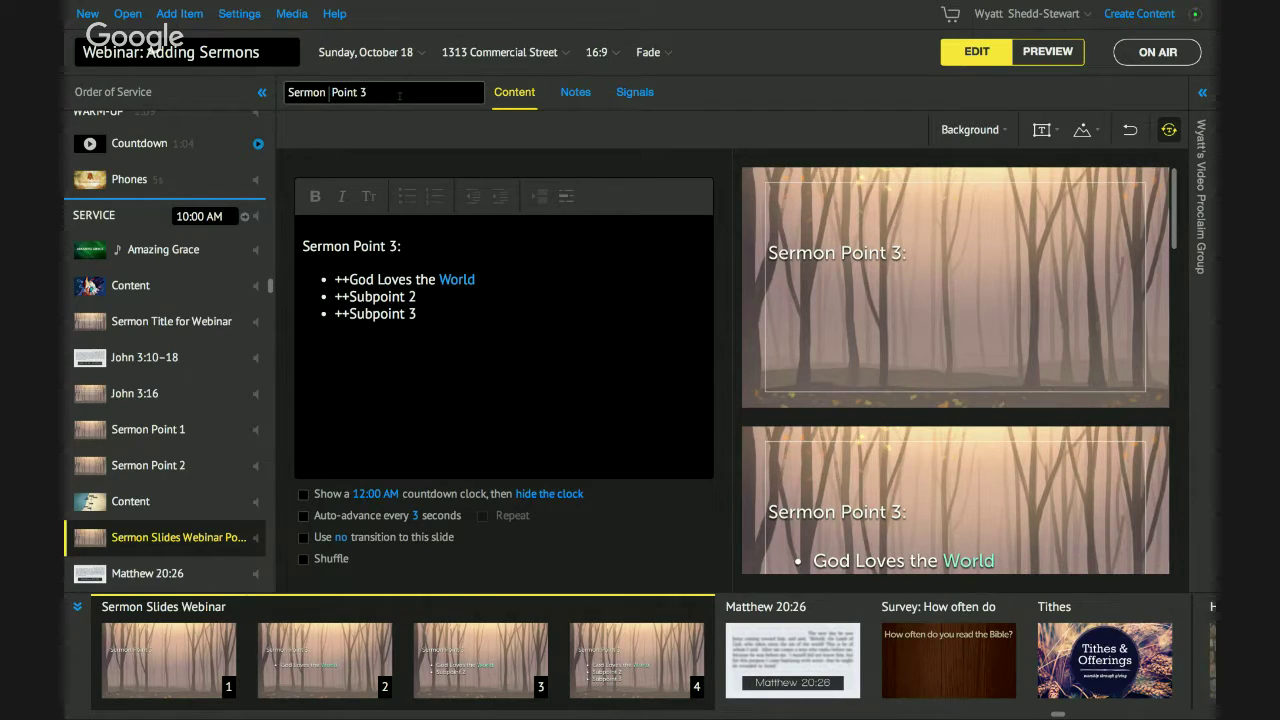
click(160, 437)
drag(303, 313, 409, 452)
key(BackSpace)
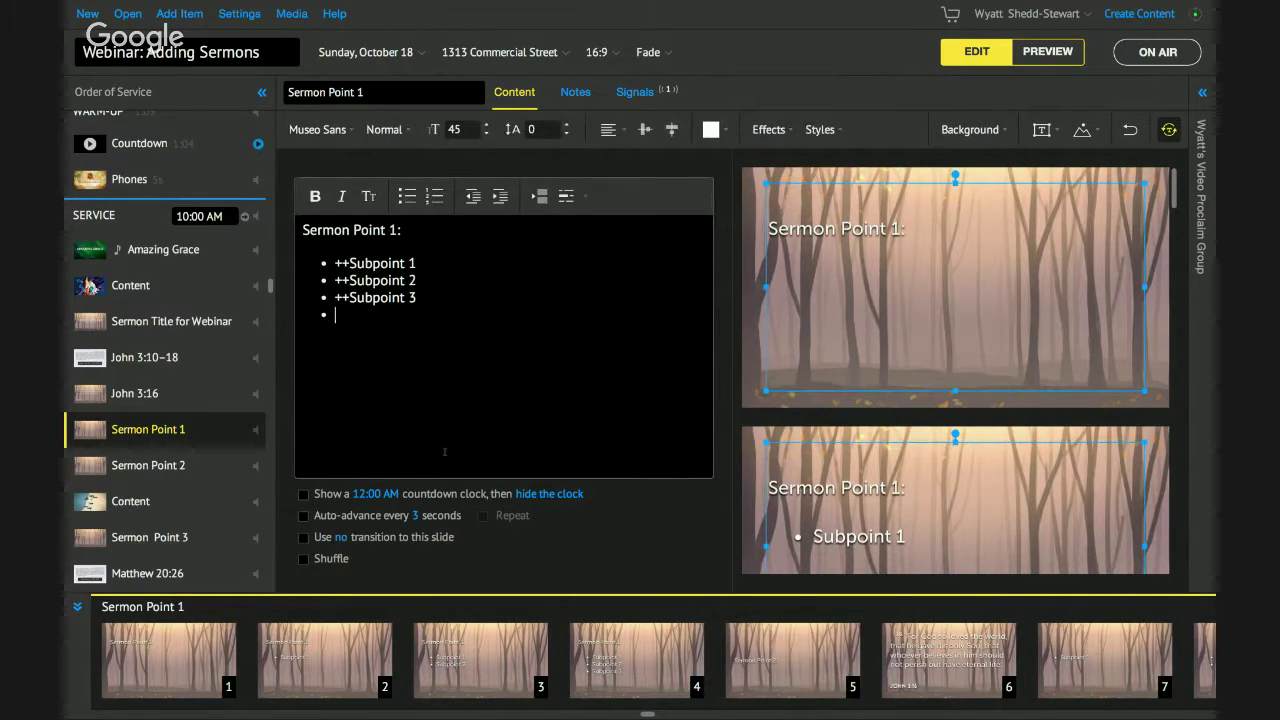
key(BackSpace)
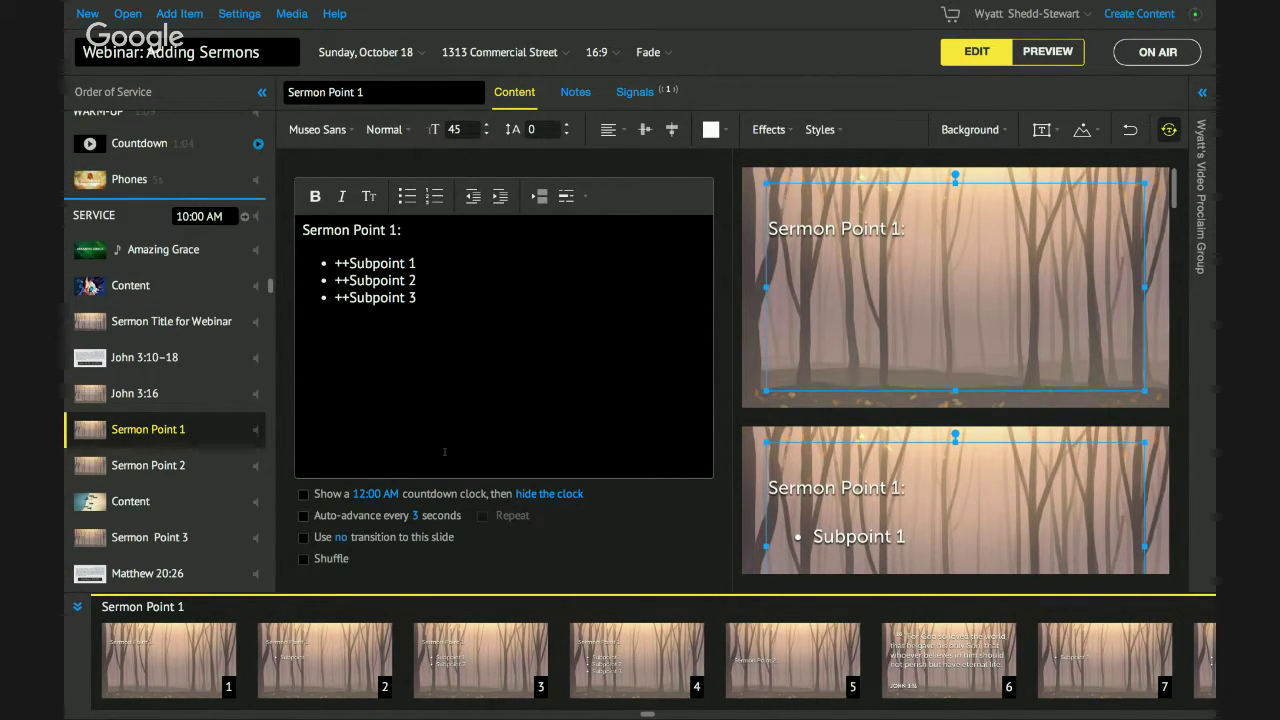
Delete the Sermon Point 1 block and its blank first line from the Sermon Point 2 item.
click(148, 465)
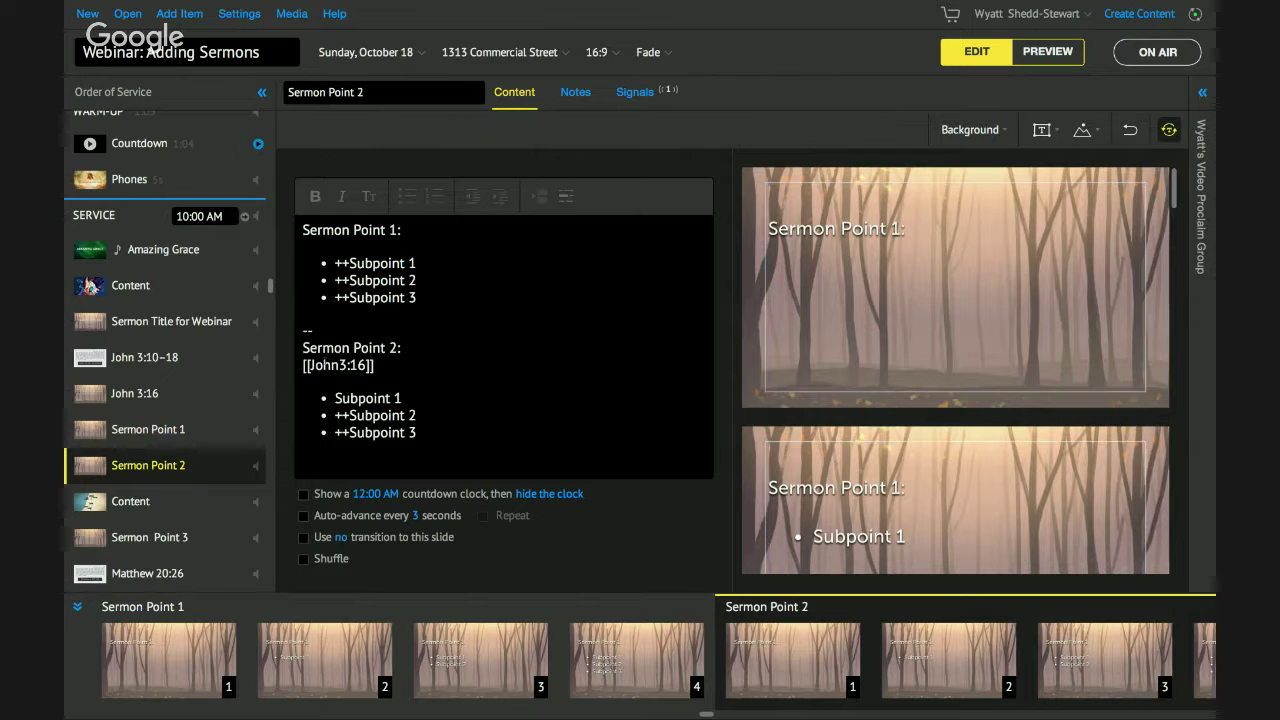
click(330, 330)
drag(330, 330, 289, 213)
key(BackSpace)
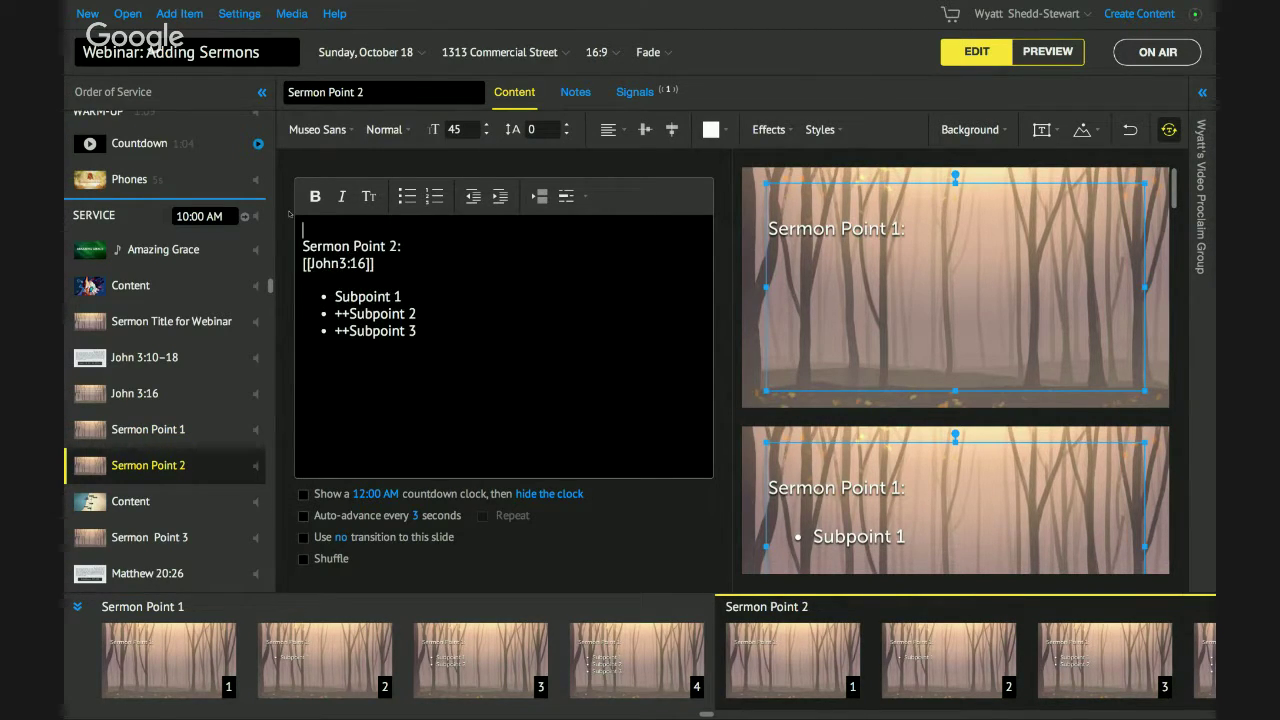
key(Delete)
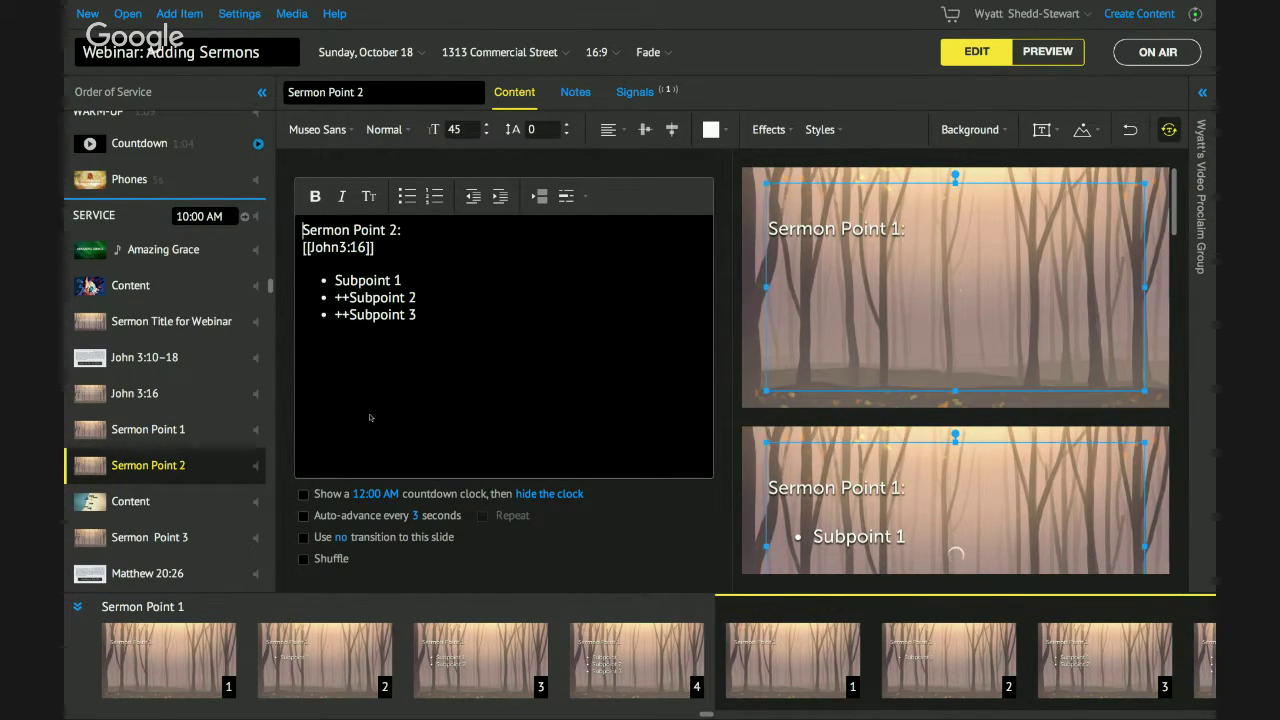
click(148, 429)
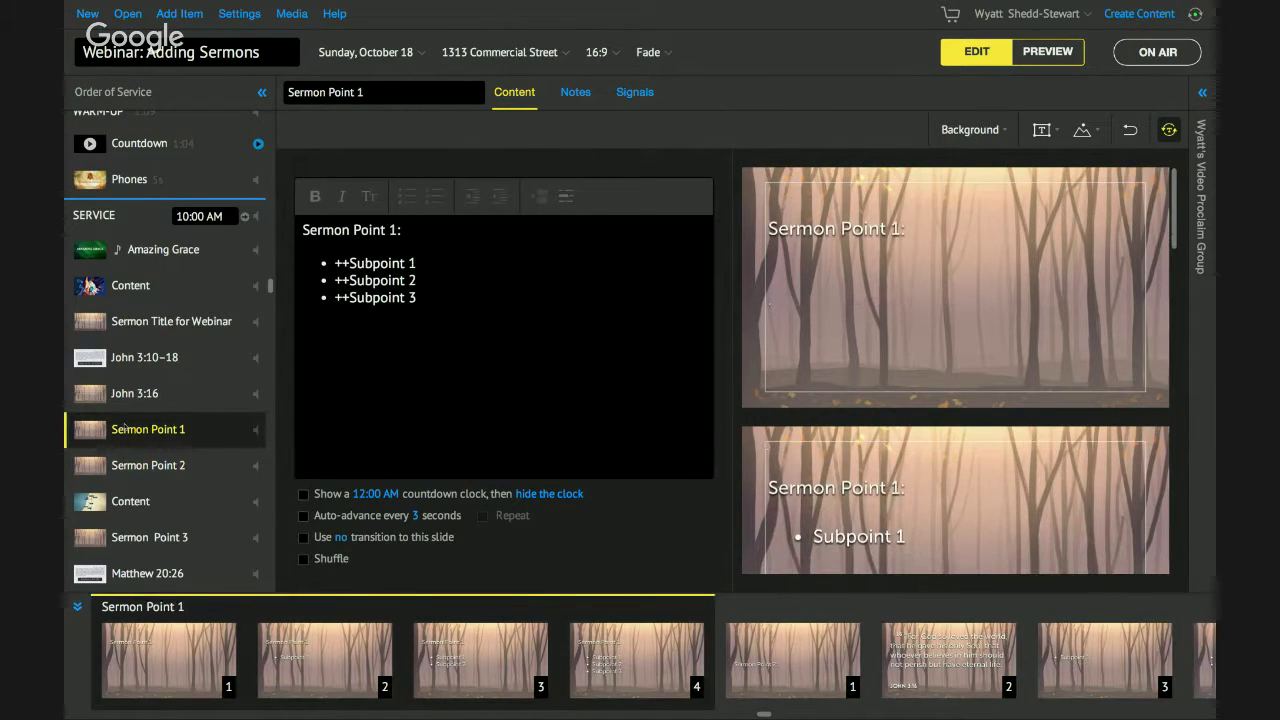
mouse_move(160, 440)
mouse_down()
mouse_move(178, 495)
mouse_move(160, 475)
mouse_move(195, 447)
mouse_move(175, 425)
mouse_up()
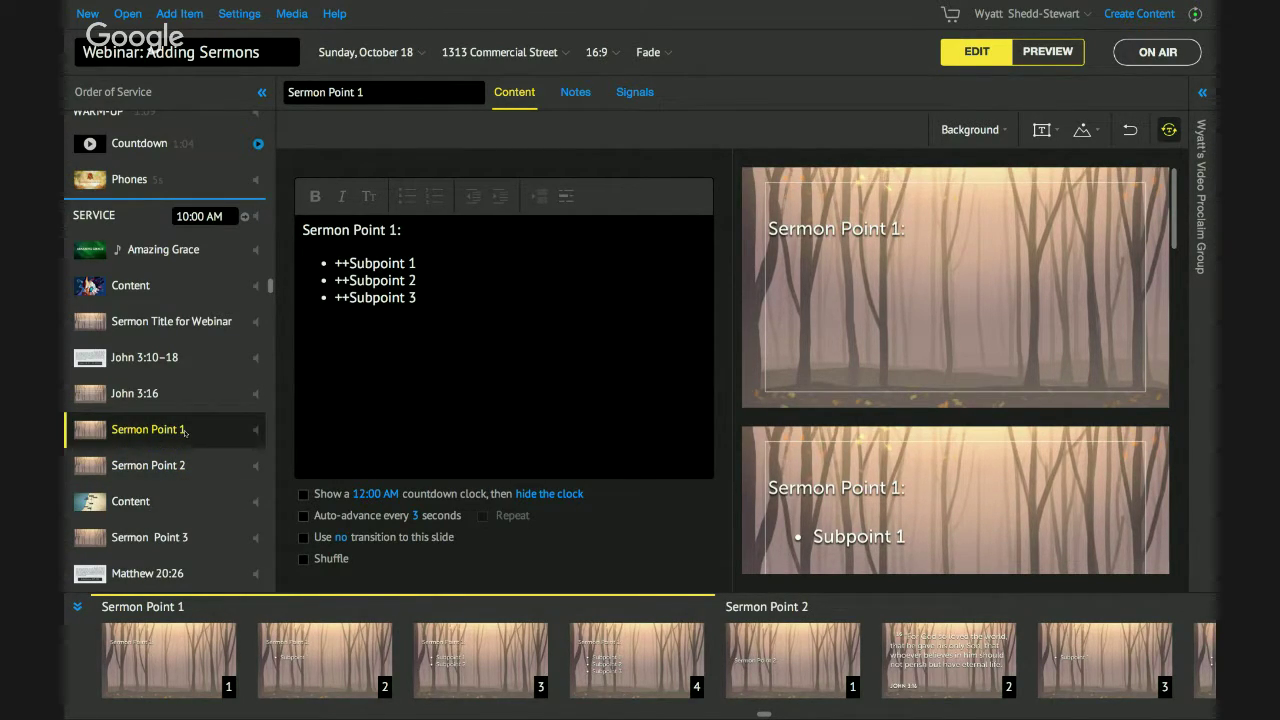
In Hangouts on Air, mark the question about splitting slides Done and stop screensharing.
key(alt+Tab)
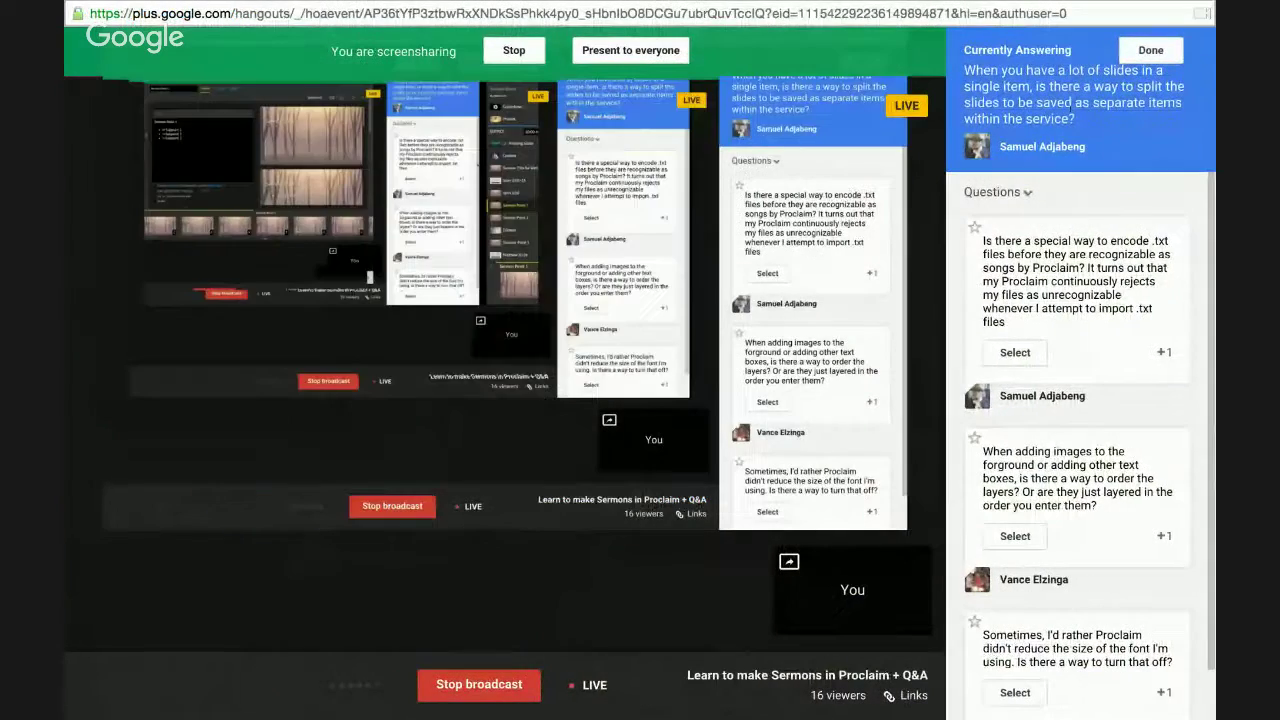
click(1150, 50)
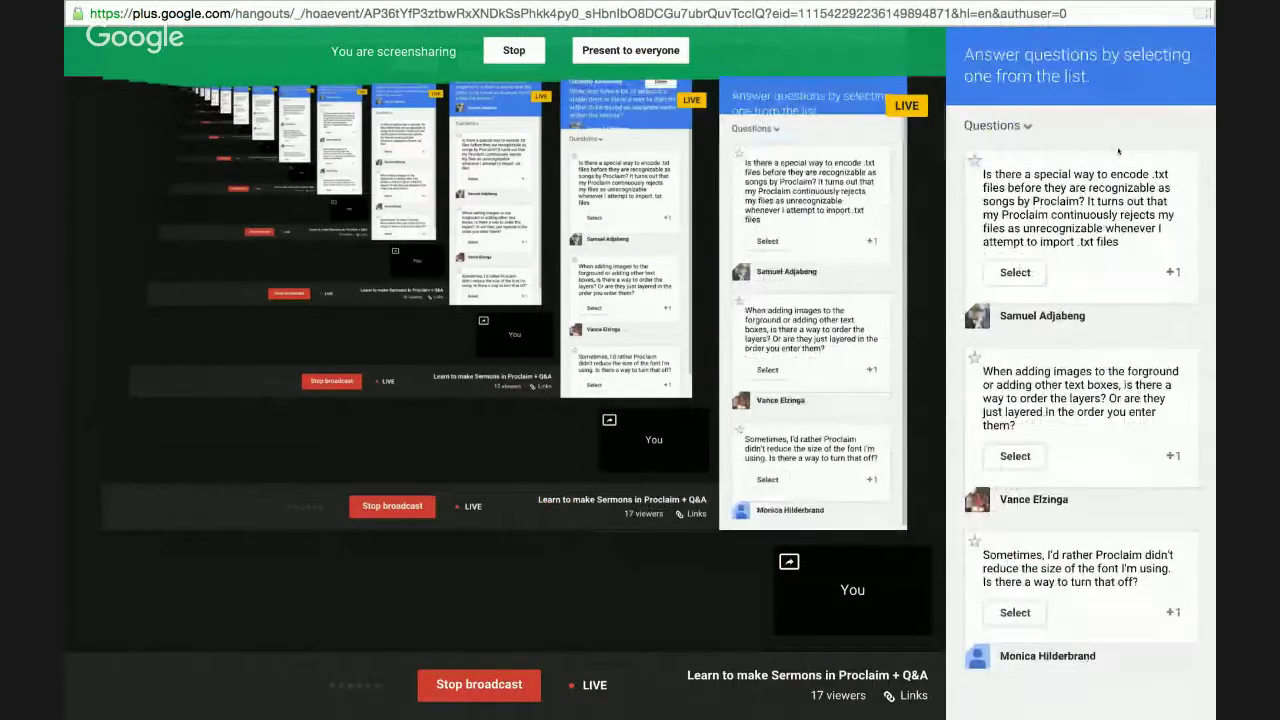
click(494, 51)
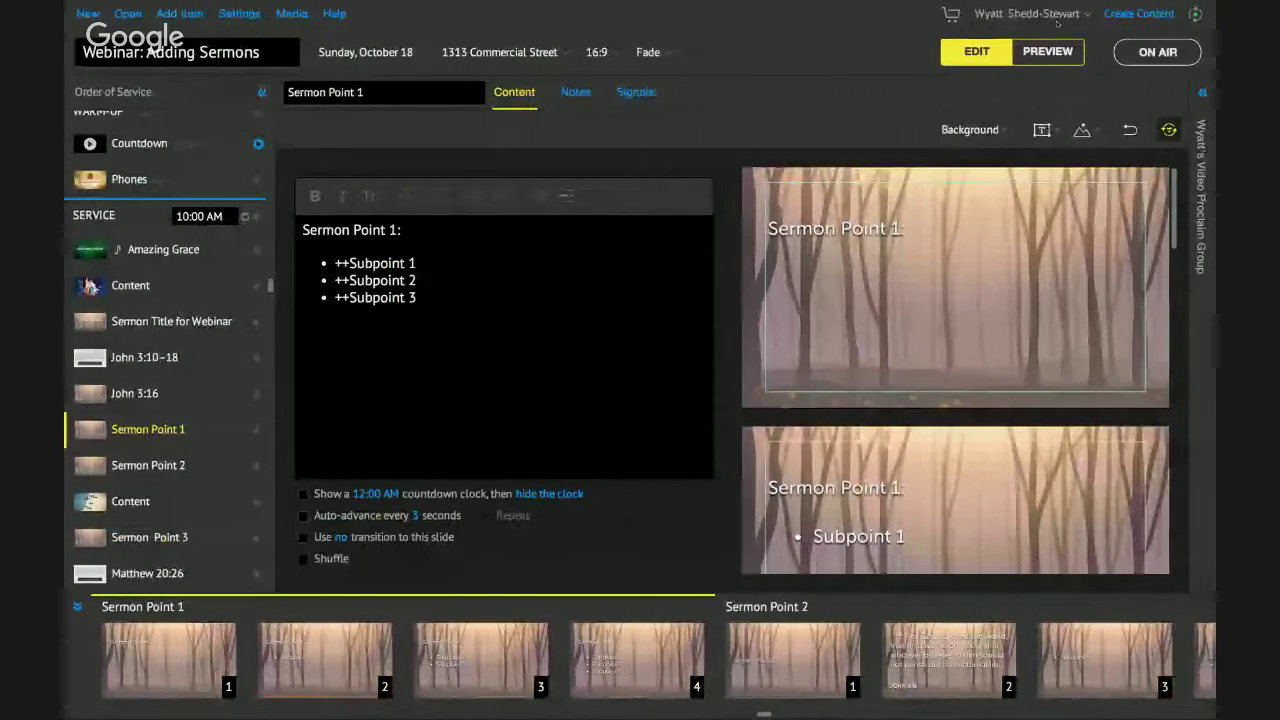
Check the Import songs option from the account menu, close it, and select the Content item.
click(1035, 13)
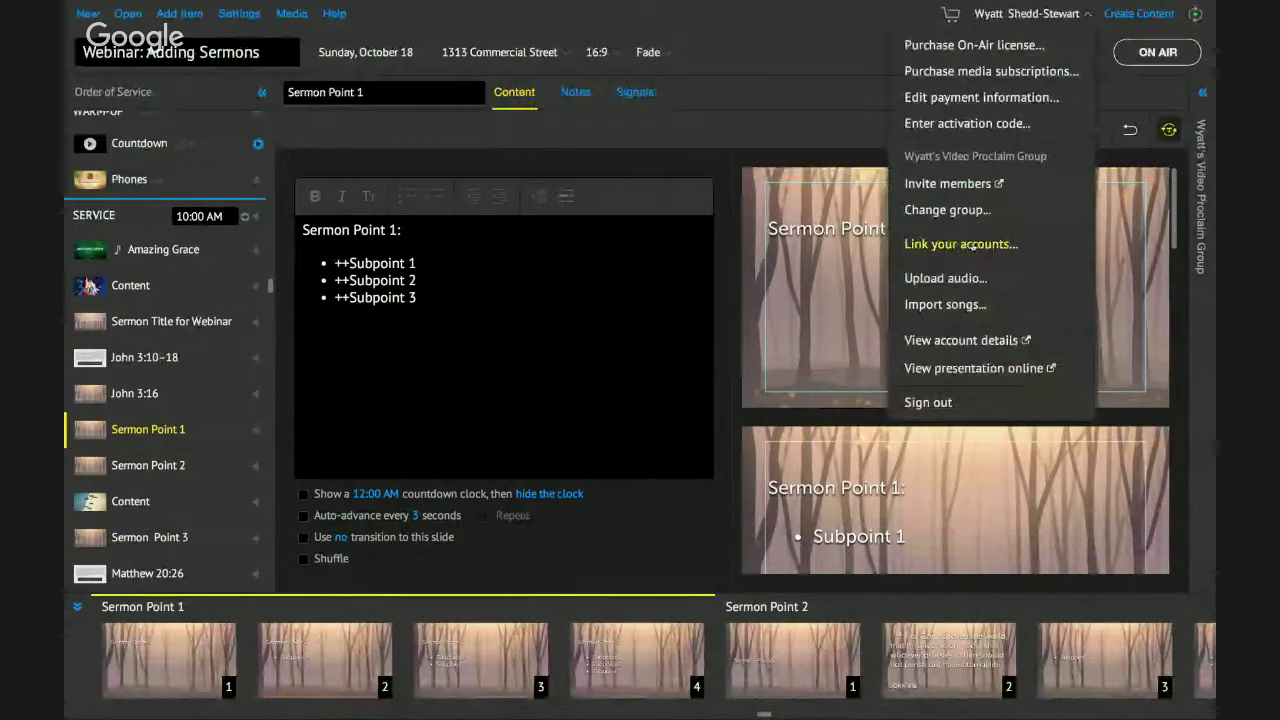
click(947, 304)
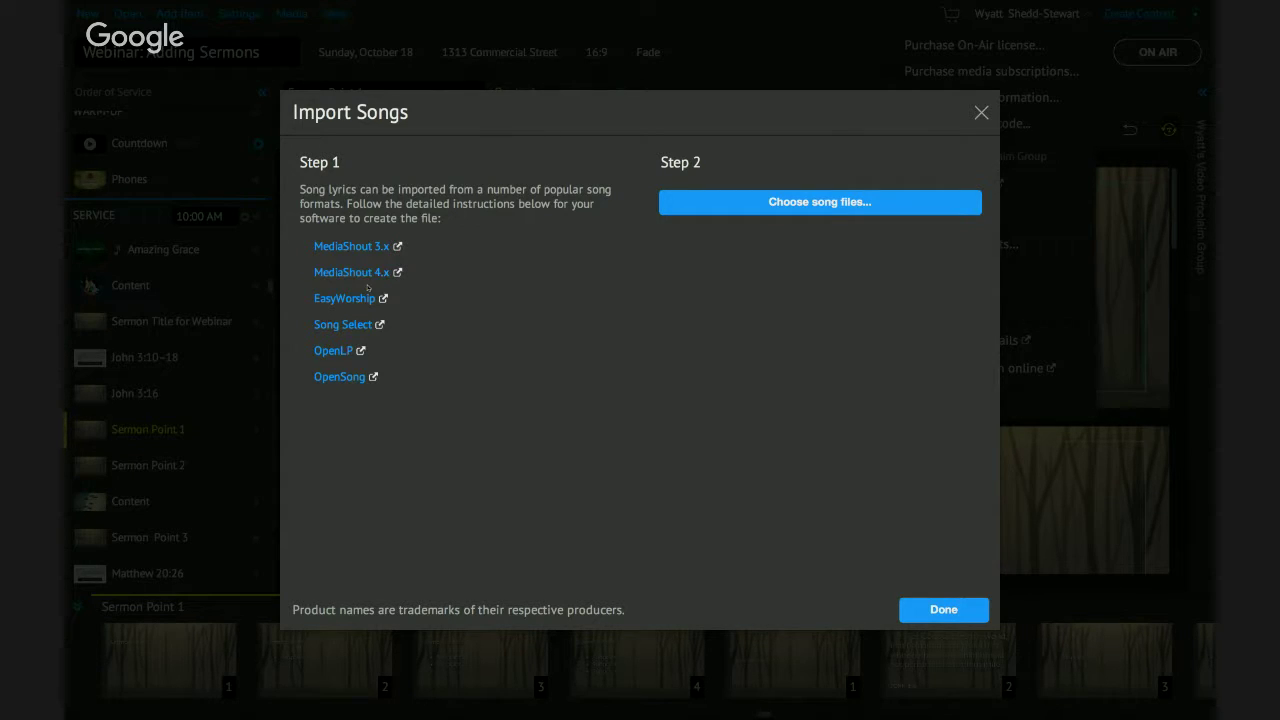
click(982, 112)
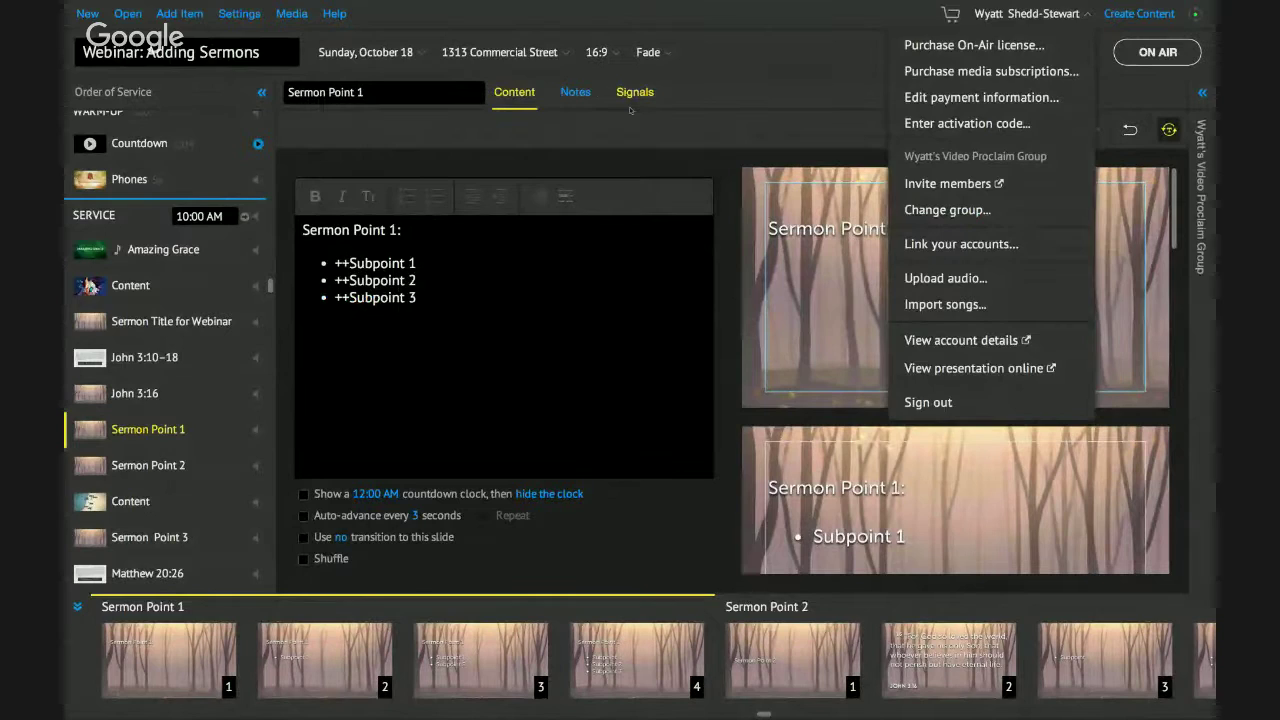
click(514, 118)
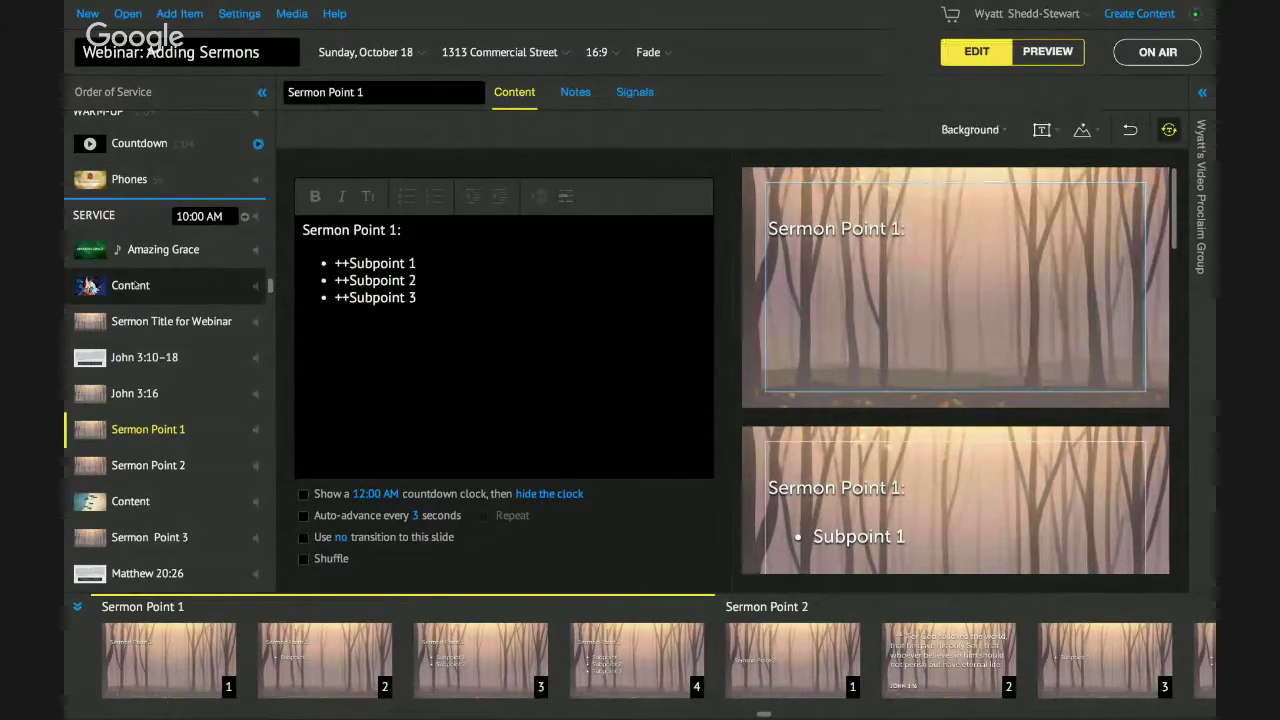
click(160, 285)
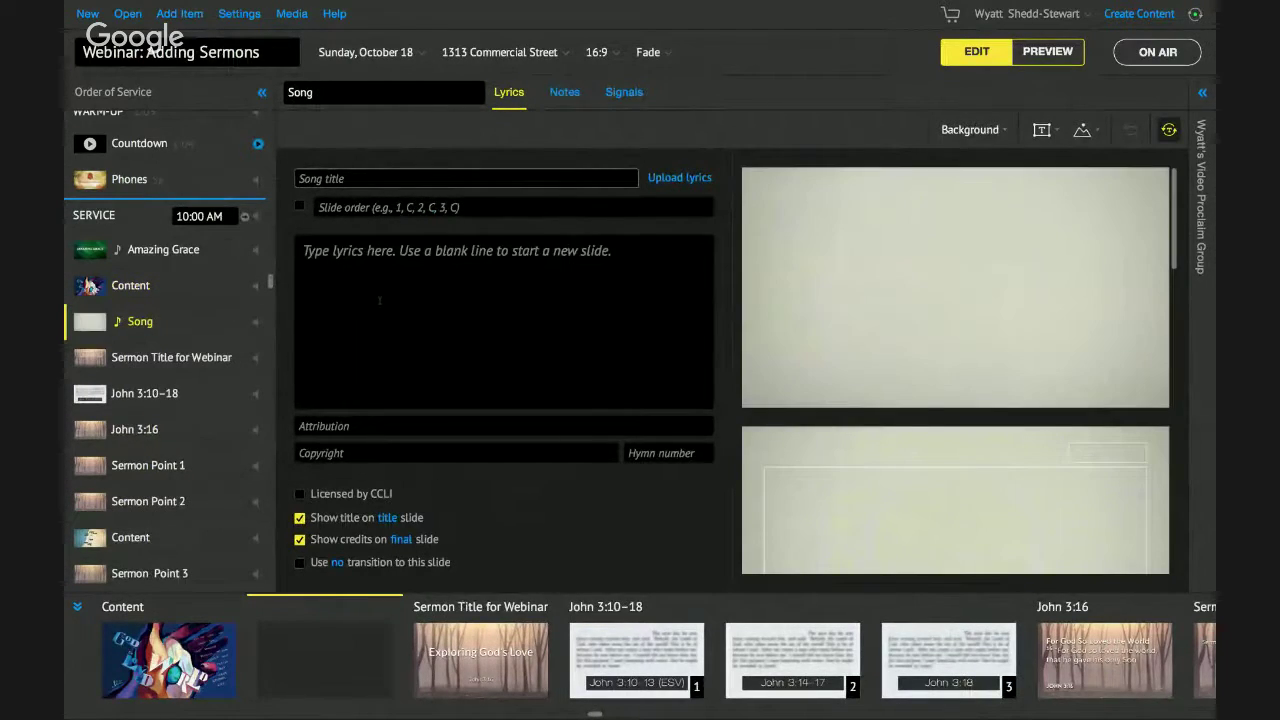
Insert a blank Song item below Content and widen its empty lyrics form slightly.
click(398, 296)
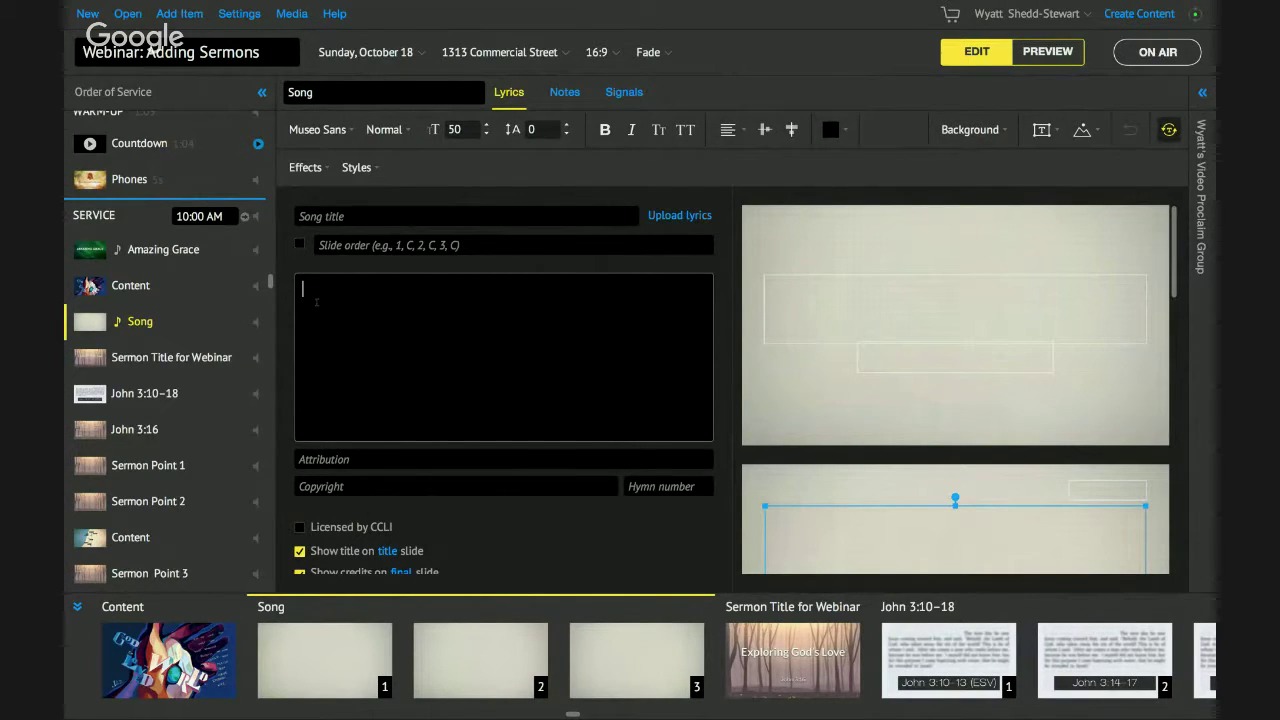
scroll(316, 302, down, 1)
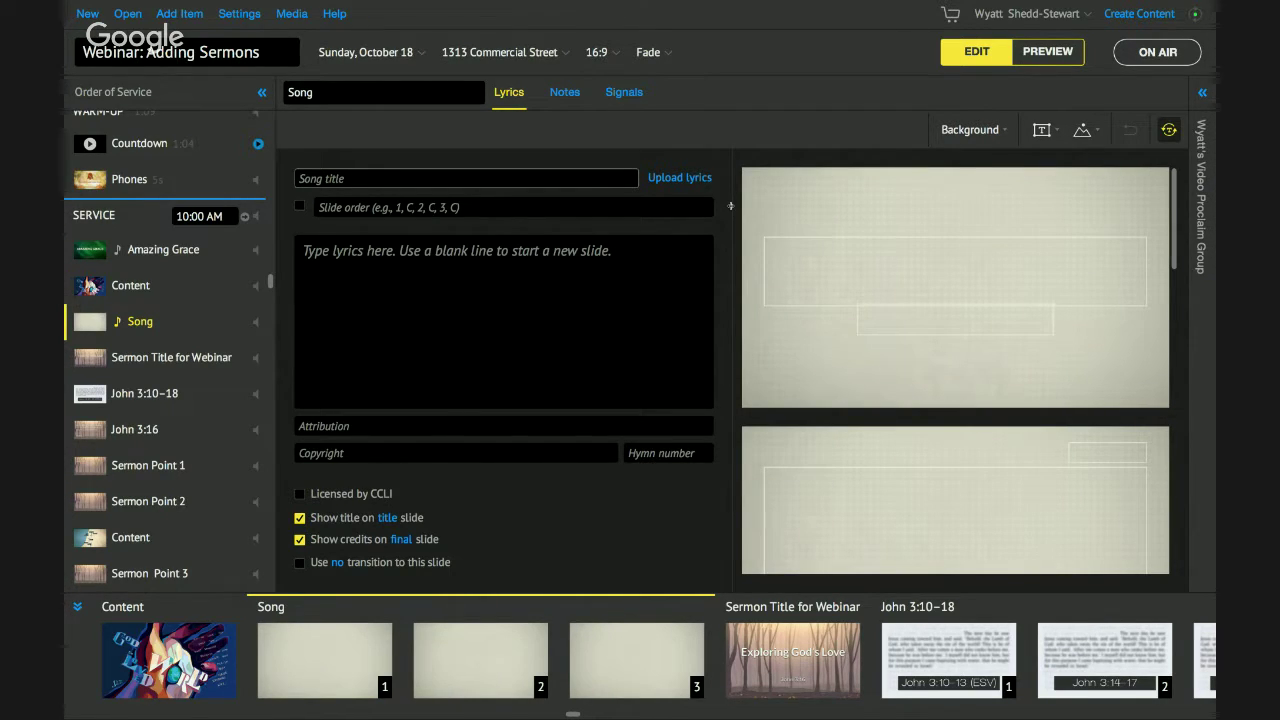
drag(731, 206, 738, 208)
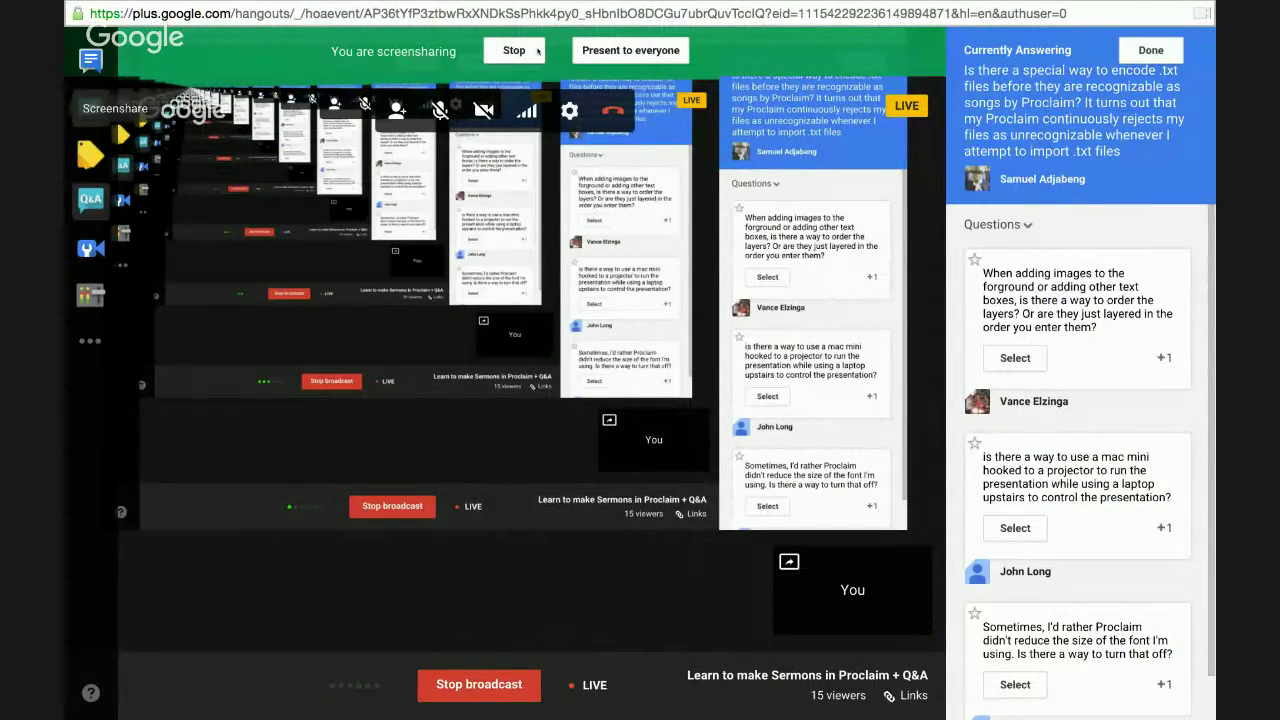
Stop screensharing in the Hangouts on Air broadcast window.
click(514, 50)
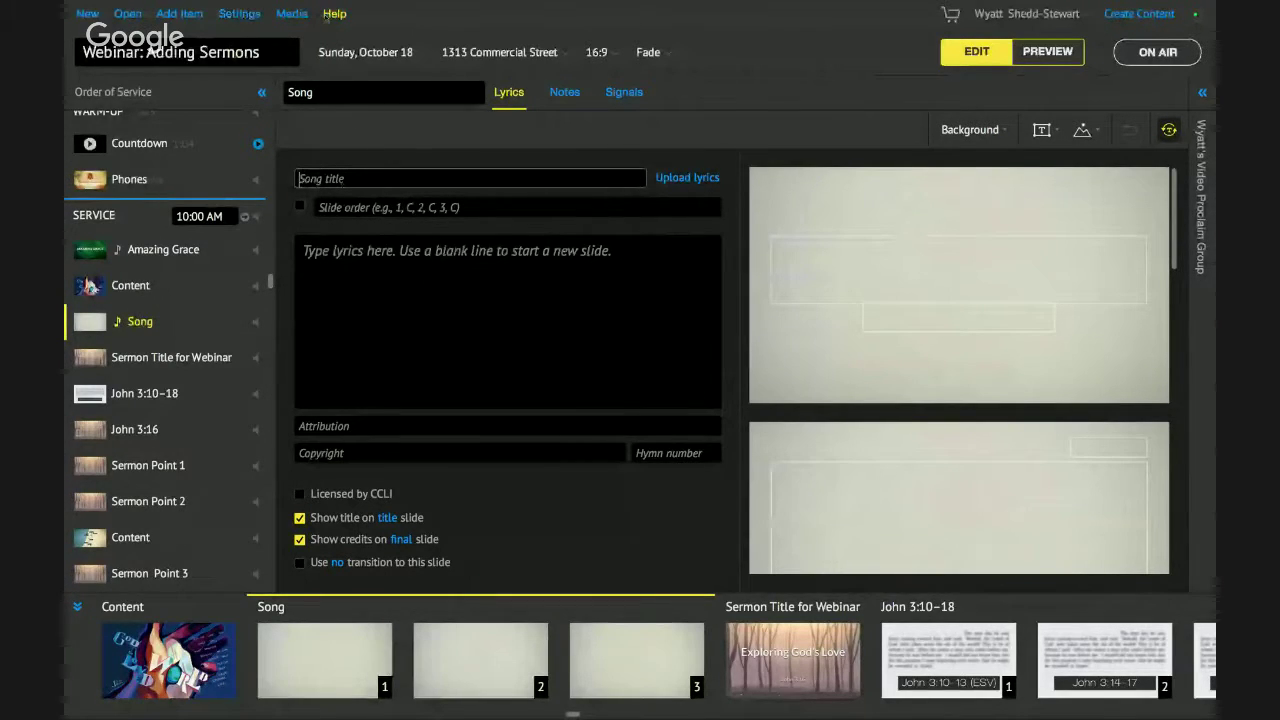
Open the Proclaim online forums from Help, then bring the Google+ Hangouts window forward.
click(330, 14)
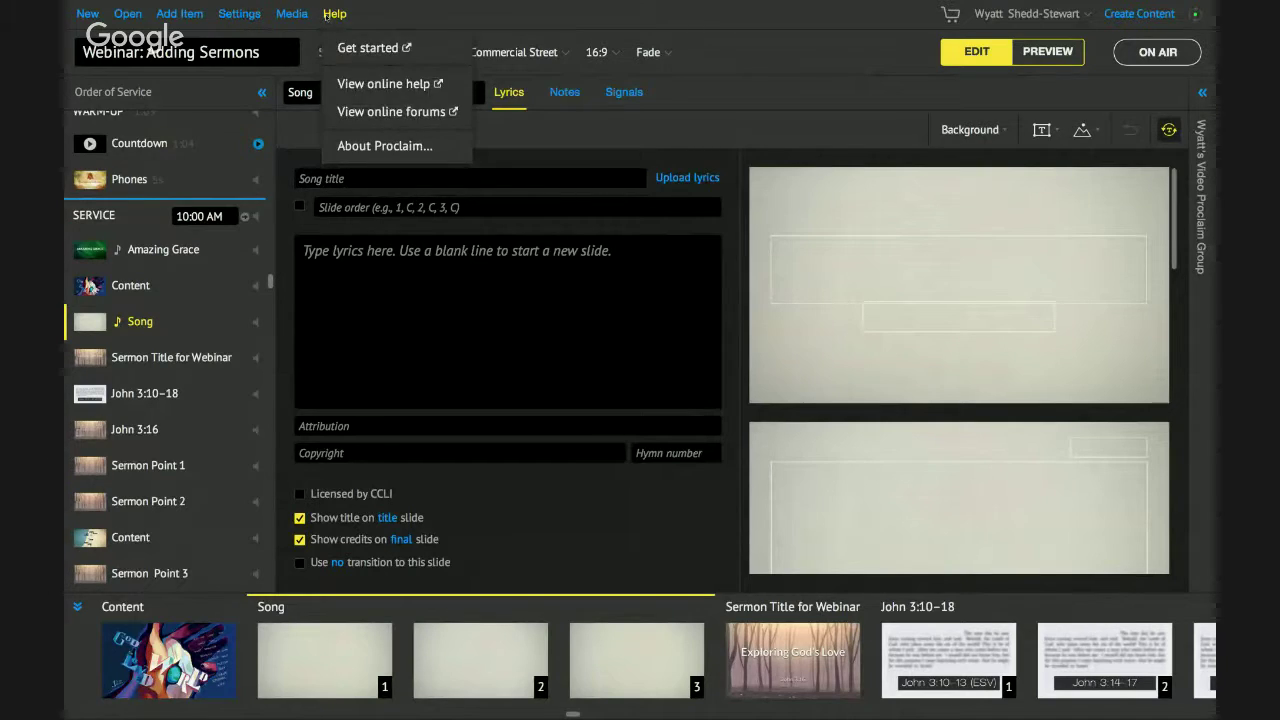
click(378, 112)
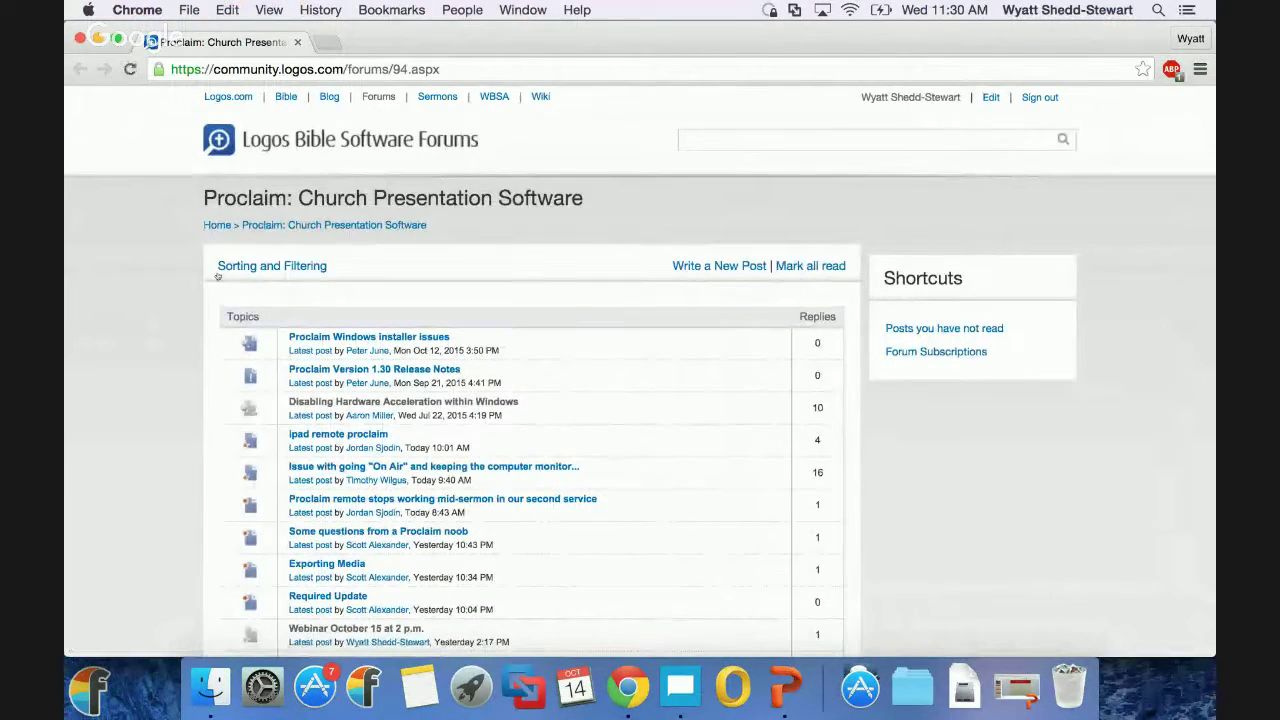
key(super+Tab)
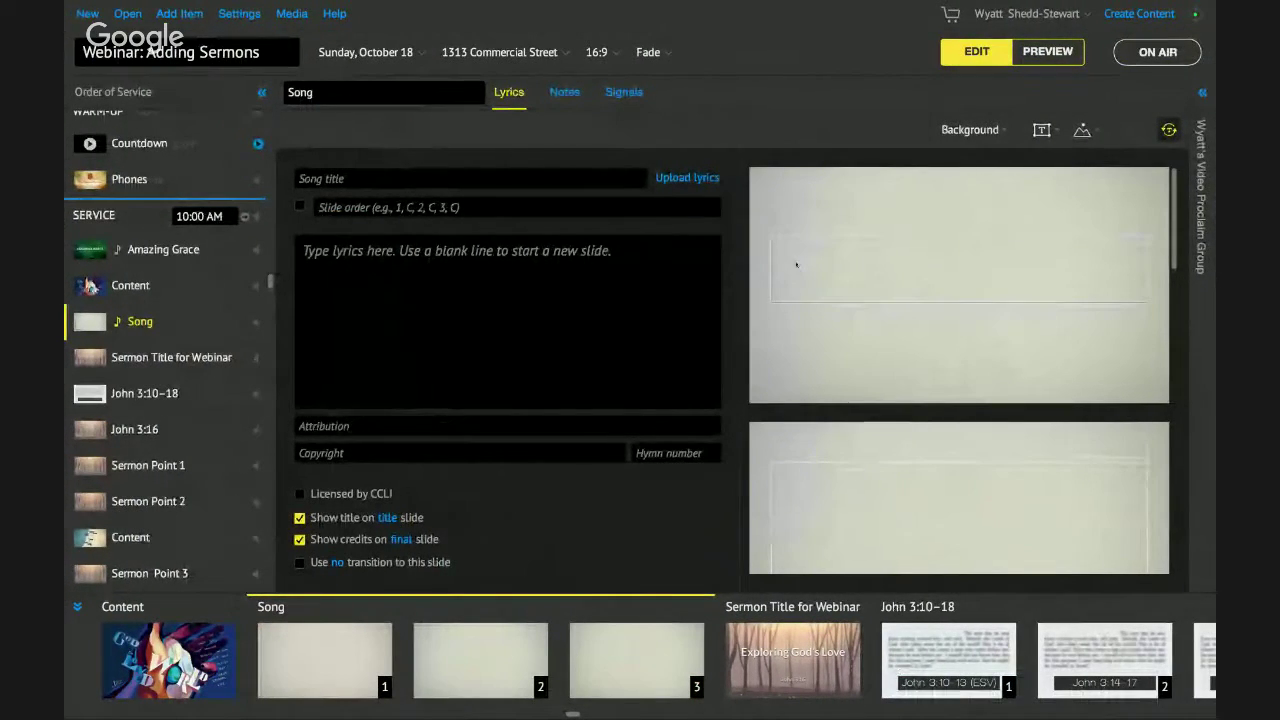
key(super+Tab)
right_click(634, 688)
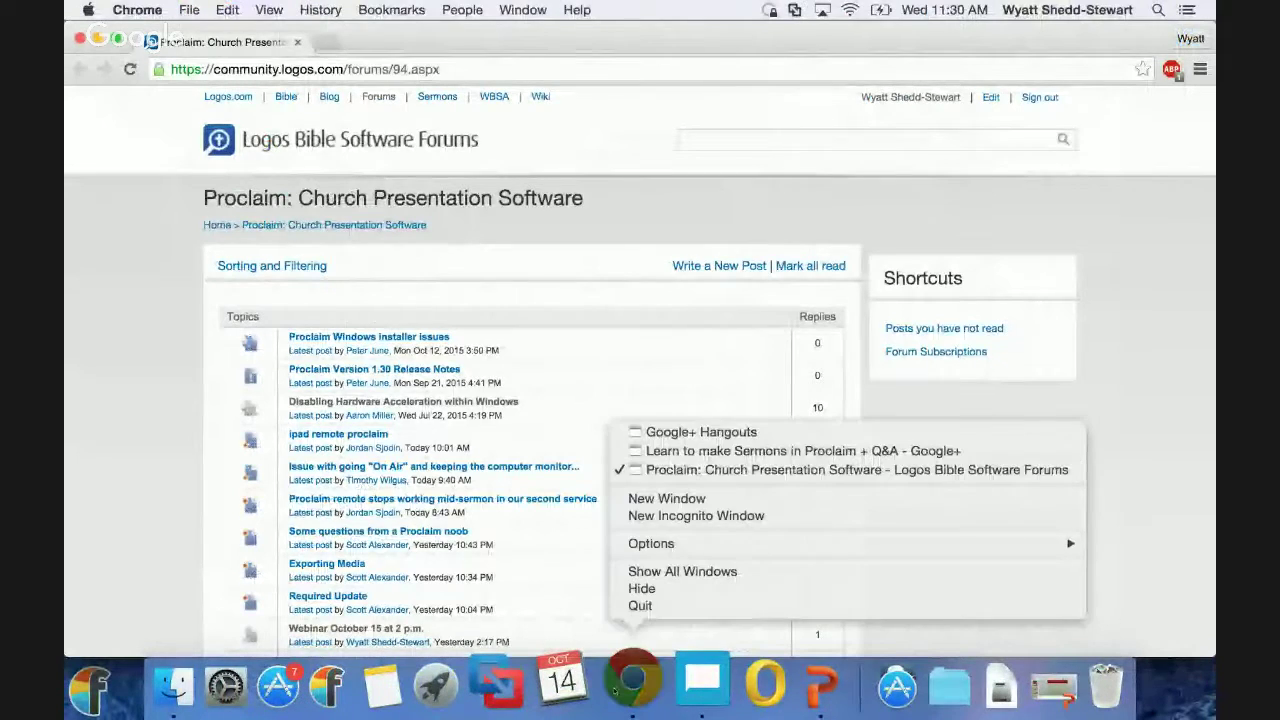
click(701, 432)
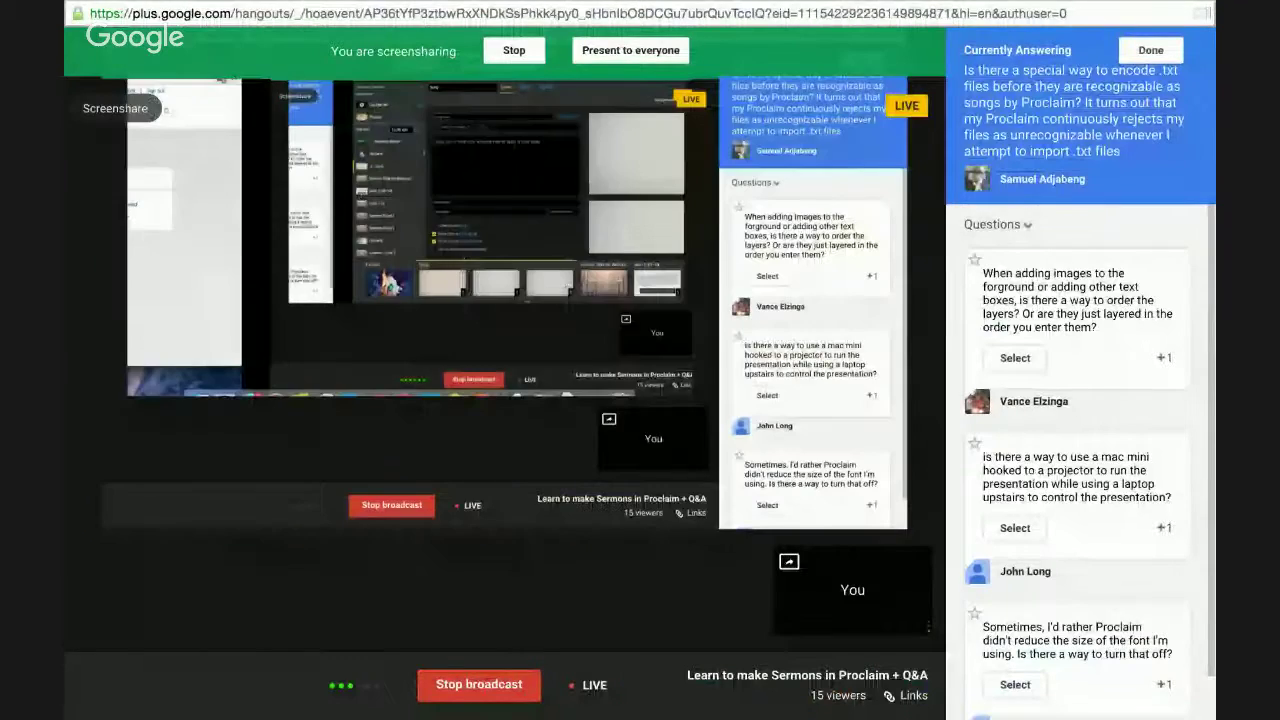
Stop the Hangouts screenshare so the broadcast shows the presenter's webcam.
click(514, 51)
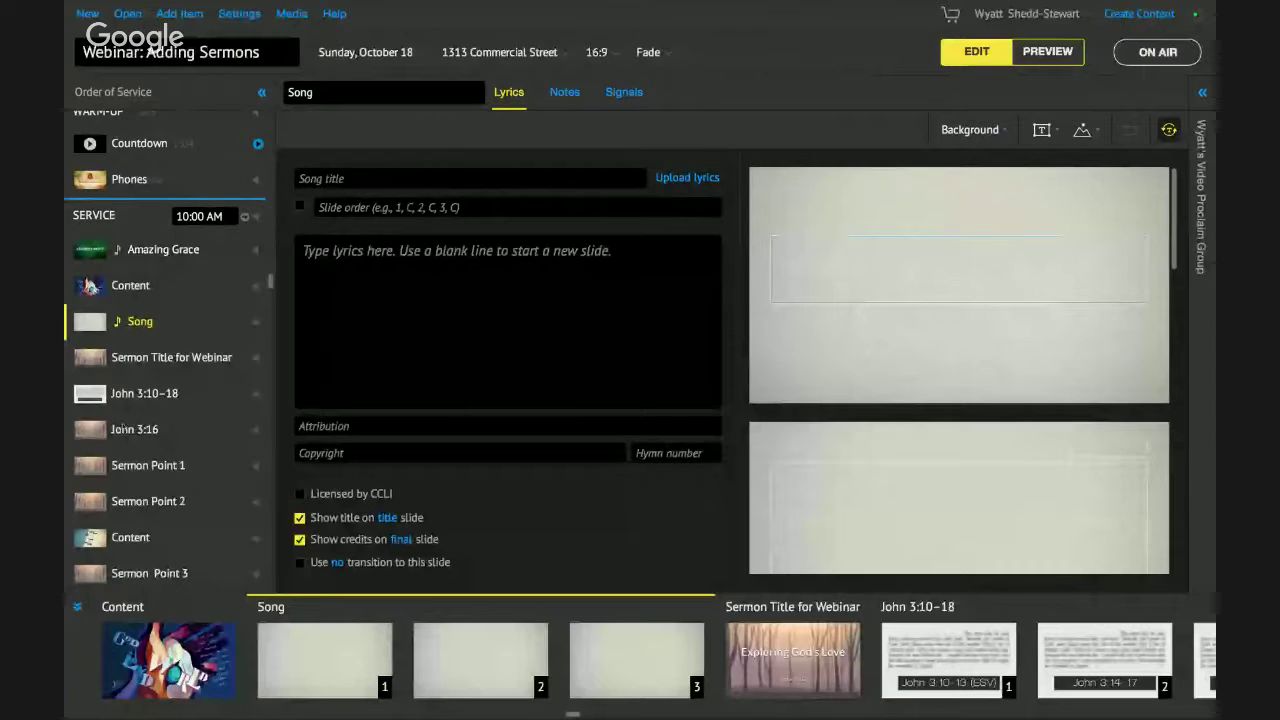
Add a Content item after the Song and delete its empty text box, keeping the misty forest background.
click(179, 13)
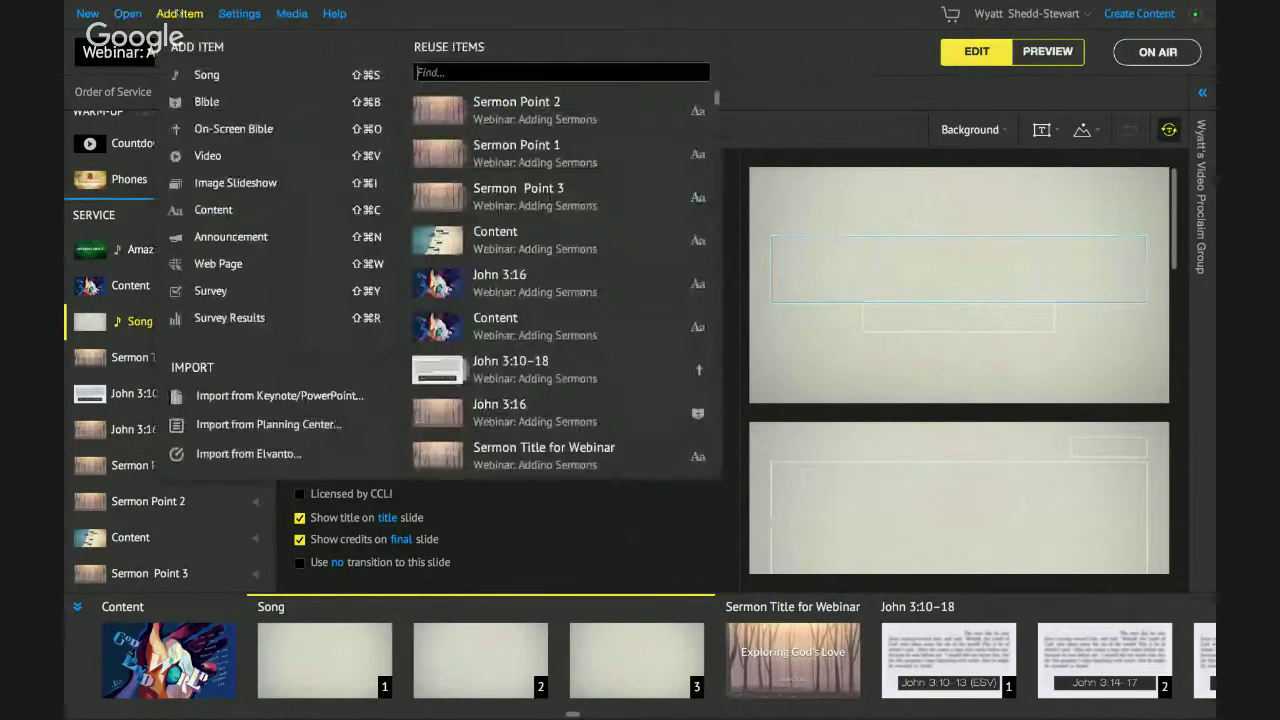
click(247, 203)
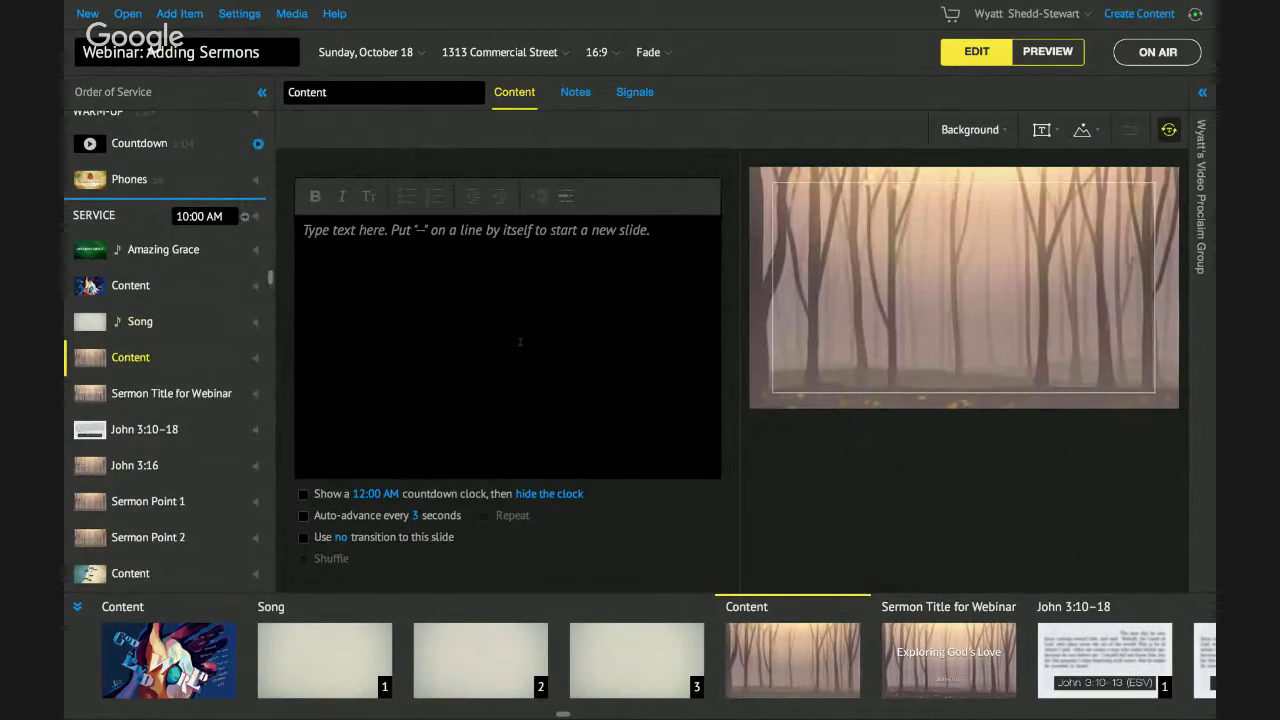
click(1086, 132)
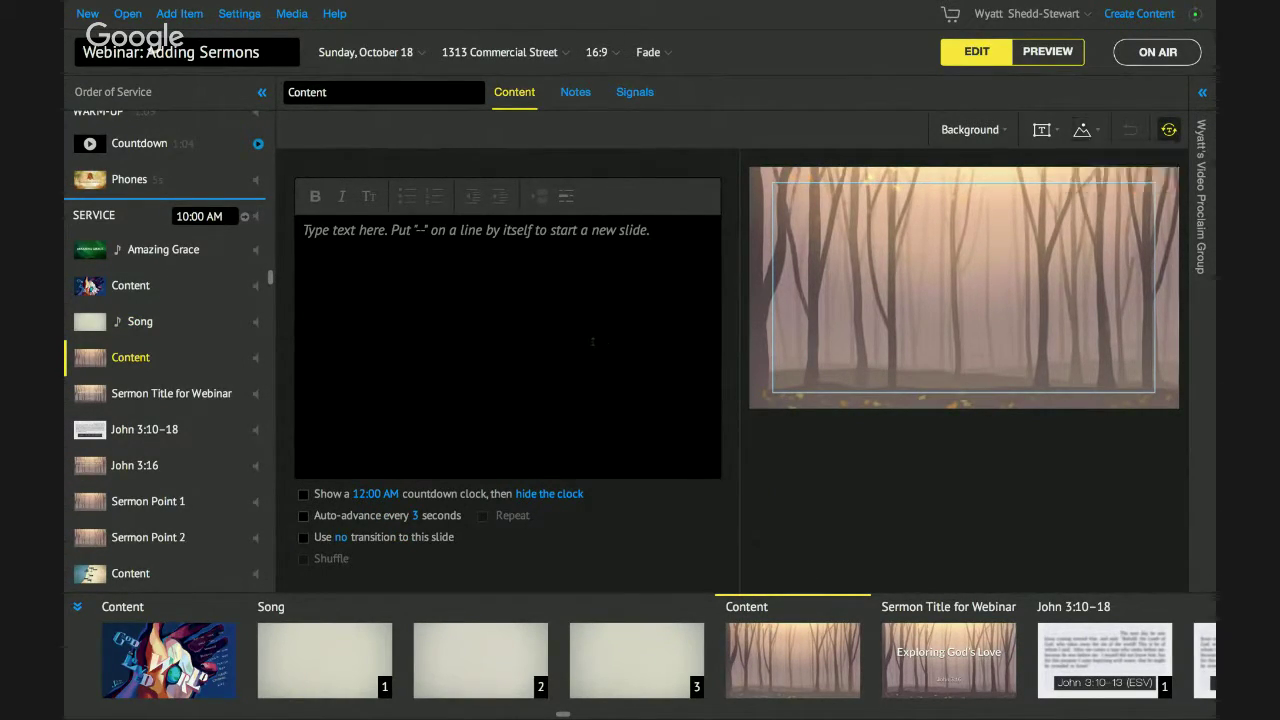
click(770, 218)
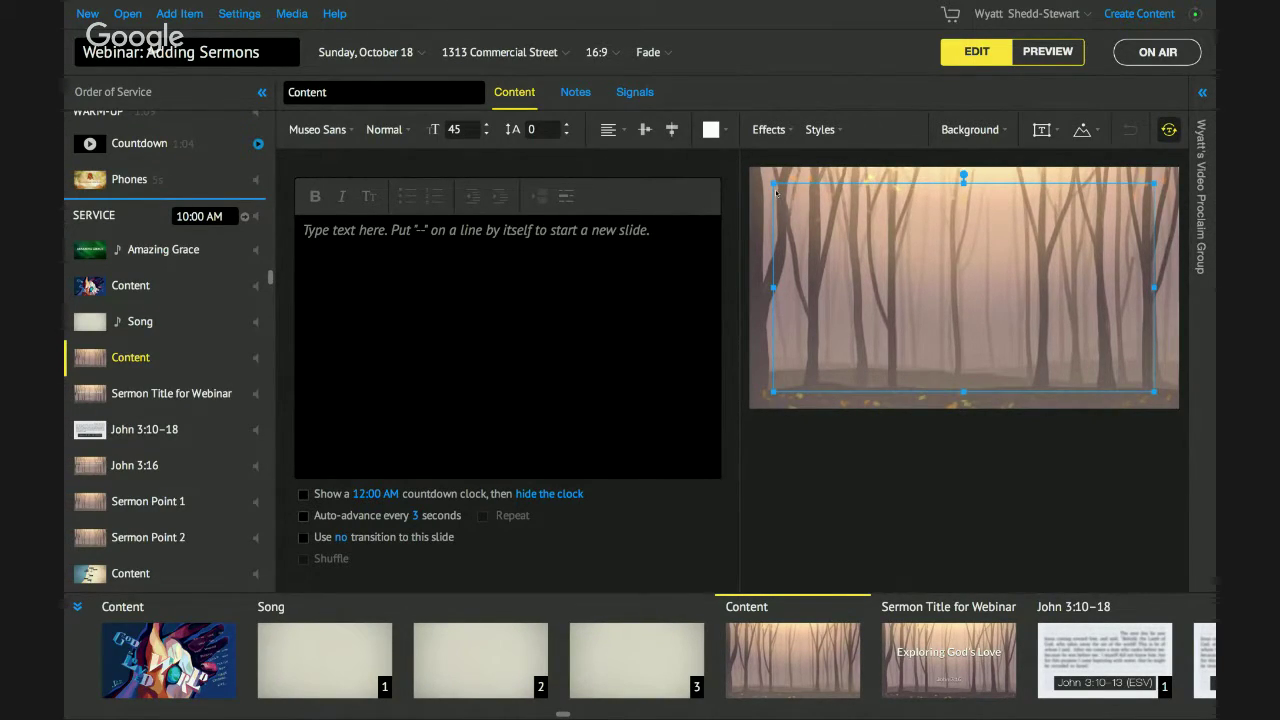
right_click(778, 192)
click(806, 262)
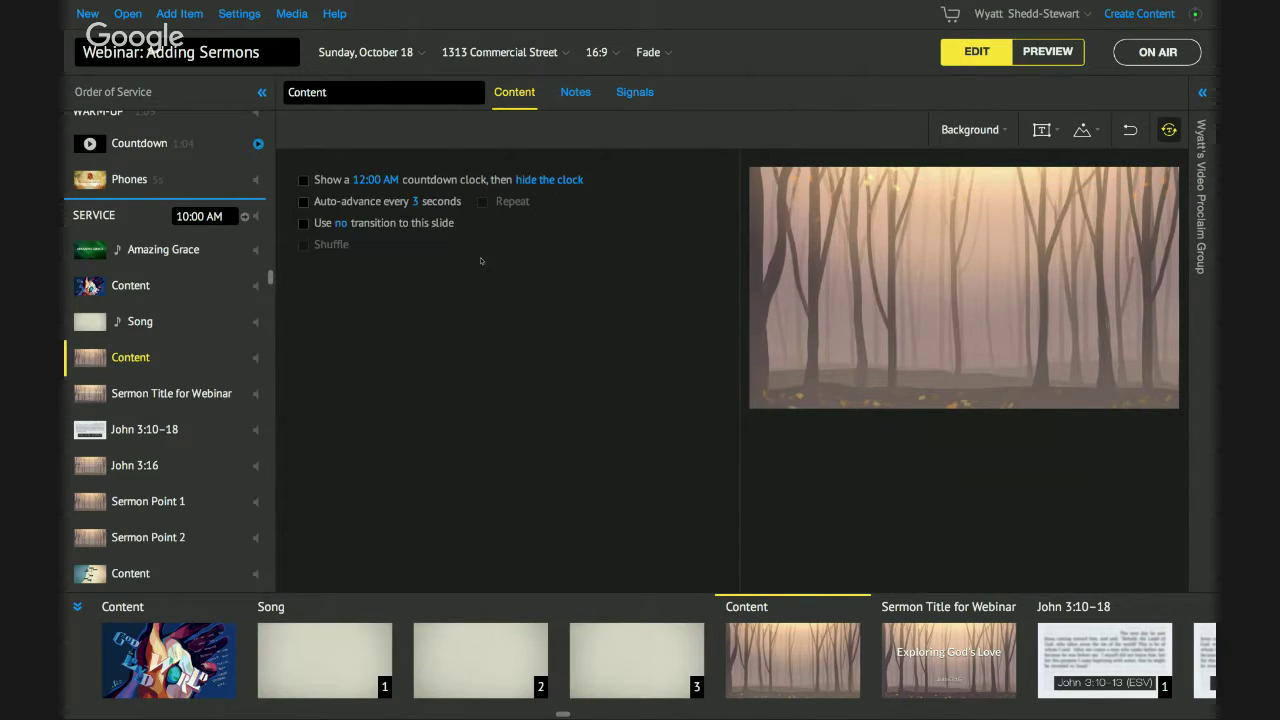
Add a Main Content text box back onto the forest slide, then switch to the Hangouts desktop.
click(1083, 130)
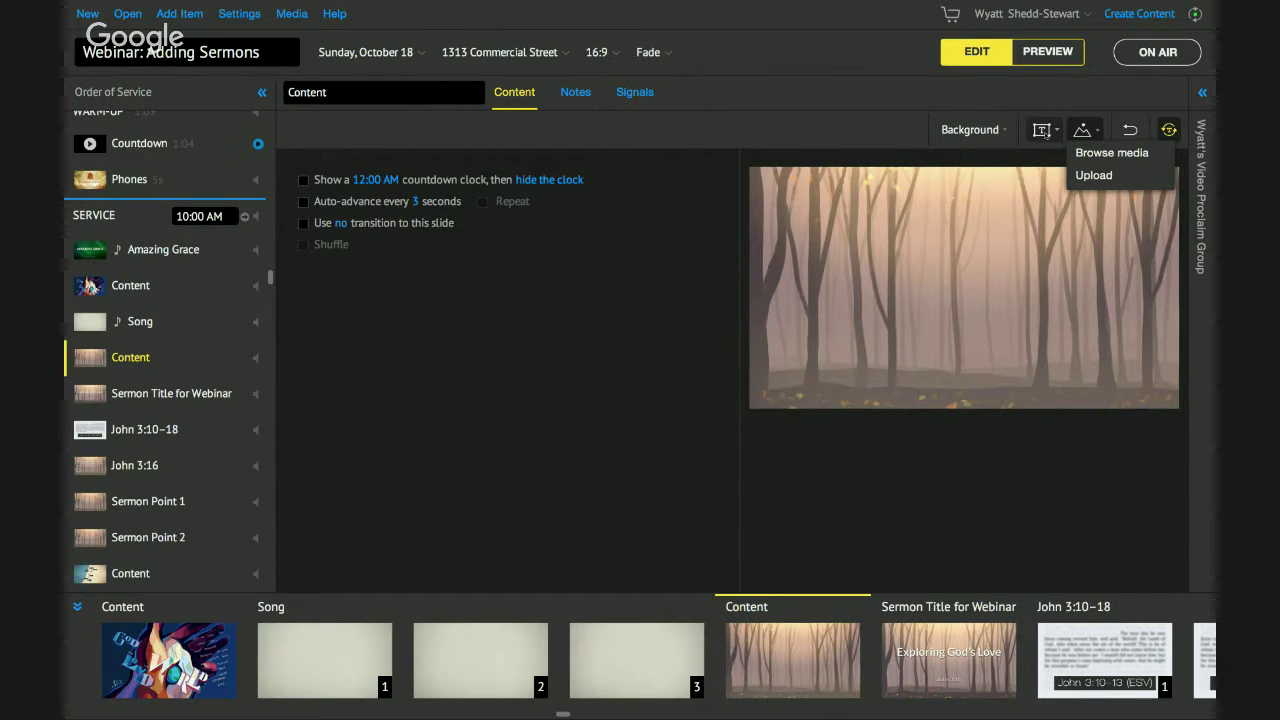
click(1042, 130)
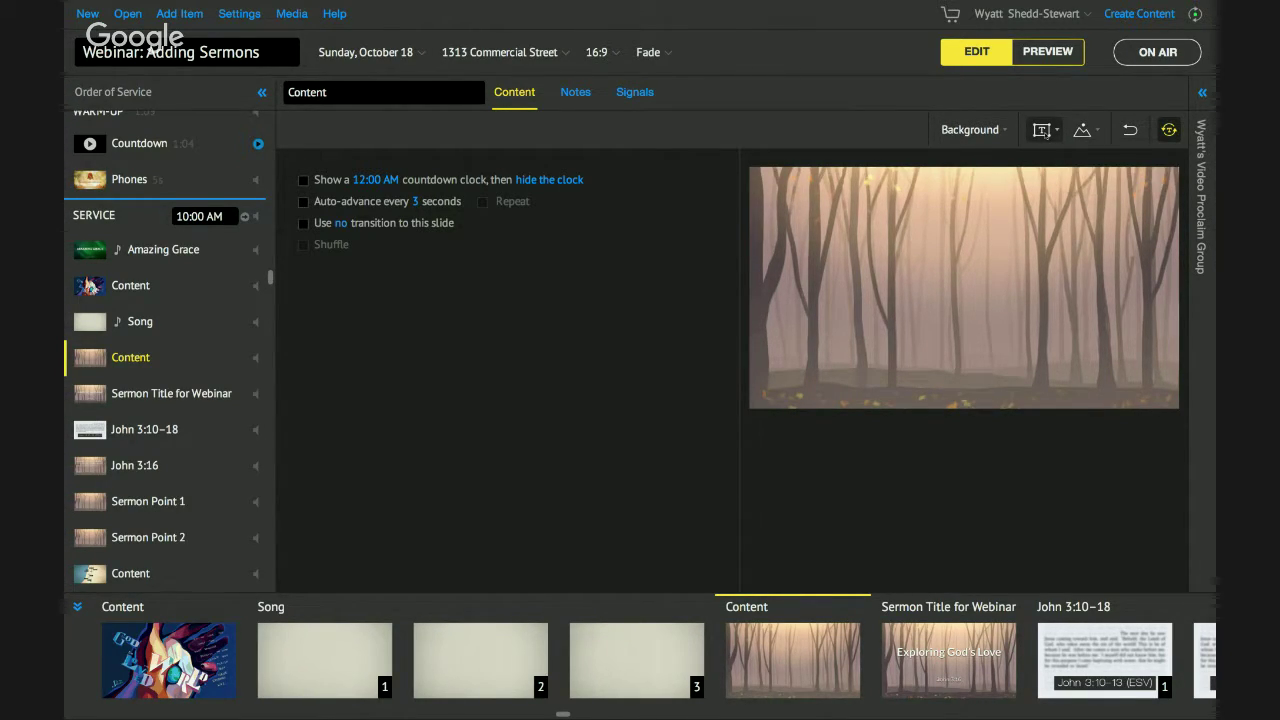
click(1042, 130)
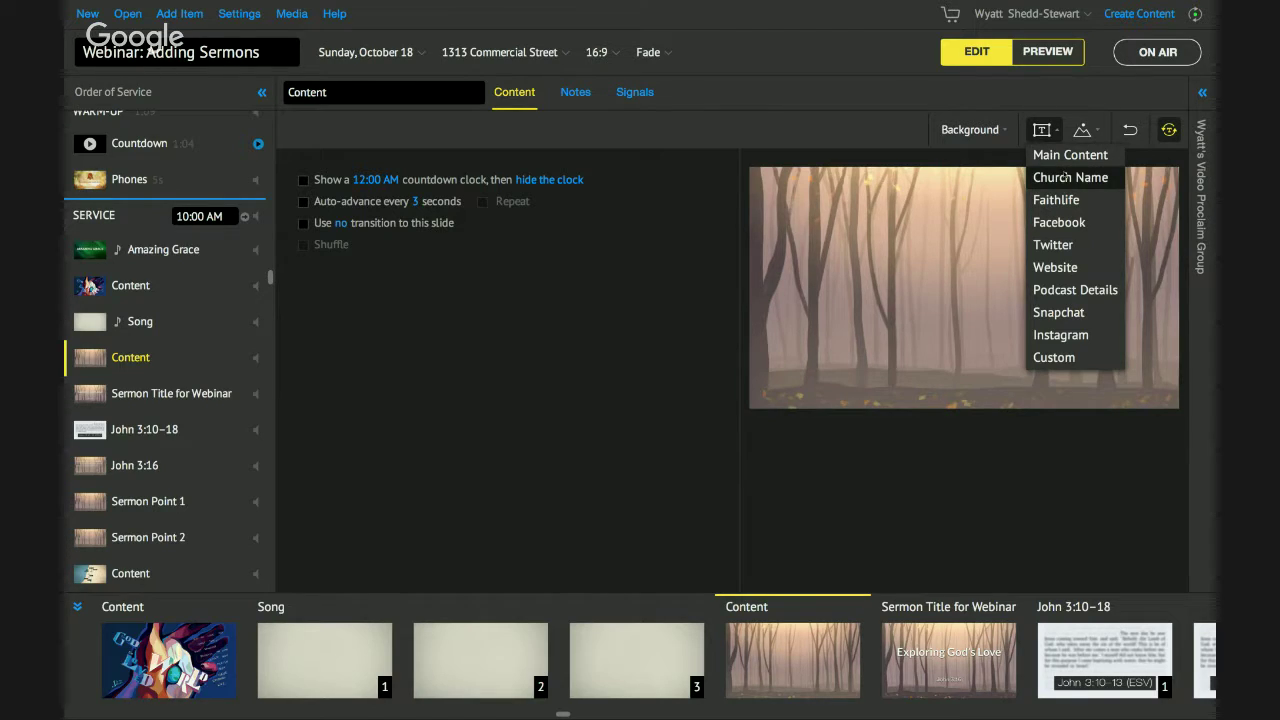
click(1060, 156)
click(1042, 130)
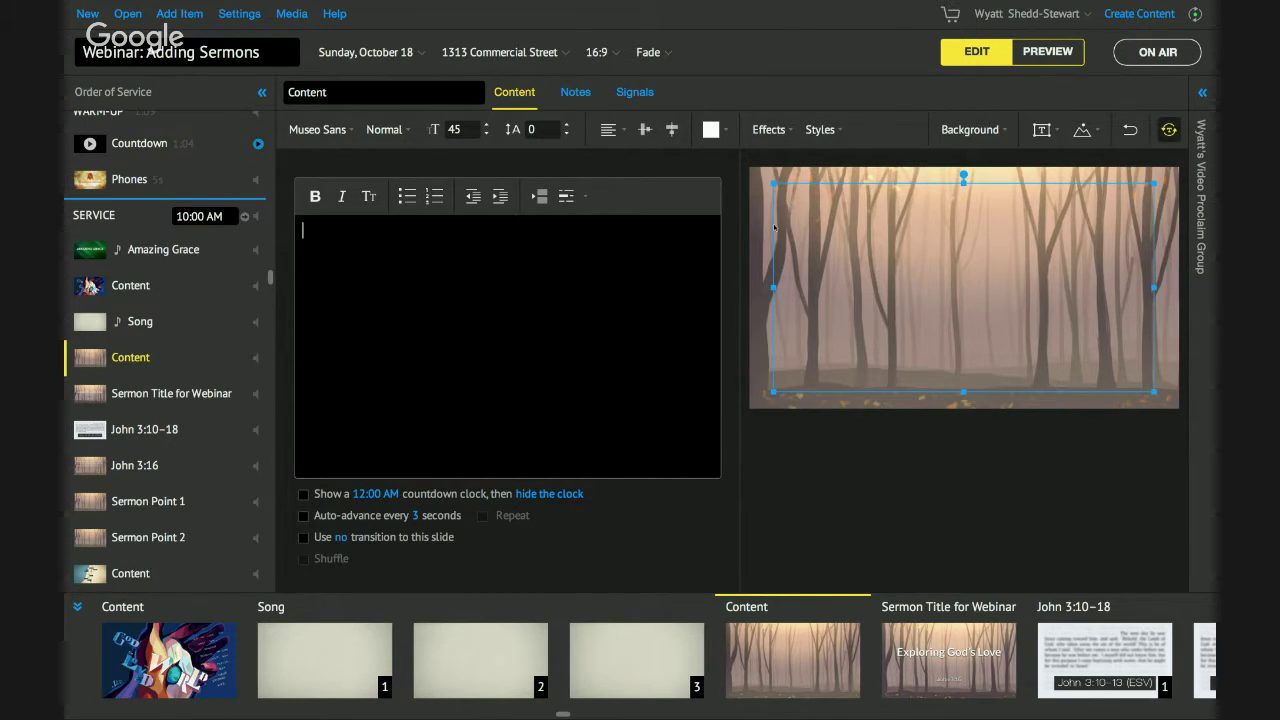
key(ctrl+Left)
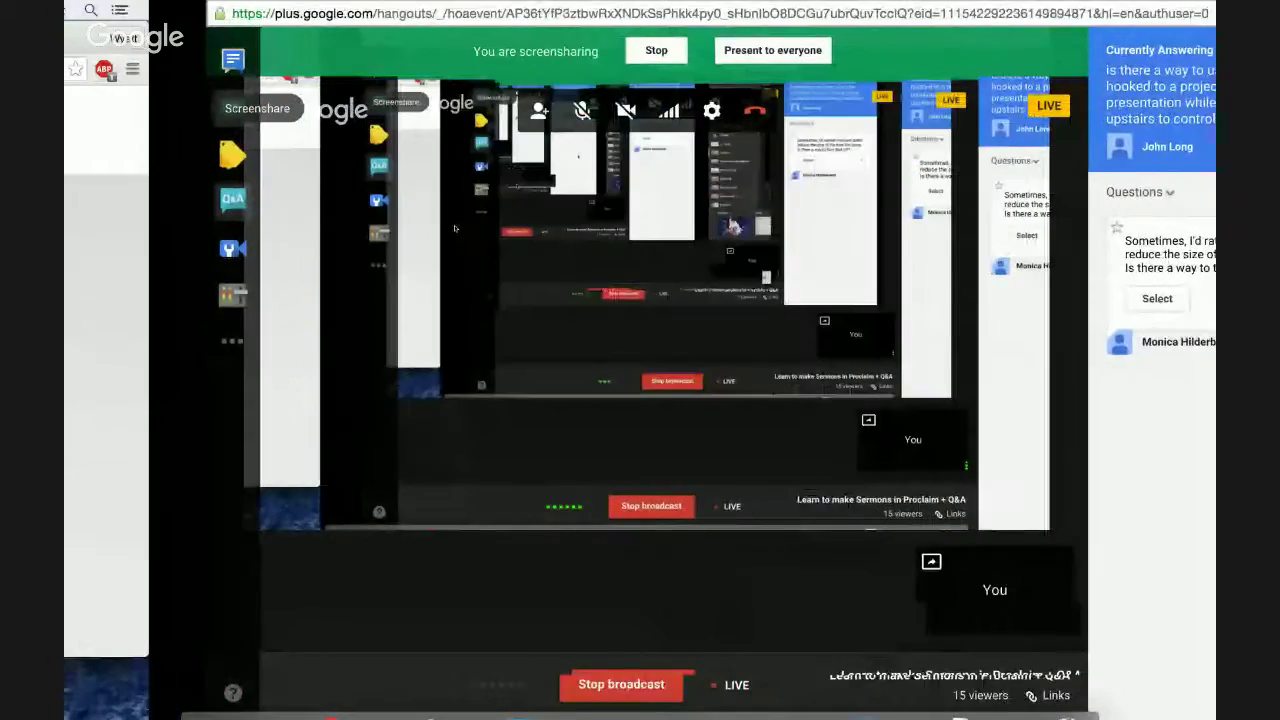
Add a new desktop space in Mission Control and switch to it.
key(ctrl+Up)
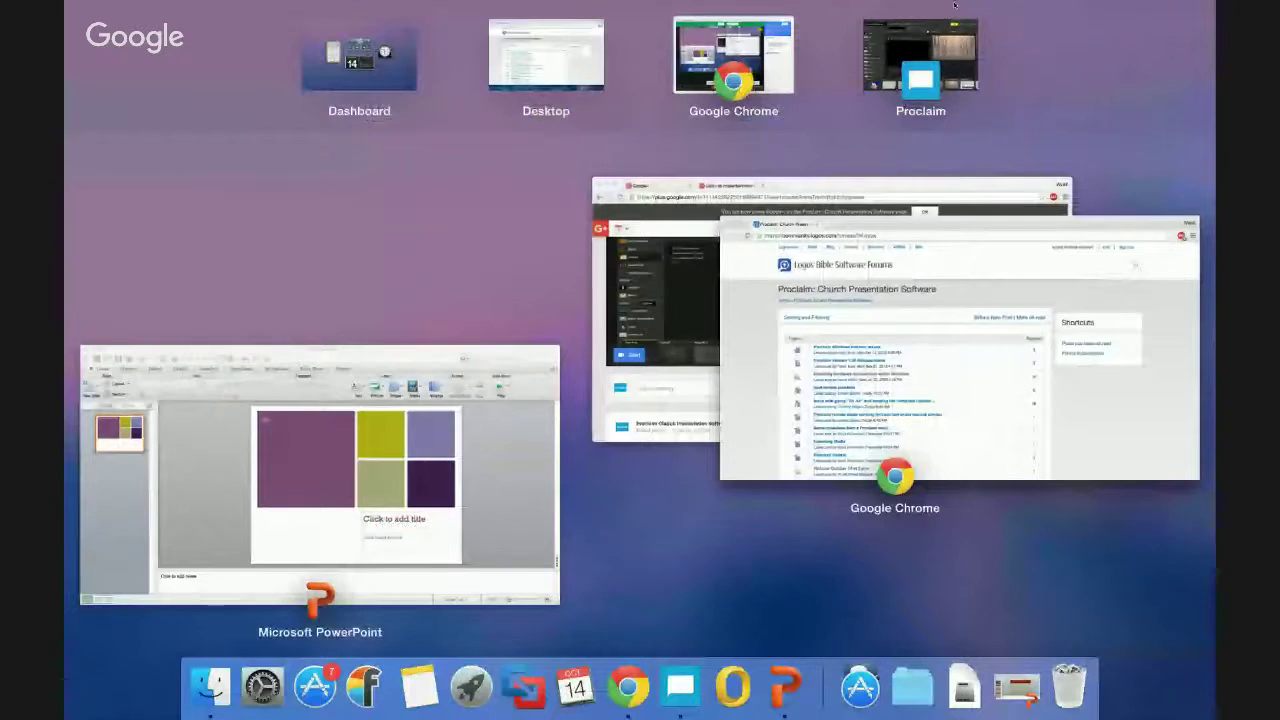
click(1174, 43)
click(1047, 33)
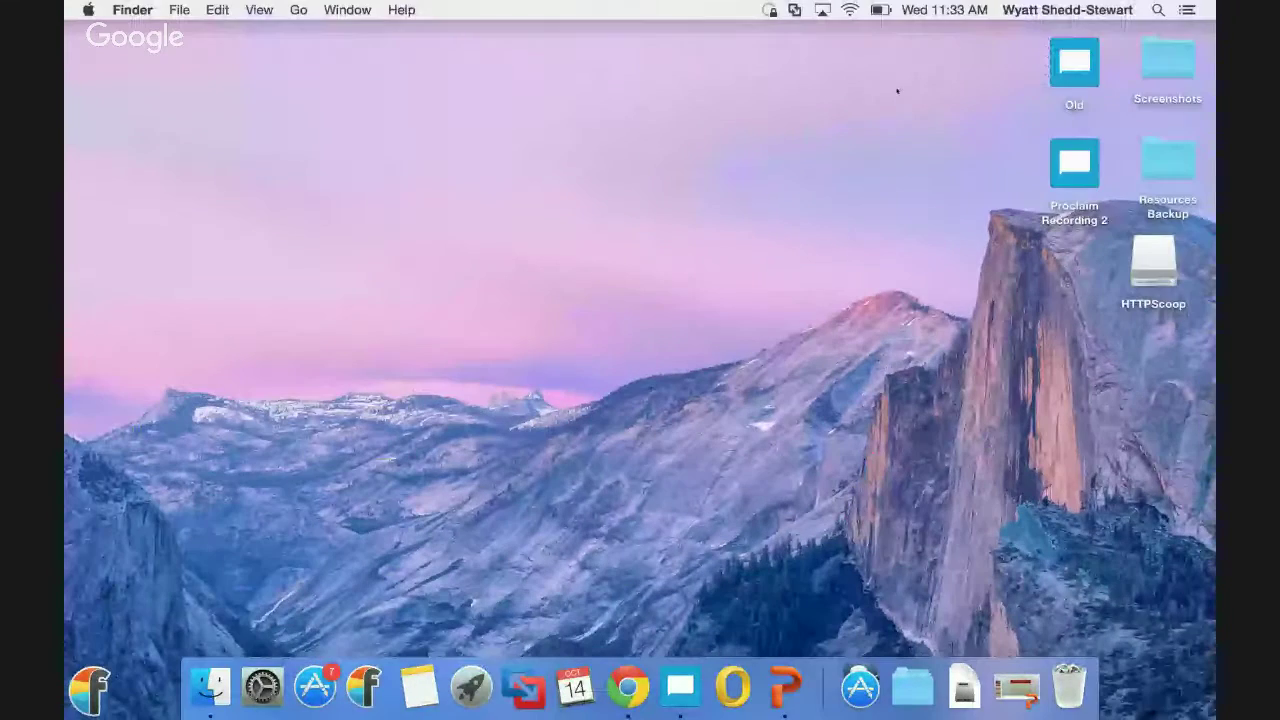
Launch Screen Sharing via Spotlight search and cancel its connection prompt.
key(super+space)
text(scree)
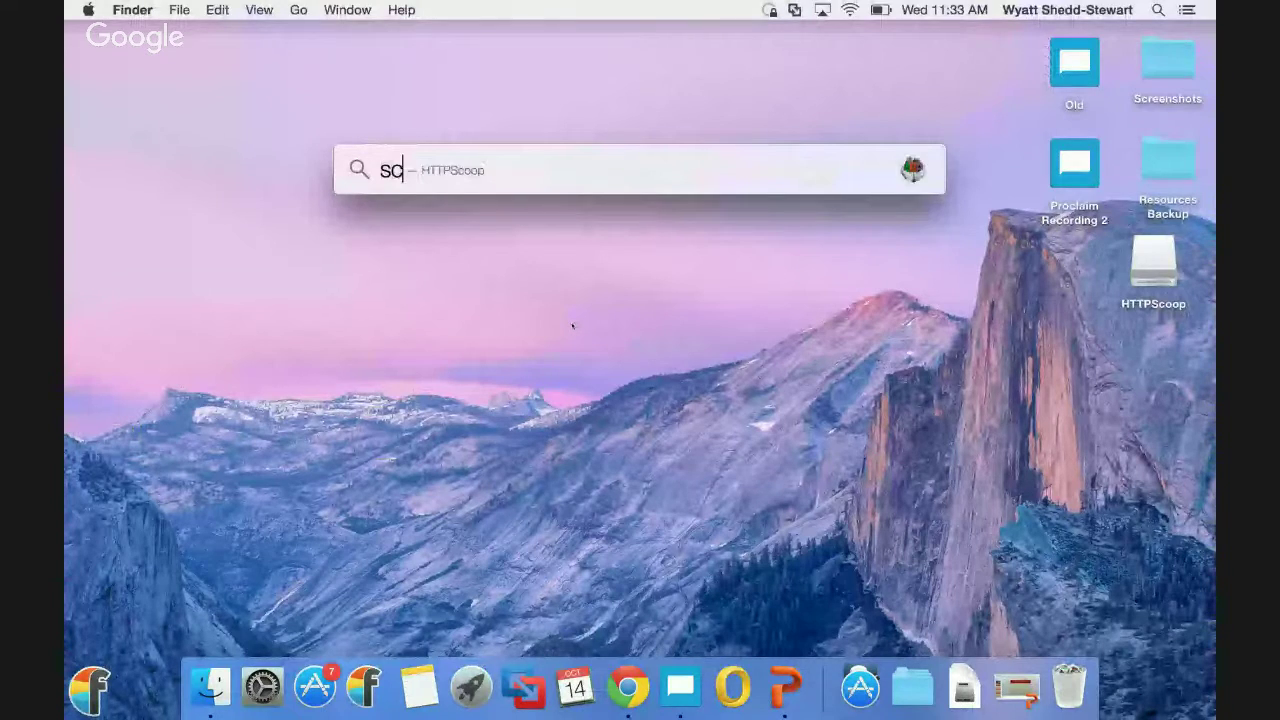
key(Return)
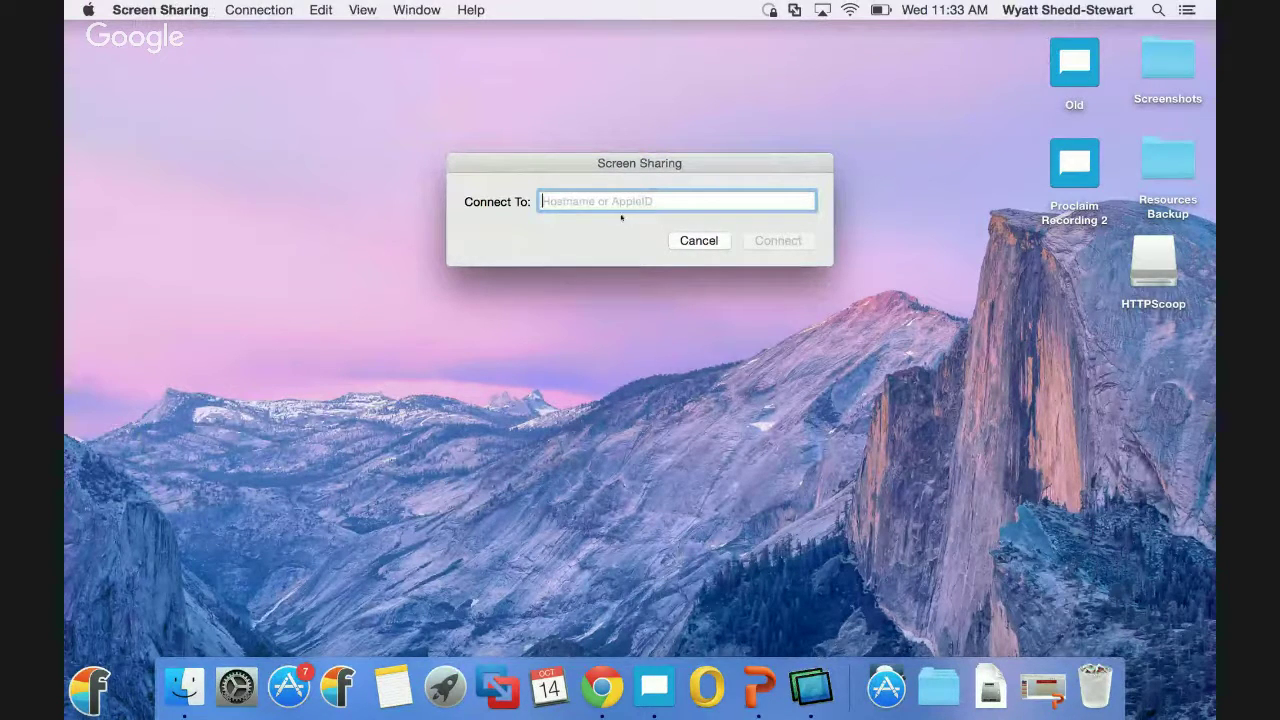
click(698, 241)
Open and close a new Smart Folder window, then open the Apple menu.
right_click(208, 682)
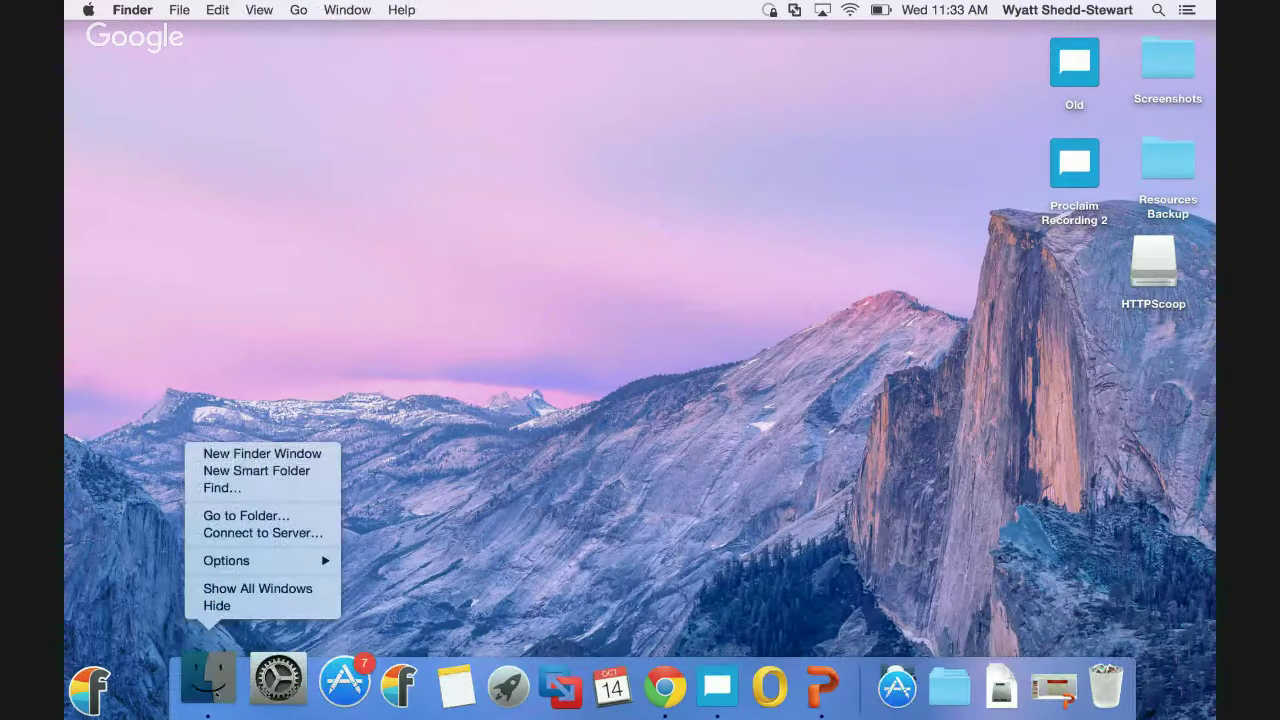
click(256, 470)
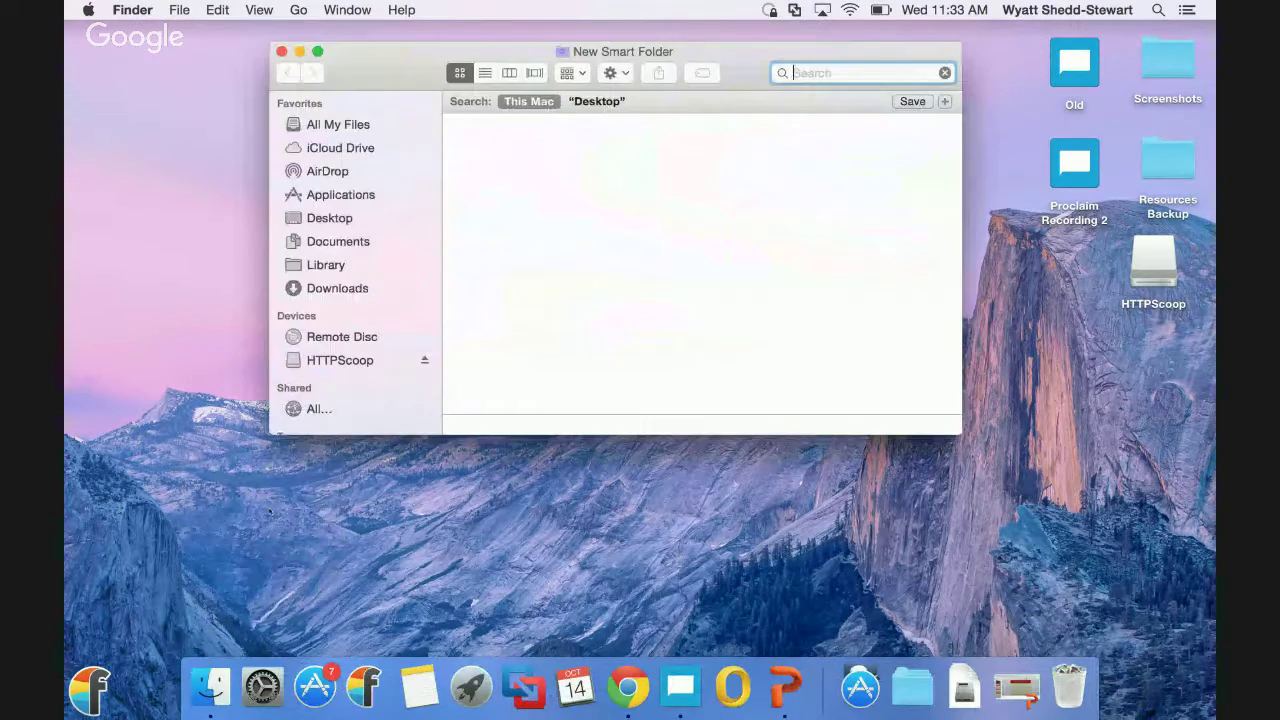
scroll(315, 280, down, 2)
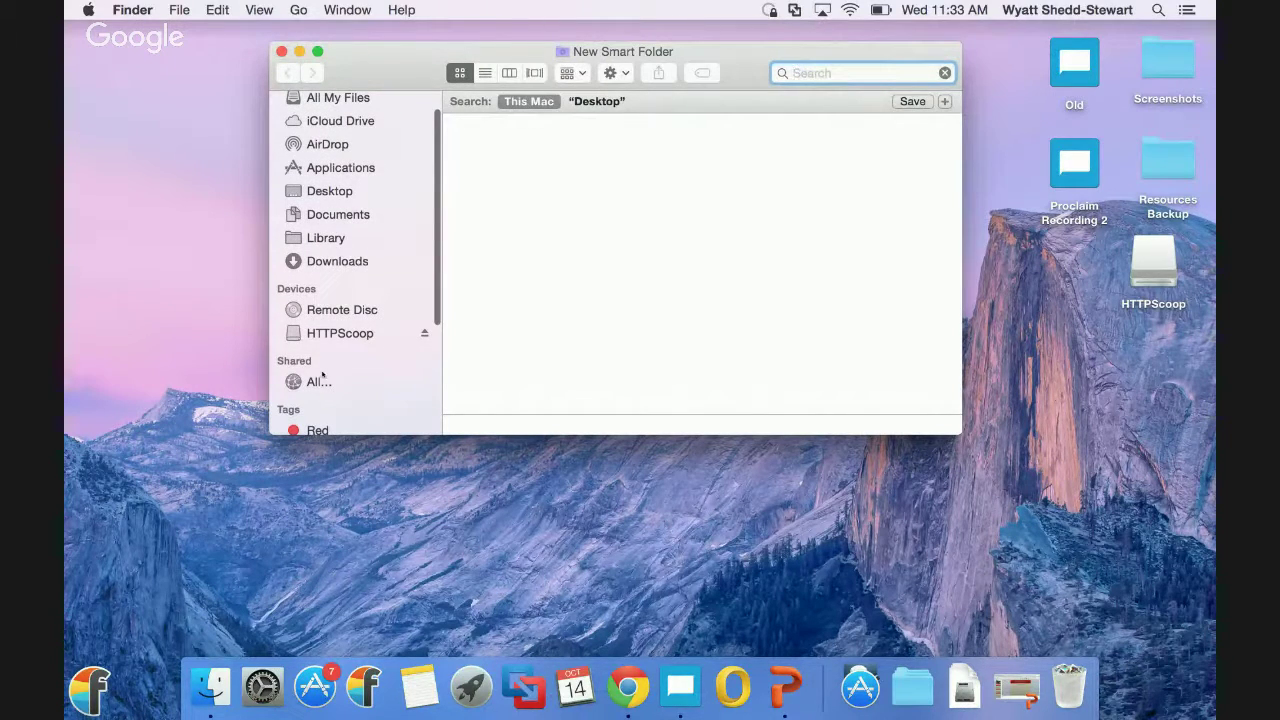
click(282, 51)
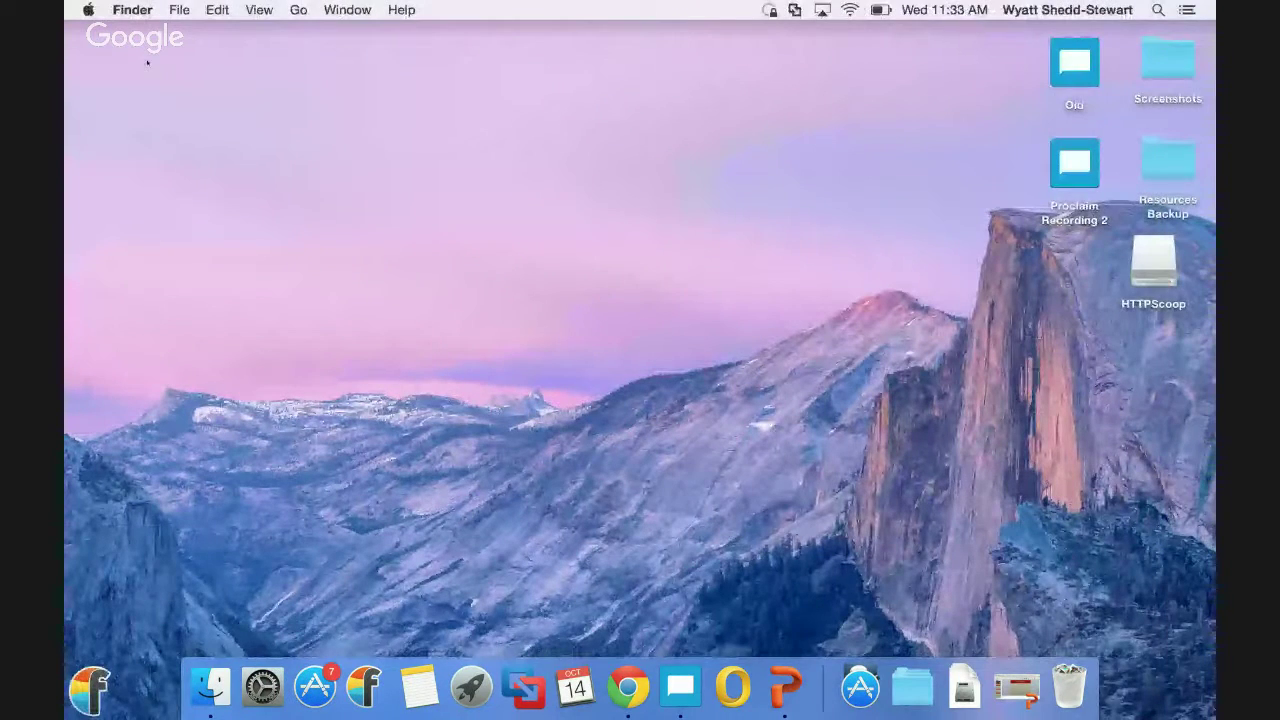
click(86, 10)
Open the Sharing preferences and select Screen Sharing, shown as controlled by Remote Management.
click(104, 59)
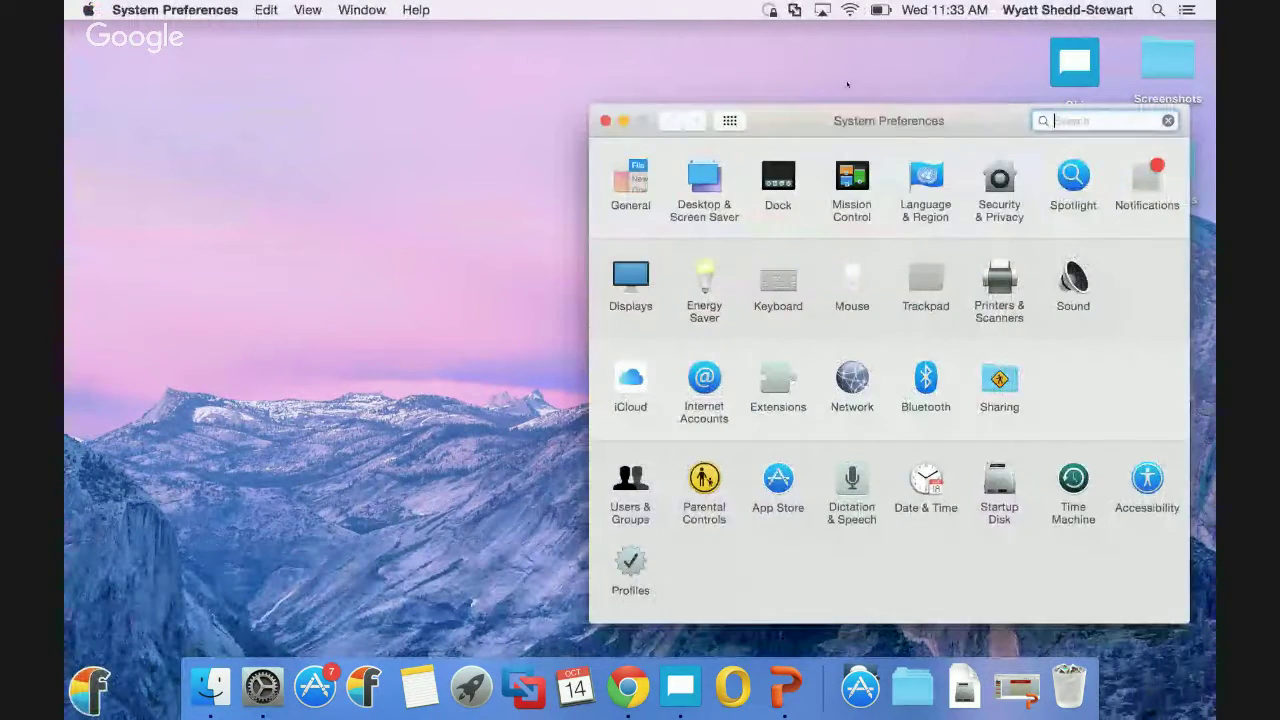
drag(808, 133, 608, 68)
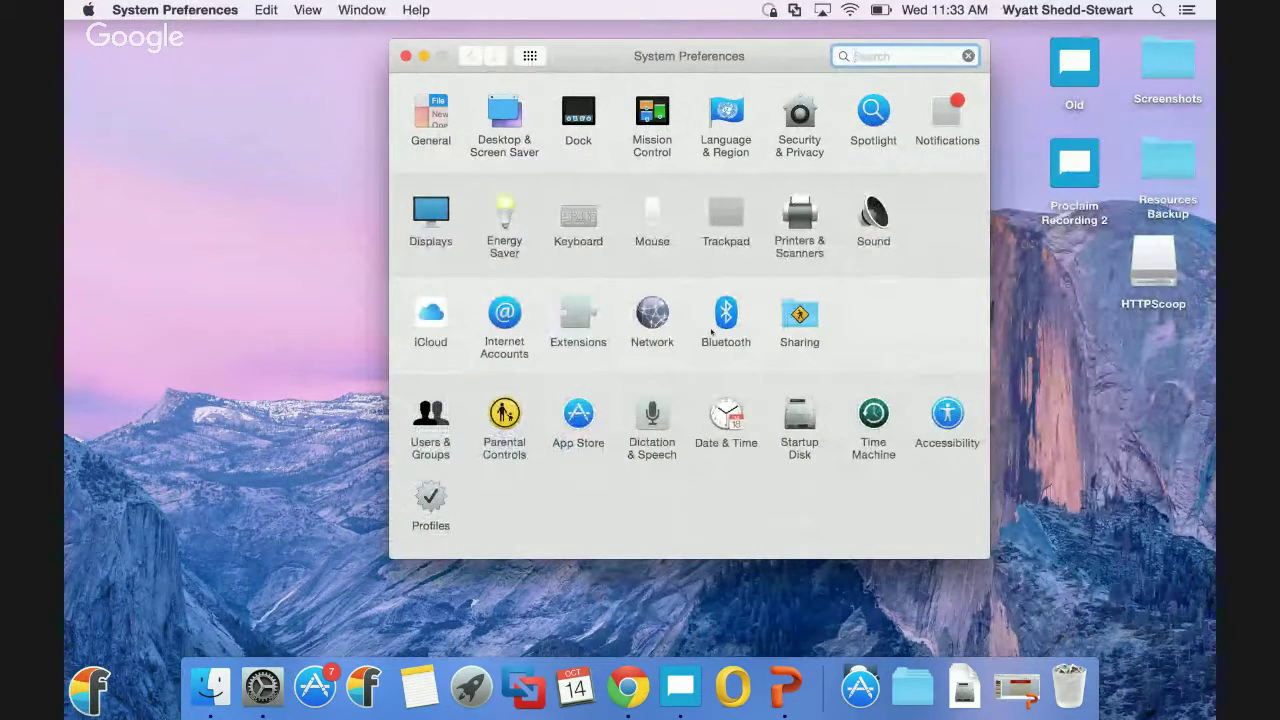
click(797, 317)
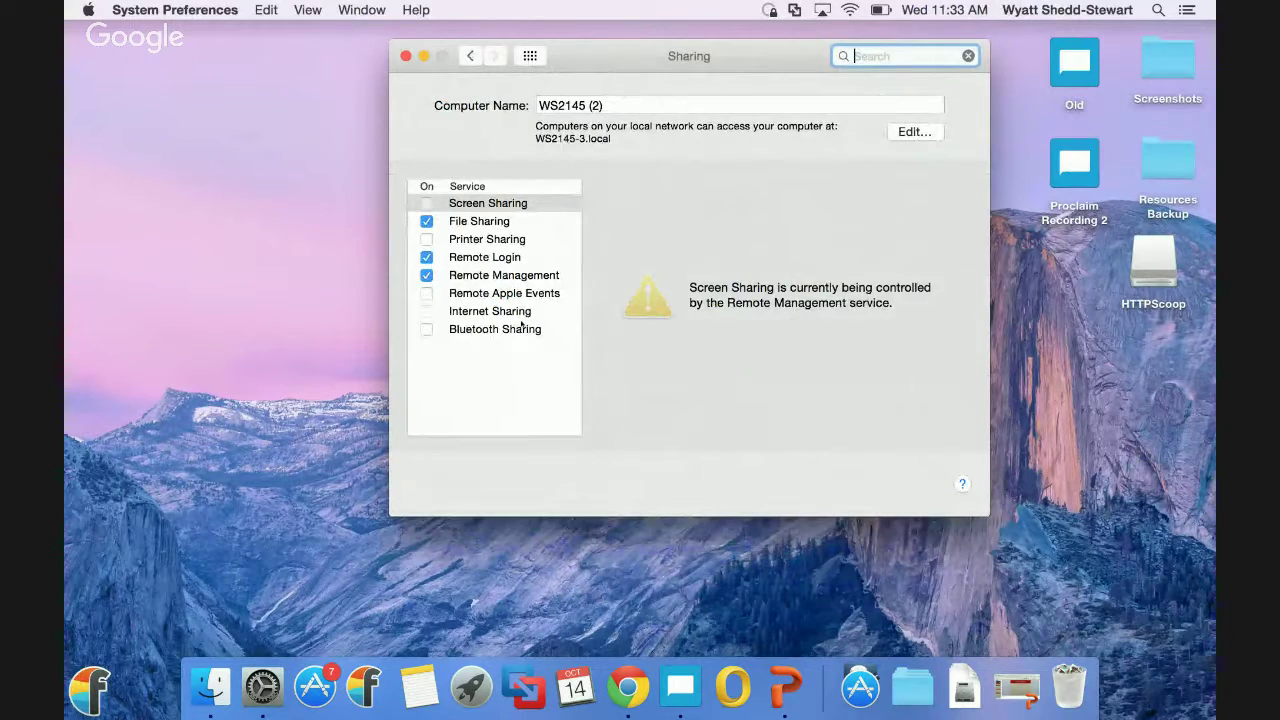
click(501, 200)
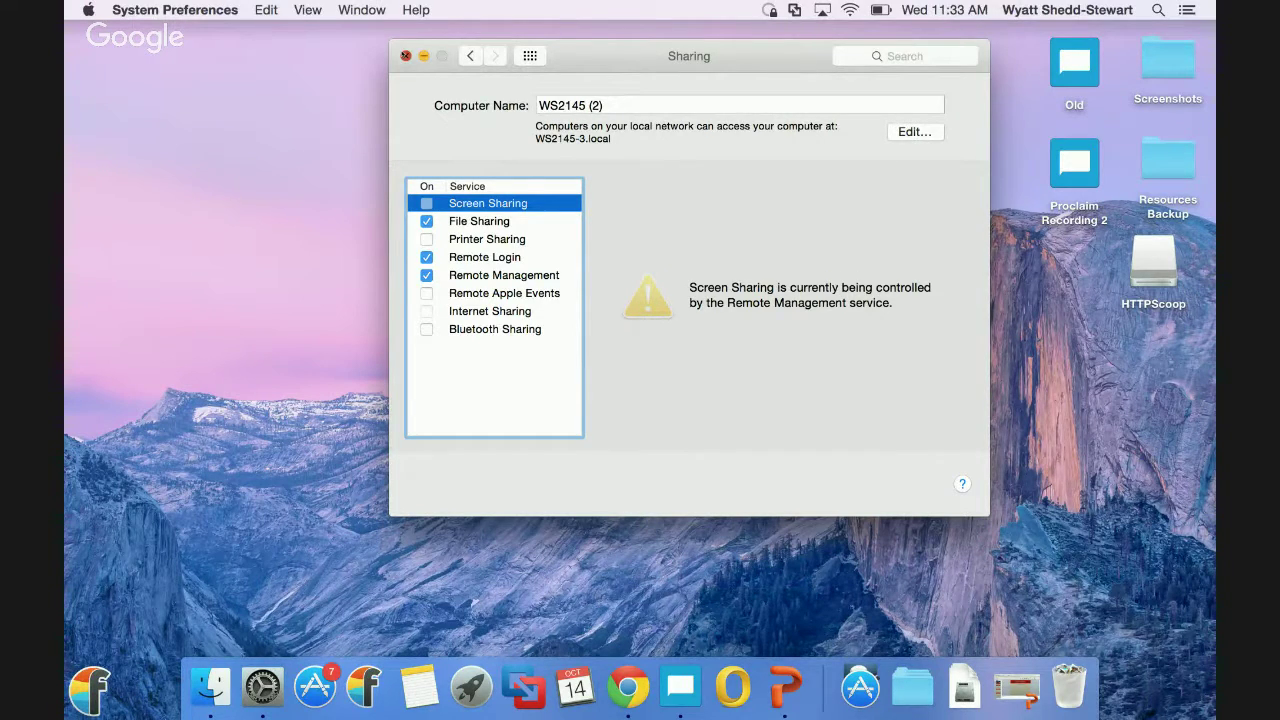
Close System Preferences, mark the projector question answered, and stop the Hangouts screenshare.
click(406, 56)
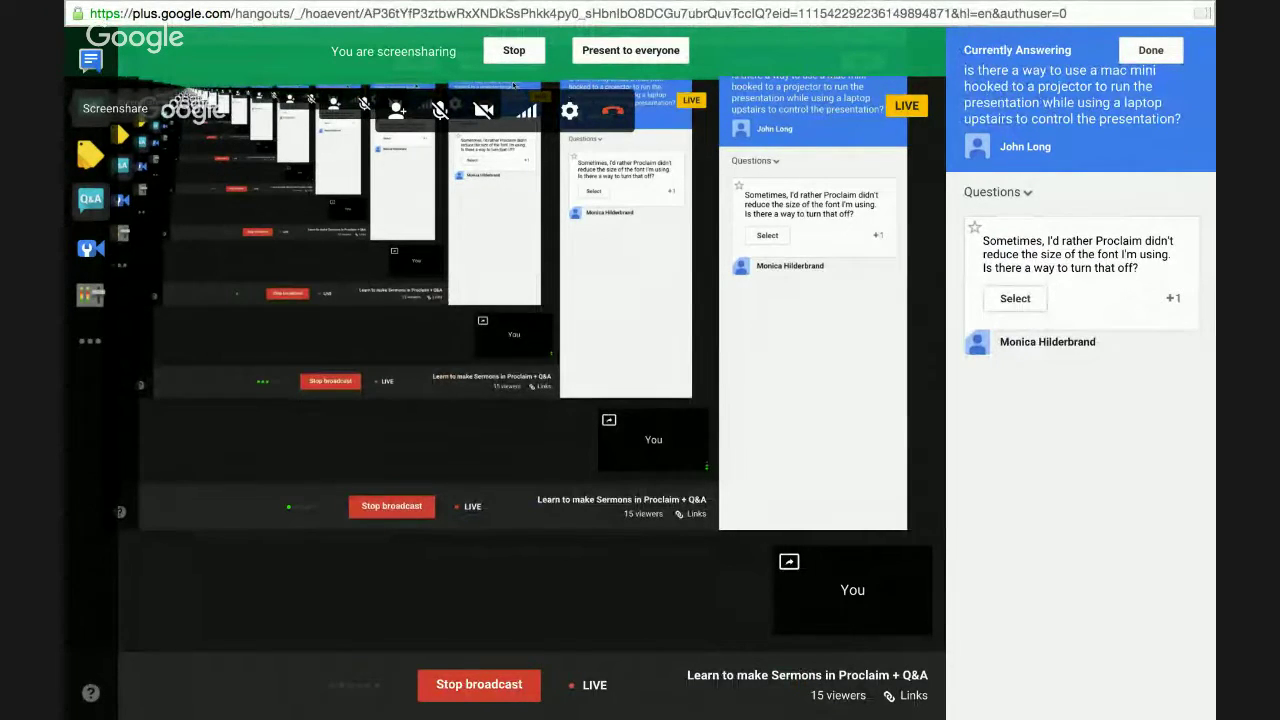
click(1140, 51)
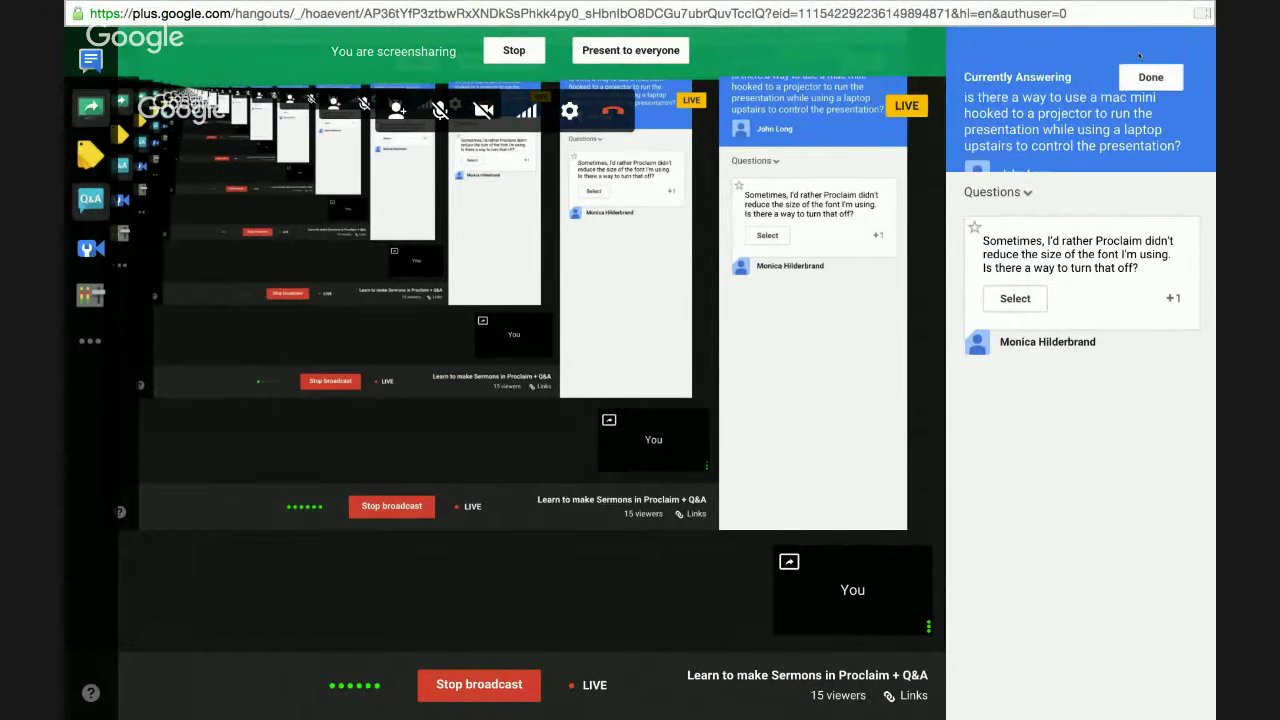
click(530, 47)
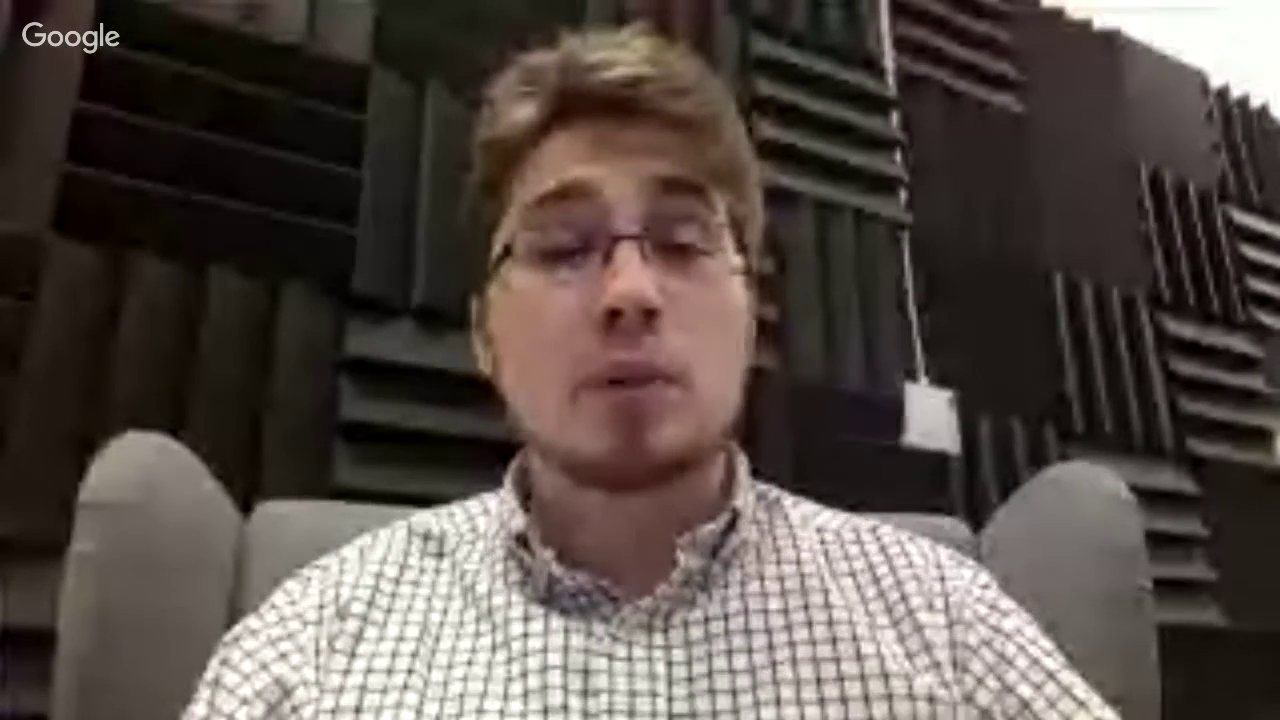
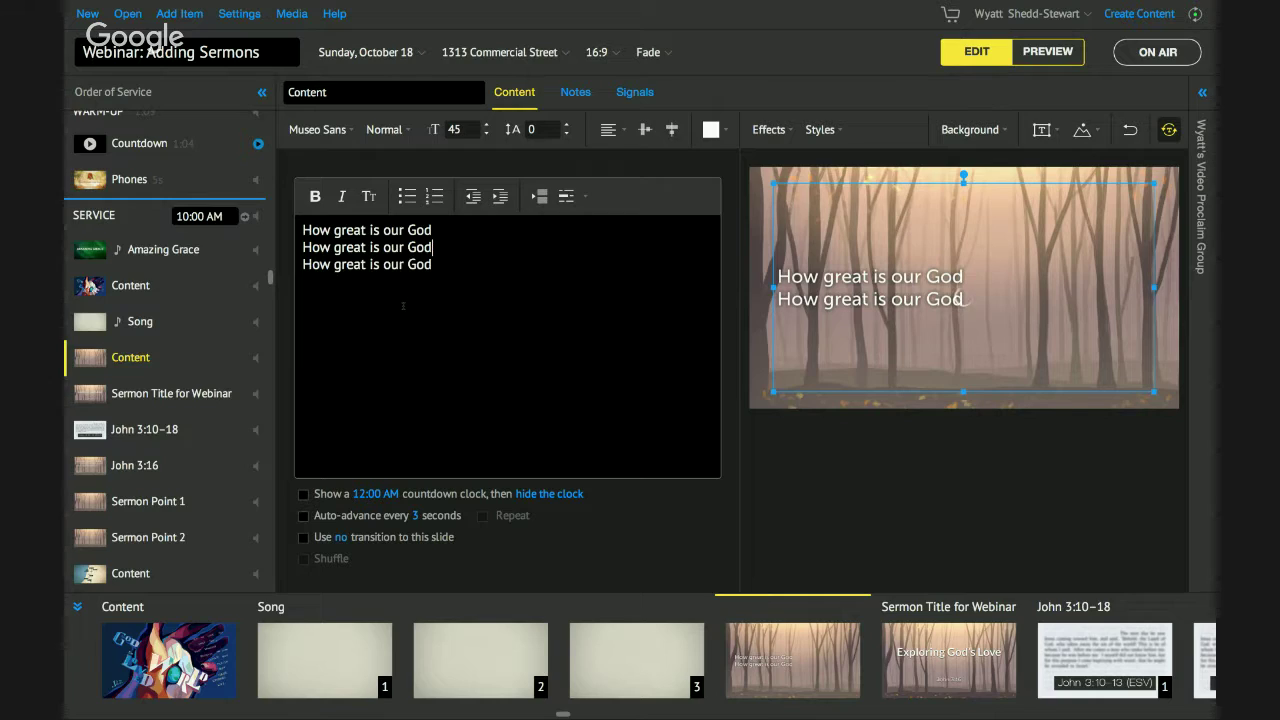
Append 'How Great is Our God How Great is our God' to the Content slide's first line.
text(How )
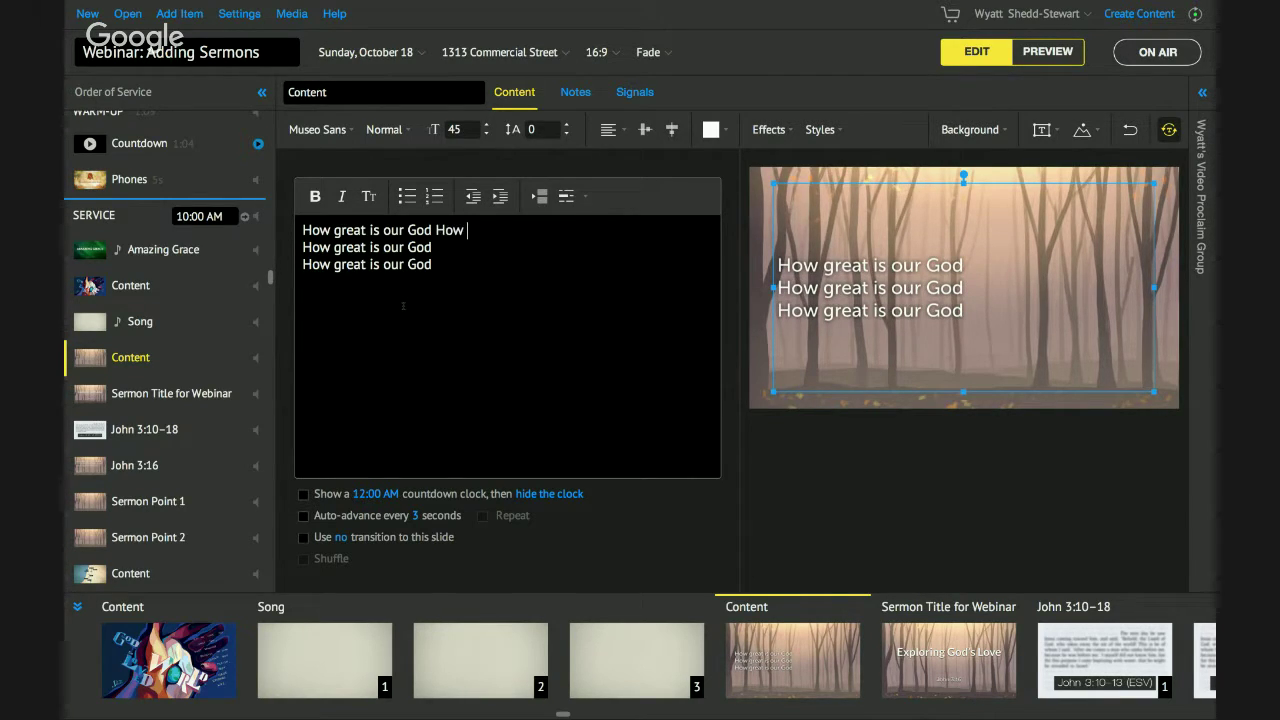
text(Great is Our God How)
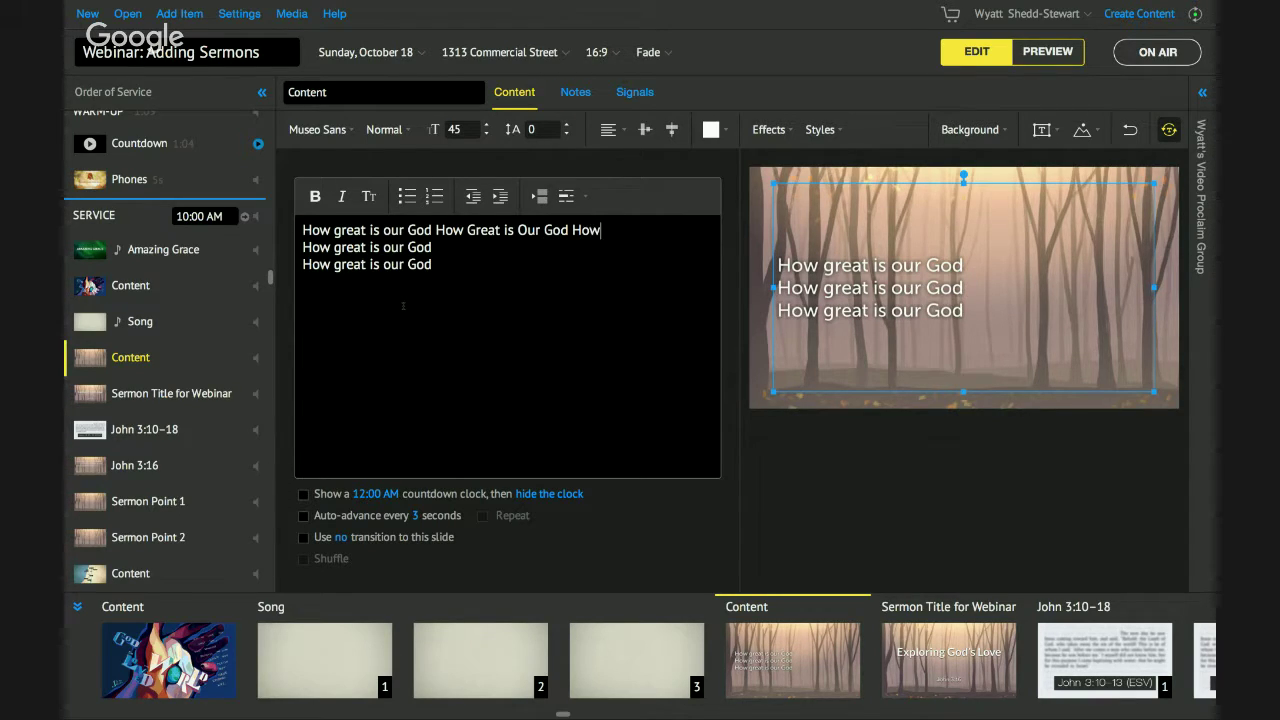
text( Great is our God)
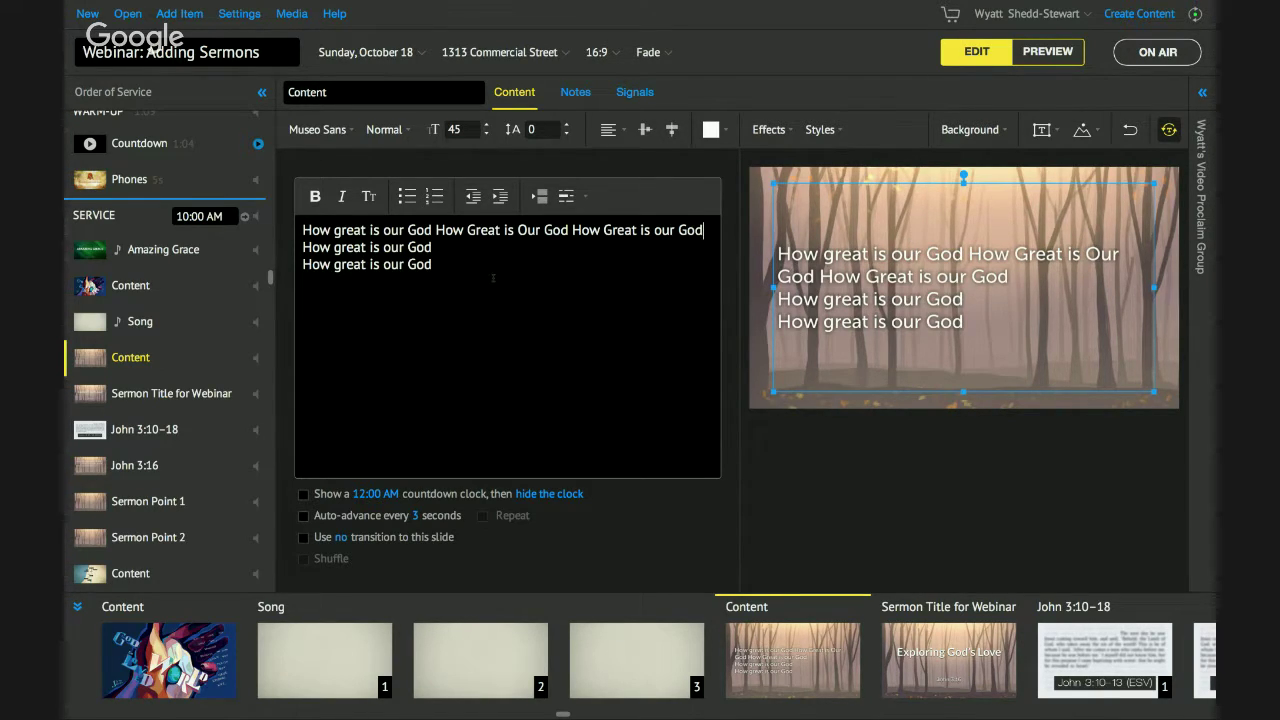
click(445, 249)
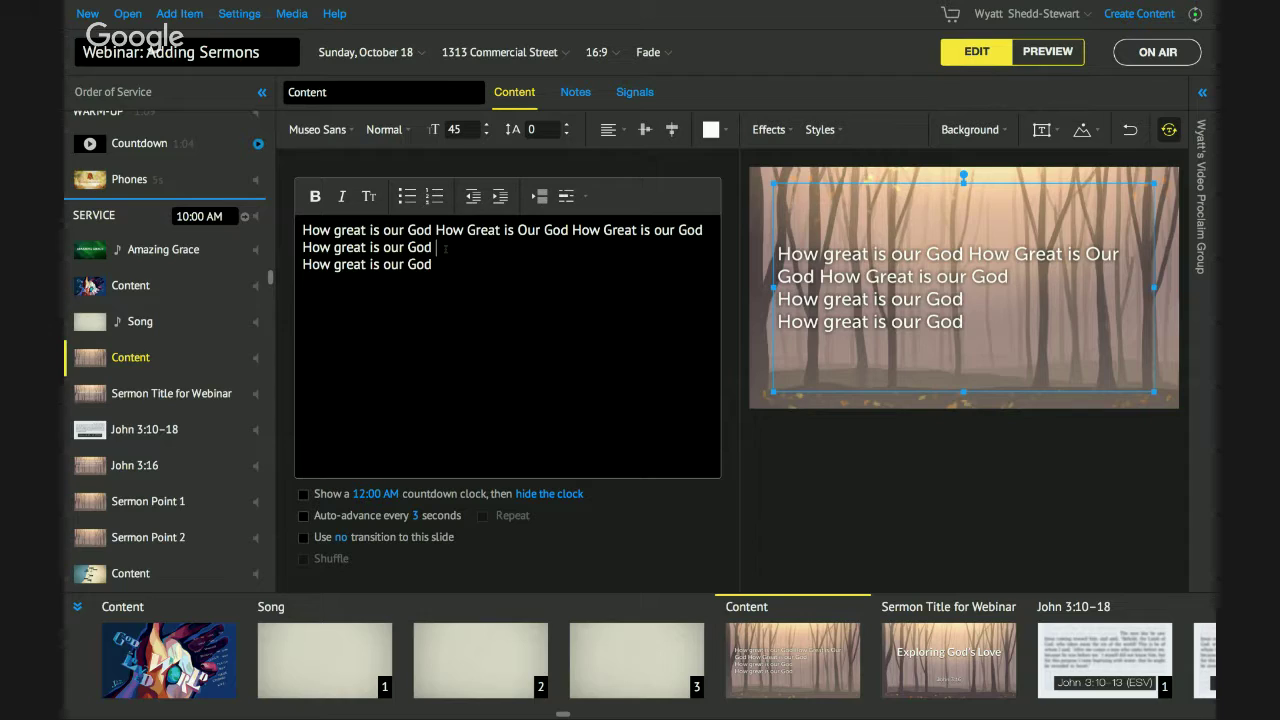
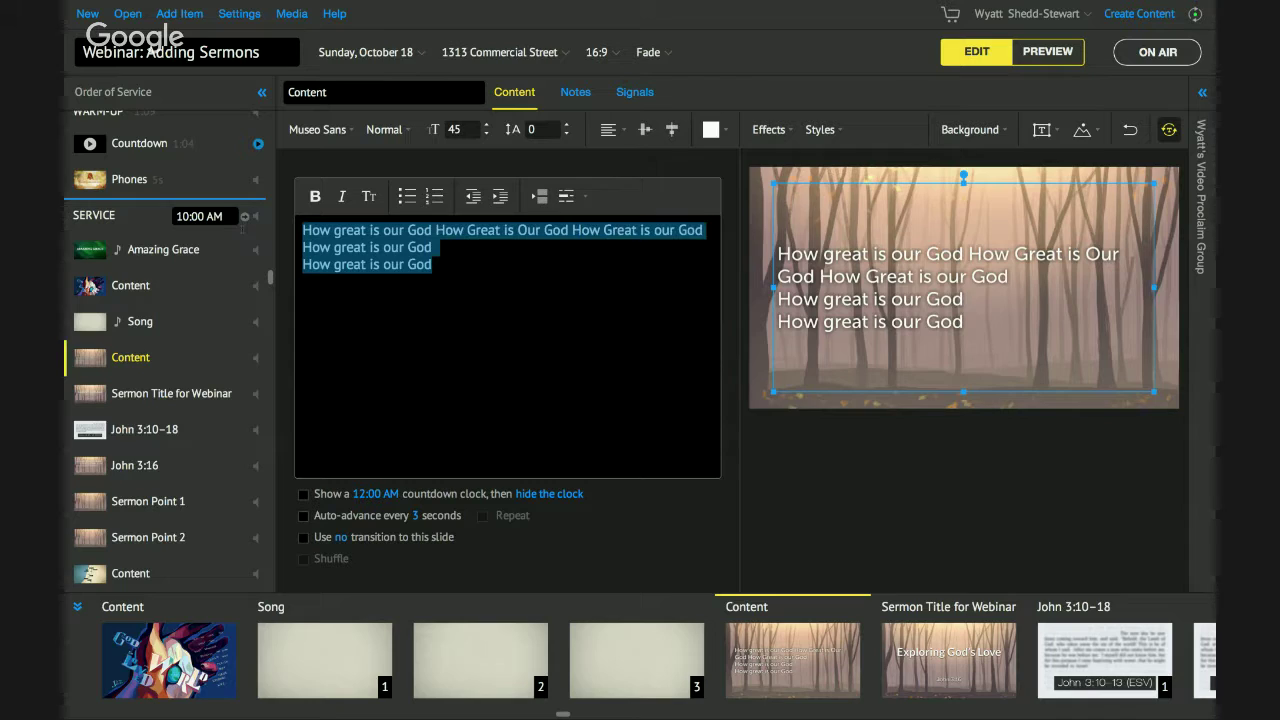
Delete the 'How great is our God' lines from the Content slide and open Amazing Grace.
key(BackSpace)
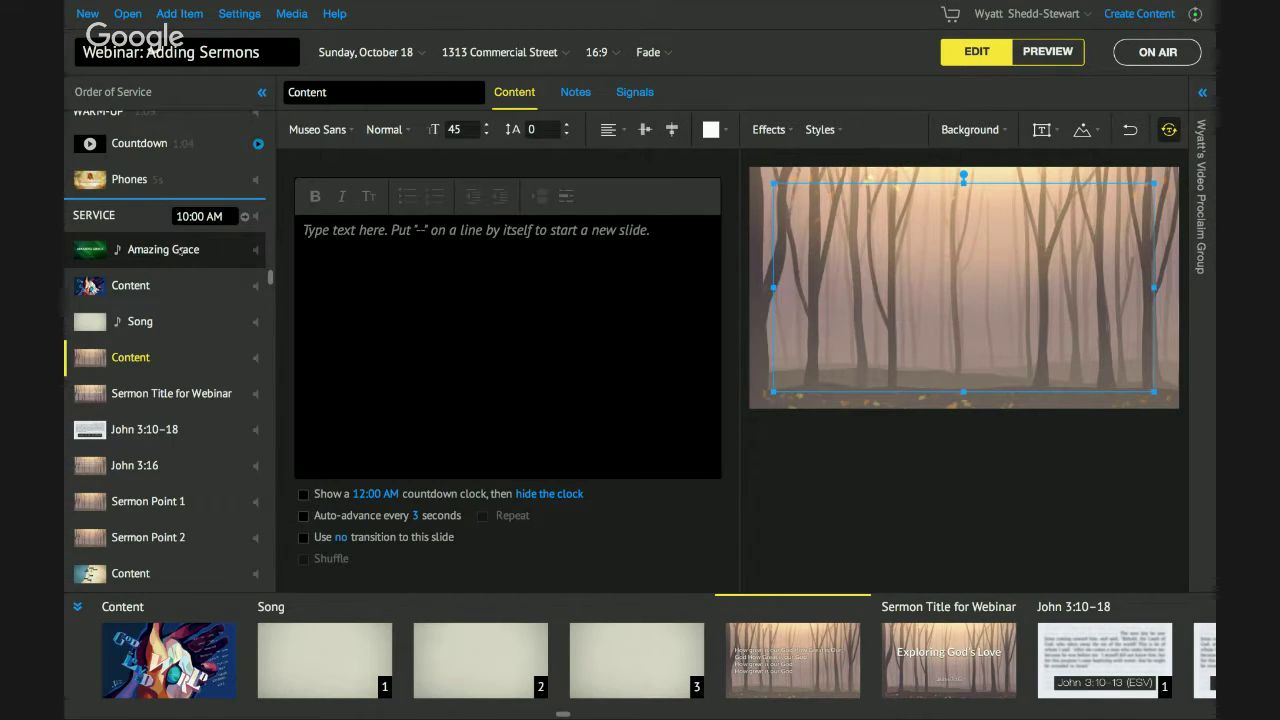
click(182, 250)
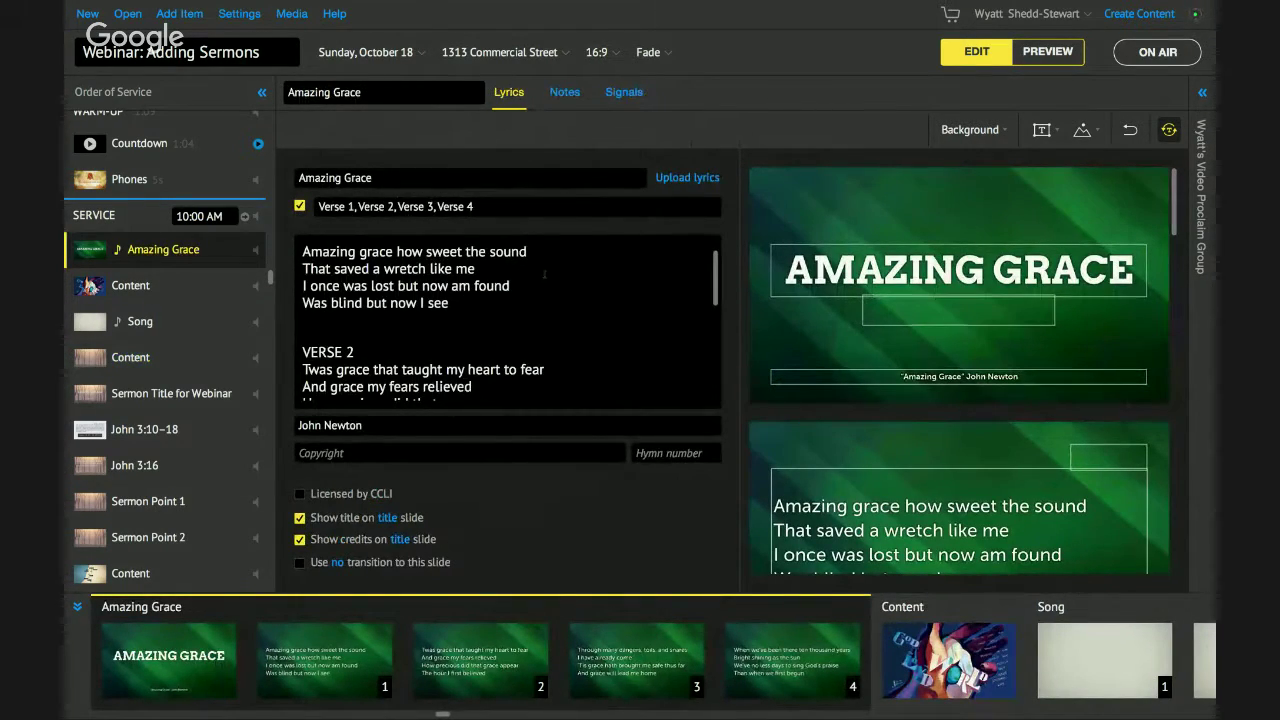
Run verse 1's first line and 'That saved a wretch like me' together into one line.
scroll(1060, 395, down, 2)
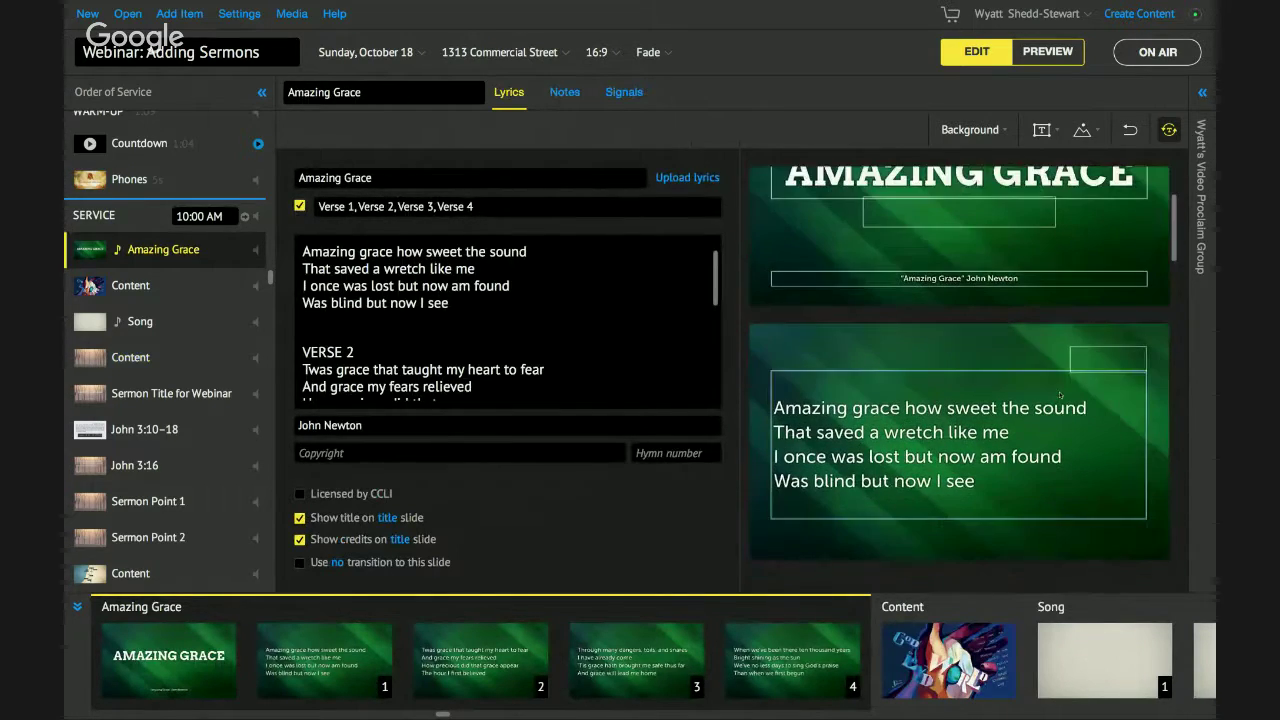
click(1060, 400)
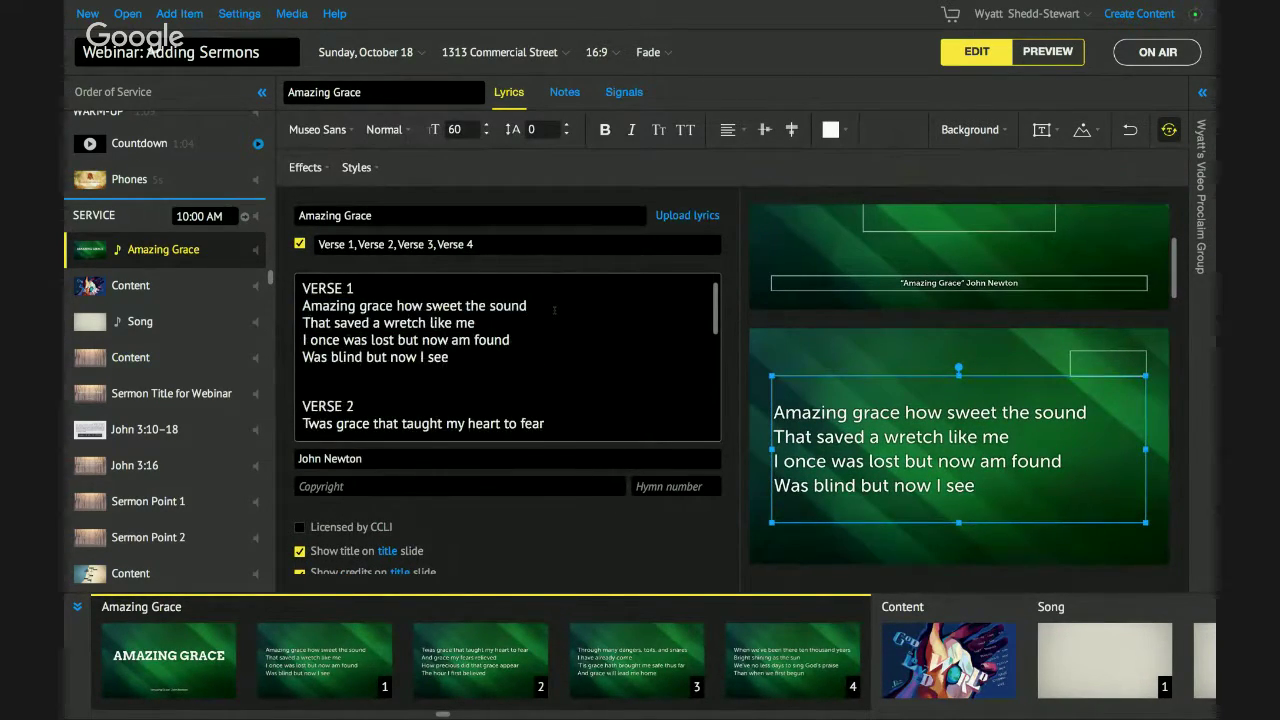
click(554, 310)
drag(476, 323, 302, 323)
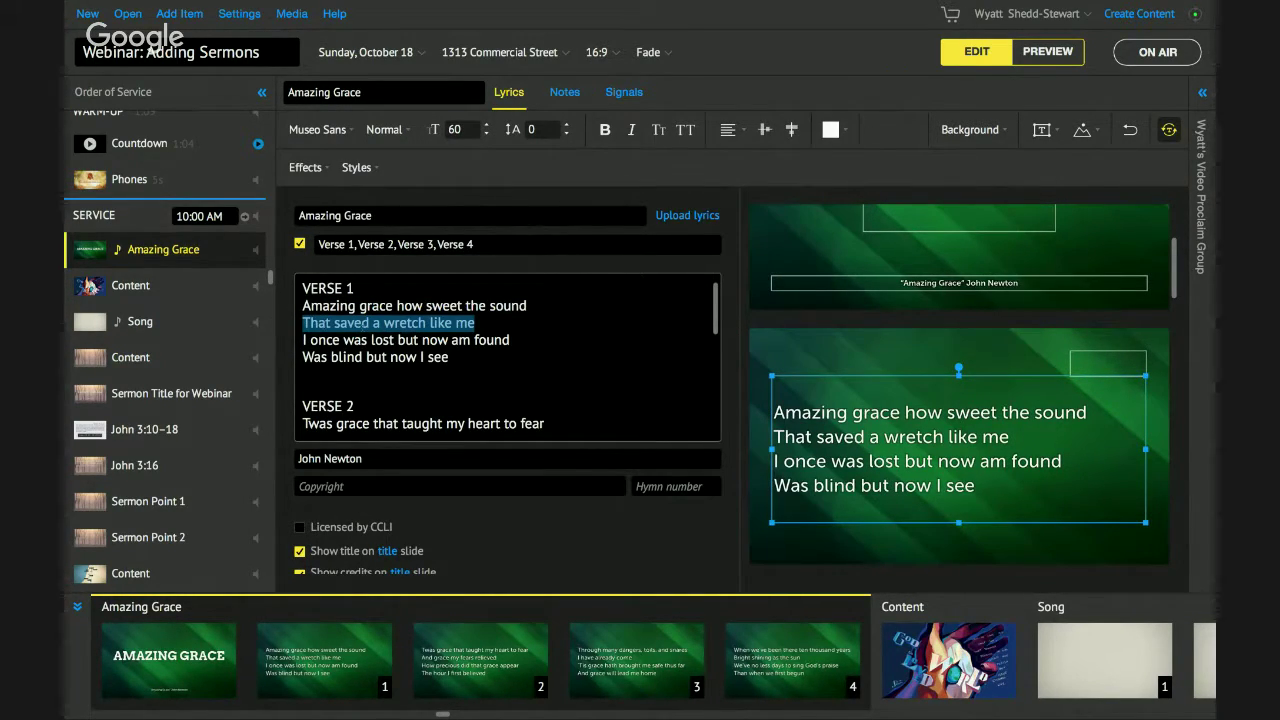
key(Right)
key(Return)
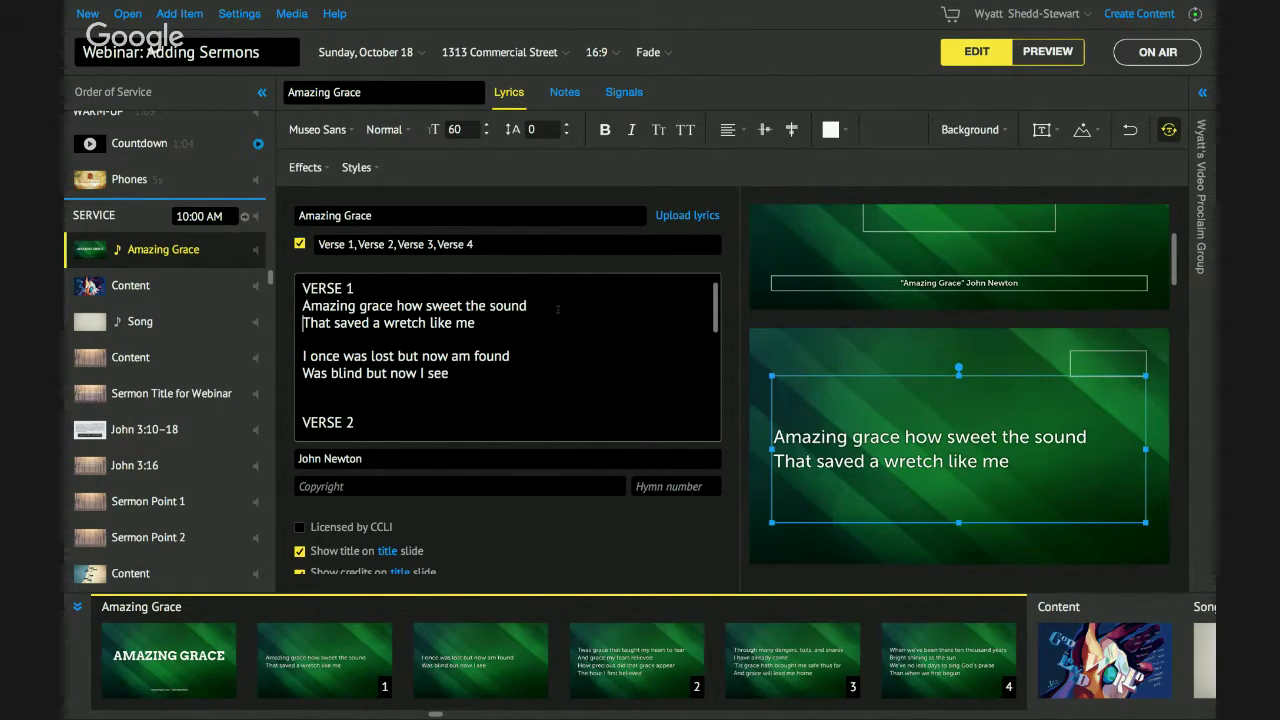
key(Delete)
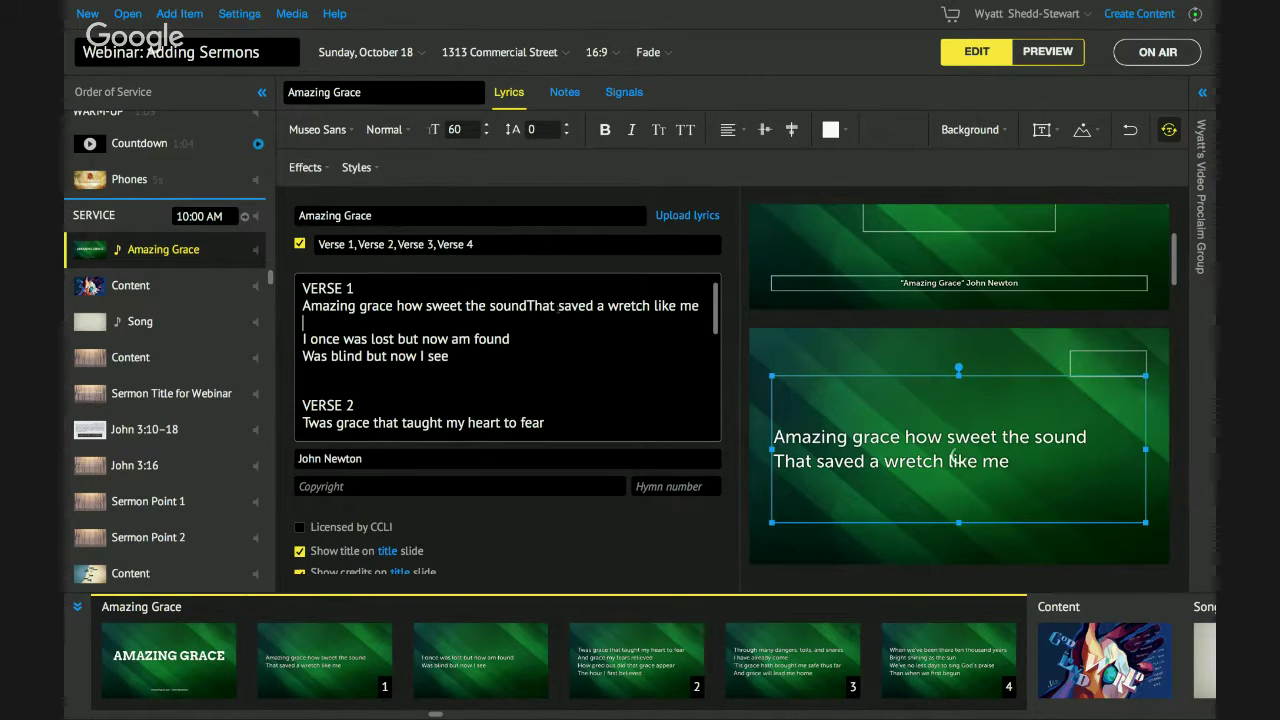
key(Delete)
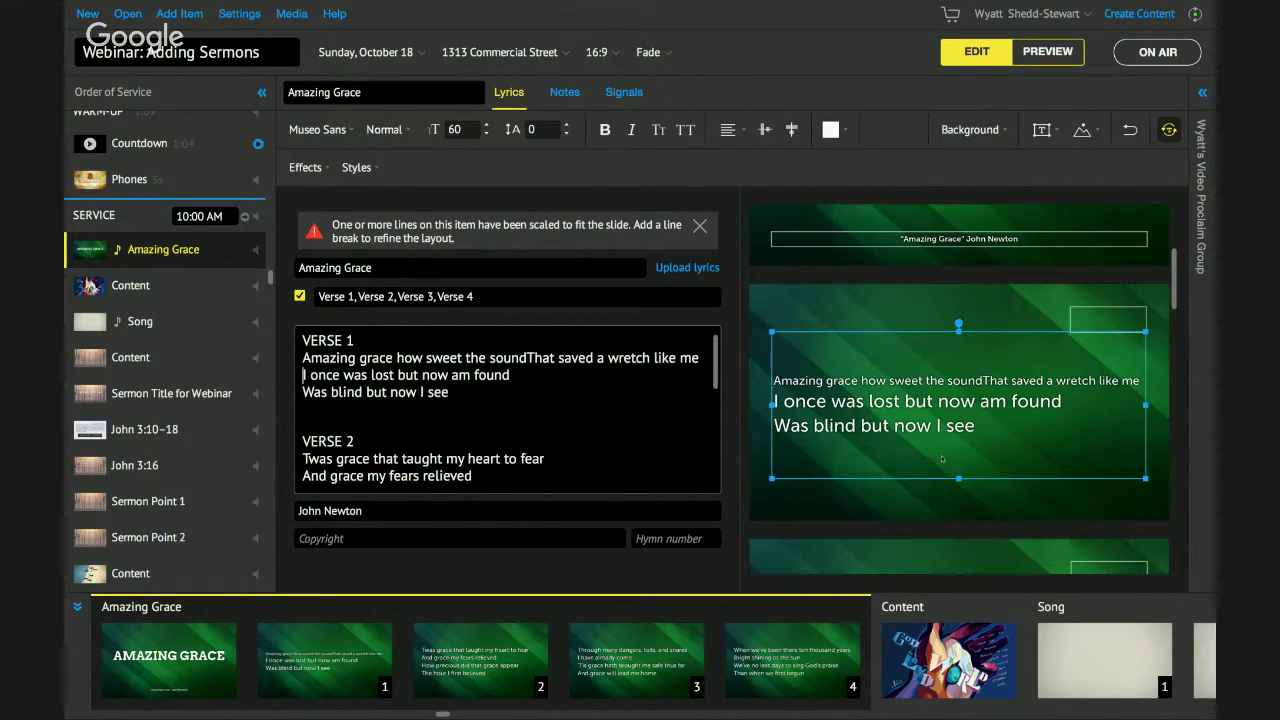
Put 'That saved a wretch like me' back on its own line, keeping verse 1 on one slide.
click(527, 357)
key(space)
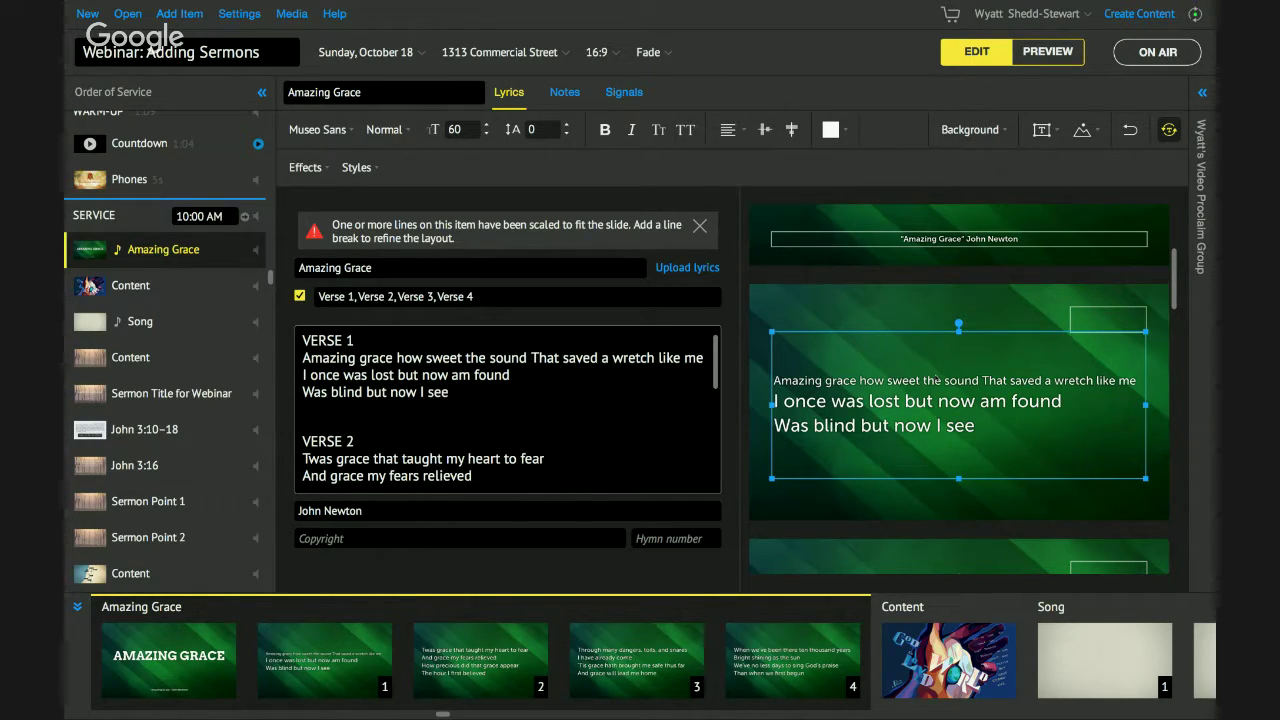
key(Return)
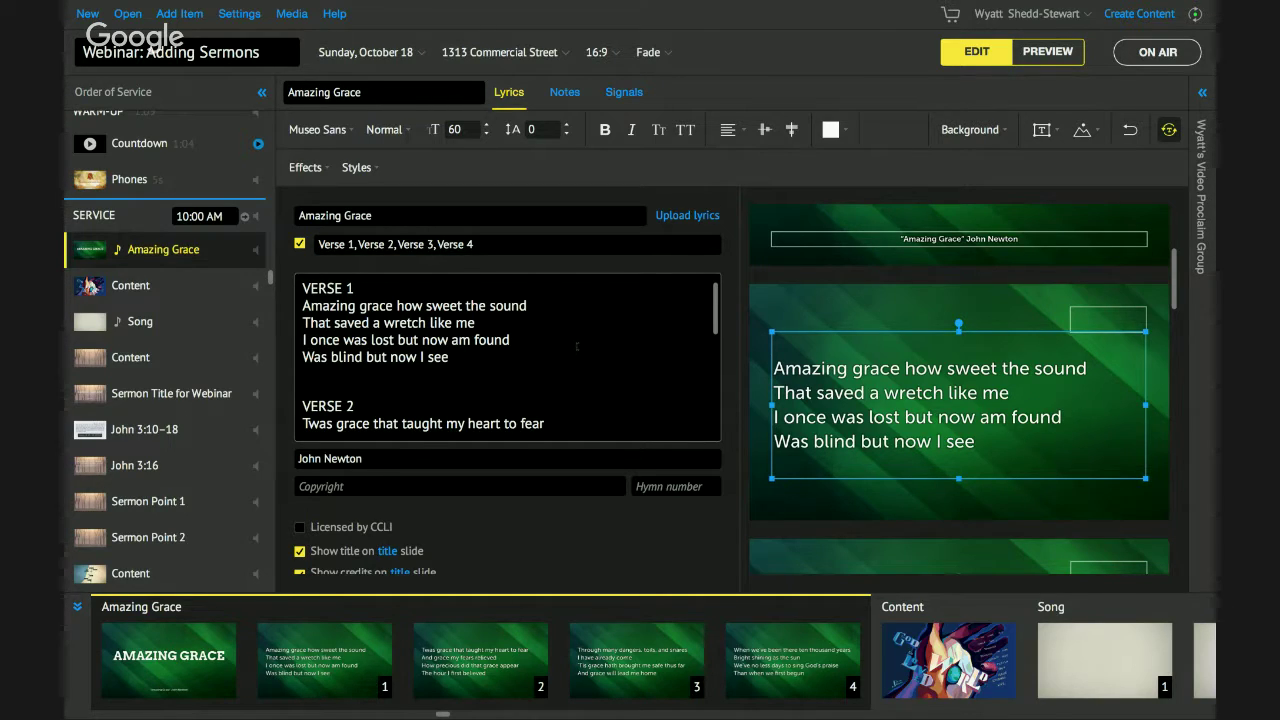
click(490, 316)
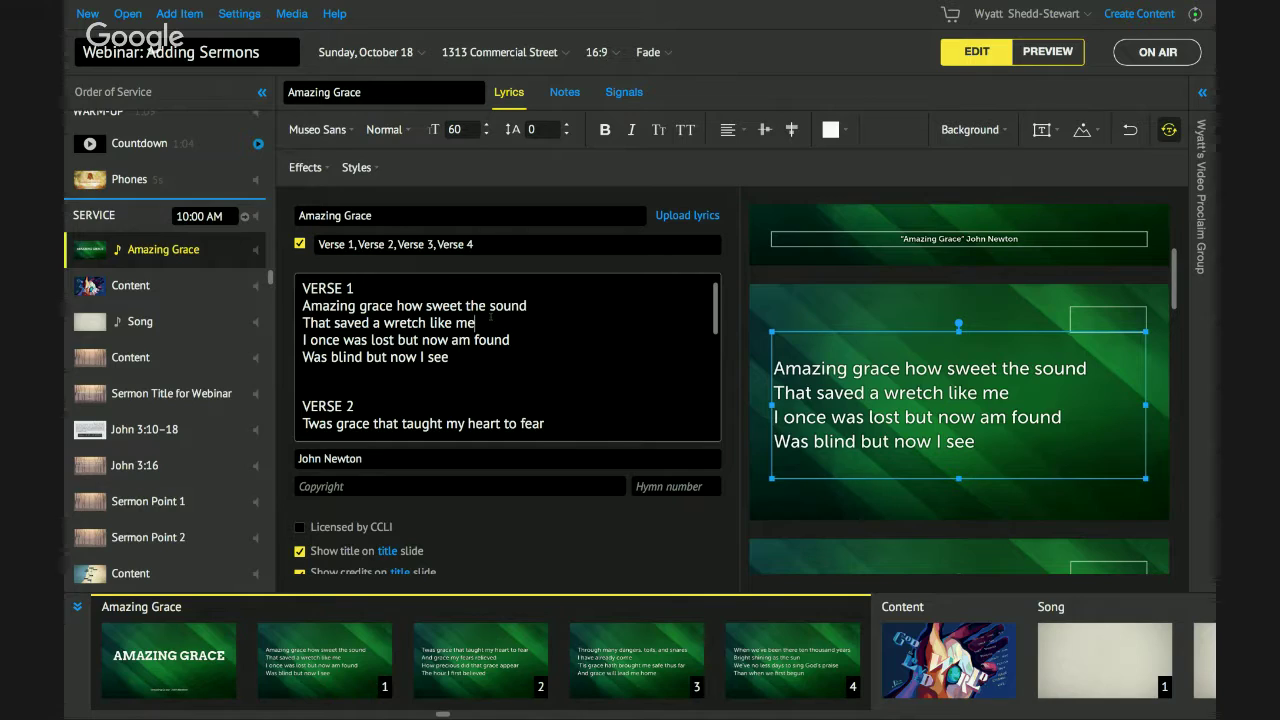
key(Return)
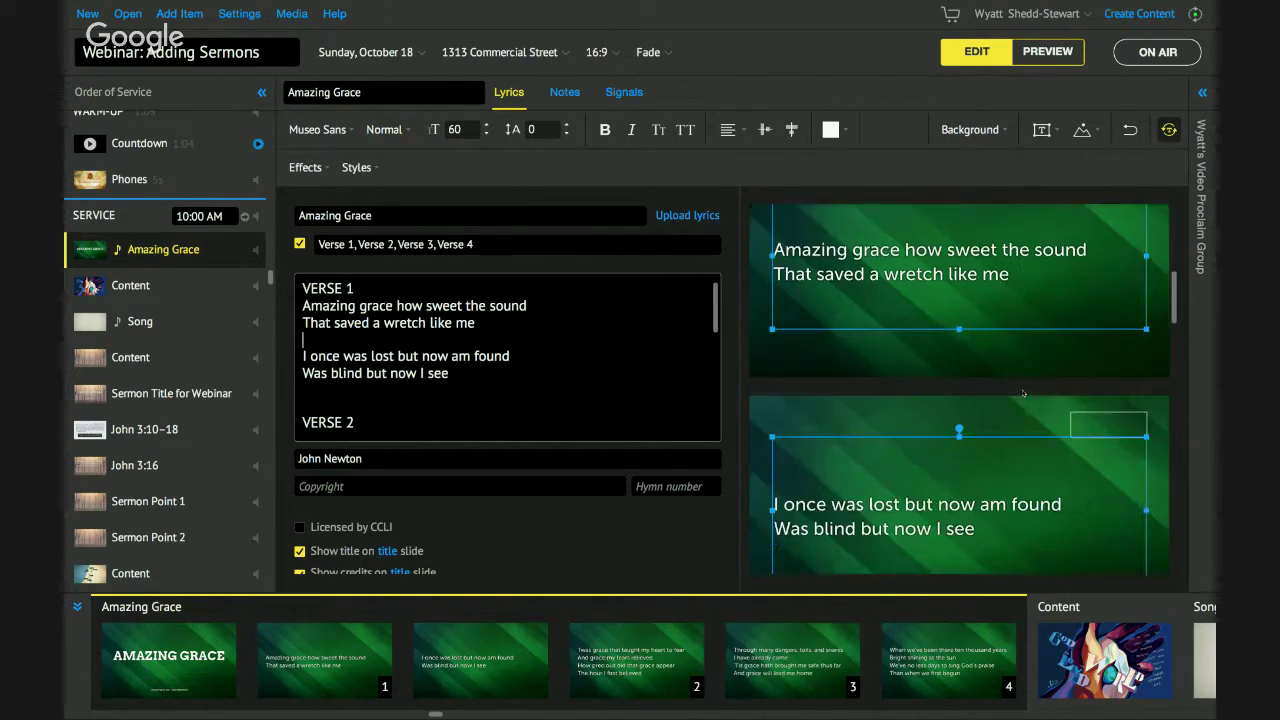
key(BackSpace)
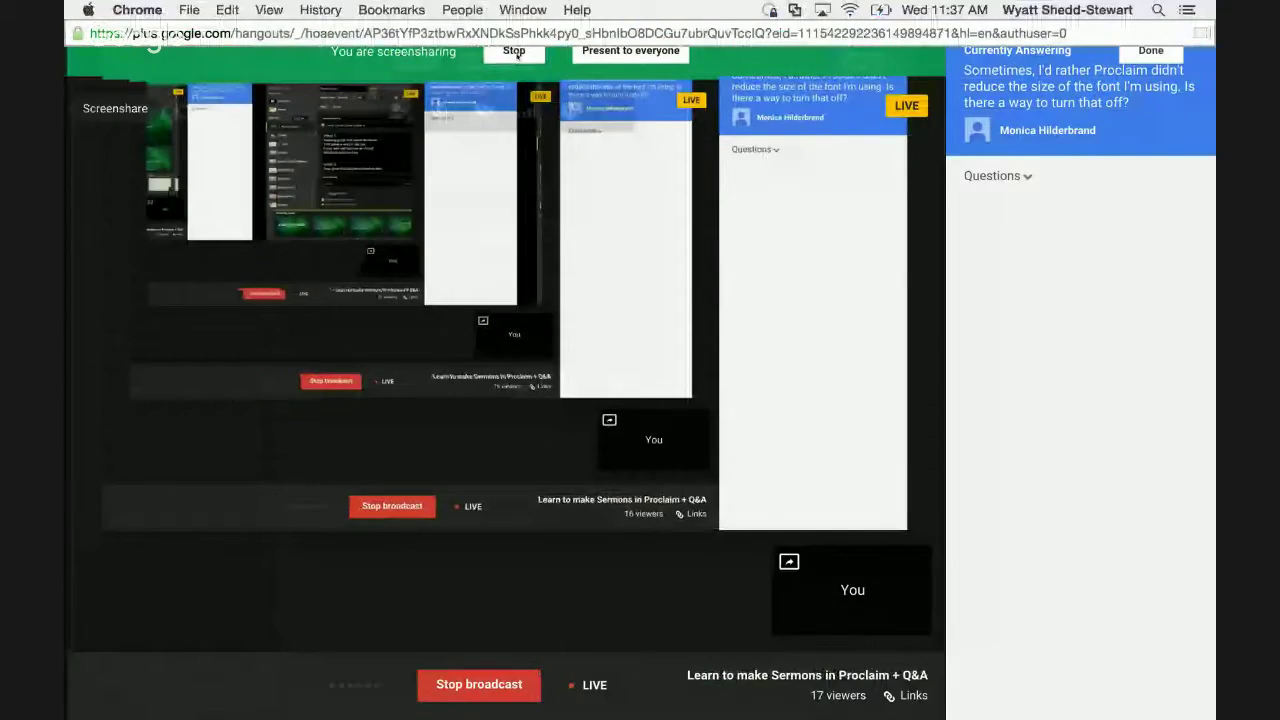
Stop the screenshare to answer the font-shrinking question on camera.
click(514, 52)
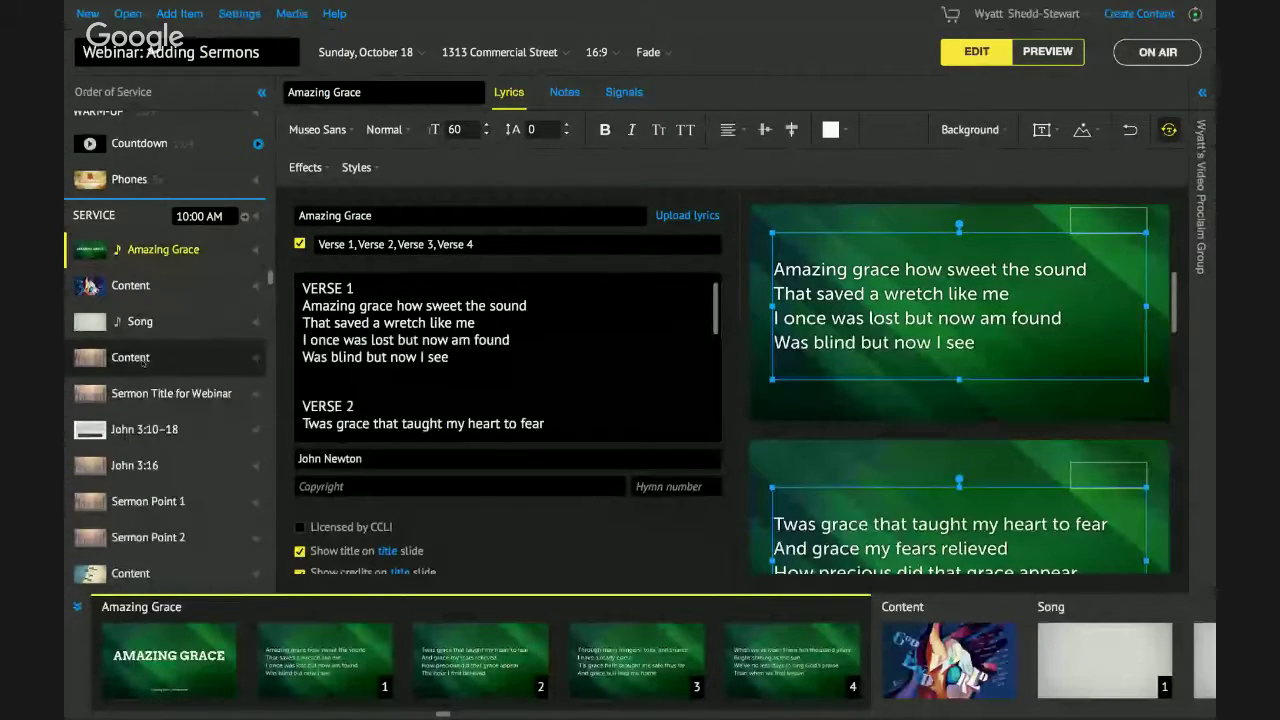
Type the support e-mail address on the Content slide and center it horizontally.
click(143, 362)
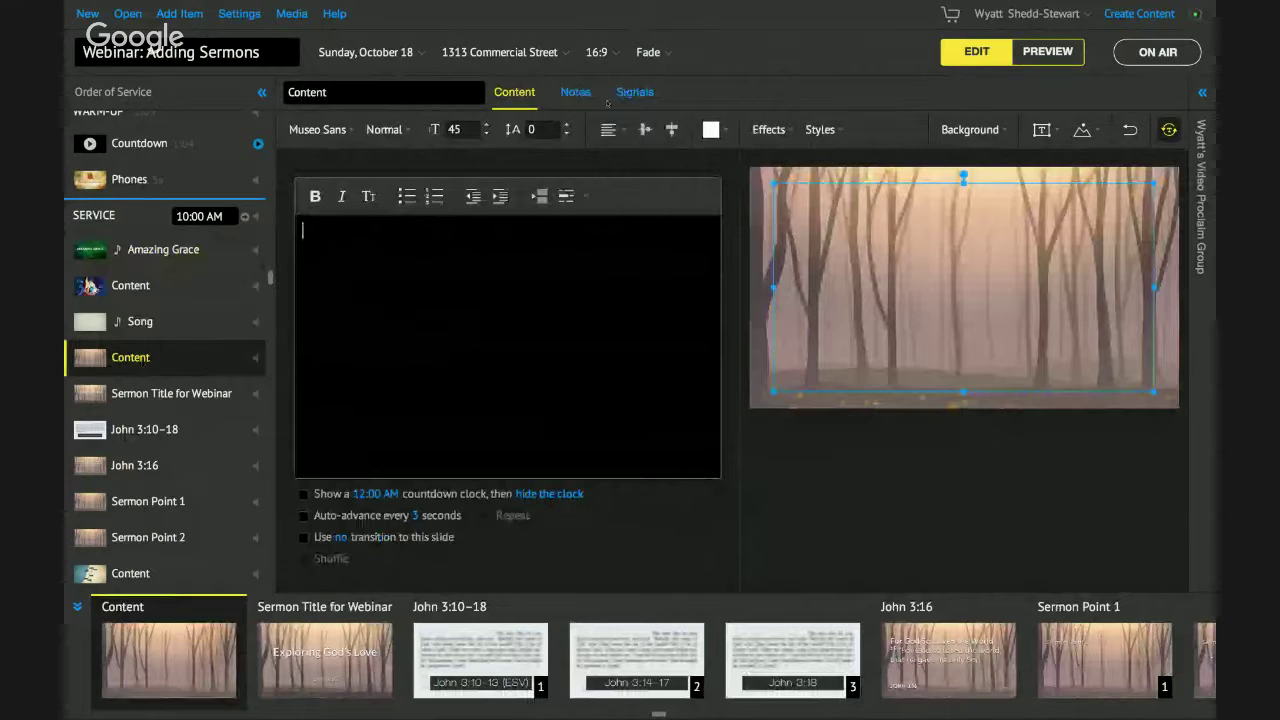
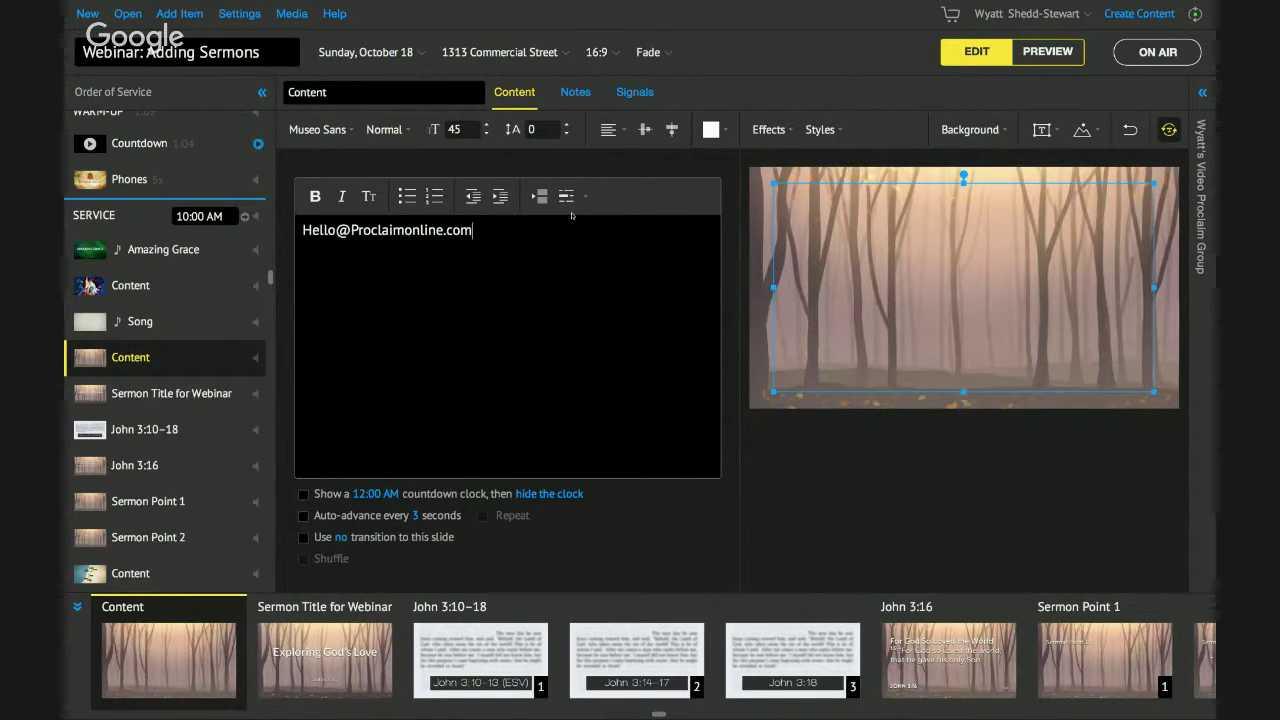
key(Return)
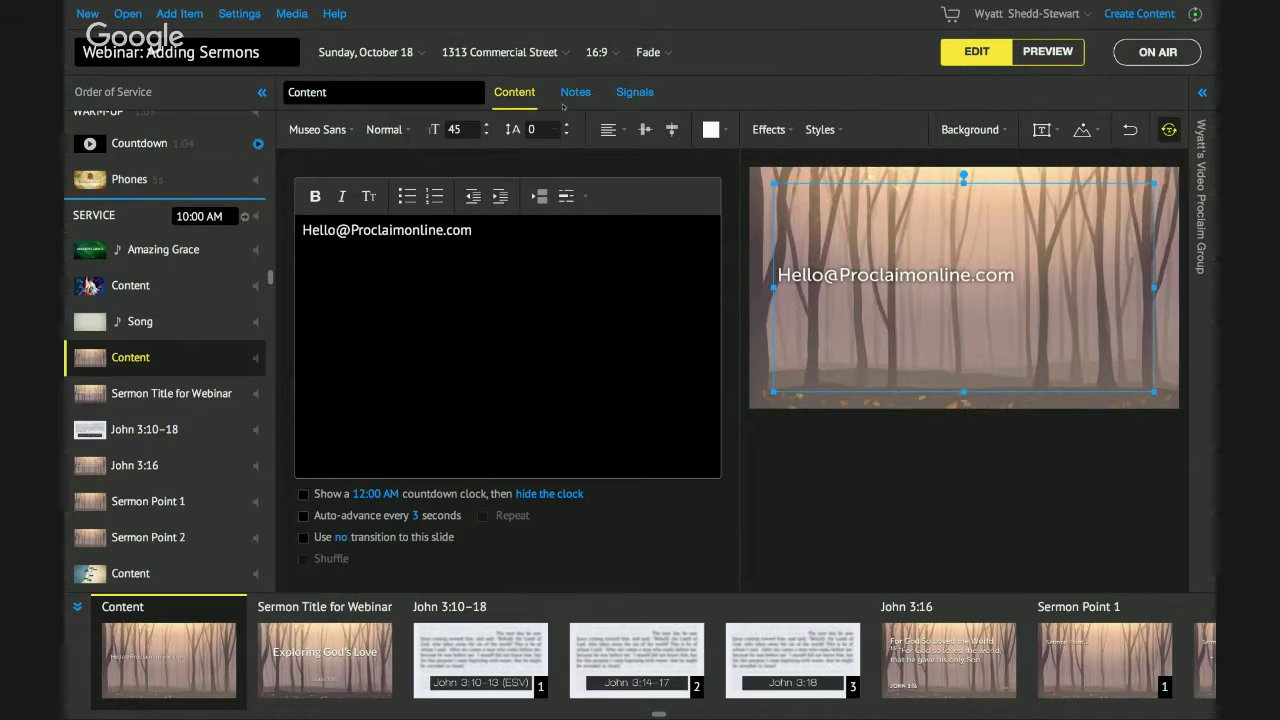
click(610, 129)
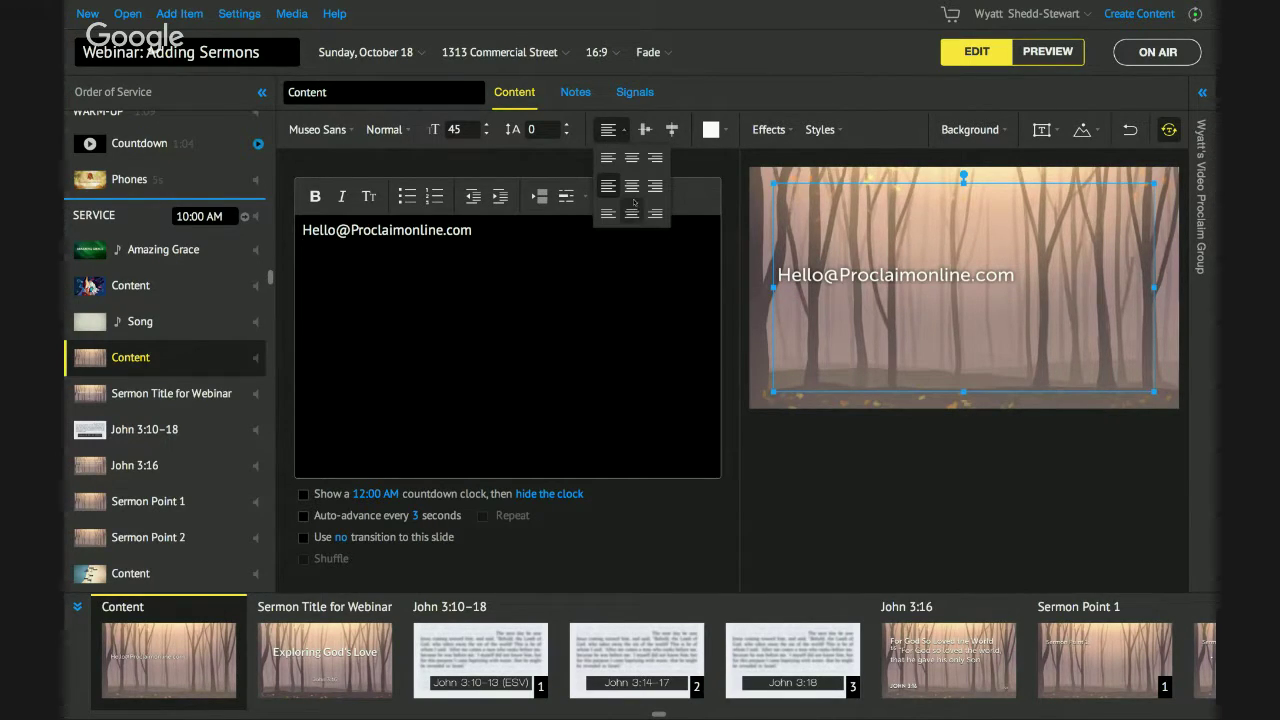
click(509, 409)
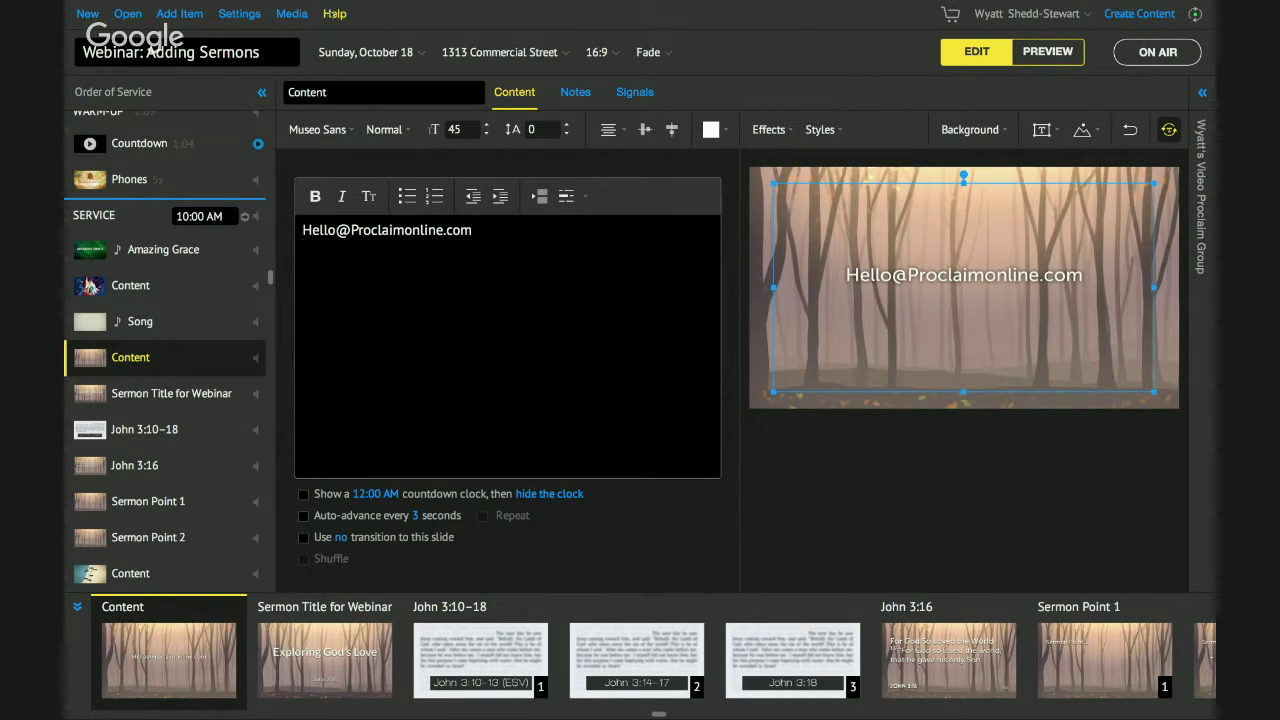
click(334, 13)
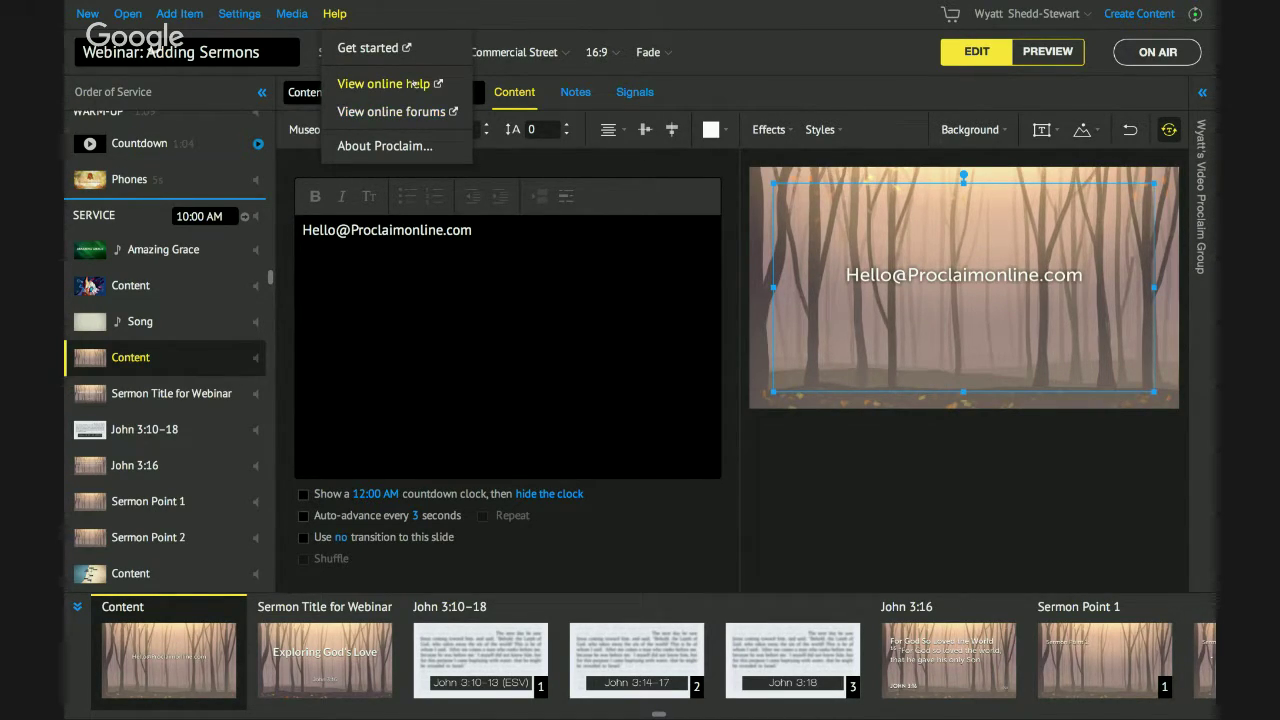
Search the online Proclaim Help Center for 'How do I edit a song'.
click(412, 83)
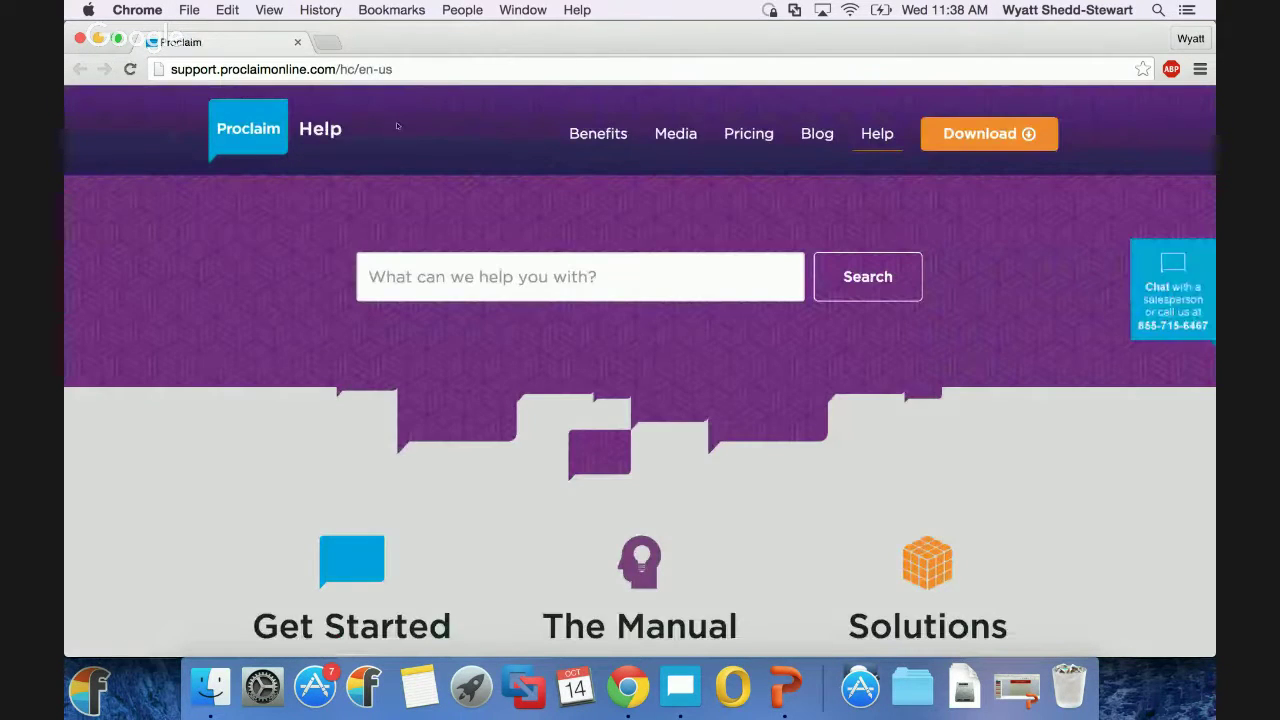
scroll(420, 170, down, 1)
click(487, 258)
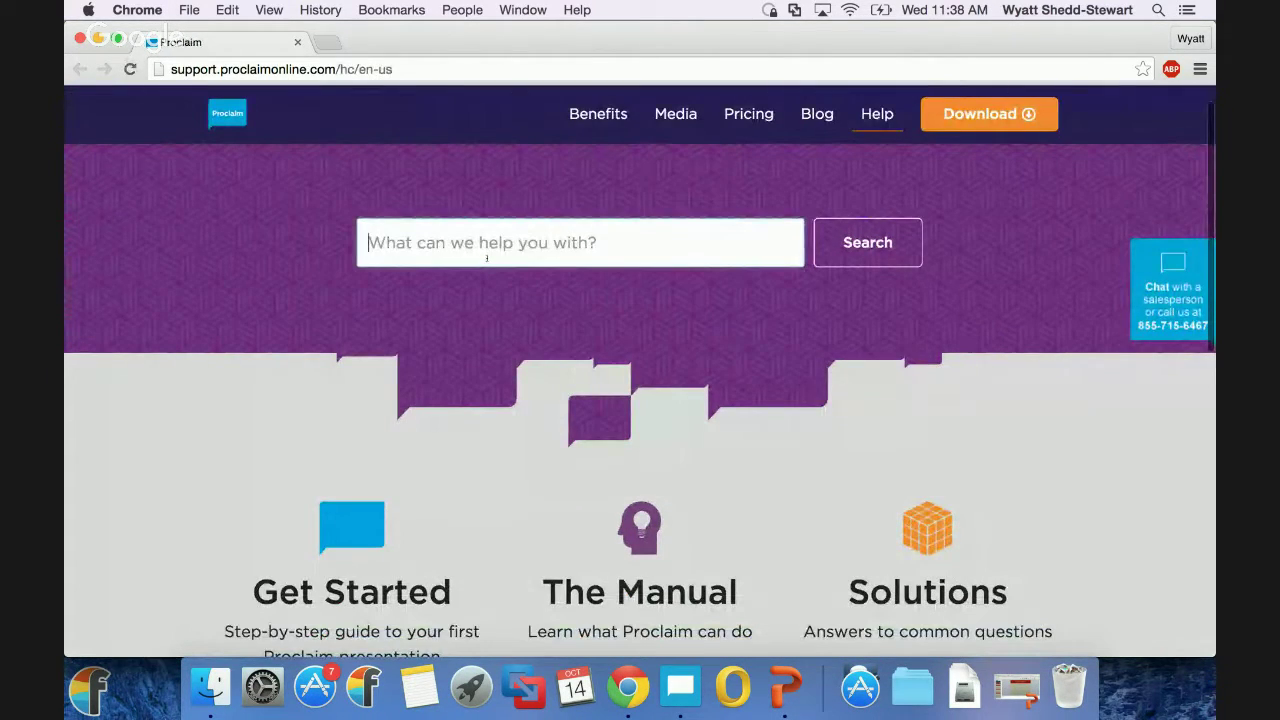
text(How do I edit a song)
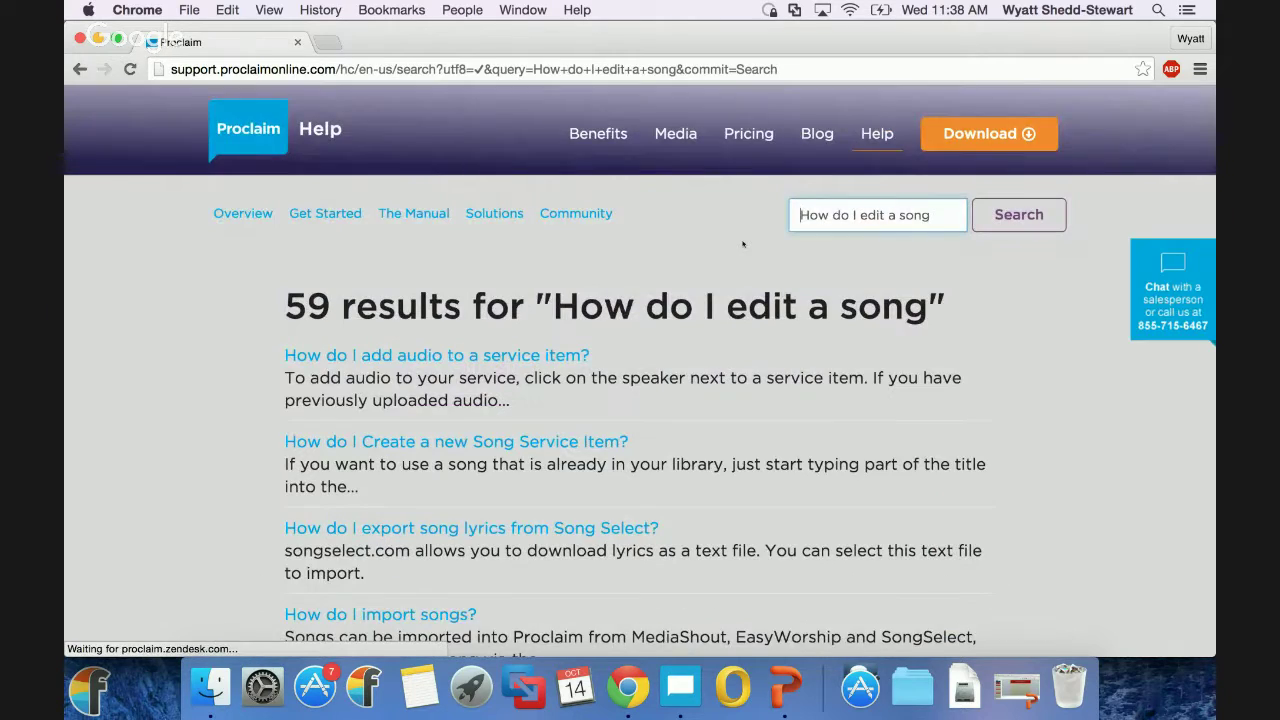
scroll(214, 352, down, 1)
scroll(489, 265, up, 2)
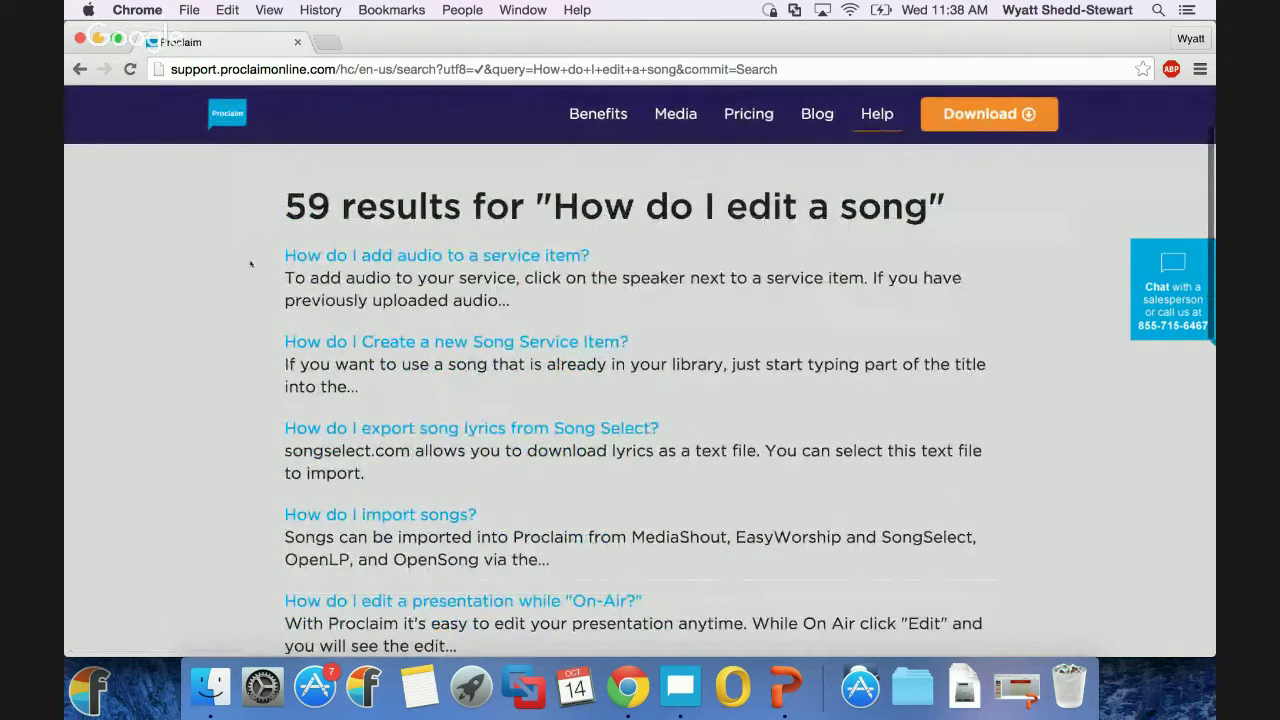
key(ctrl+Right)
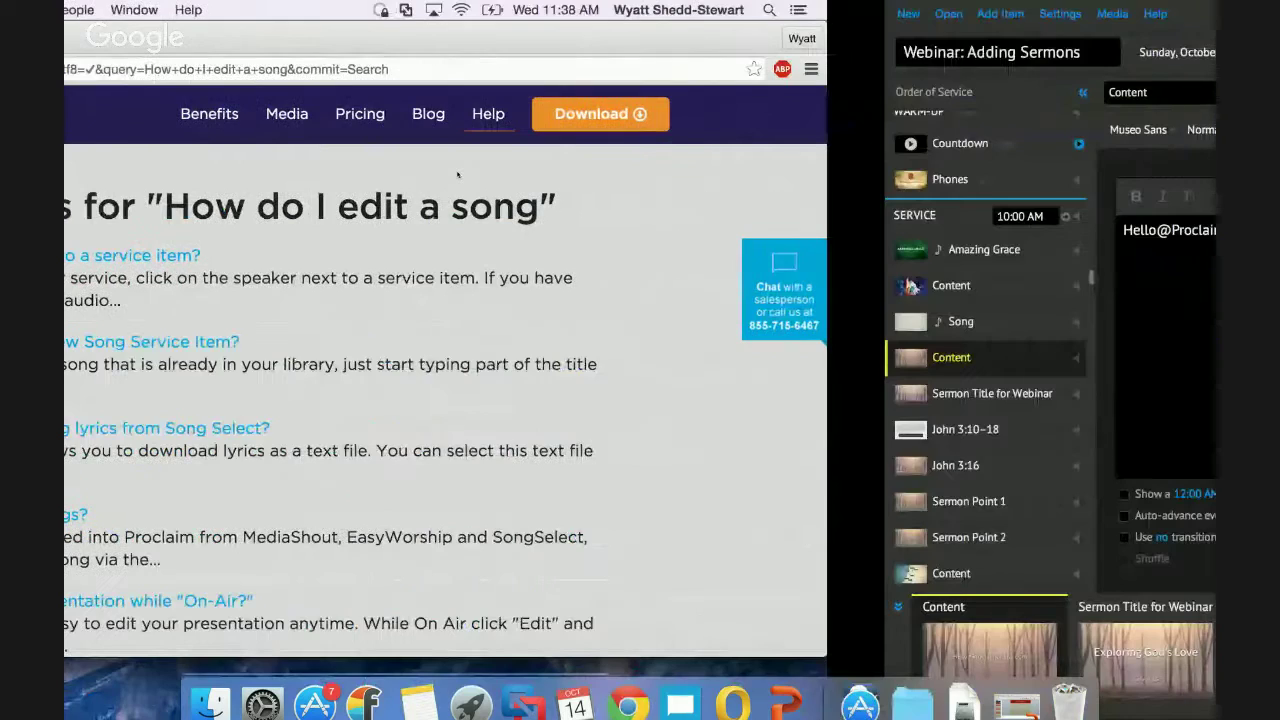
Bring the Hangouts broadcast window forward and stop screensharing to show the camera.
key(ctrl+Left)
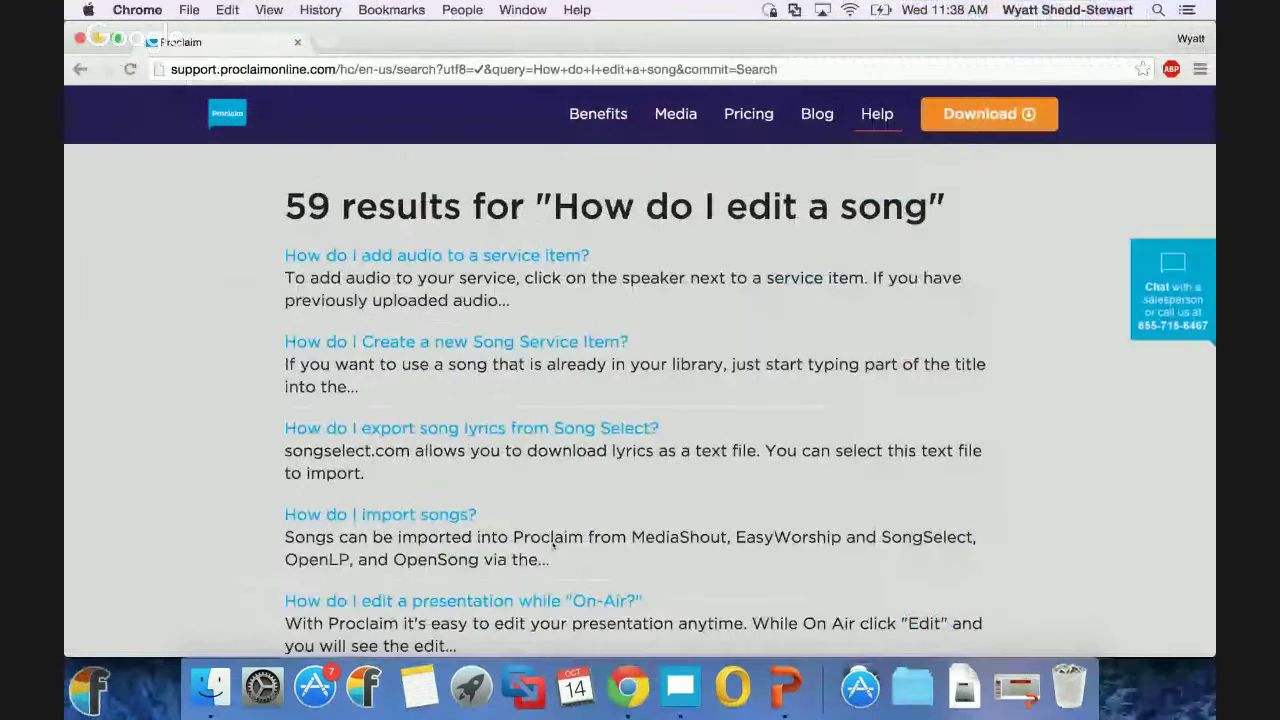
right_click(628, 680)
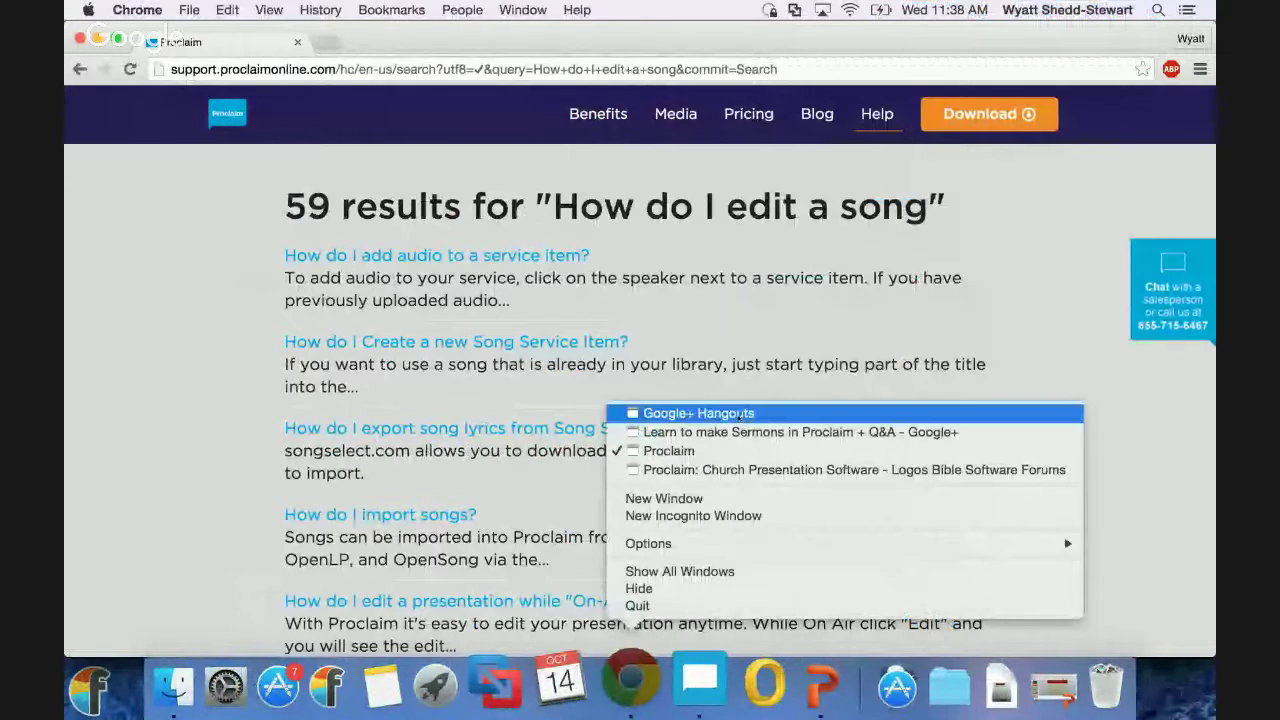
click(698, 413)
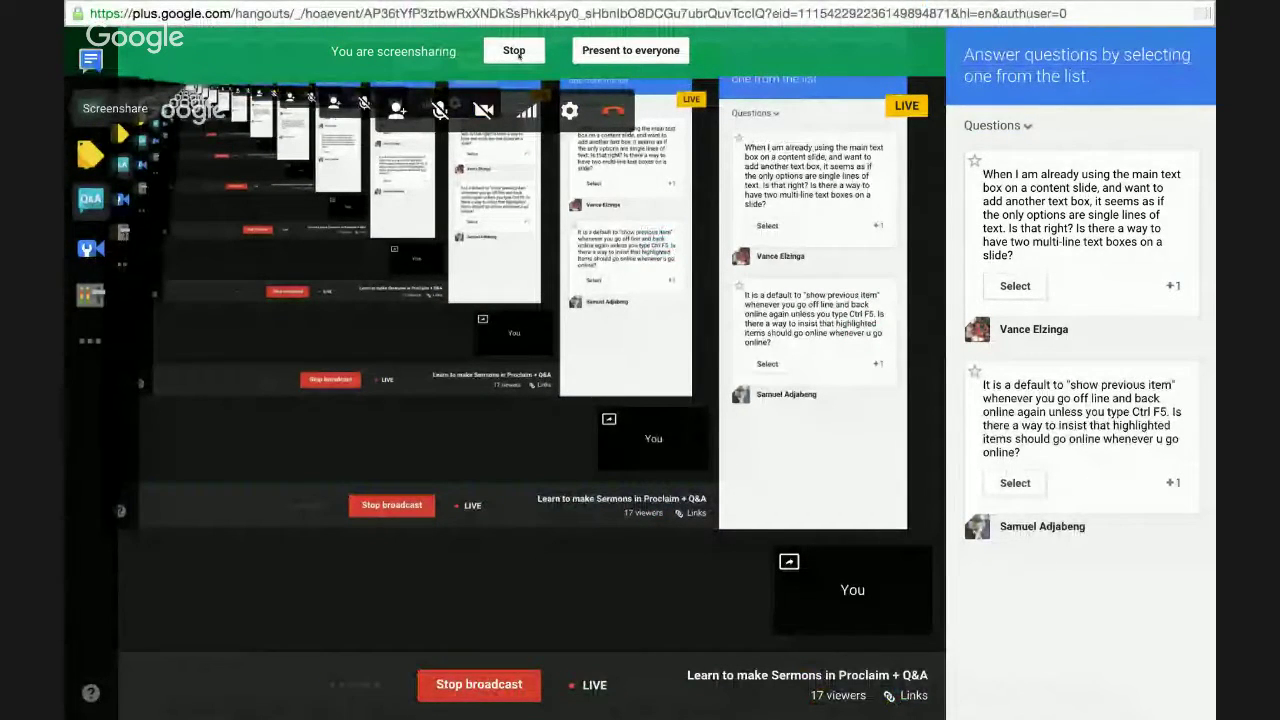
click(514, 51)
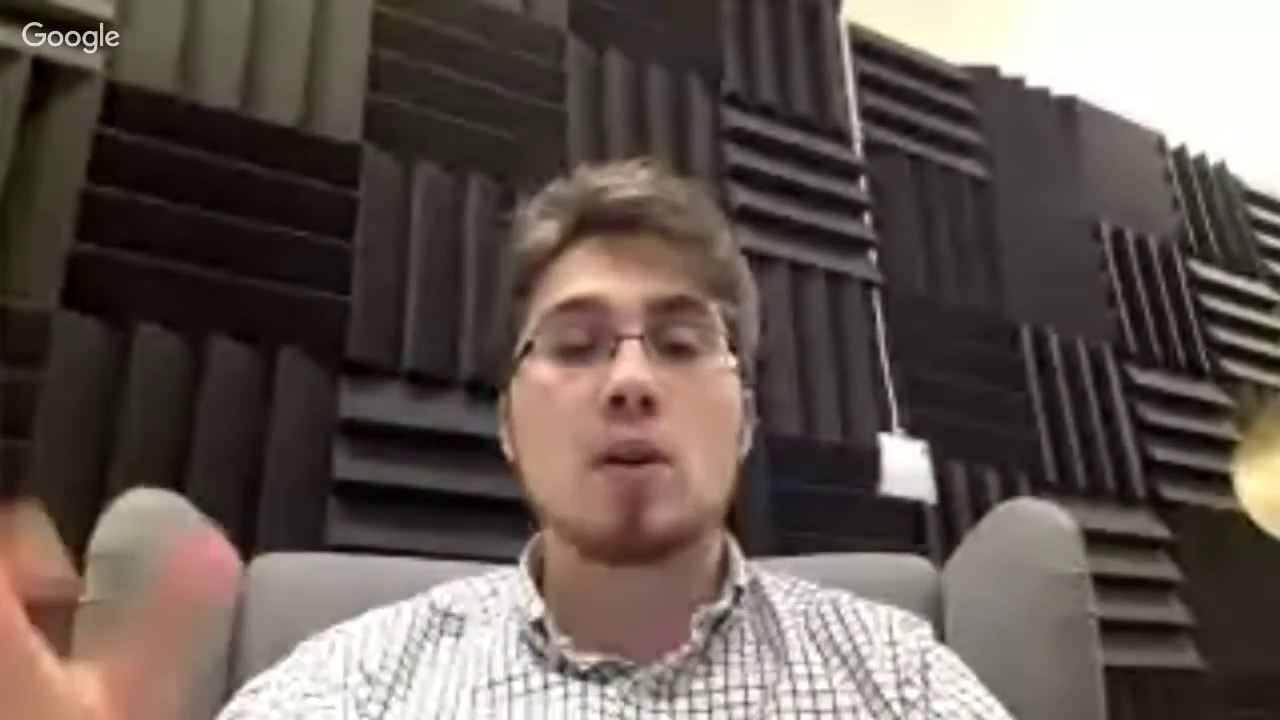